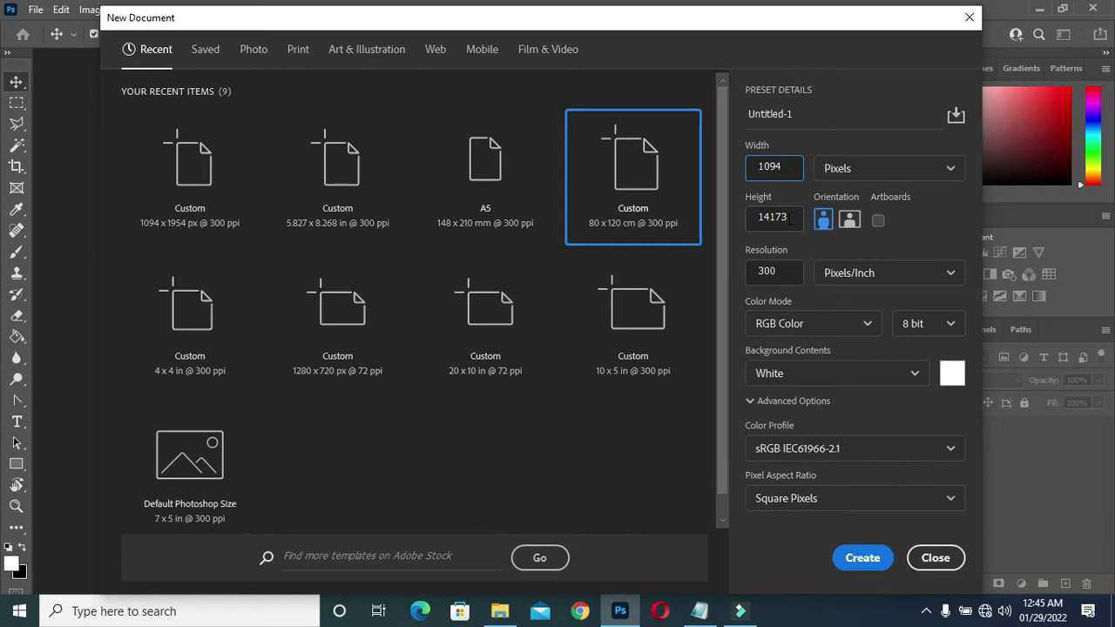
# Step: Set the new document's height to 1954 pixels and create it
pyautogui.doubleClick(787, 217)
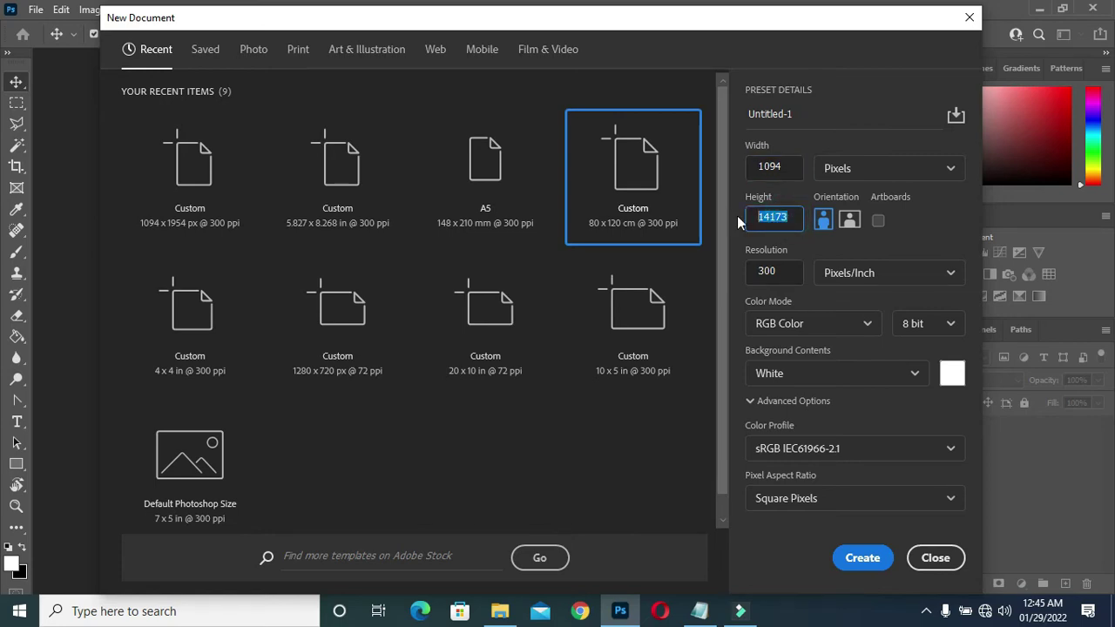
pyautogui.write('1954')
pyautogui.click(858, 560)
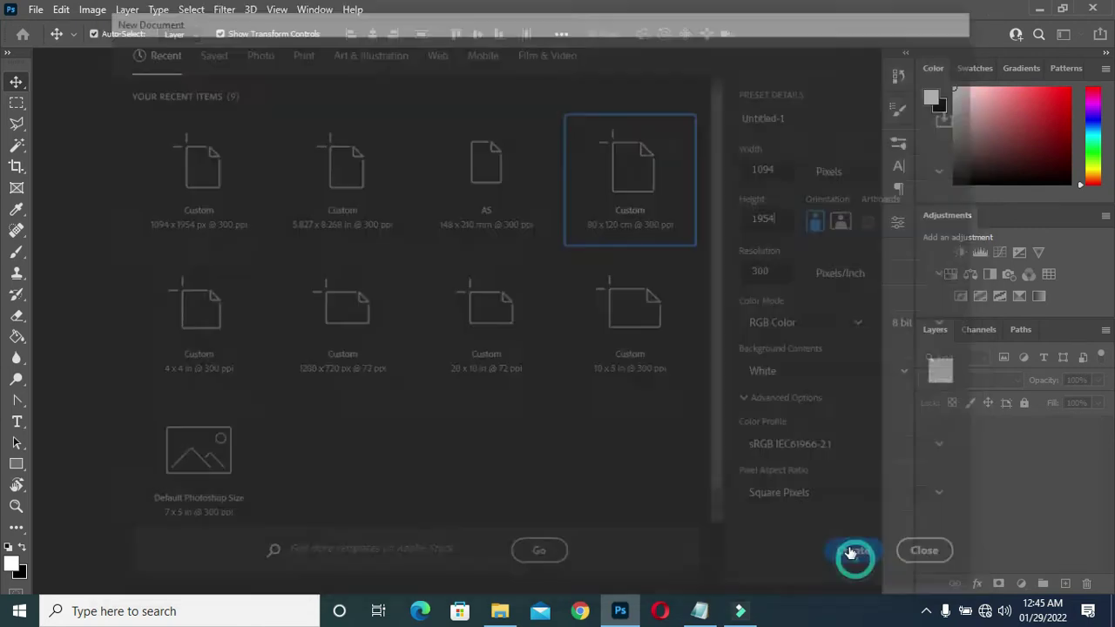
# Step: Draw a white circle about 811 px in diameter with the Ellipse tool and move it over the canvas's upper-right corner
pyautogui.scroll(3, 466, 239)
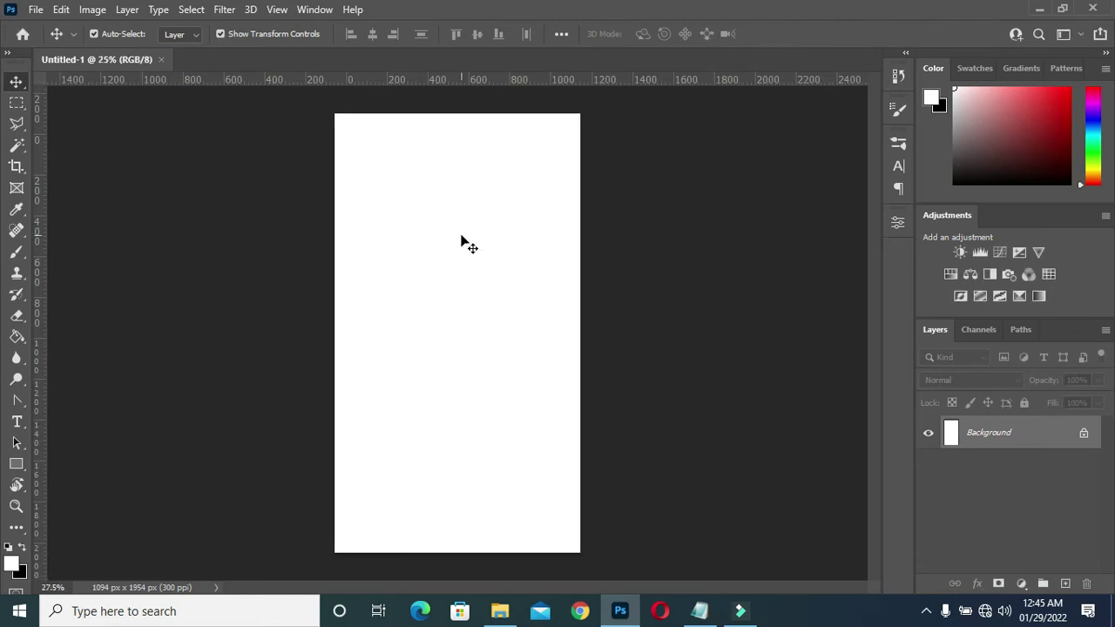
pyautogui.scroll(-1, 461, 237)
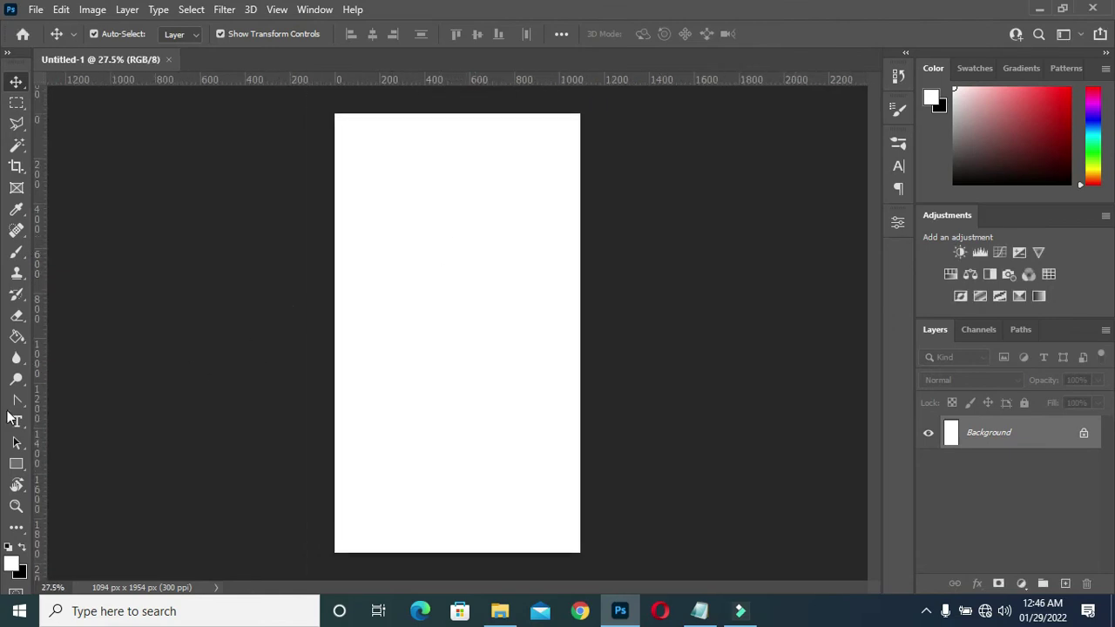
pyautogui.click(17, 465)
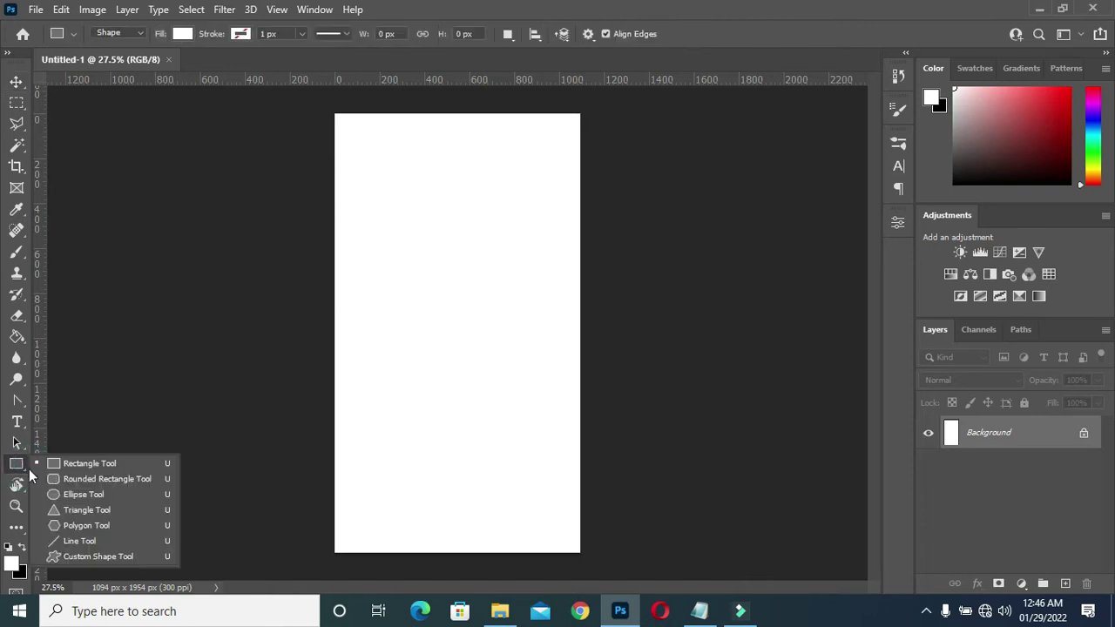
pyautogui.click(82, 494)
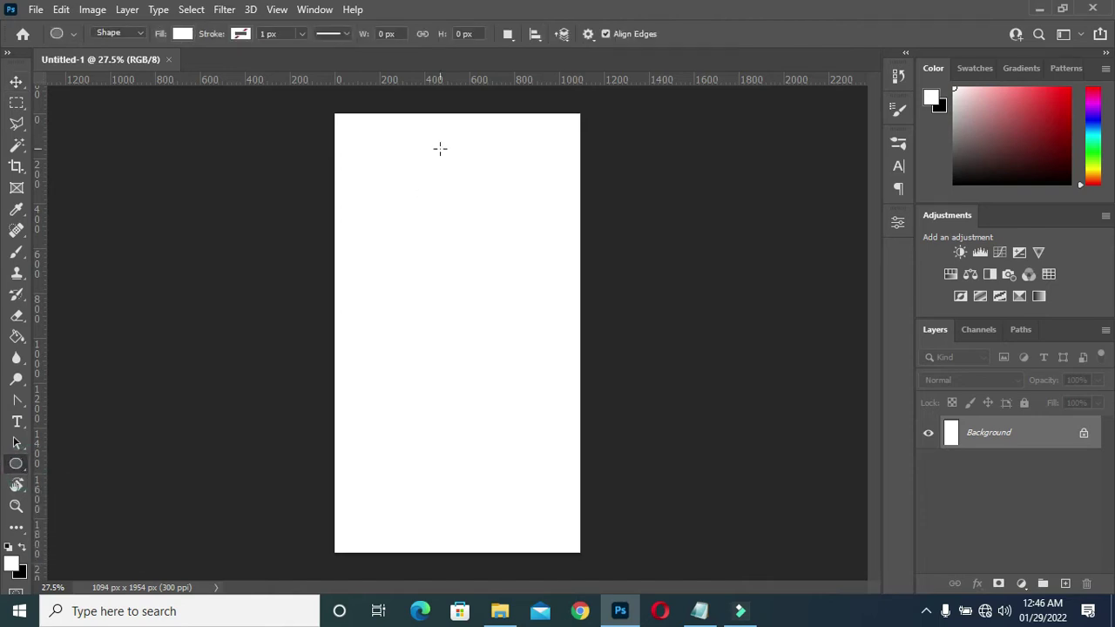
pyautogui.moveTo(436, 132); pyautogui.dragTo(617, 398)
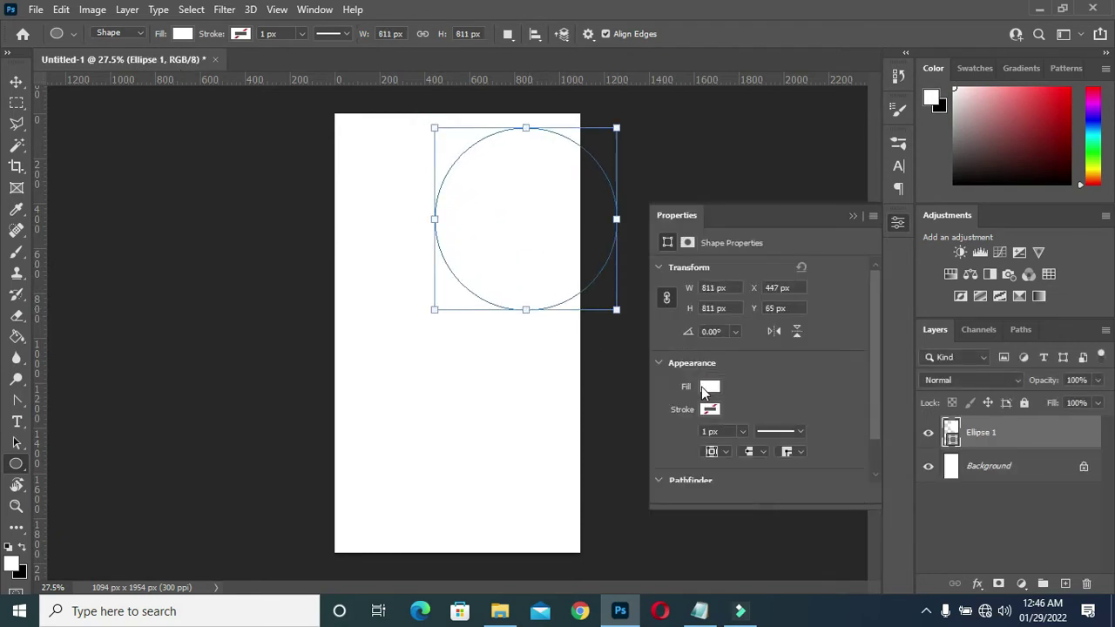
pyautogui.click(851, 217)
pyautogui.click(16, 81)
pyautogui.moveTo(509, 215); pyautogui.dragTo(522, 136)
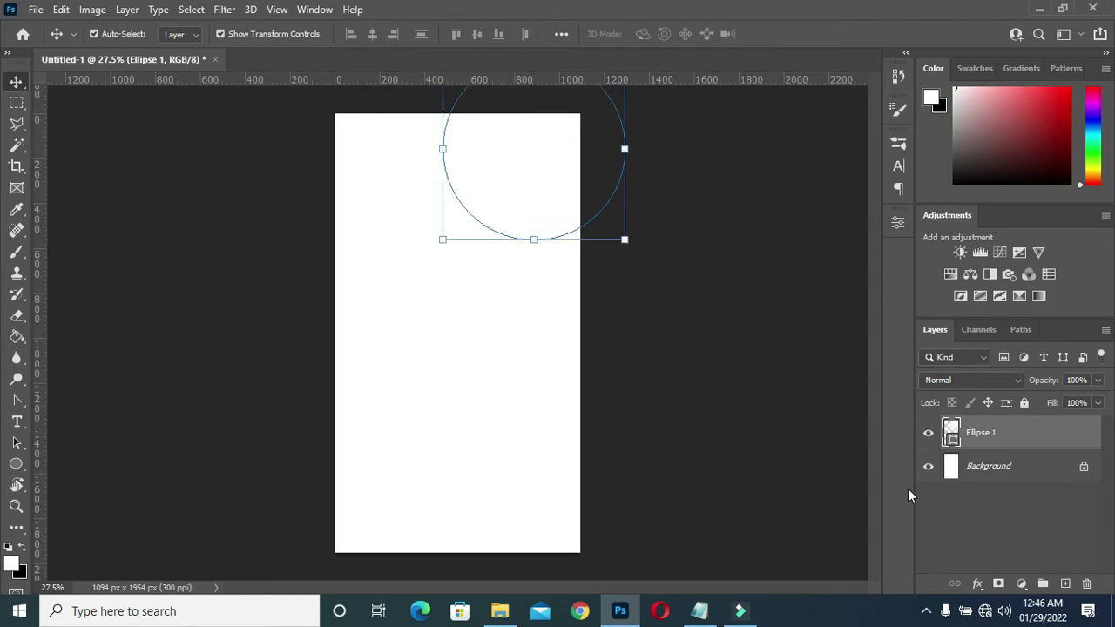
# Step: Apply a black drop shadow to the circle with 48% opacity, 4 px distance, 13% spread and 35 px size
pyautogui.click(977, 583)
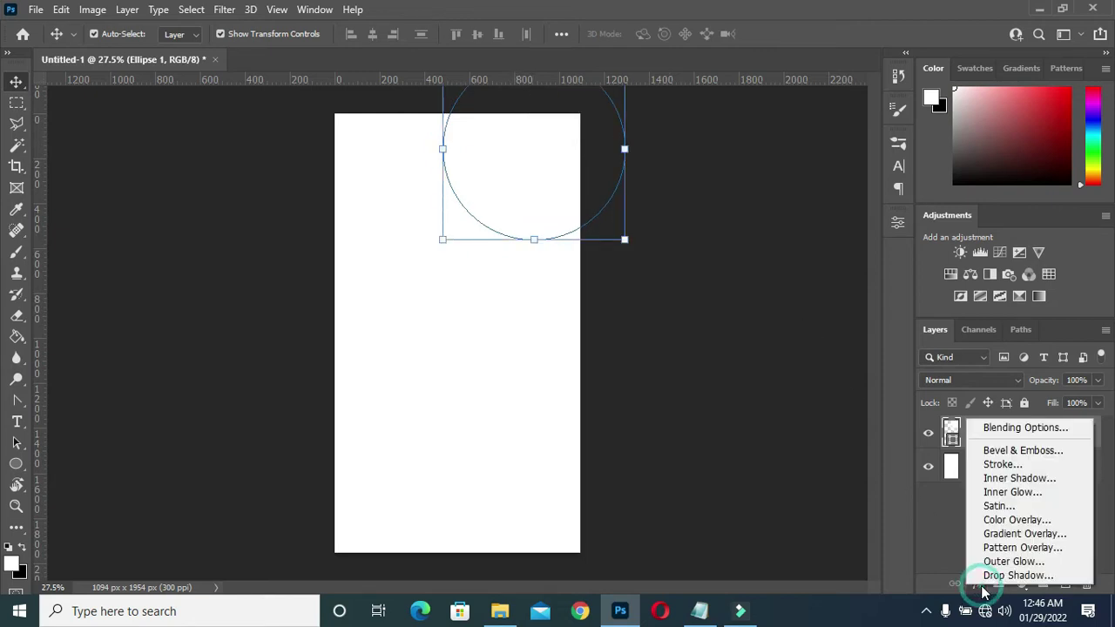
pyautogui.click(995, 577)
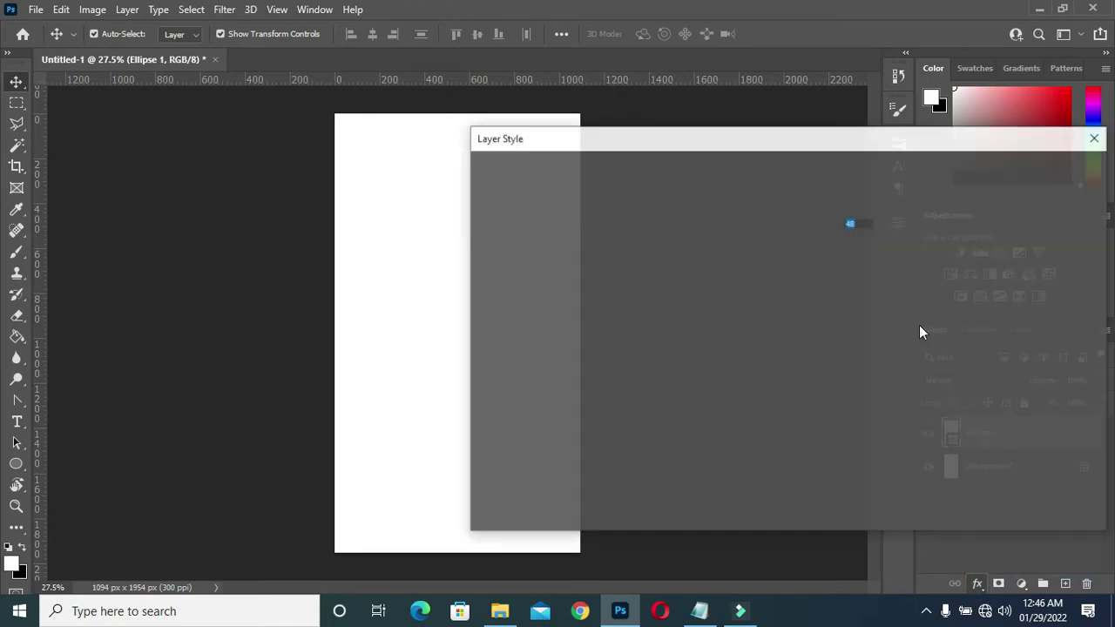
pyautogui.moveTo(754, 139); pyautogui.dragTo(839, 139)
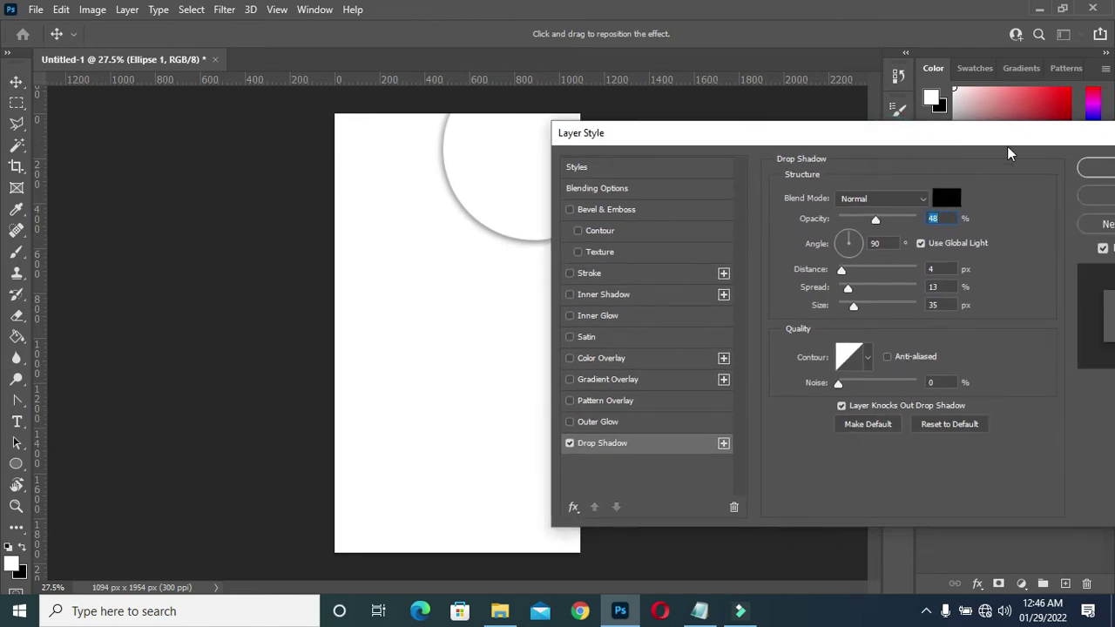
pyautogui.moveTo(958, 130); pyautogui.dragTo(818, 146)
pyautogui.click(925, 148)
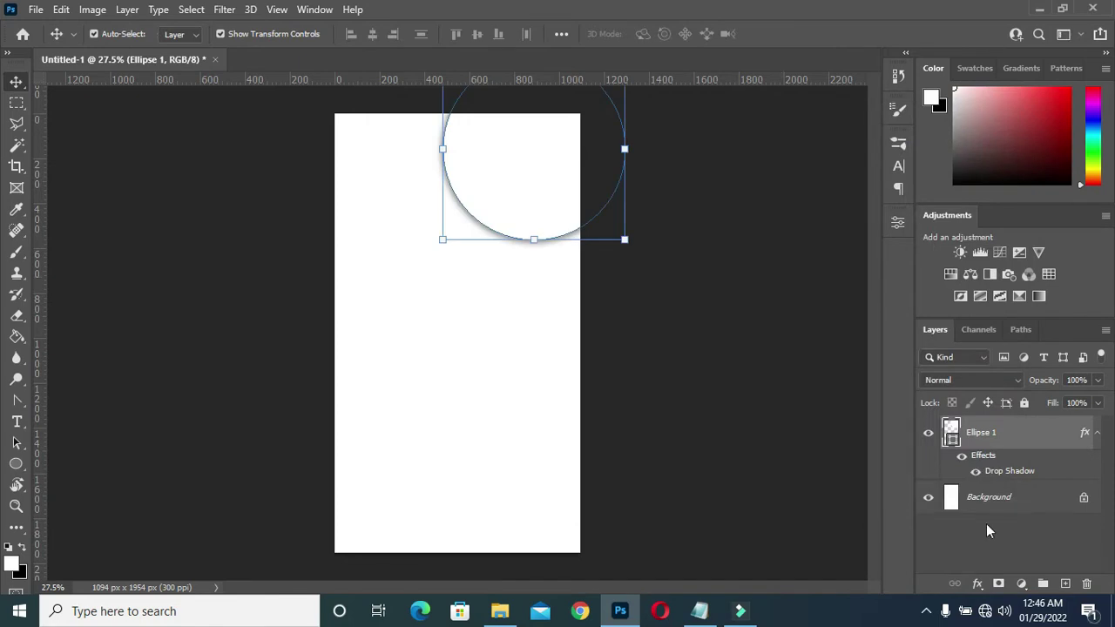
pyautogui.scroll(1, 546, 181)
pyautogui.scroll(-2, 546, 180)
pyautogui.scroll(1, 522, 196)
pyautogui.click(688, 277)
pyautogui.scroll(-2, 575, 193)
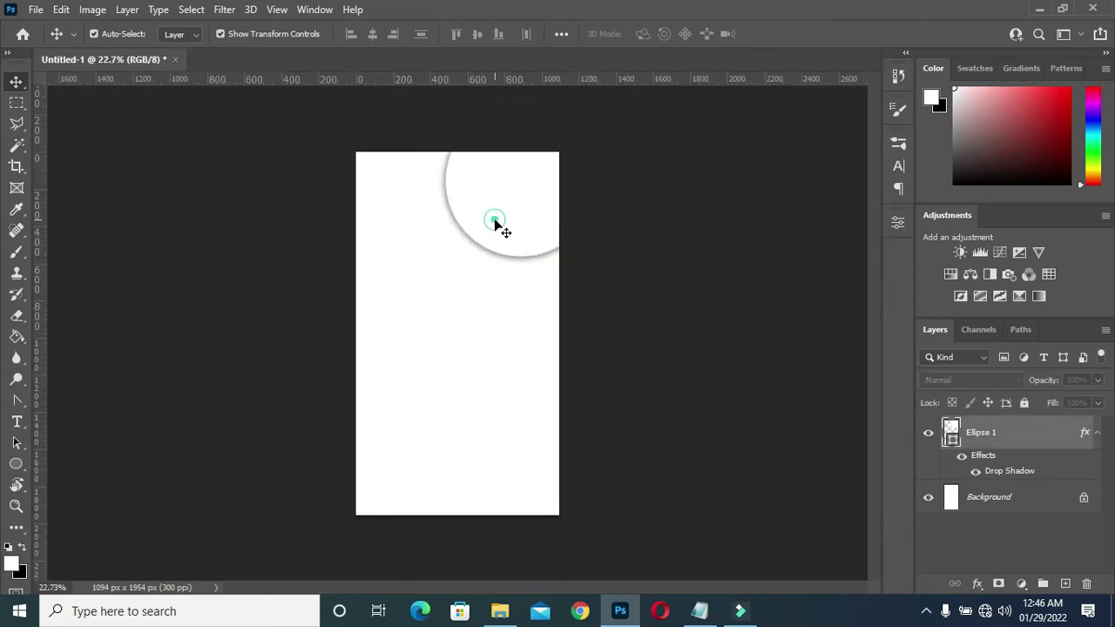
# Step: Duplicate the shadowed circle into the canvas's upper-left corner and adjust both circles so a gap remains between them
pyautogui.click(496, 225)
pyautogui.scroll(2, 495, 224)
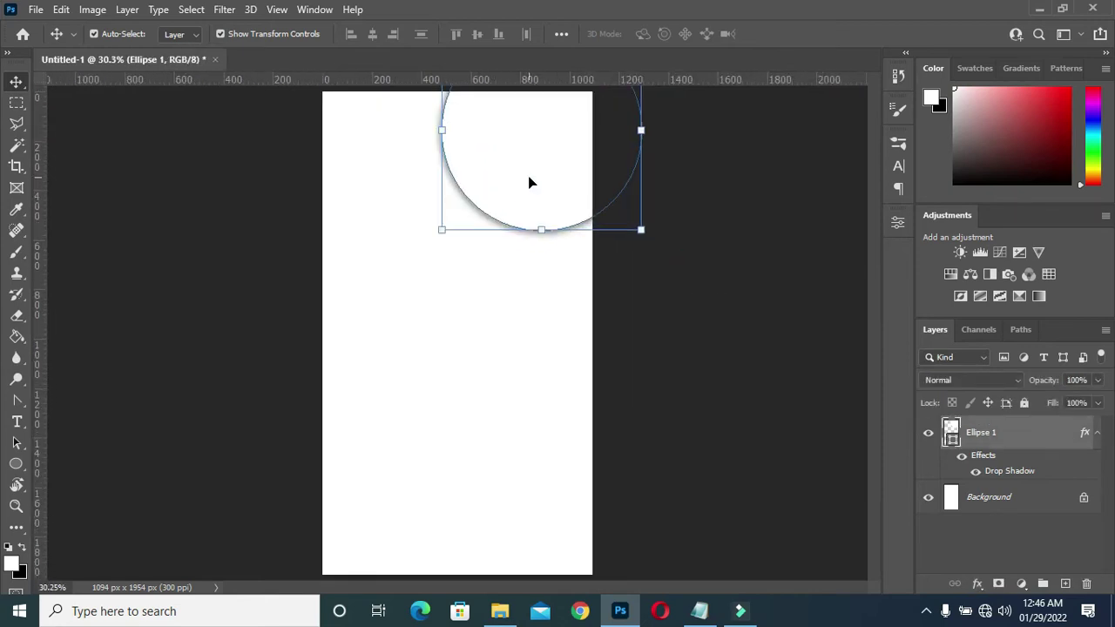
pyautogui.scroll(-1, 530, 182)
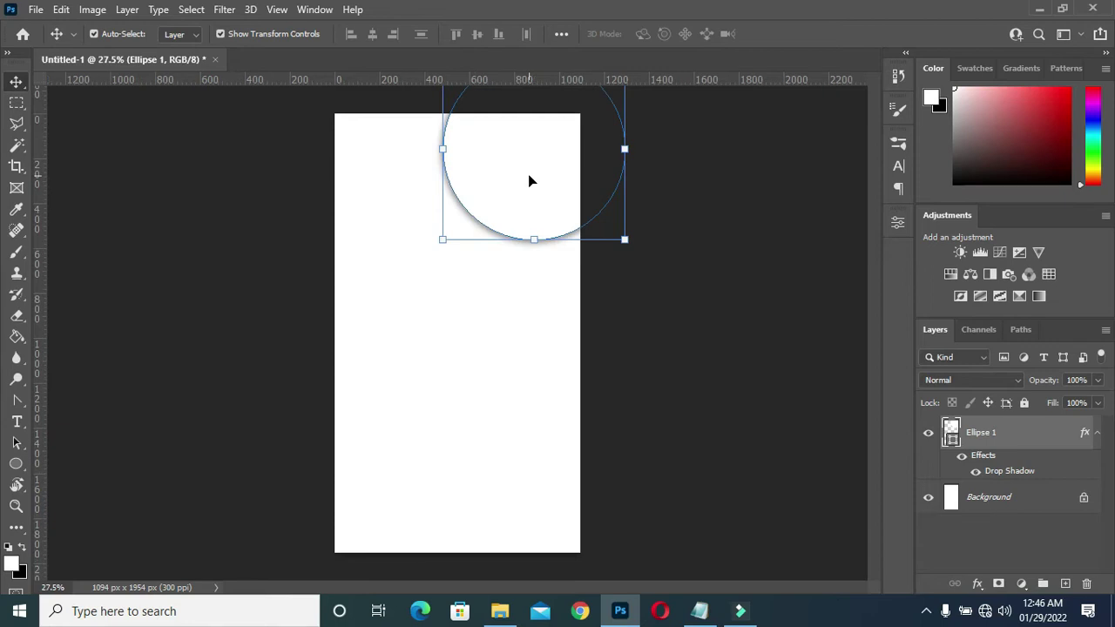
pyautogui.hotkey('ctrl', 'j')
pyautogui.moveTo(529, 177); pyautogui.dragTo(339, 147)
pyautogui.moveTo(480, 171); pyautogui.dragTo(493, 173)
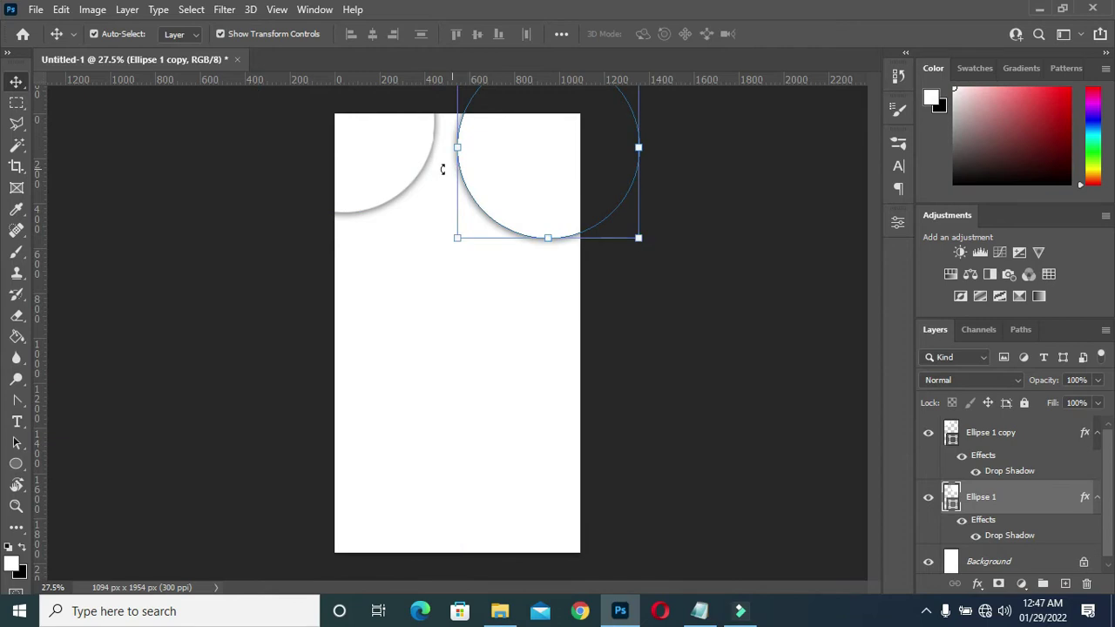
pyautogui.moveTo(394, 164); pyautogui.dragTo(393, 156)
# Step: Inspect the placement and shadows of the two circles along the canvas's upper edge
pyautogui.scroll(2, 391, 157)
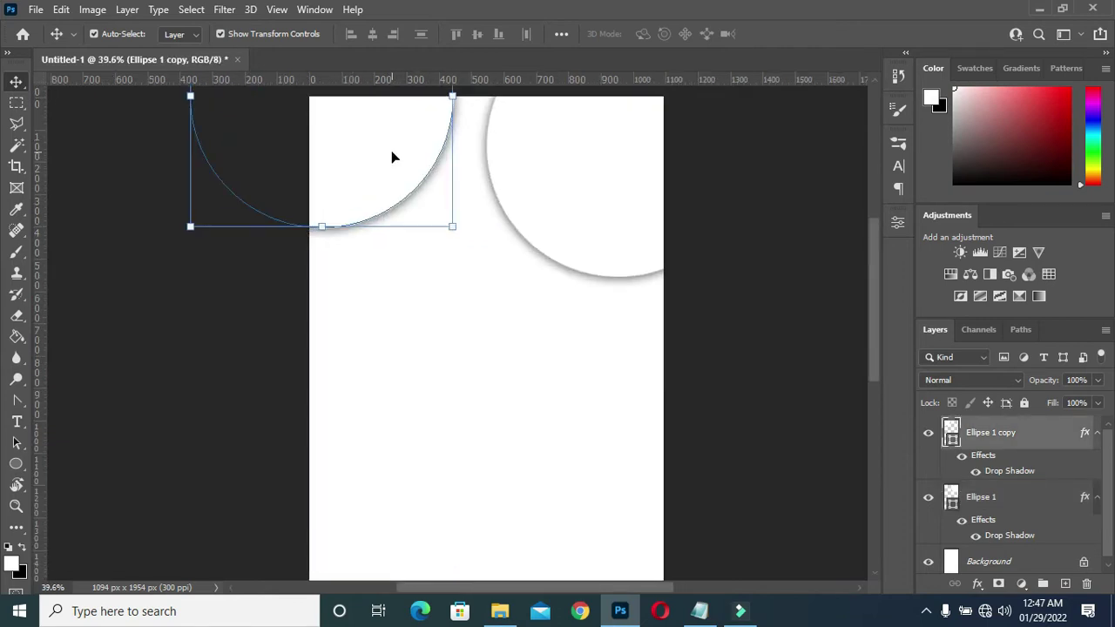
pyautogui.scroll(1, 392, 156)
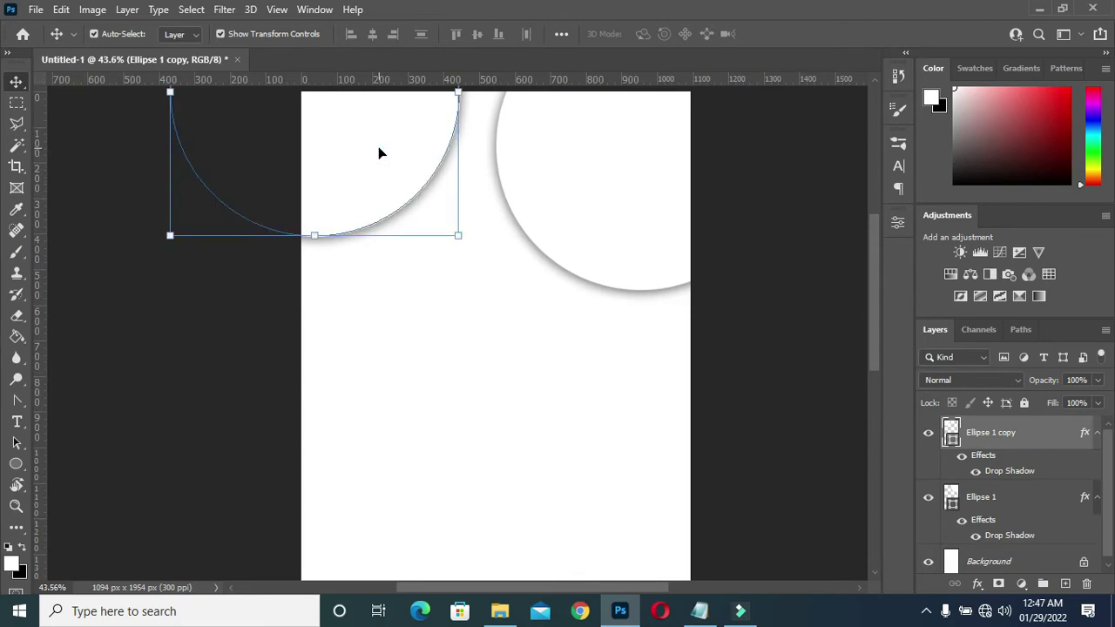
pyautogui.scroll(-2, 402, 160)
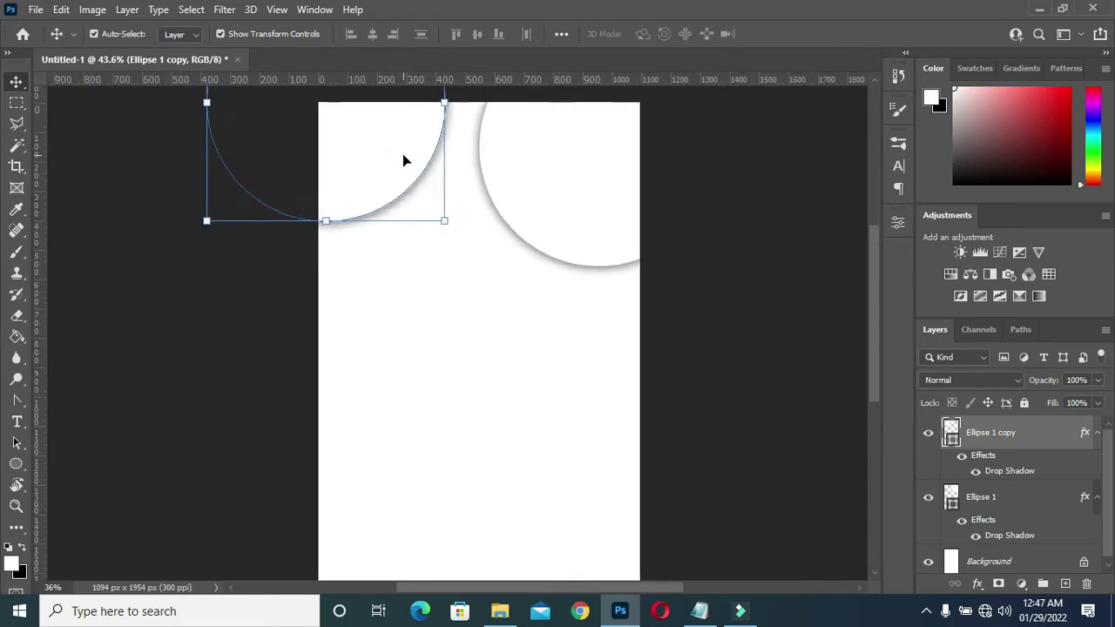
pyautogui.scroll(-1, 402, 160)
pyautogui.click(719, 238)
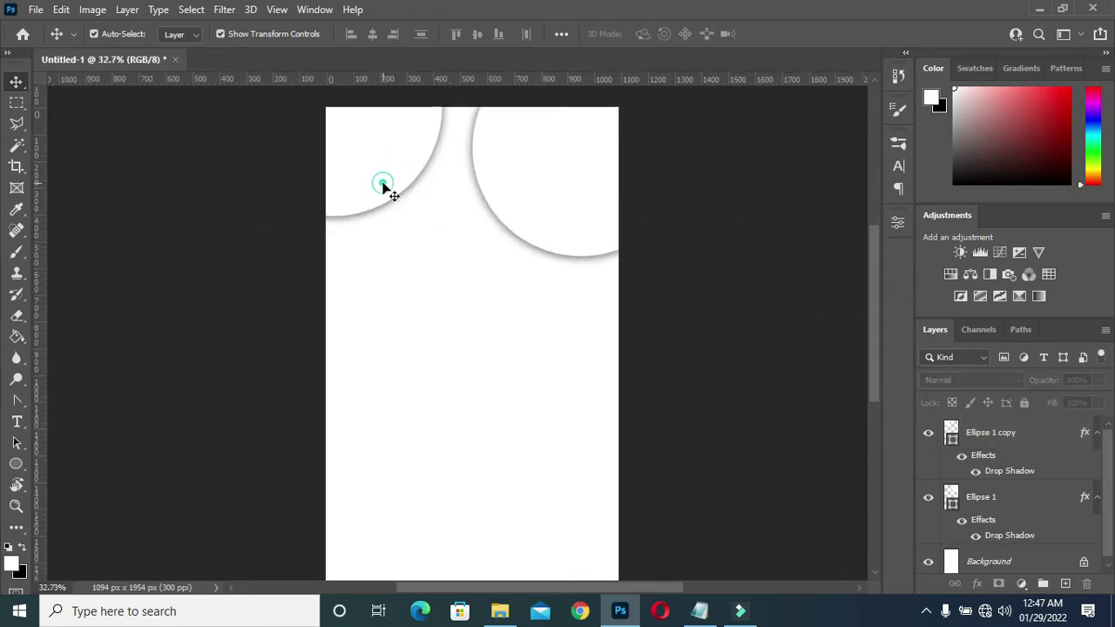
pyautogui.click(383, 189)
pyautogui.click(696, 229)
pyautogui.scroll(-1, 696, 174)
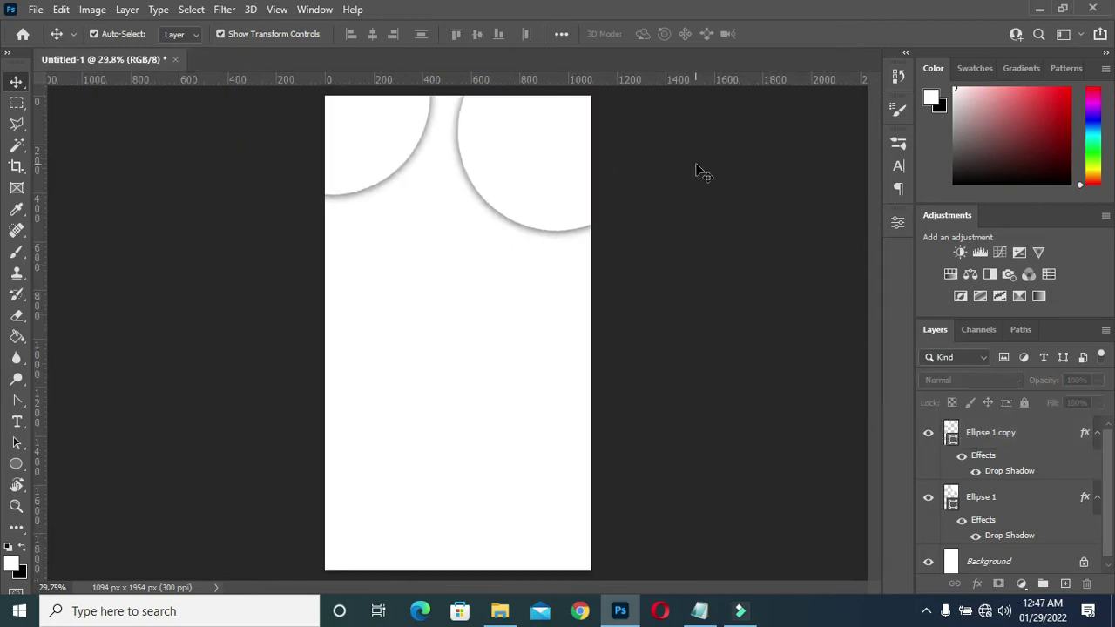
pyautogui.scroll(-1, 695, 170)
# Step: Select the upper-left circle and collapse the effects lists of both ellipse layers
pyautogui.click(368, 178)
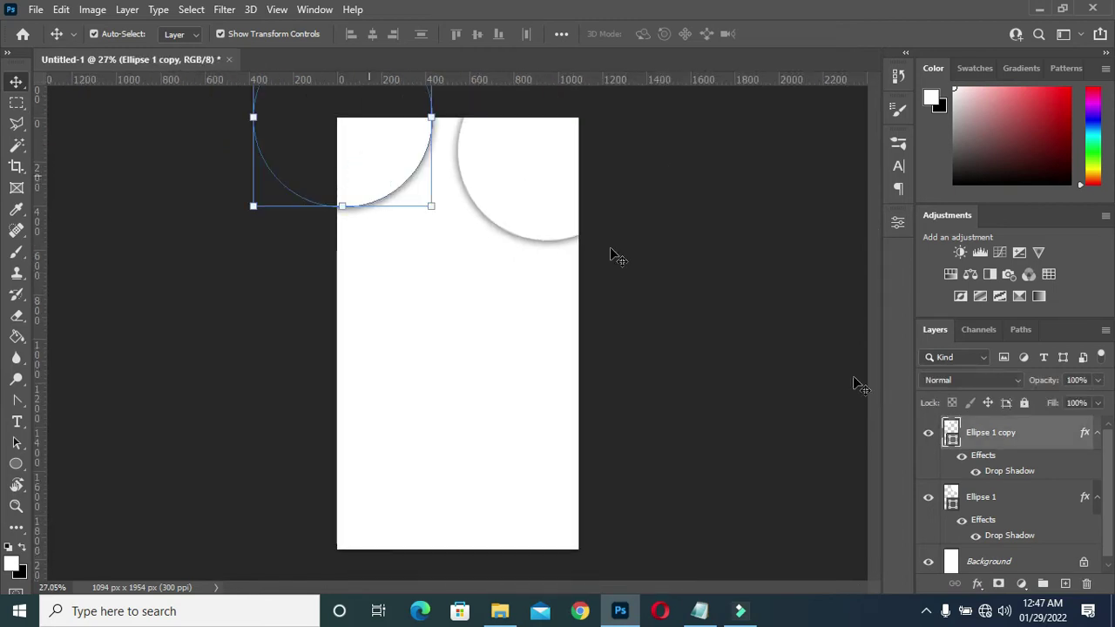
pyautogui.click(1097, 435)
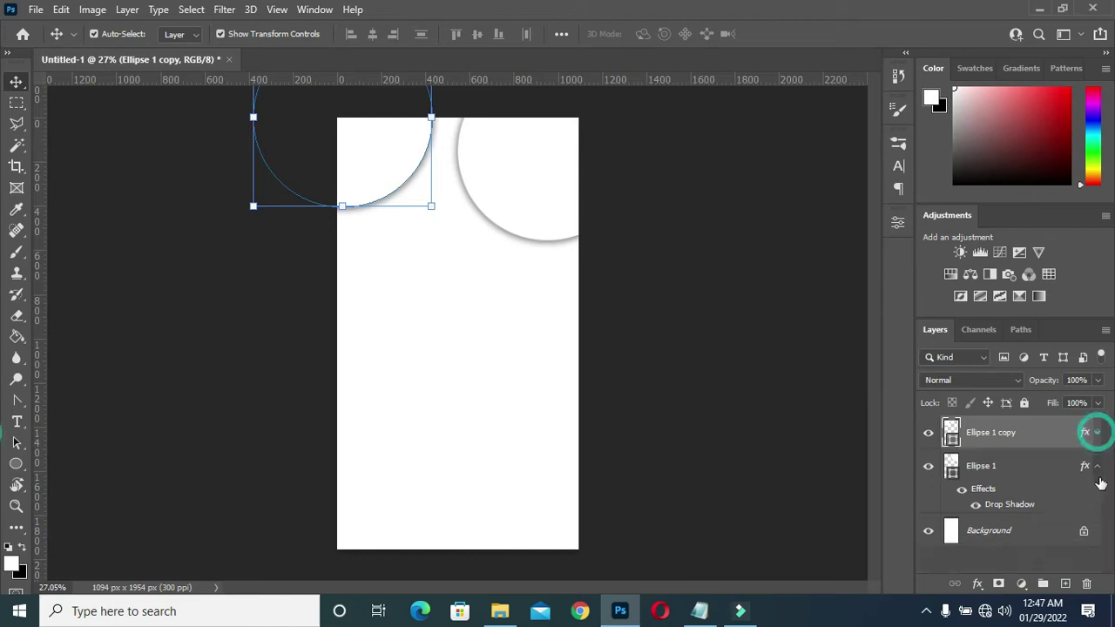
pyautogui.click(1096, 466)
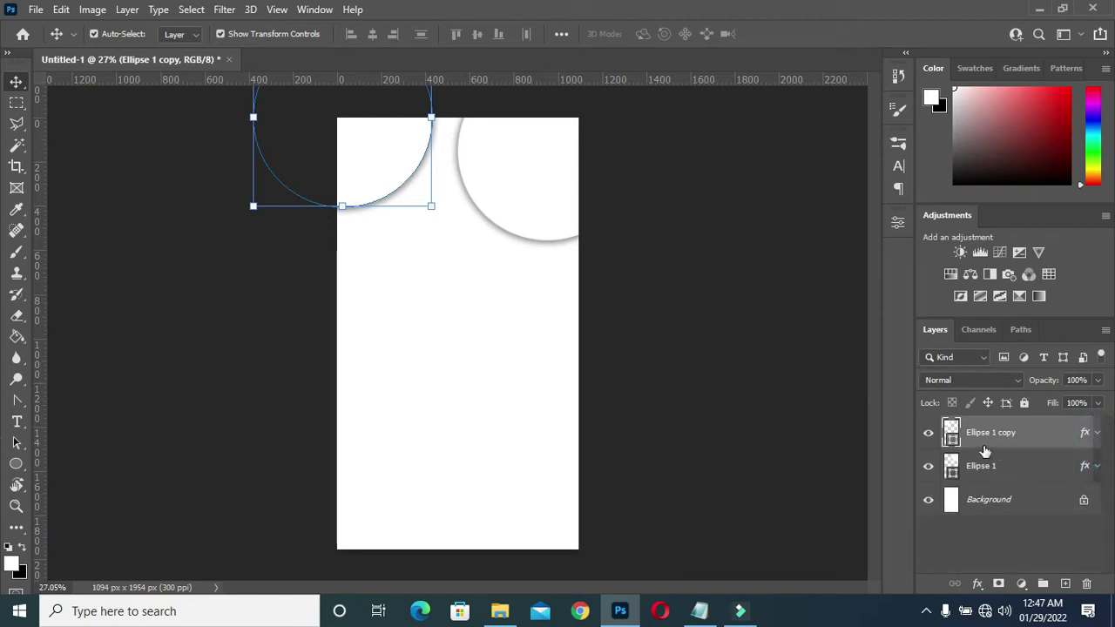
# Step: Copy the color code f69642 from the Notepad text file and apply it as the upper-left circle's fill
pyautogui.click(699, 610)
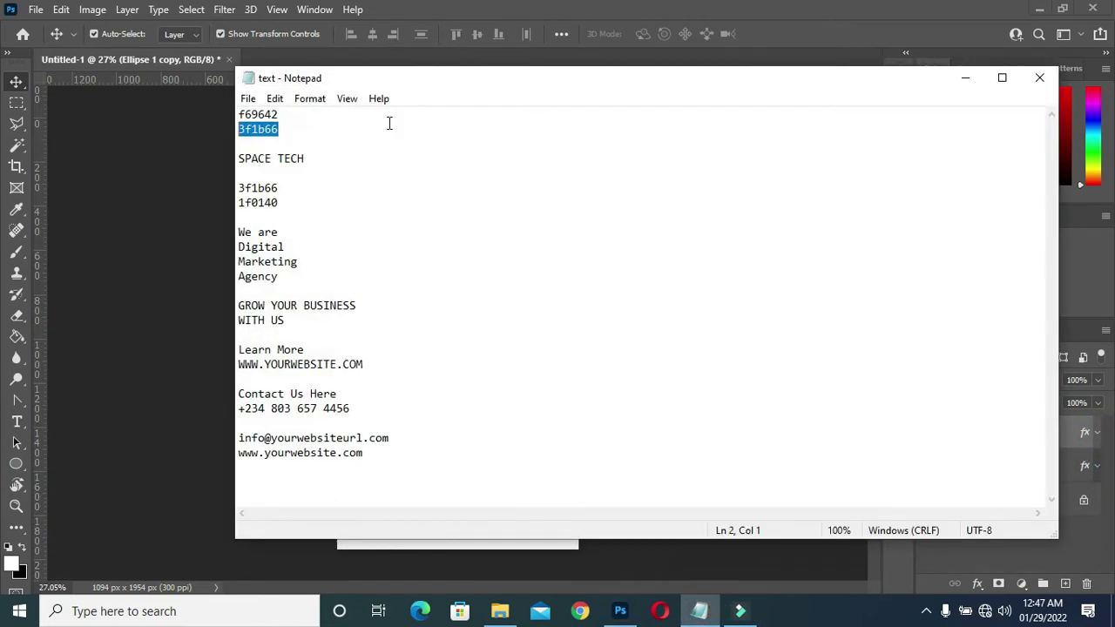
pyautogui.doubleClick(282, 115)
pyautogui.hotkey('ctrl', 'c')
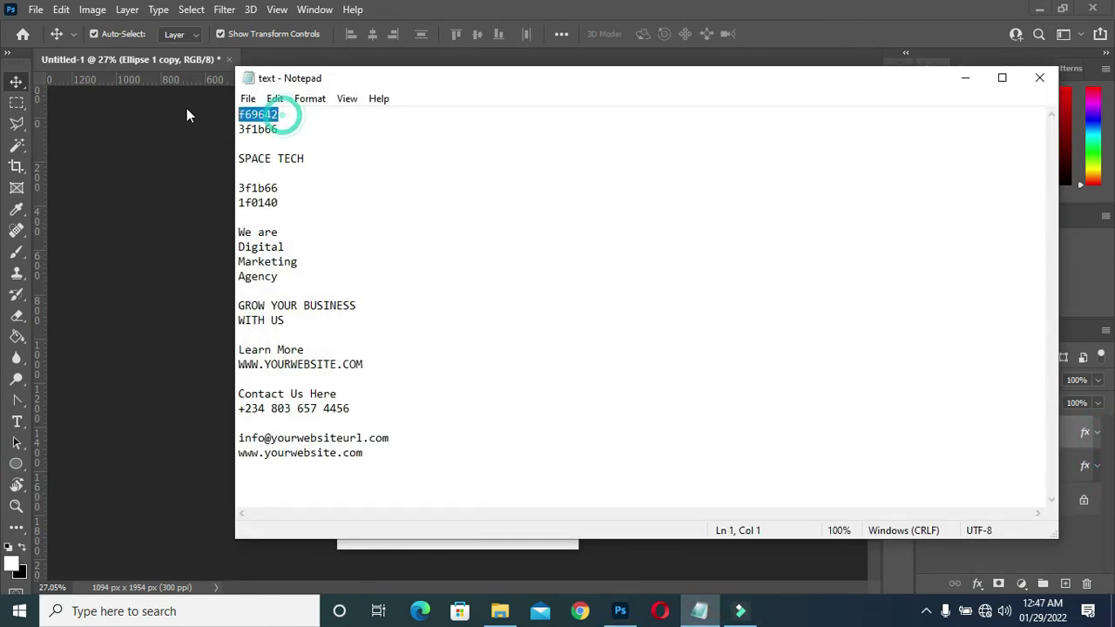
pyautogui.click(964, 77)
pyautogui.doubleClick(951, 440)
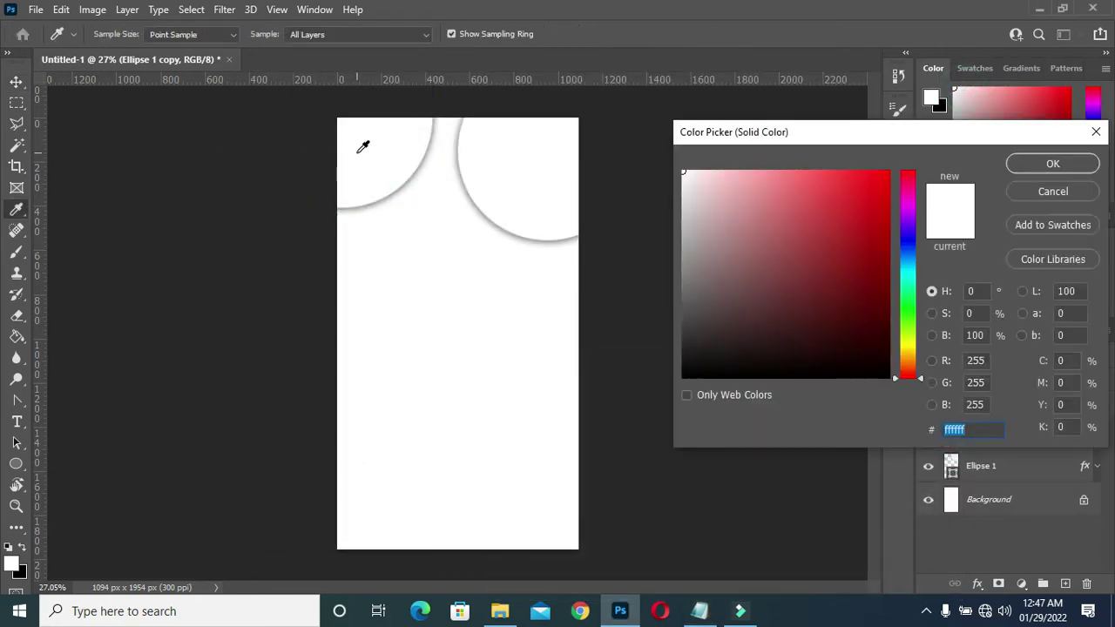
pyautogui.hotkey('ctrl', 'v')
pyautogui.click(1054, 164)
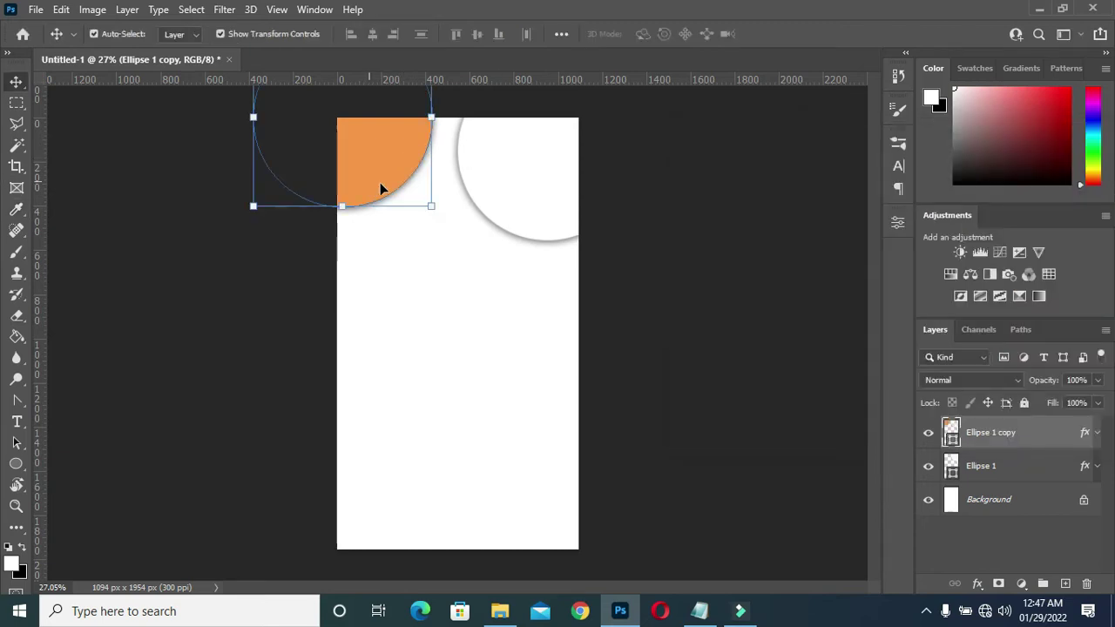
# Step: Duplicate the orange circle without its layer style and offset the copy slightly up and to the left
pyautogui.press('ctrl')
pyautogui.hotkey('ctrl', 'j')
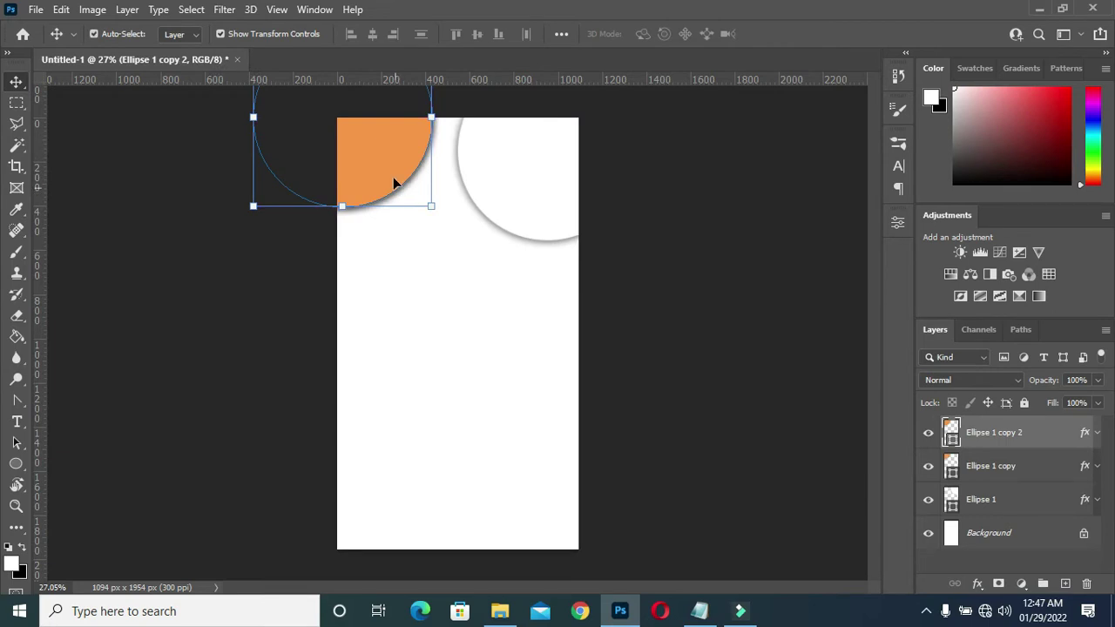
pyautogui.scroll(4, 392, 177)
pyautogui.moveTo(875, 349); pyautogui.dragTo(875, 312)
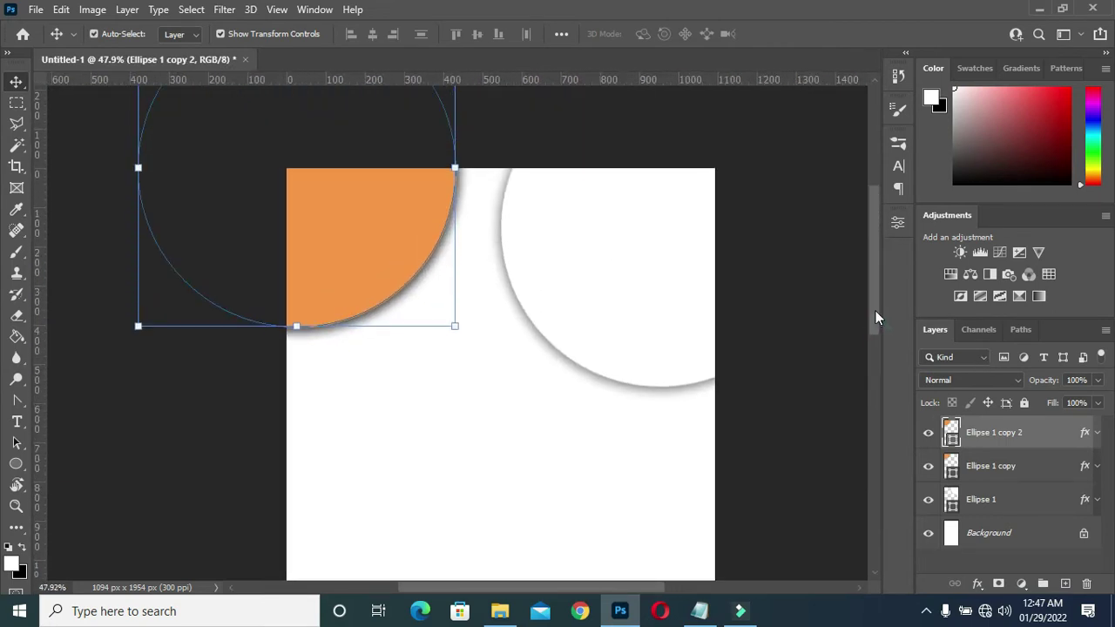
pyautogui.rightClick(1058, 433)
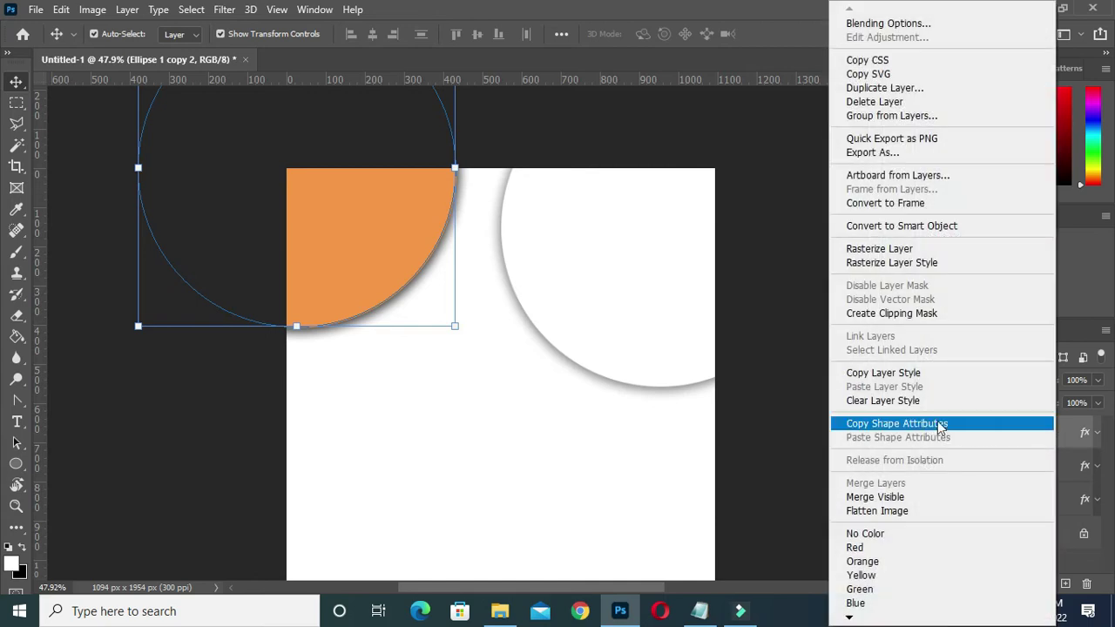
pyautogui.click(897, 402)
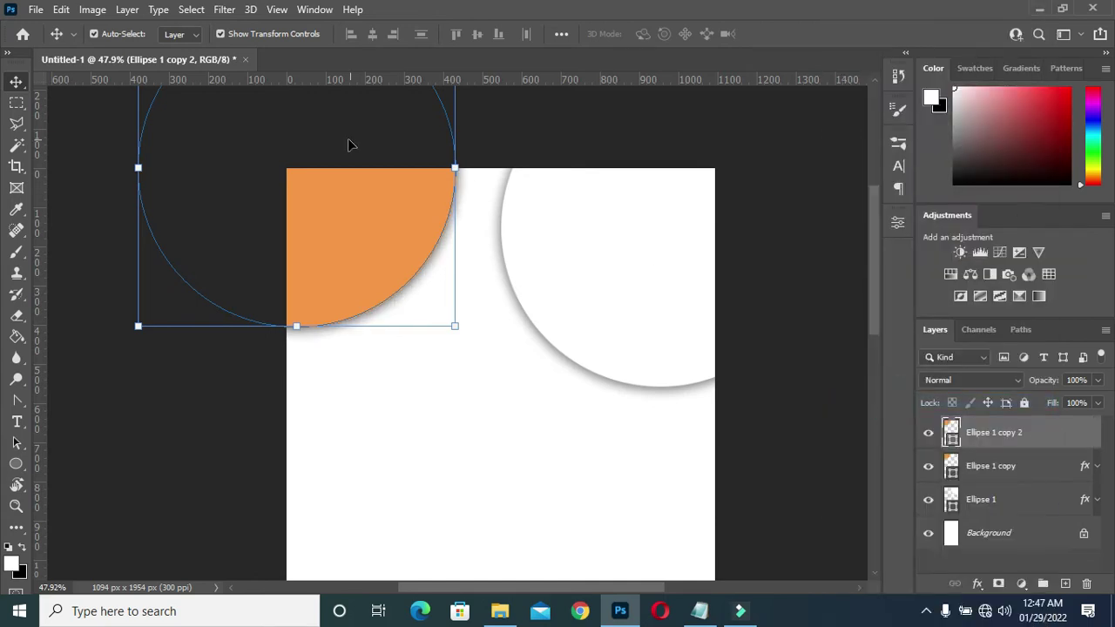
pyautogui.moveTo(358, 211); pyautogui.dragTo(349, 198)
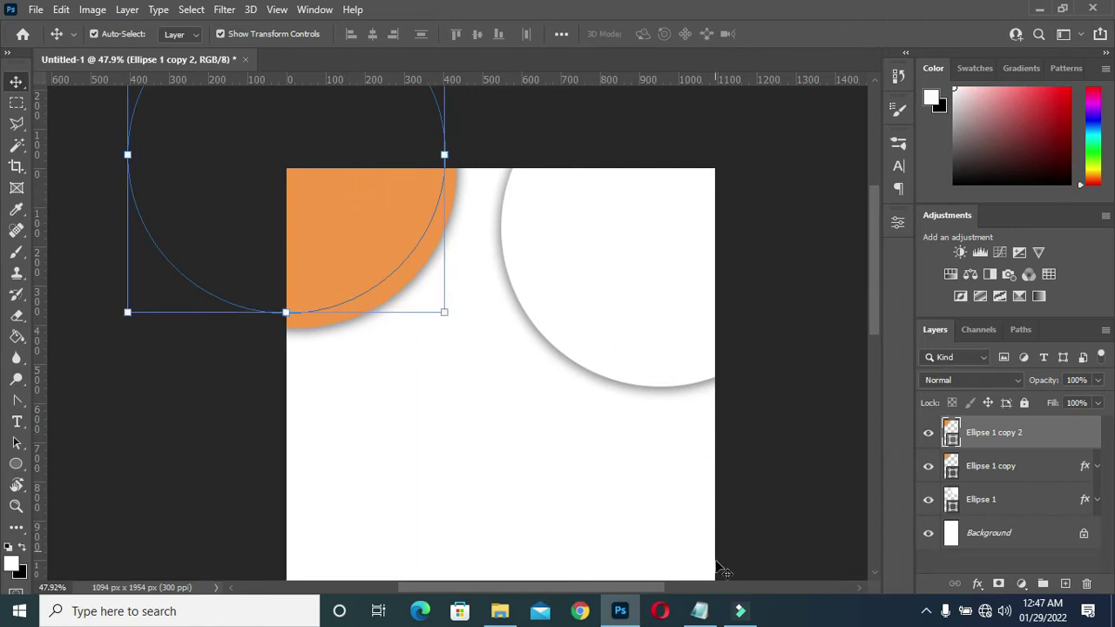
# Step: Copy the color code 3f1b66 from the Notepad text file and apply it as the fill of the upper-left offset circle
pyautogui.click(704, 616)
pyautogui.moveTo(278, 129); pyautogui.dragTo(240, 131)
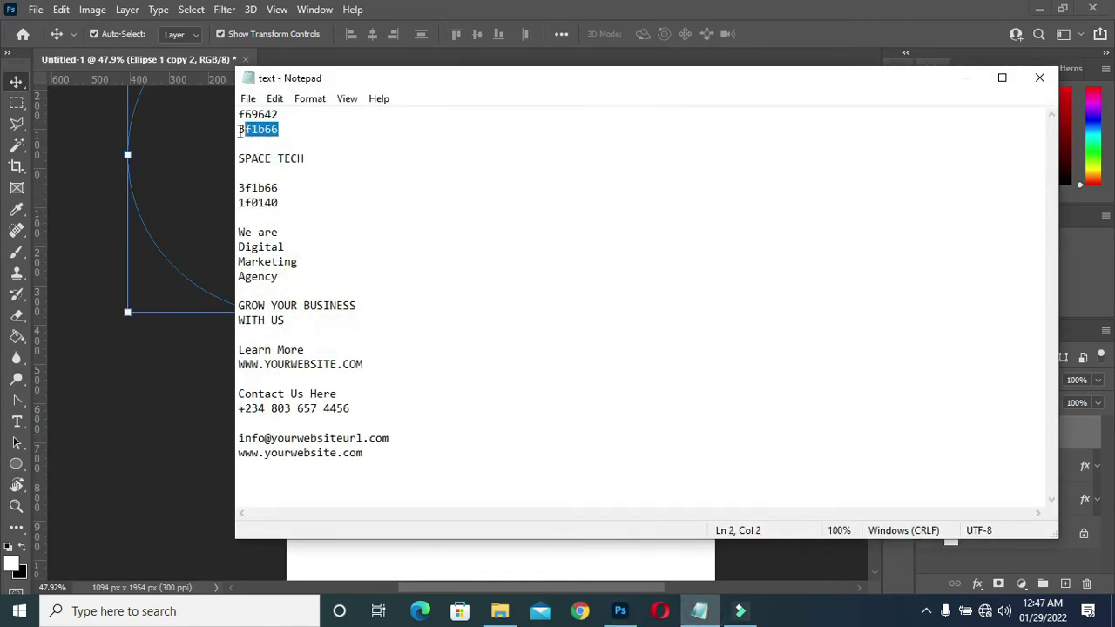
pyautogui.click(965, 77)
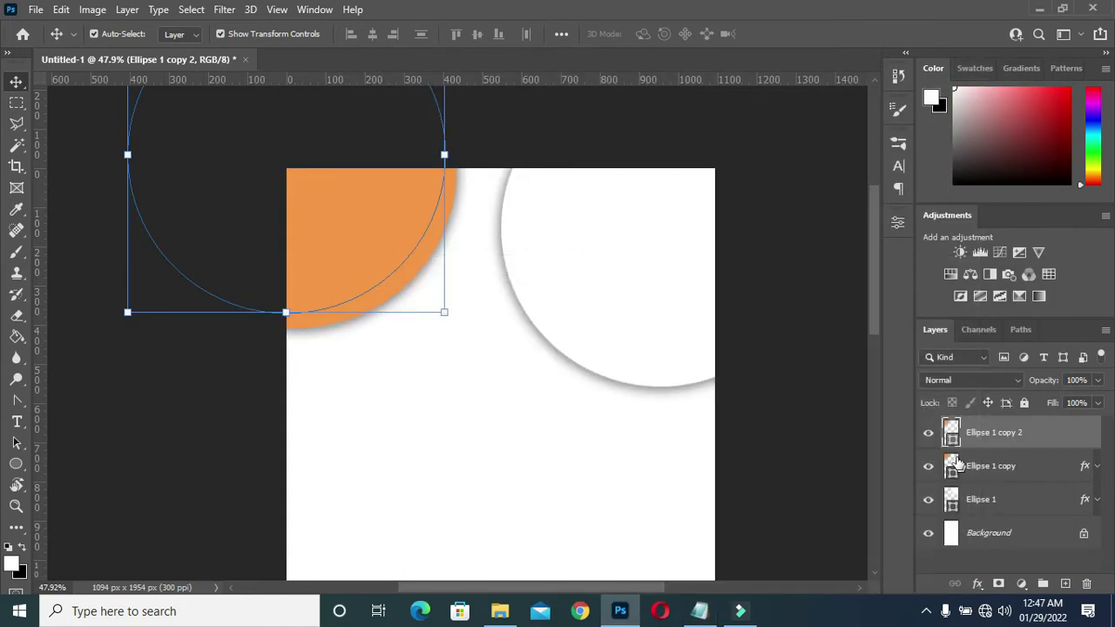
pyautogui.doubleClick(951, 440)
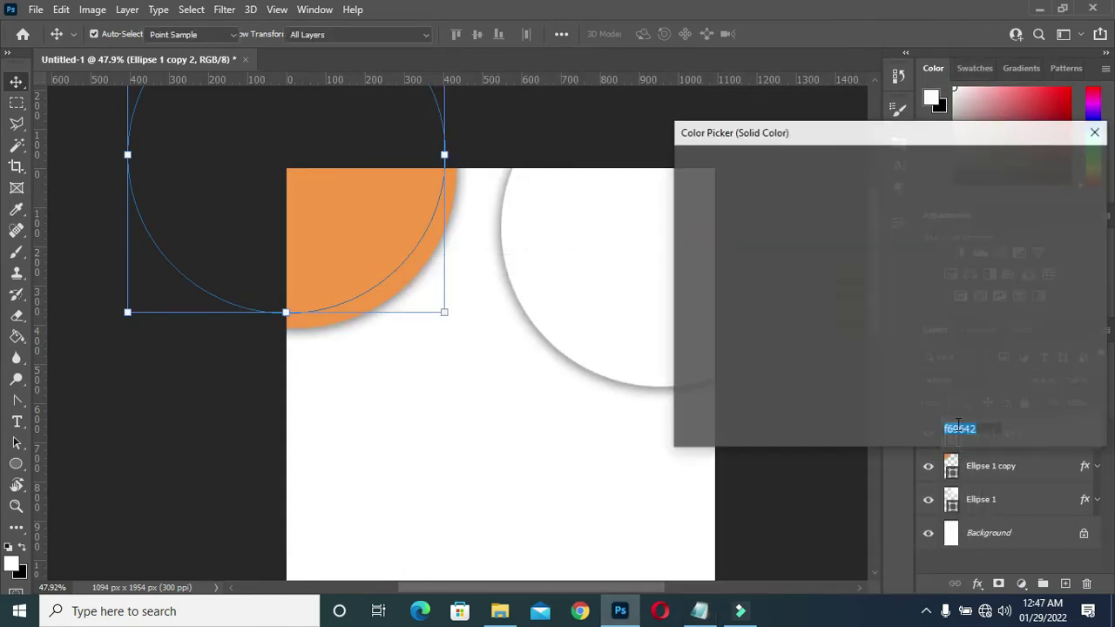
pyautogui.write('3f1b66')
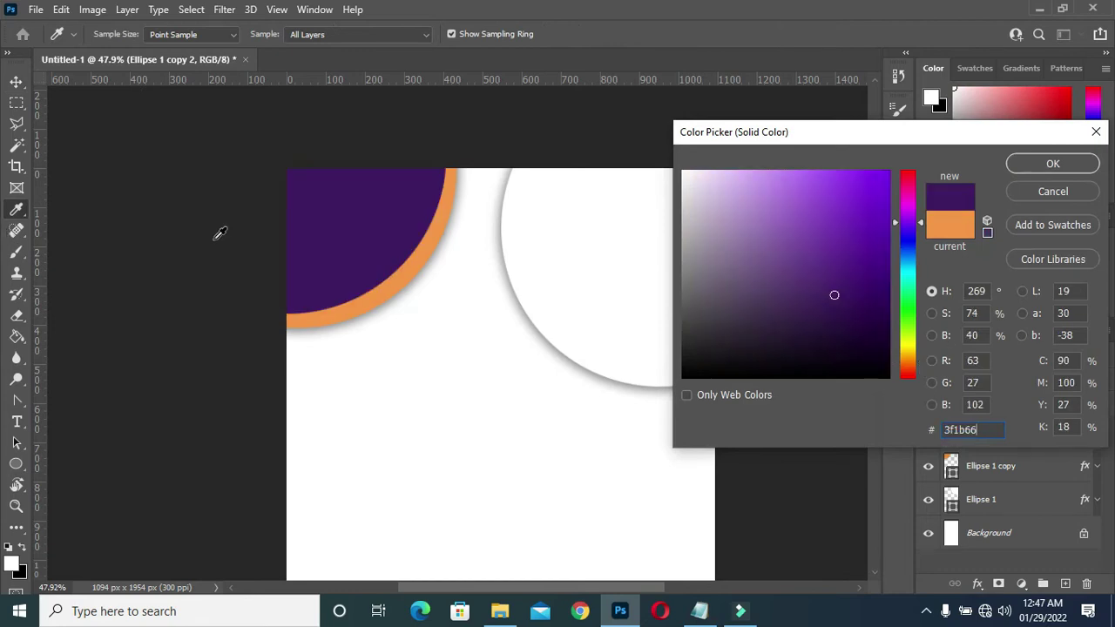
pyautogui.click(1077, 166)
pyautogui.press('v')
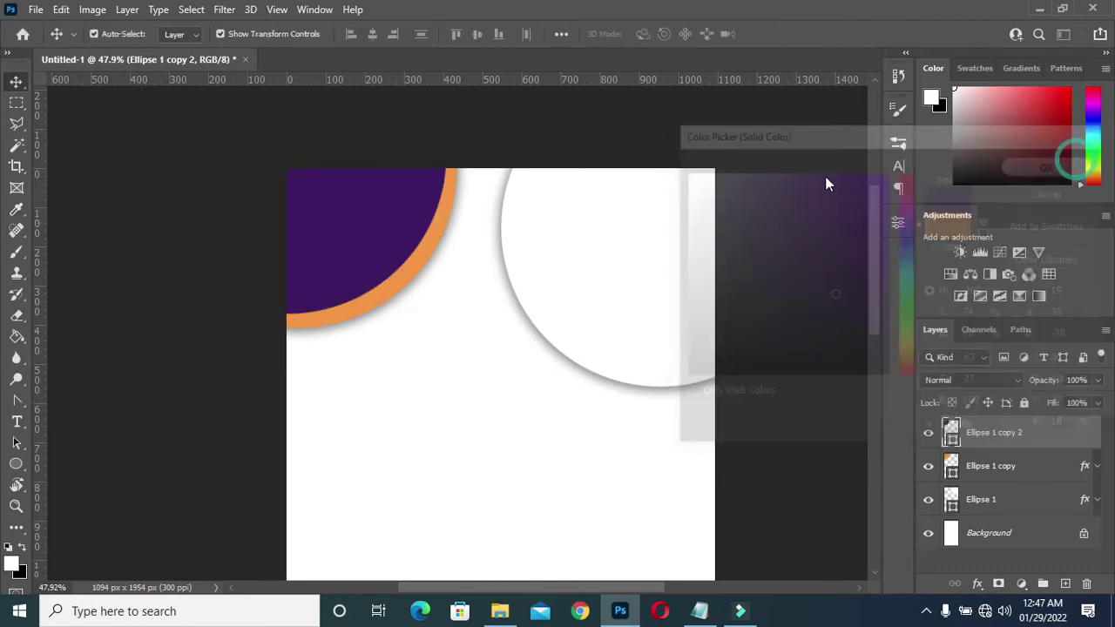
pyautogui.scroll(-5, 569, 181)
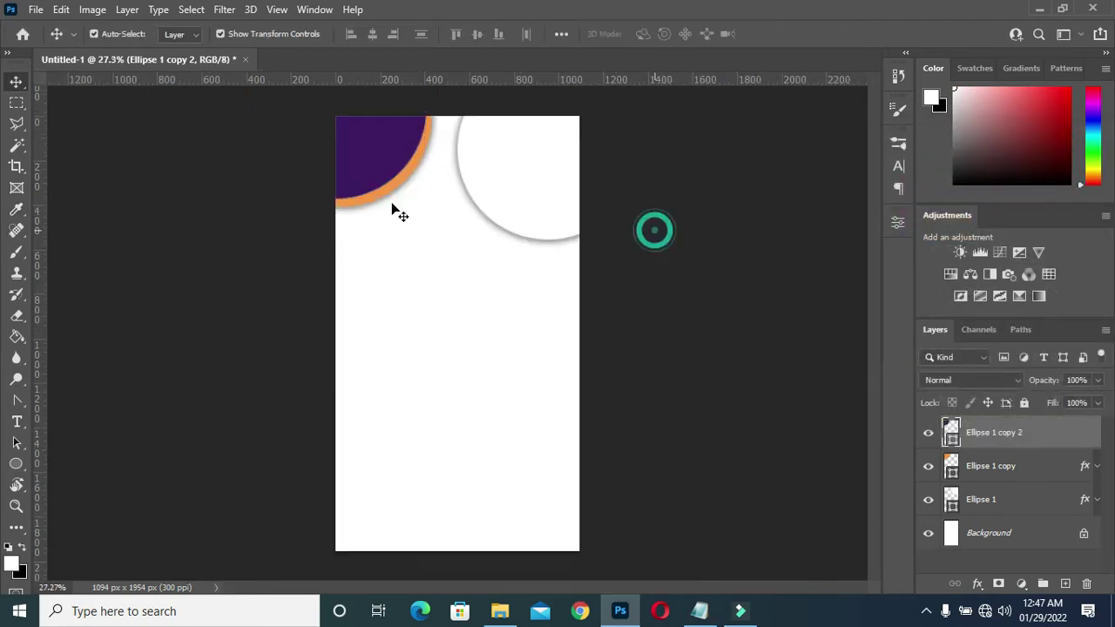
pyautogui.click(313, 158)
# Step: Duplicate the upper-left orange circle, bring the copy to the front and move it to the canvas's lower-left corner
pyautogui.scroll(-1, 340, 151)
pyautogui.scroll(3, 340, 150)
pyautogui.scroll(-1, 406, 219)
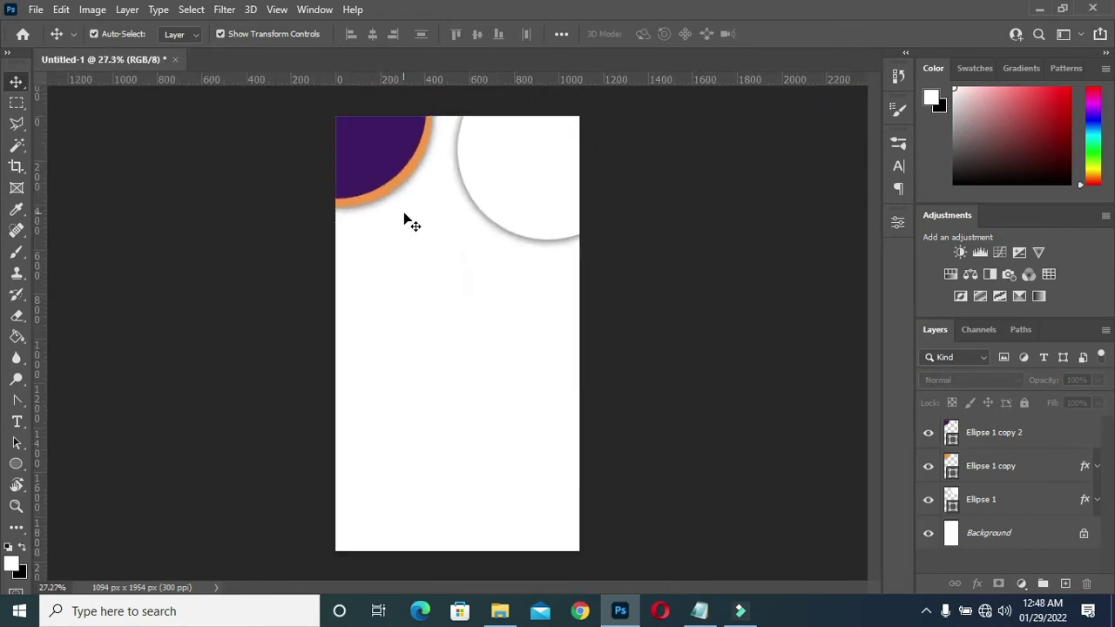
pyautogui.scroll(1, 375, 177)
pyautogui.click(375, 177)
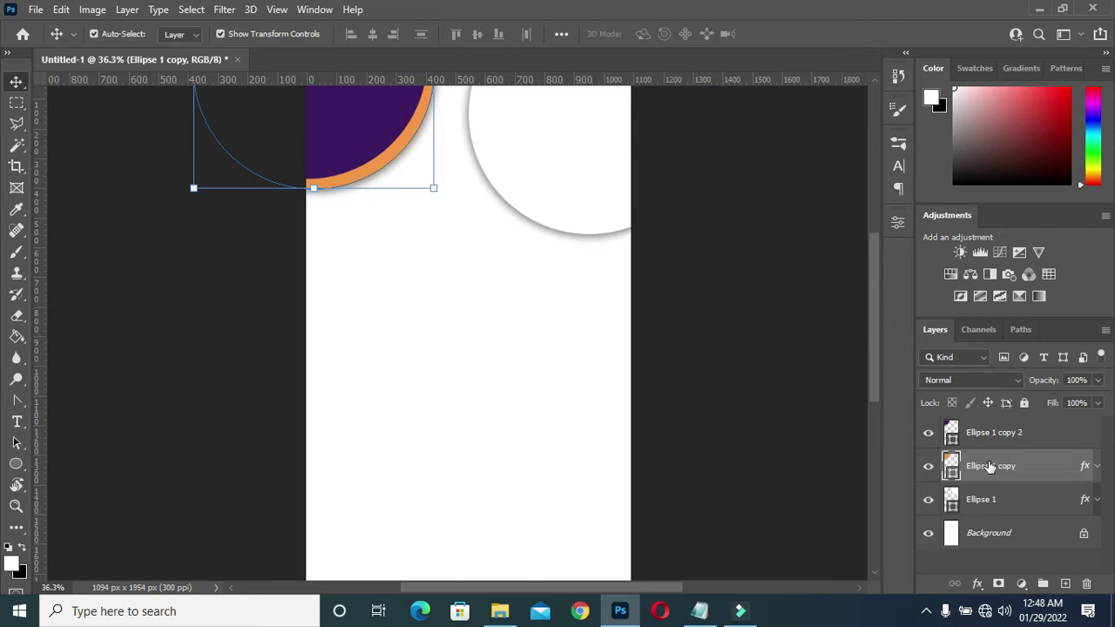
pyautogui.hotkey('ctrl', 'j')
pyautogui.moveTo(990, 468); pyautogui.dragTo(977, 426)
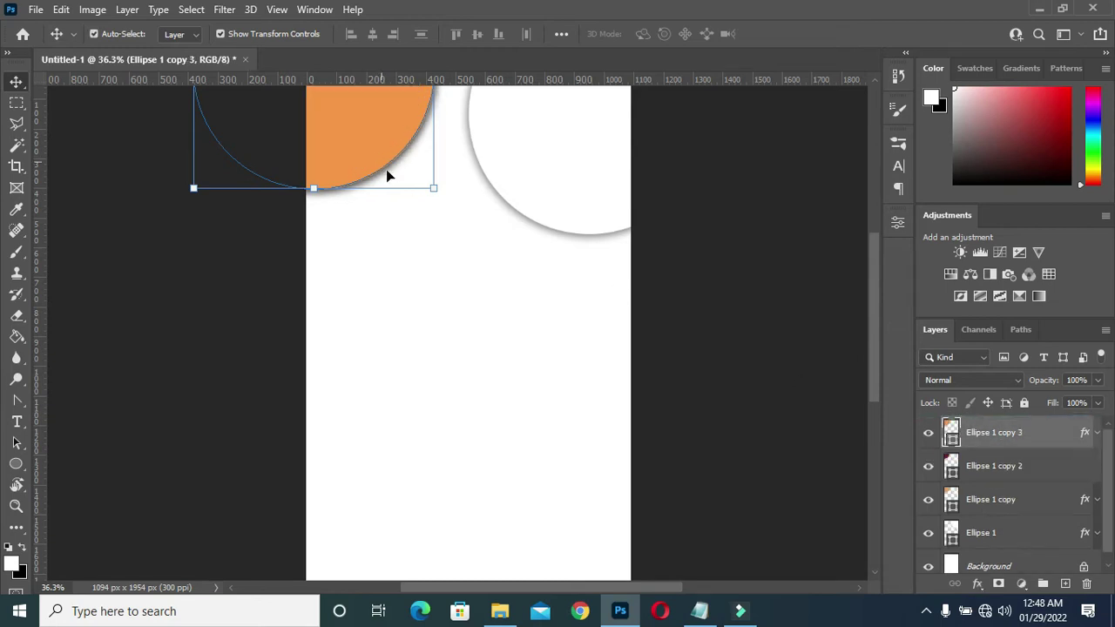
pyautogui.scroll(-1, 443, 304)
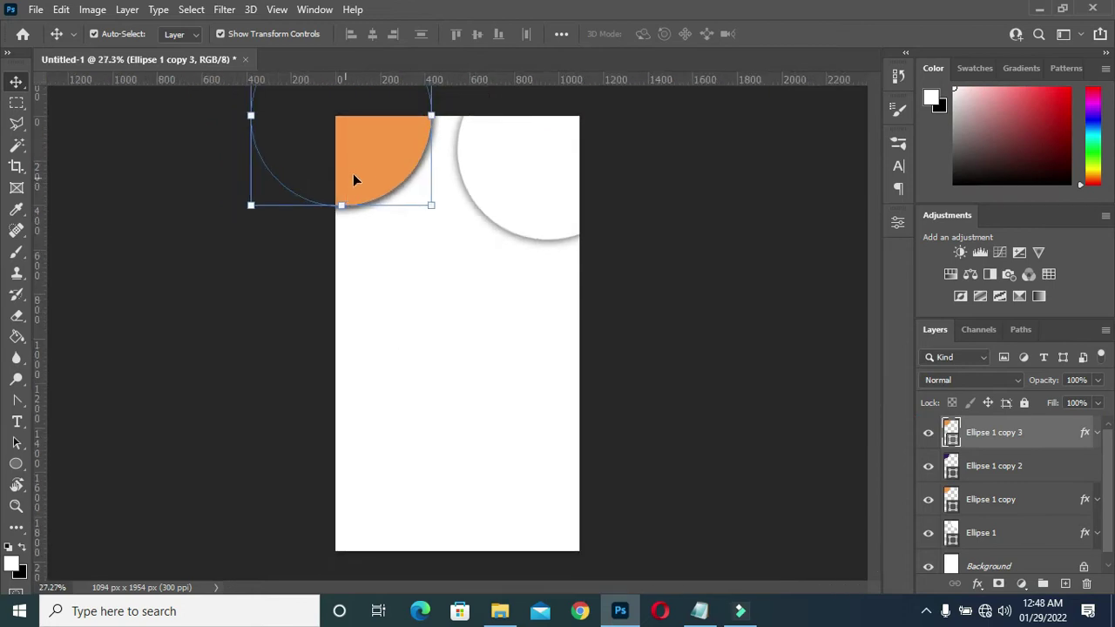
pyautogui.moveTo(366, 173); pyautogui.dragTo(398, 510)
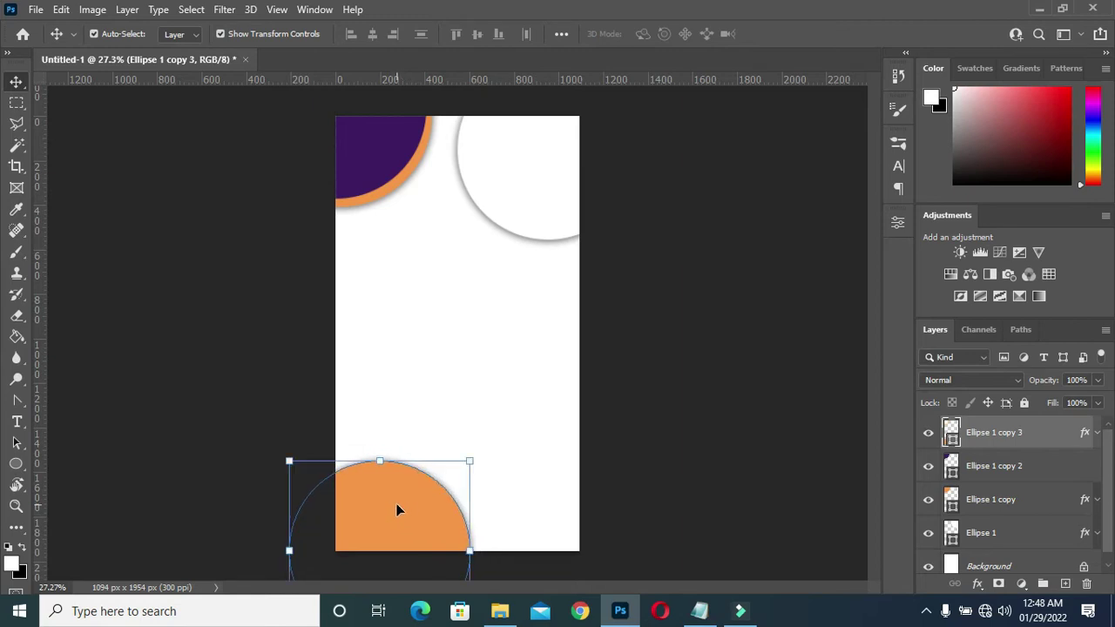
# Step: Duplicate the upper-left purple circle and raise the copy above the lower-left orange circle in the layer order
pyautogui.scroll(2, 418, 505)
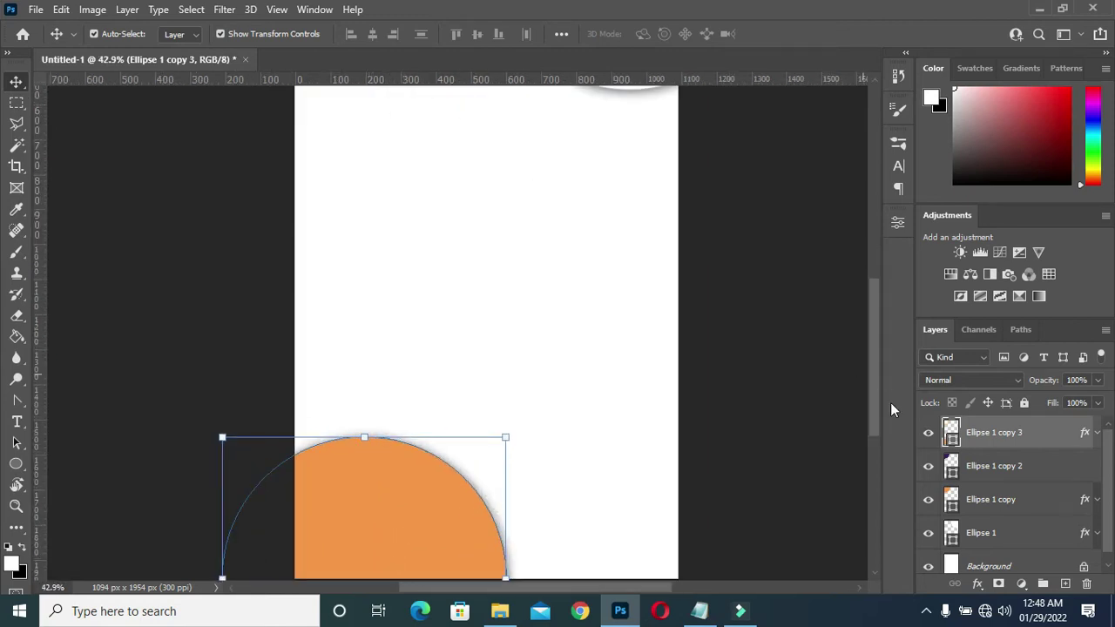
pyautogui.moveTo(875, 403); pyautogui.dragTo(877, 435)
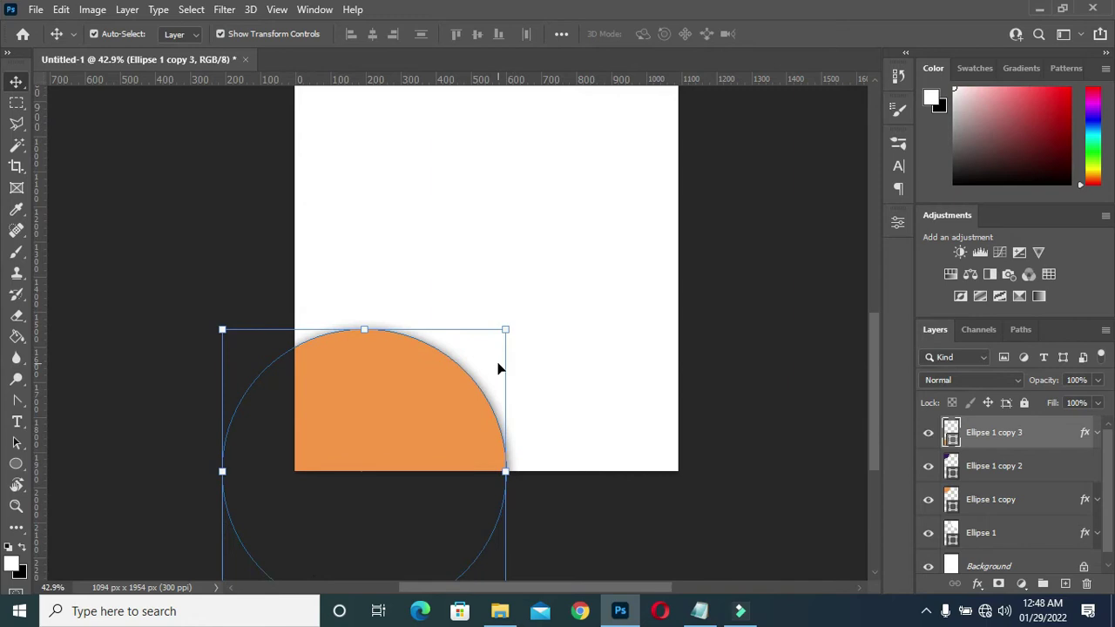
pyautogui.scroll(-1, 498, 366)
pyautogui.scroll(1, 425, 391)
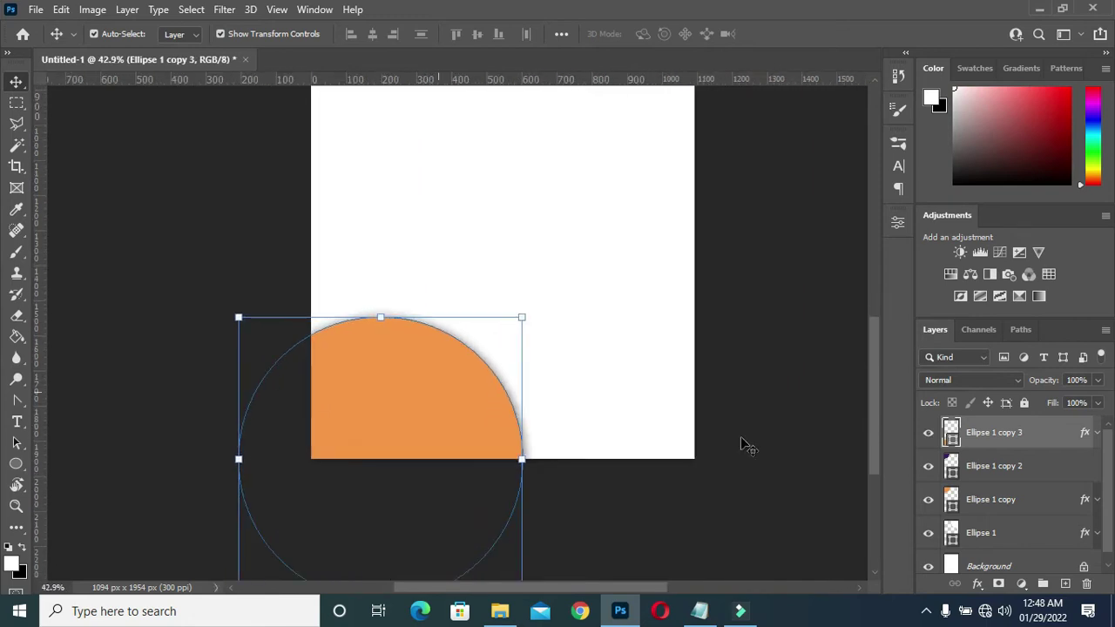
pyautogui.click(988, 470)
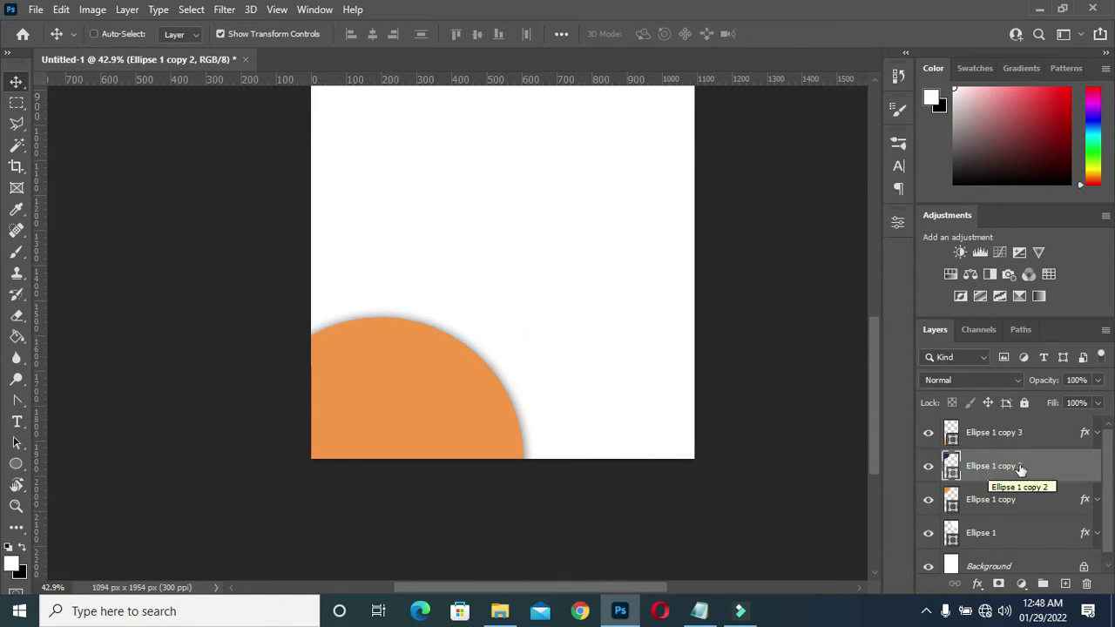
pyautogui.hotkey('ctrl', 'j')
pyautogui.moveTo(1019, 466); pyautogui.dragTo(1014, 428)
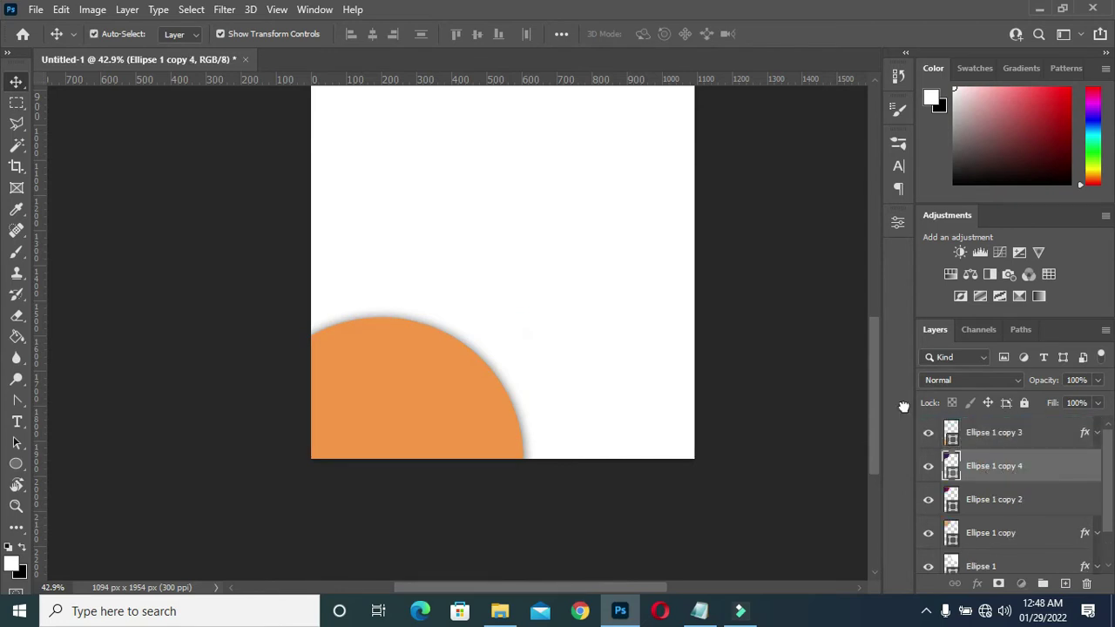
# Step: Move the purple copy over the lower-left orange circle, offset slightly right and down to leave an orange rim along its upper-left edge
pyautogui.scroll(3, 547, 263)
pyautogui.scroll(-5, 547, 264)
pyautogui.moveTo(370, 167); pyautogui.dragTo(425, 582)
pyautogui.scroll(3, 415, 487)
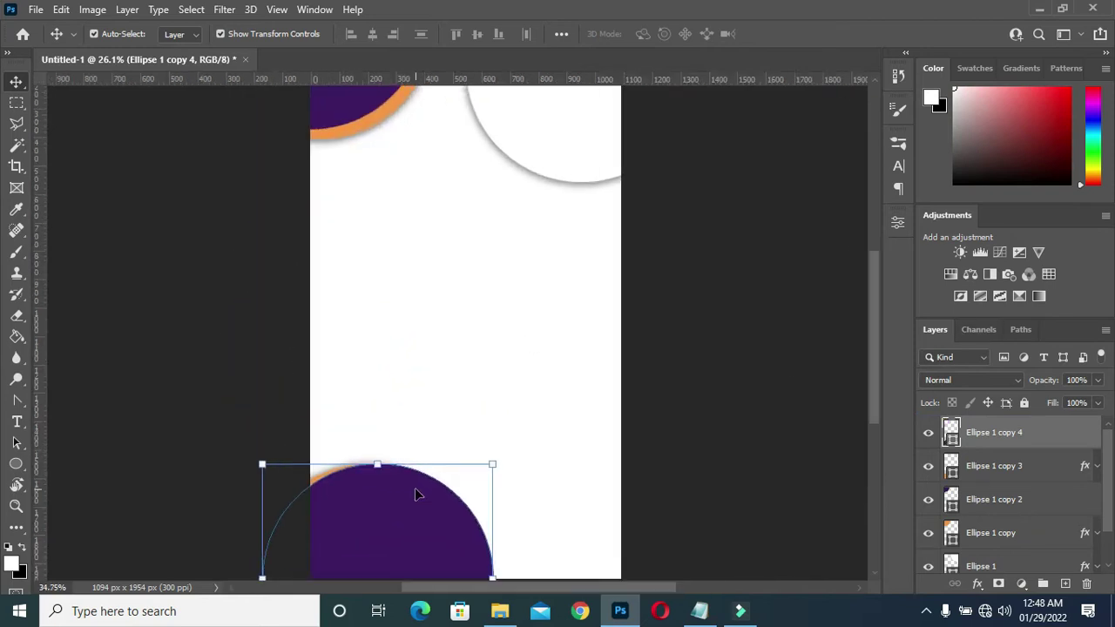
pyautogui.moveTo(872, 404); pyautogui.dragTo(872, 441)
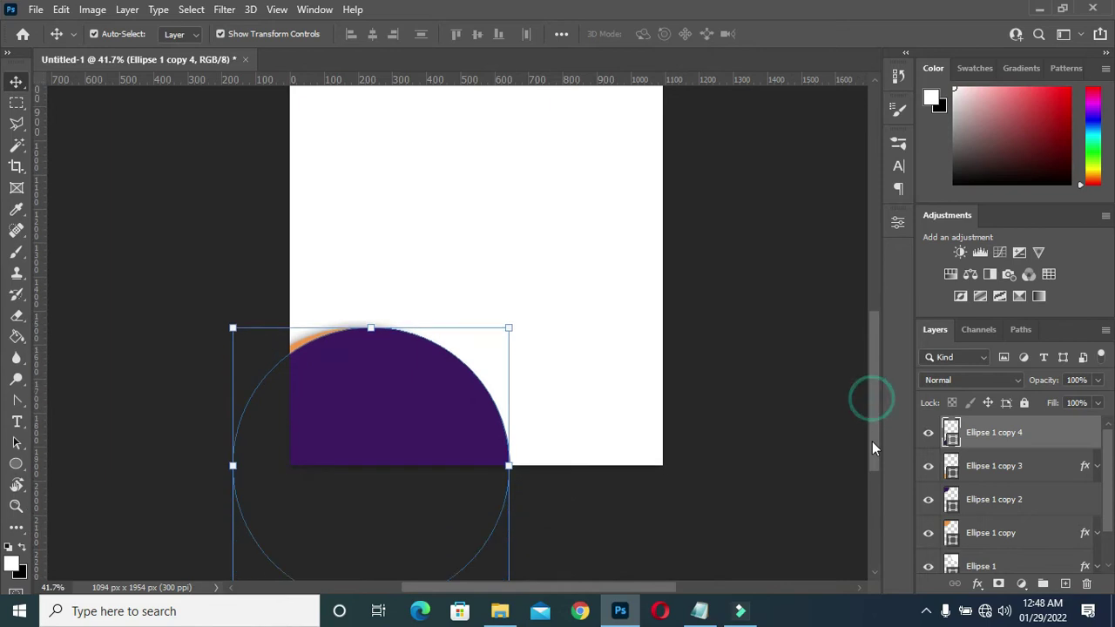
pyautogui.moveTo(397, 414)
pyautogui.mouseDown()
pyautogui.moveTo(389, 428)
pyautogui.moveTo(434, 440)
pyautogui.moveTo(397, 431)
pyautogui.mouseUp()
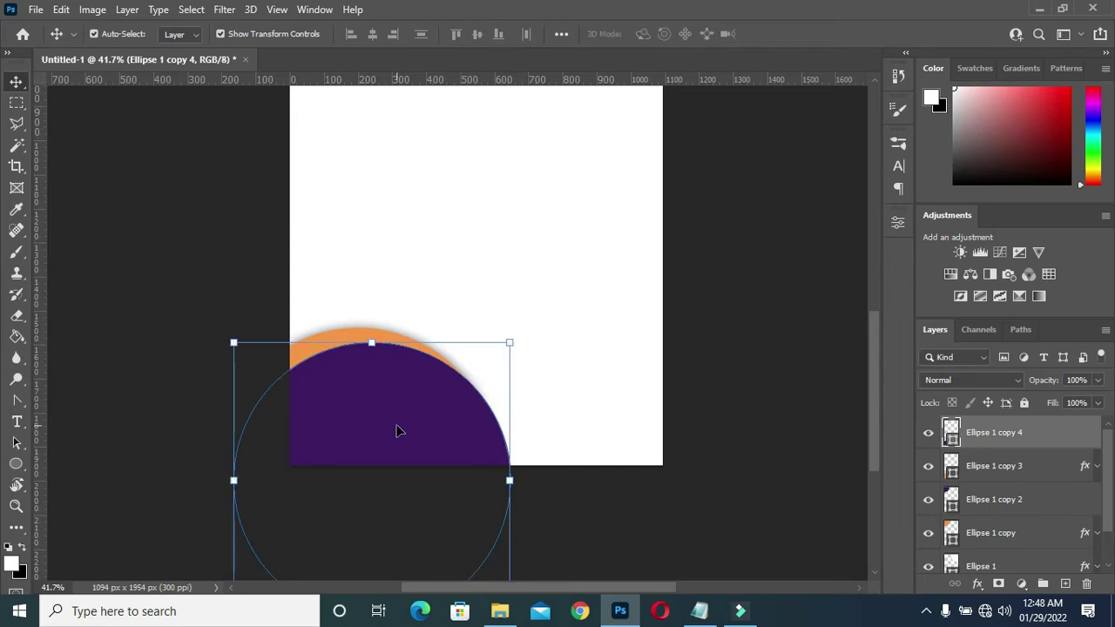
pyautogui.click(801, 309)
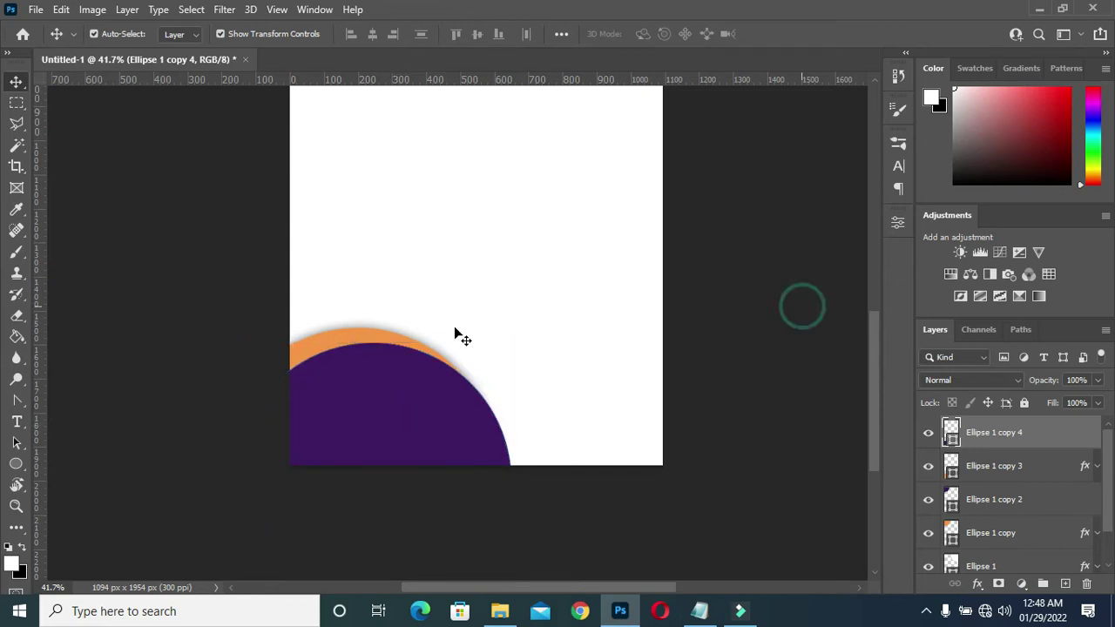
# Step: Duplicate the lower-left orange circle, bring the copy to the front and move it up toward the middle of the canvas
pyautogui.scroll(-2, 448, 329)
pyautogui.scroll(-1, 428, 330)
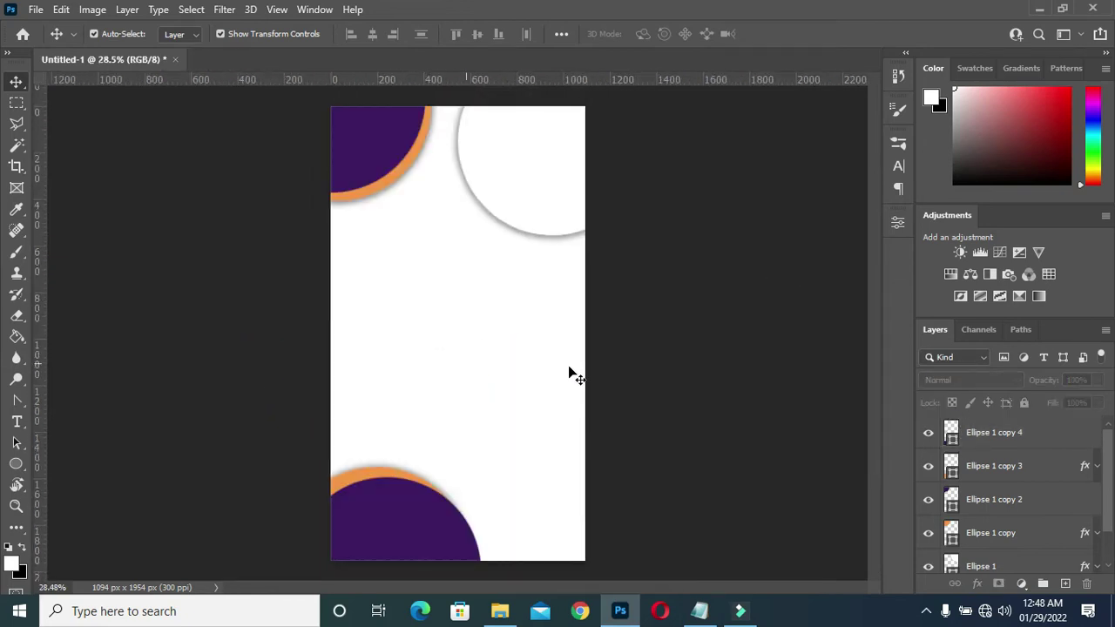
pyautogui.scroll(2, 607, 330)
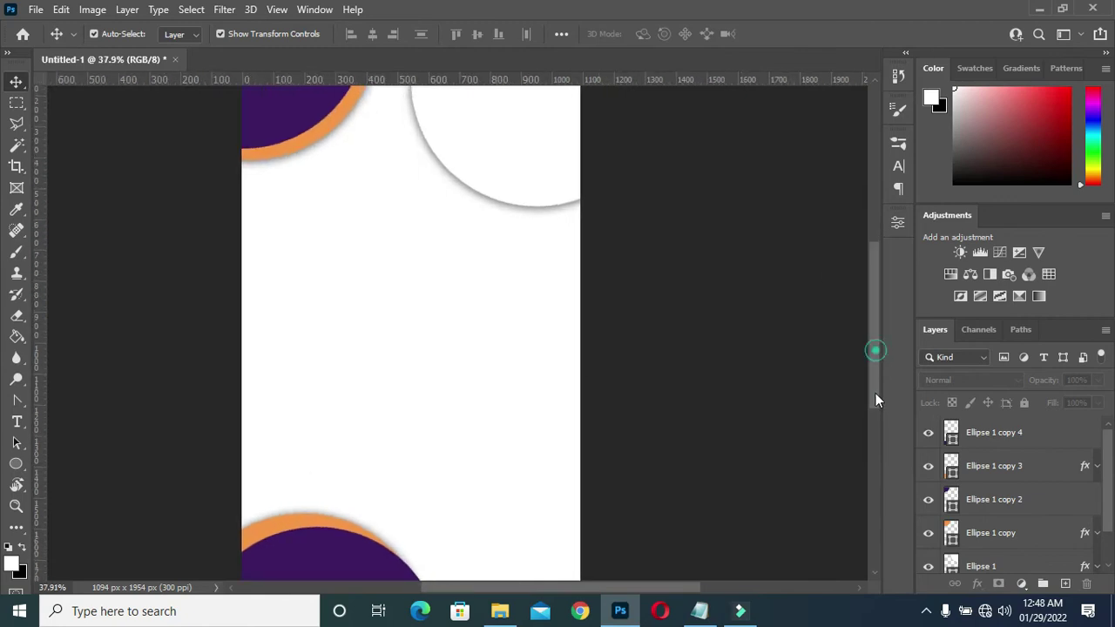
pyautogui.moveTo(876, 364); pyautogui.dragTo(875, 416)
pyautogui.click(338, 392)
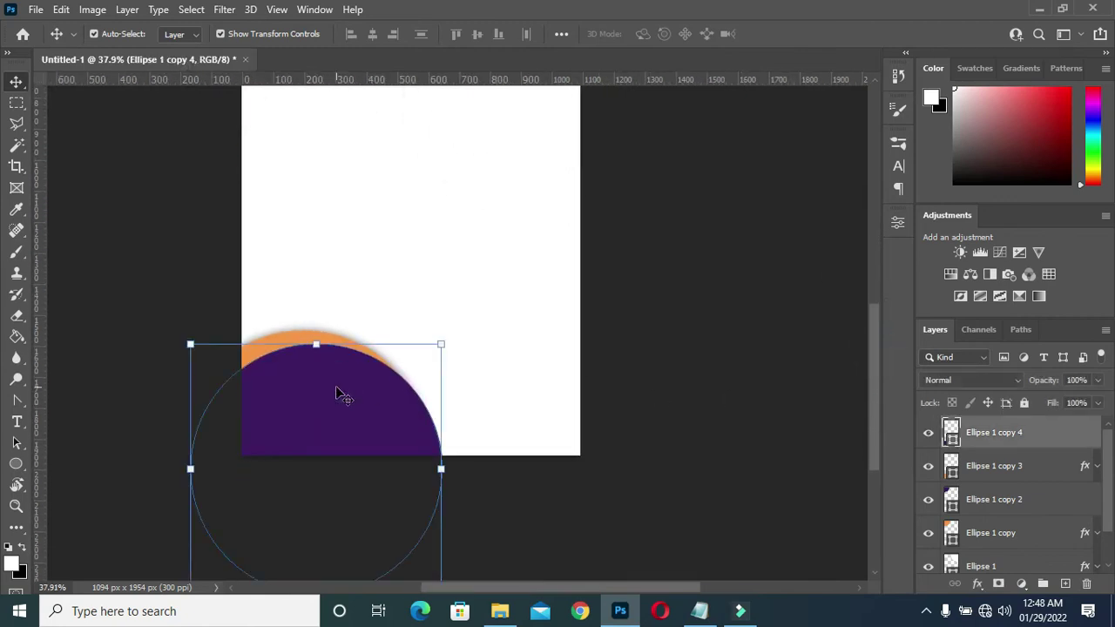
pyautogui.click(149, 264)
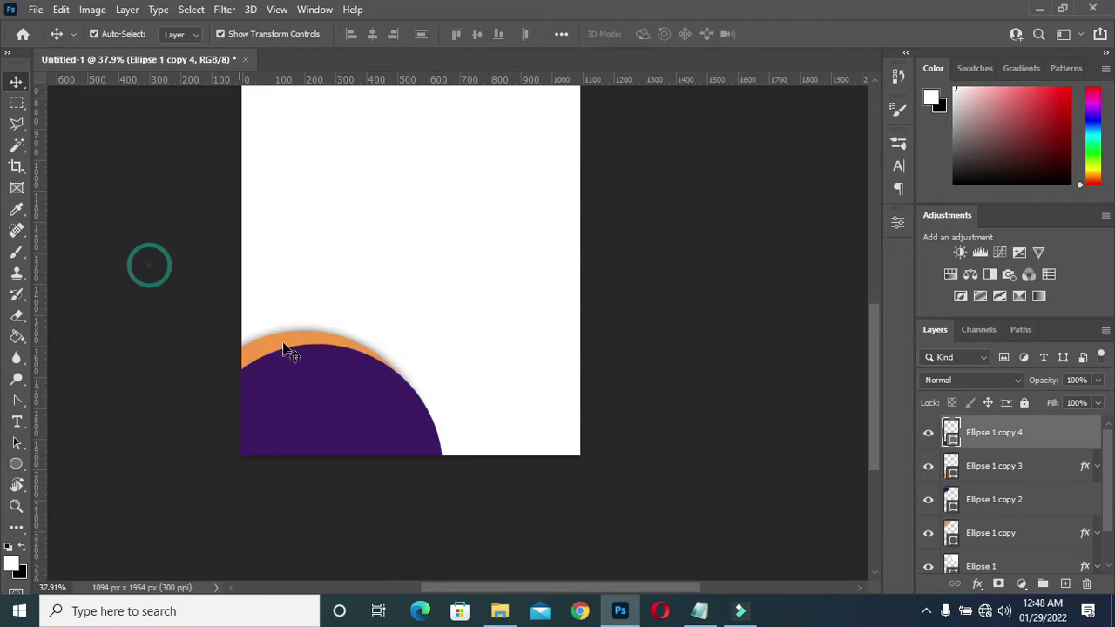
pyautogui.click(282, 341)
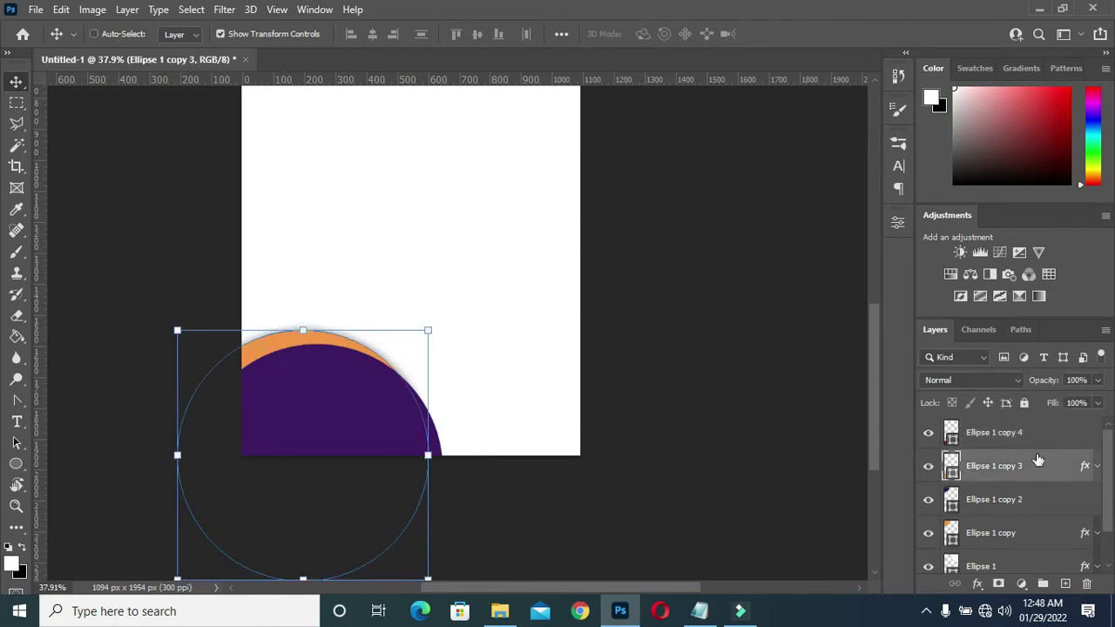
pyautogui.hotkey('ctrl', 'j')
pyautogui.moveTo(1033, 460); pyautogui.dragTo(1022, 422)
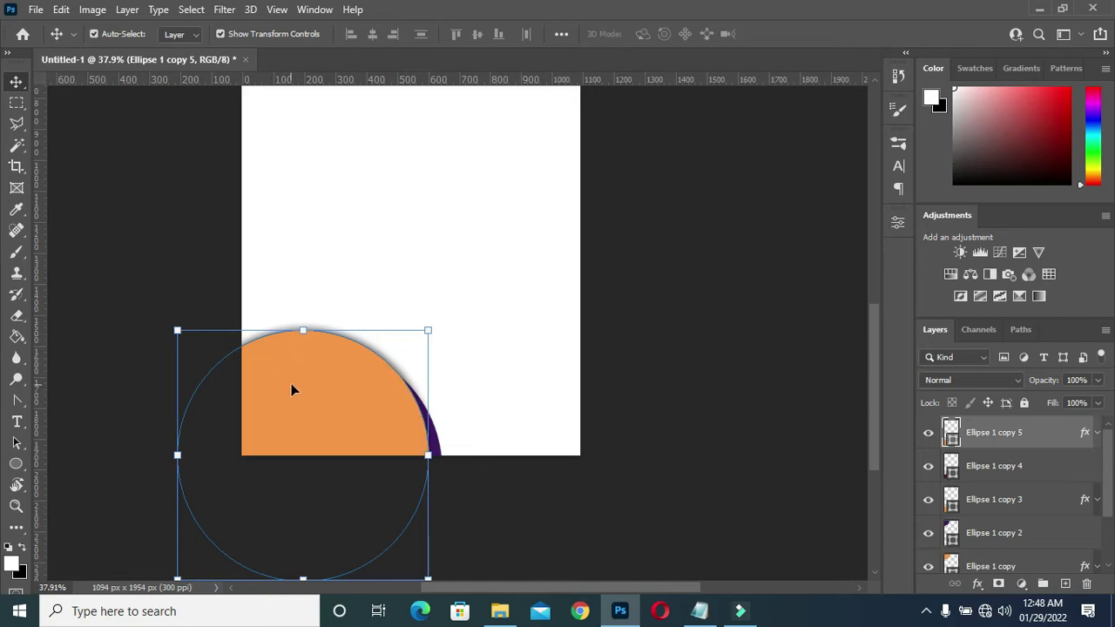
pyautogui.moveTo(306, 389); pyautogui.dragTo(388, 209)
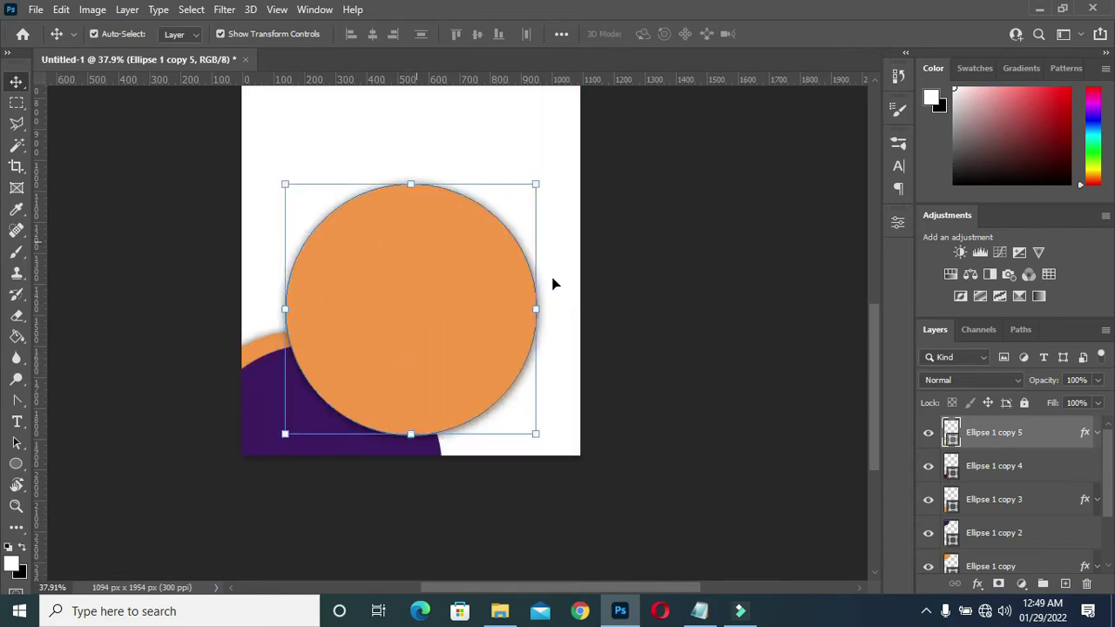
# Step: Change the fill of the middle orange circle to a near-white tint
pyautogui.doubleClick(951, 436)
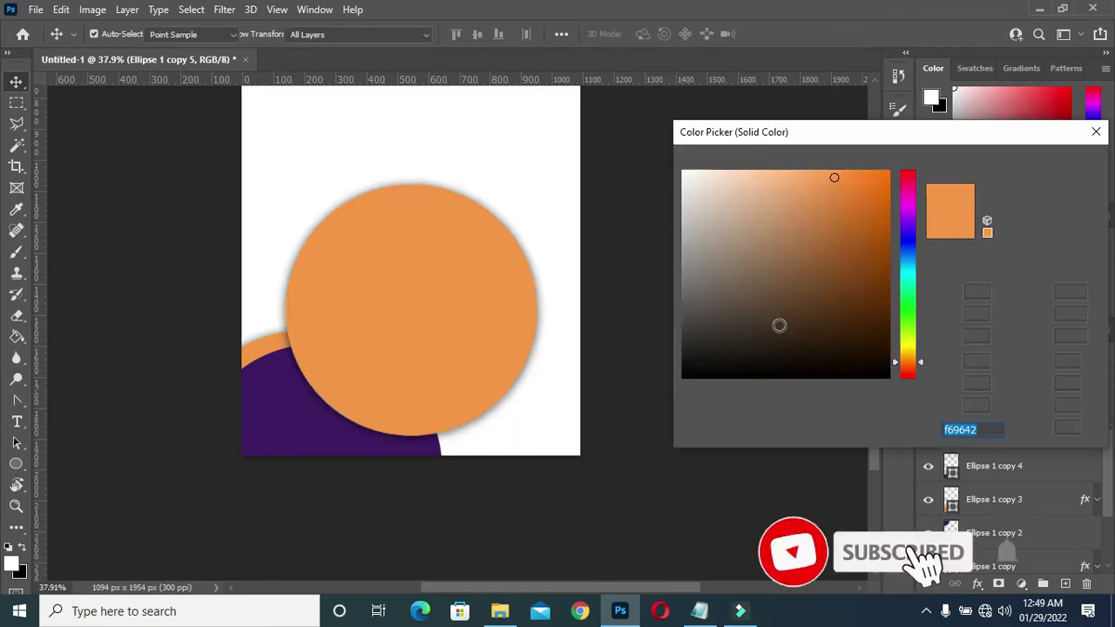
pyautogui.write('f8f6f3')
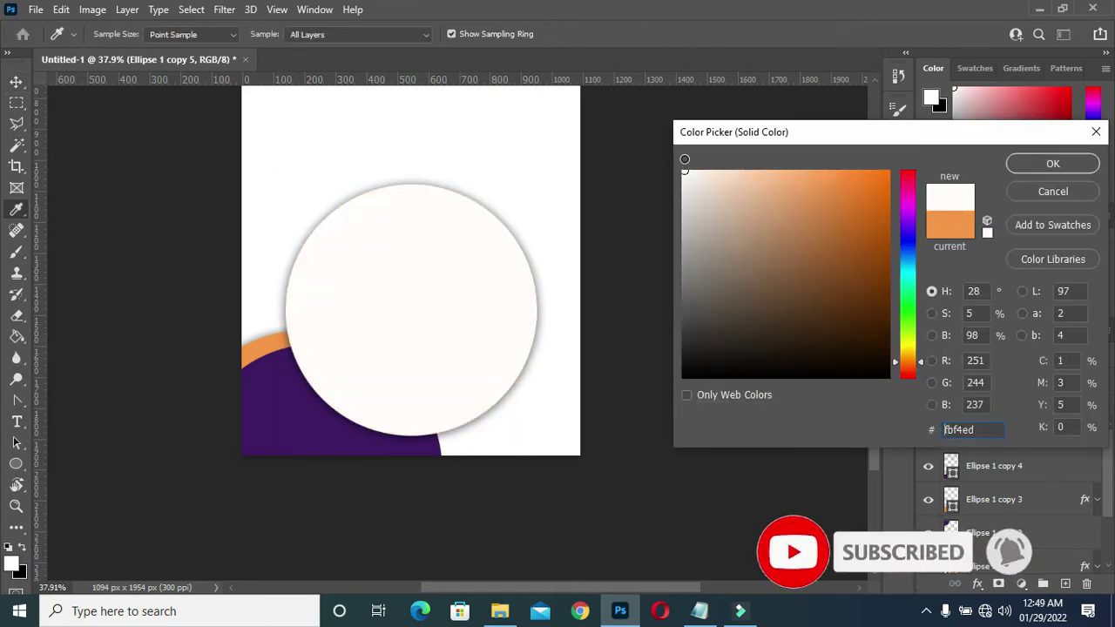
pyautogui.click(1052, 163)
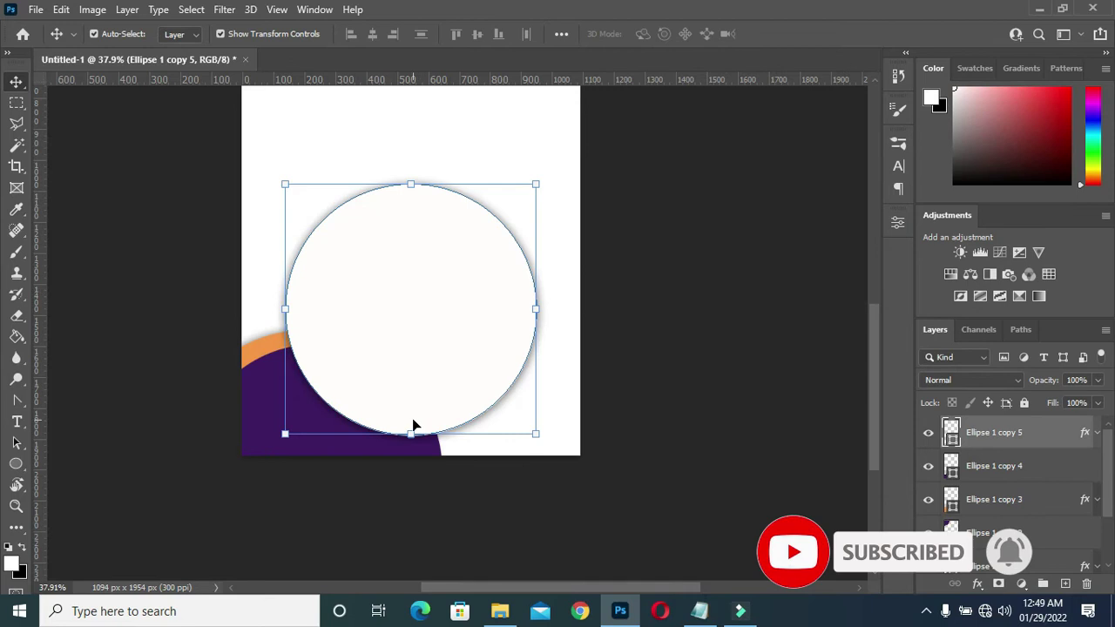
# Step: Flatten the near-white circle vertically into a wide oval and rasterize its layer
pyautogui.moveTo(409, 434); pyautogui.dragTo(407, 344)
pyautogui.click(808, 34)
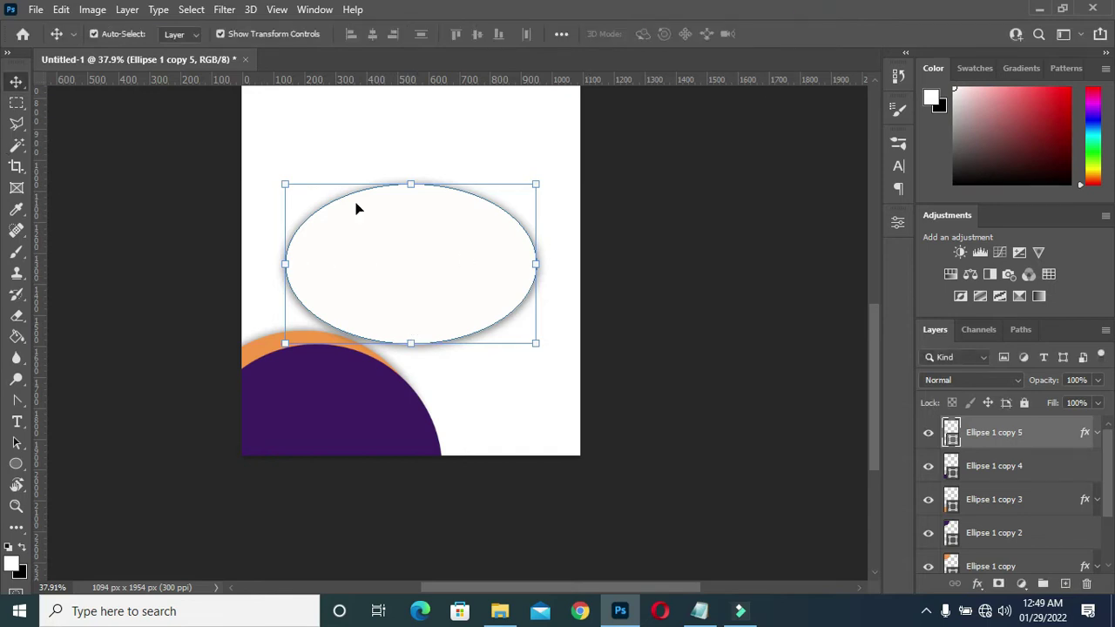
pyautogui.rightClick(998, 438)
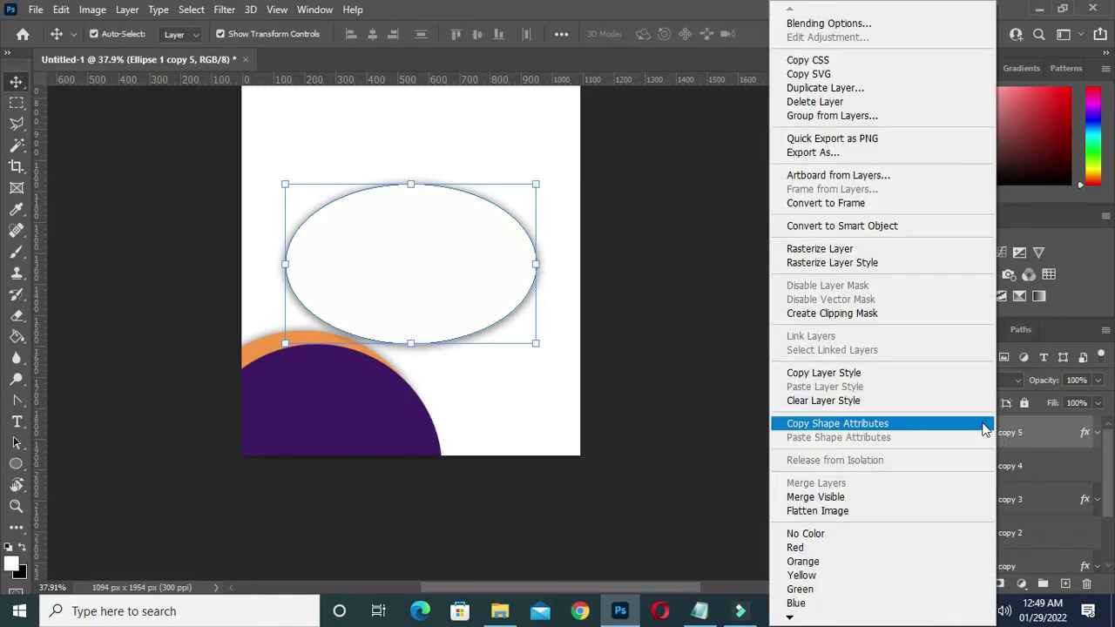
pyautogui.click(836, 250)
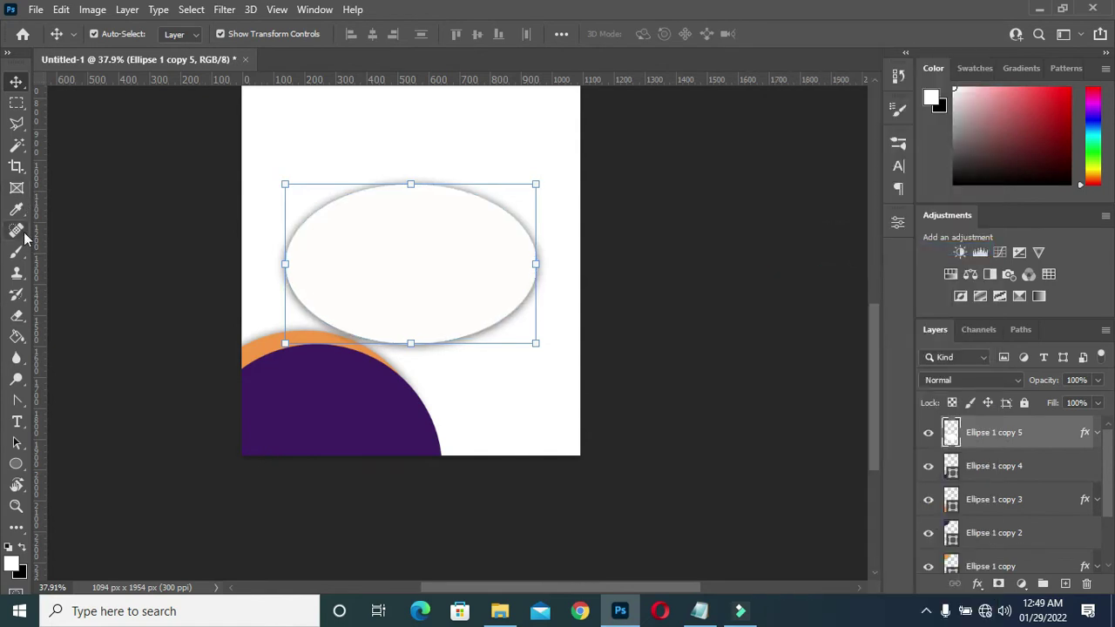
# Step: Cut away the upper half of the near-white oval using a rectangular selection, and clear the selection
pyautogui.click(15, 106)
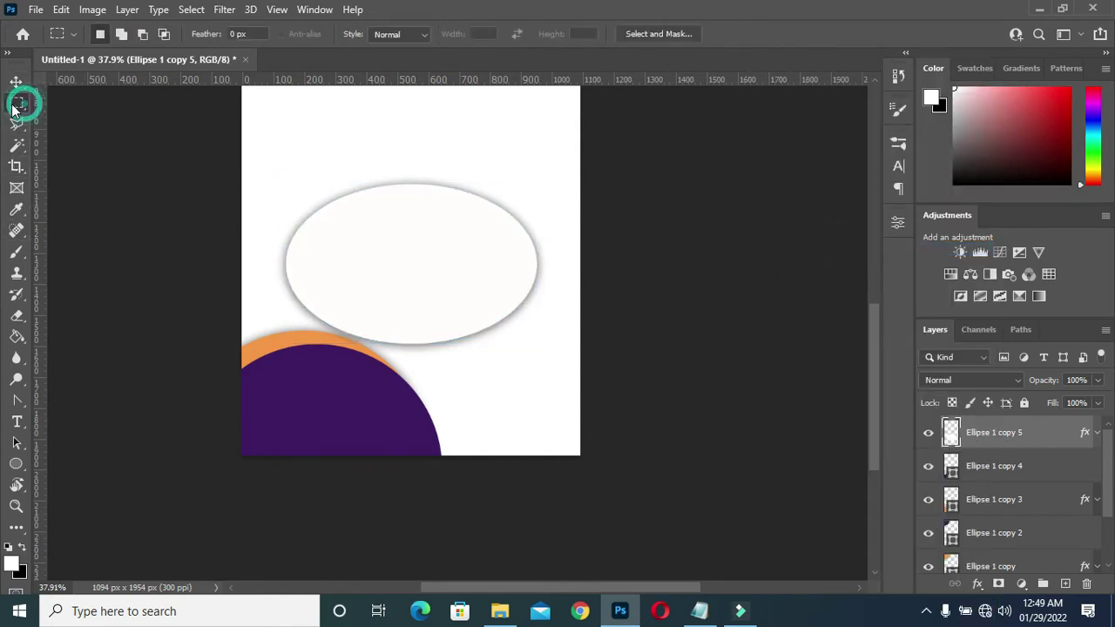
pyautogui.moveTo(218, 166); pyautogui.dragTo(620, 263)
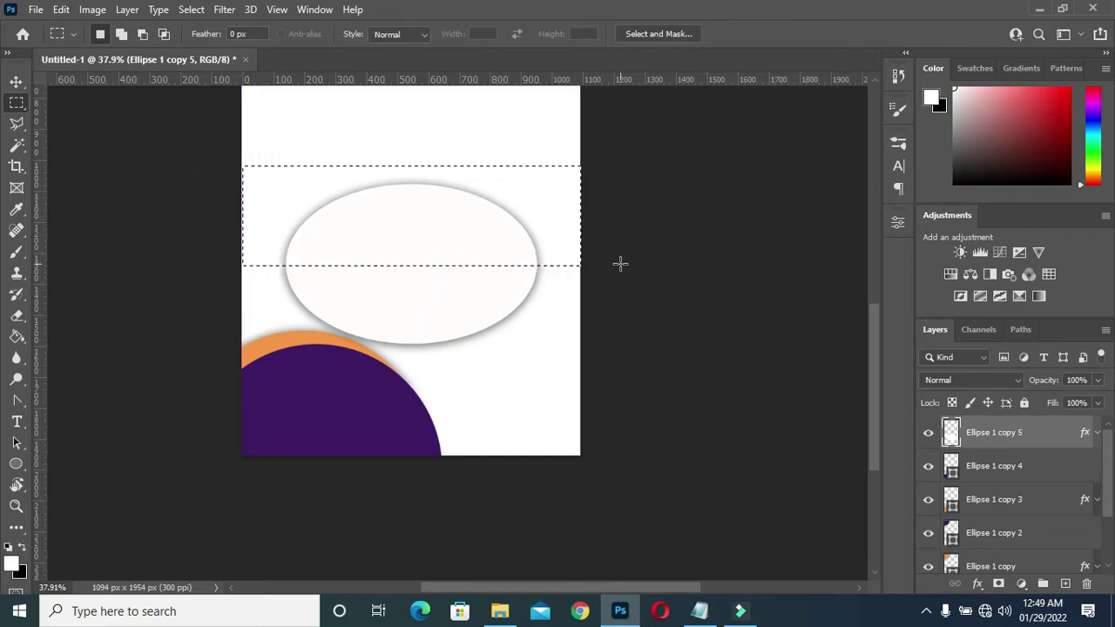
pyautogui.press('Delete')
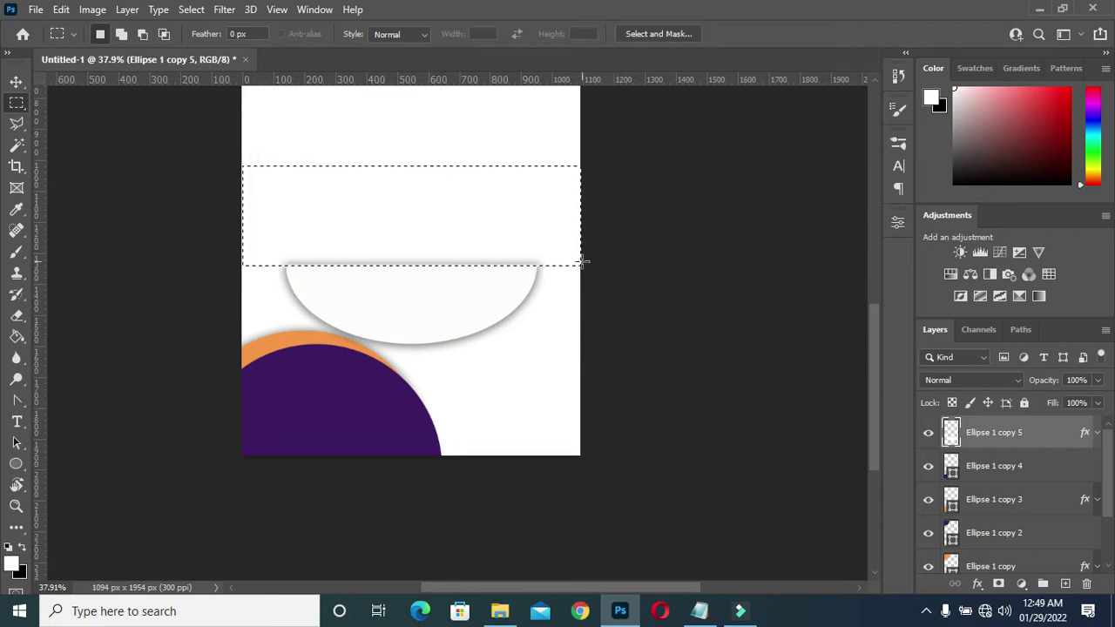
pyautogui.hotkey('ctrl', 'd')
# Step: Move the near-white half oval over the purple circle against the canvas's right edge and nudge it slightly upward
pyautogui.click(16, 81)
pyautogui.moveTo(435, 308); pyautogui.dragTo(479, 394)
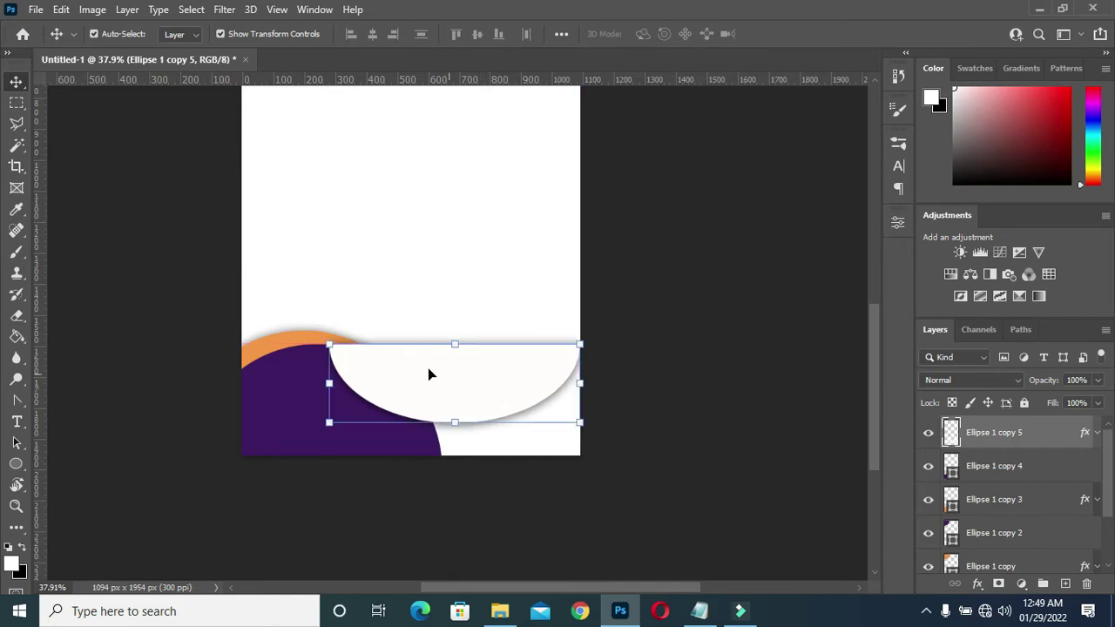
pyautogui.scroll(5, 425, 367)
pyautogui.click(849, 277)
pyautogui.click(499, 408)
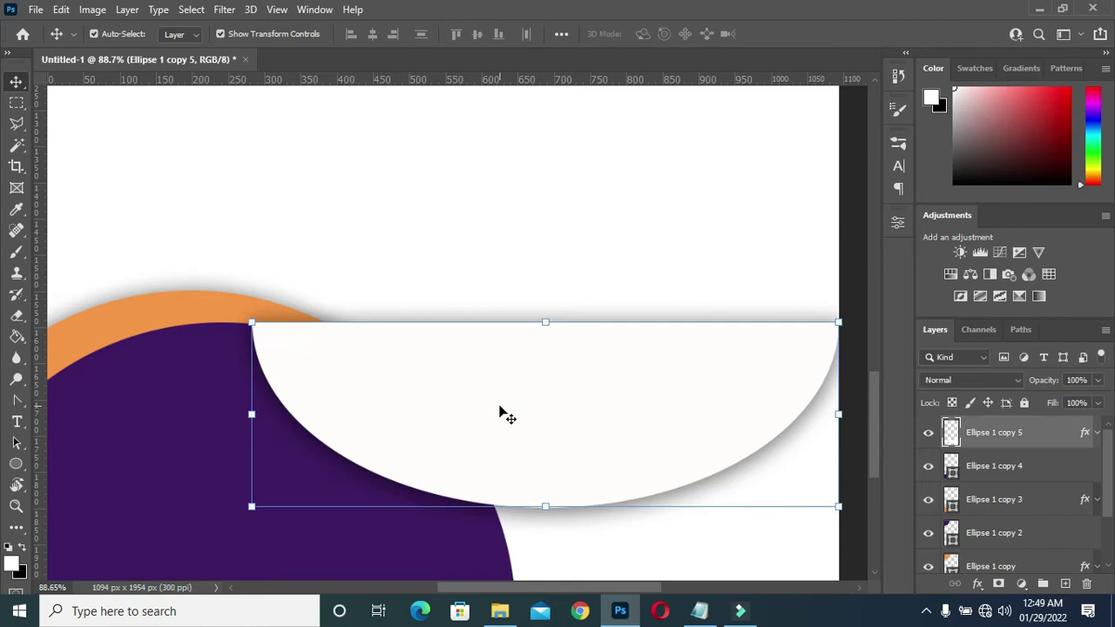
pyautogui.press('Up')
pyautogui.press('Up')
pyautogui.press('Up')
pyautogui.press('Up')
pyautogui.click(429, 277)
pyautogui.scroll(-3, 464, 264)
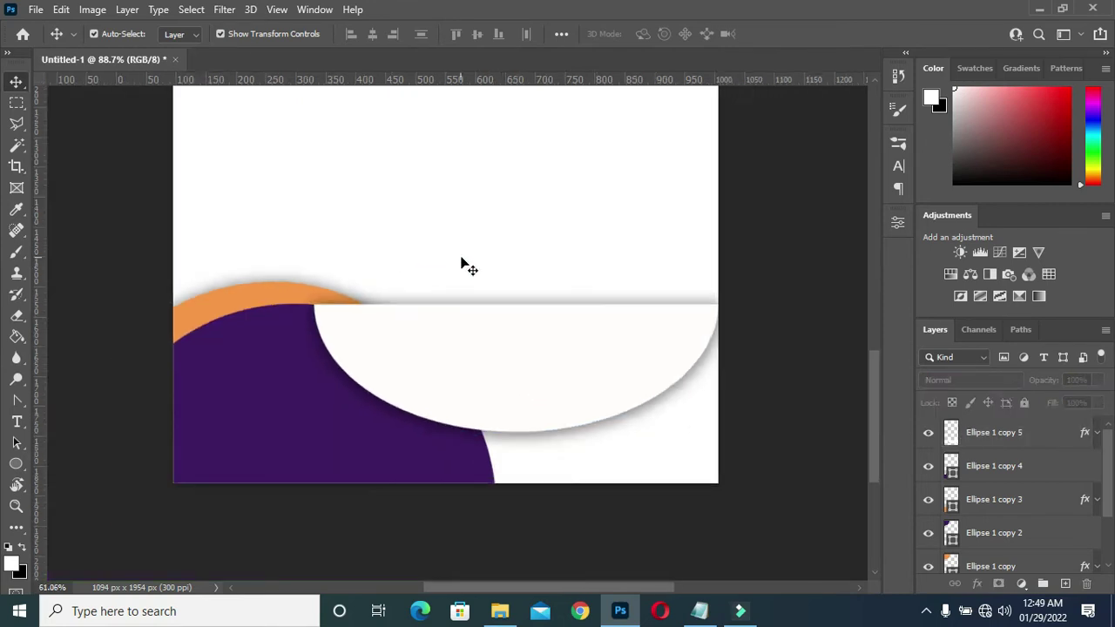
# Step: Scale the half oval proportionally to about 112%, extending it past the canvas's right edge
pyautogui.click(614, 335)
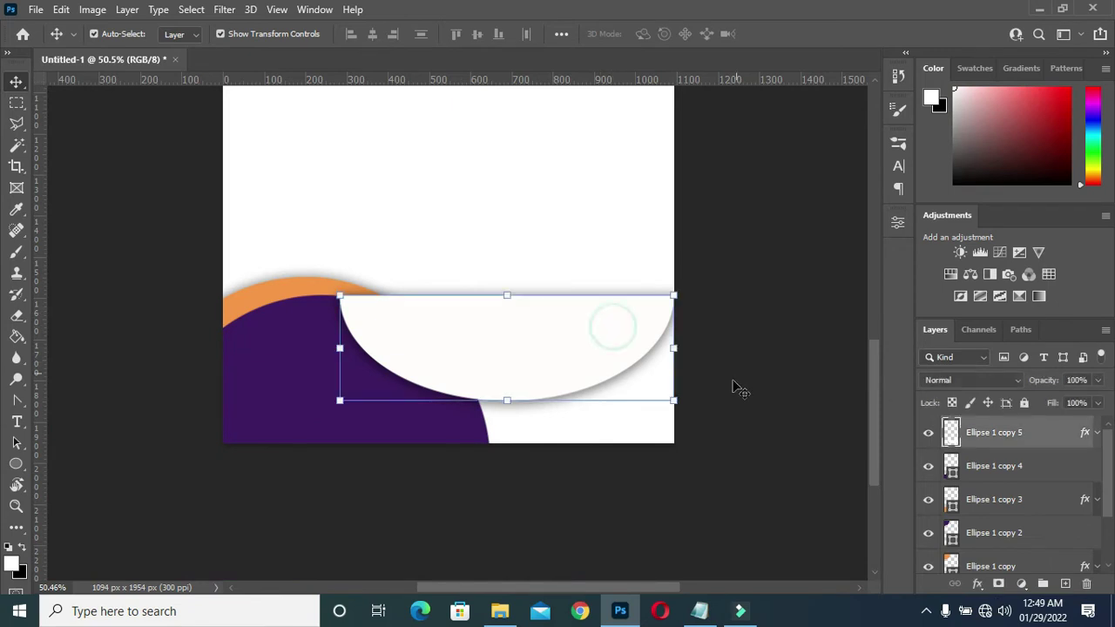
pyautogui.moveTo(673, 401); pyautogui.dragTo(713, 412)
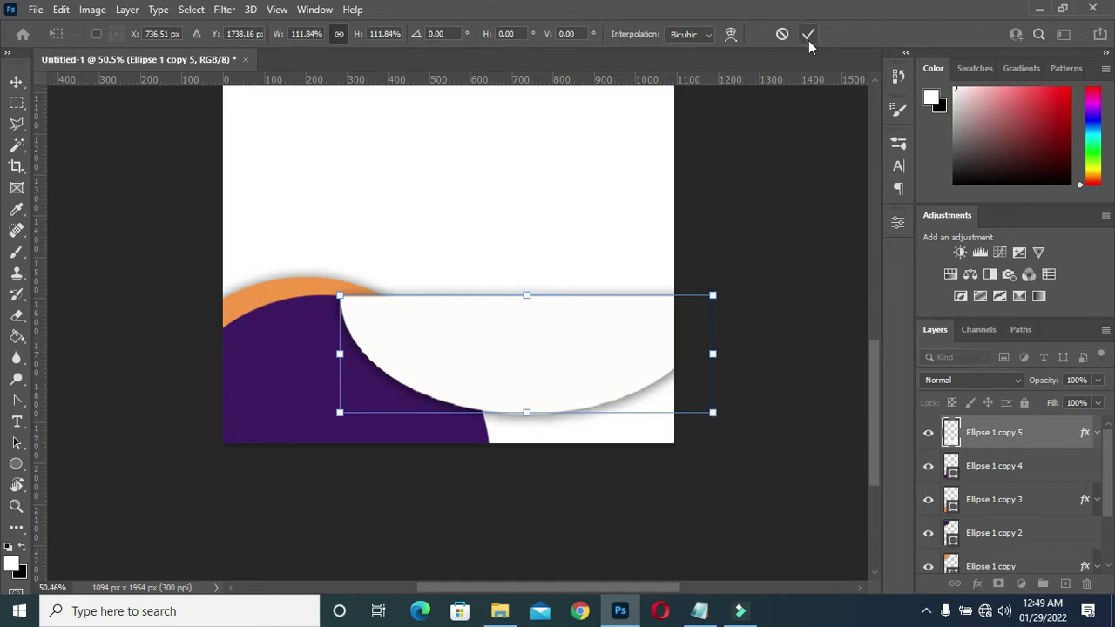
pyautogui.click(776, 177)
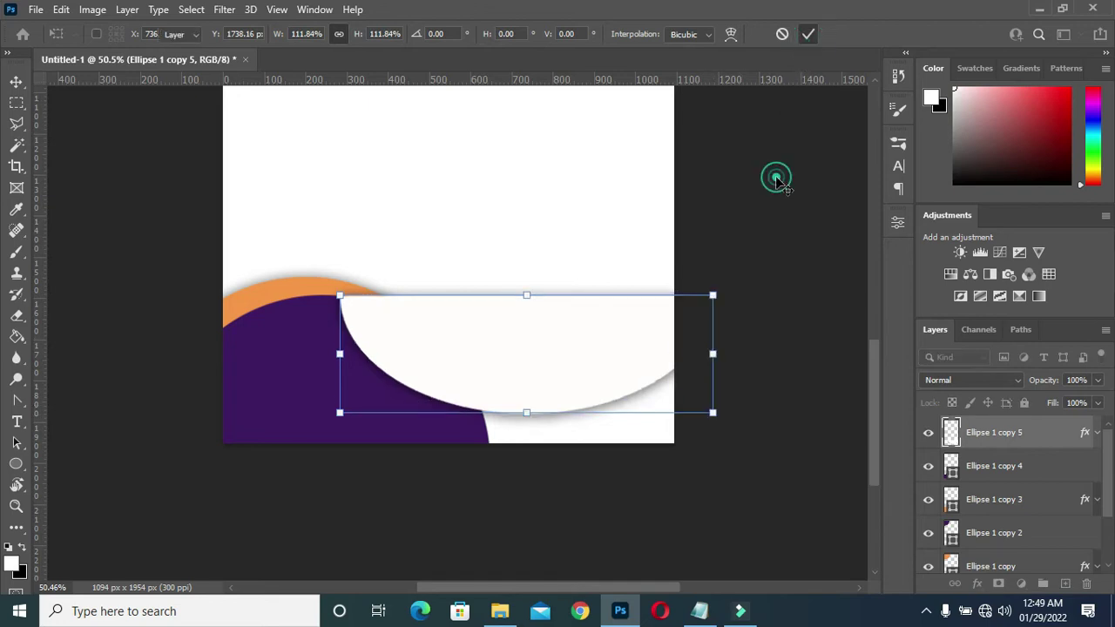
pyautogui.click(437, 340)
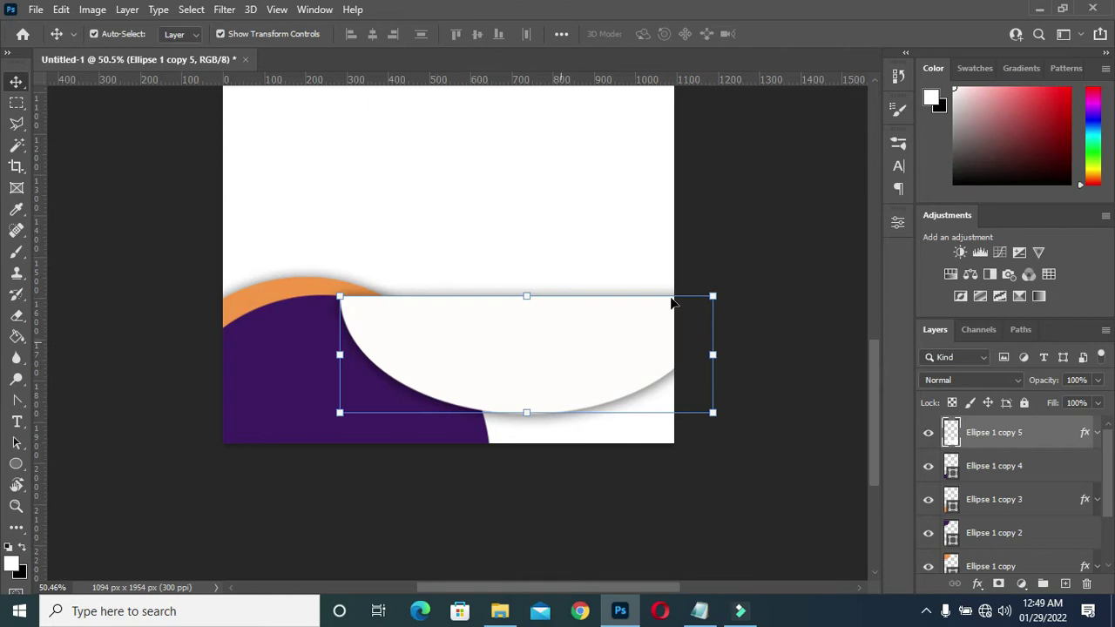
pyautogui.click(819, 208)
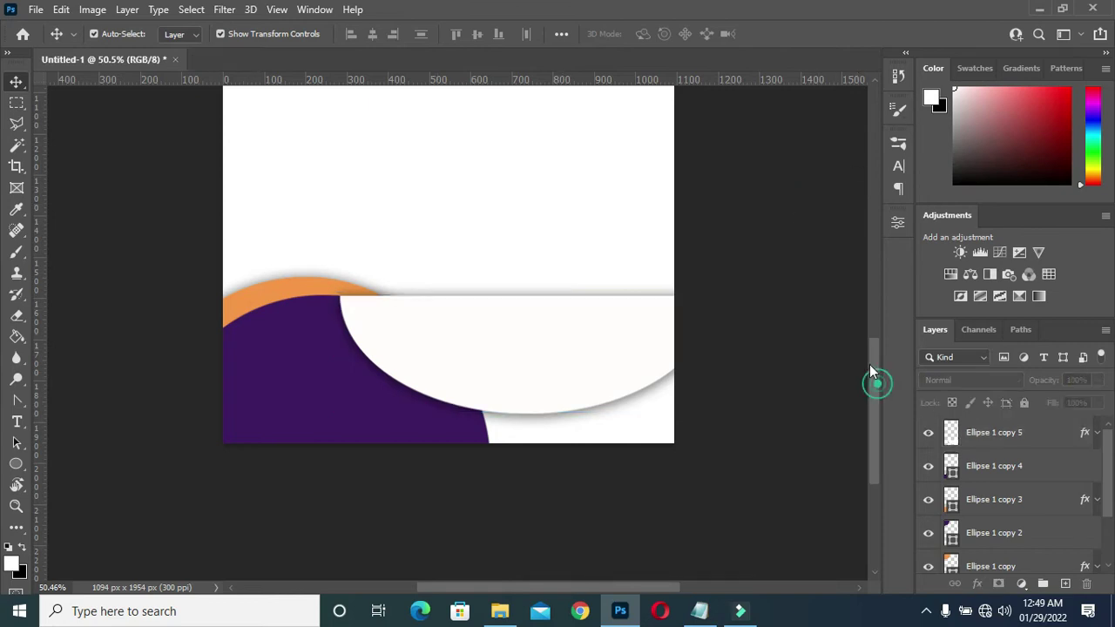
# Step: Group all the ellipse layers and name the group BG
pyautogui.moveTo(869, 364); pyautogui.dragTo(870, 356)
pyautogui.scroll(-3, 600, 261)
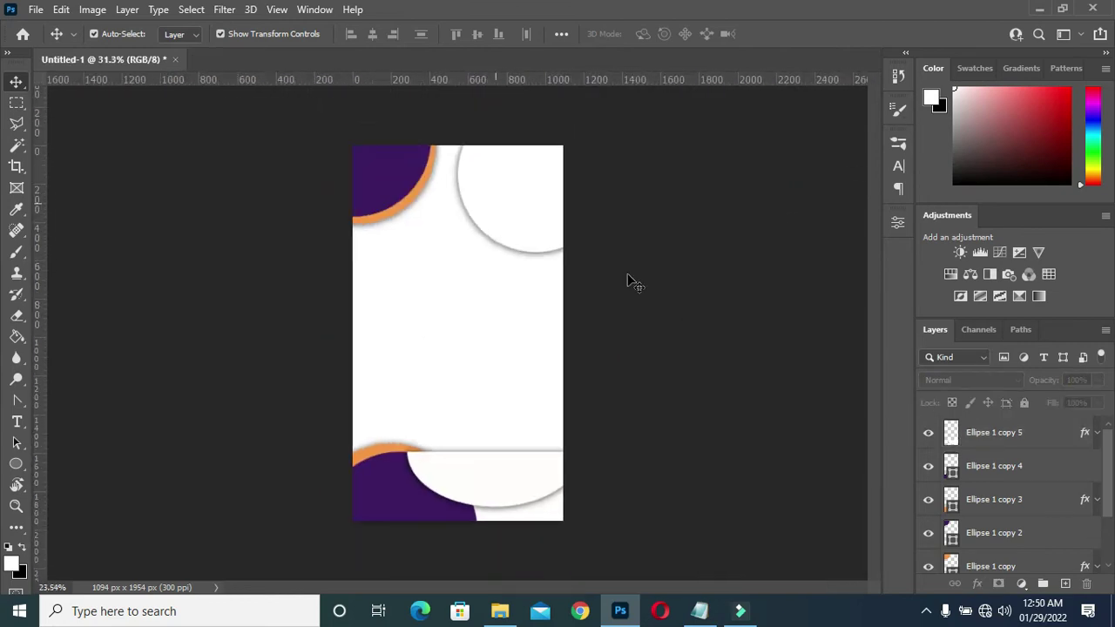
pyautogui.scroll(1, 497, 310)
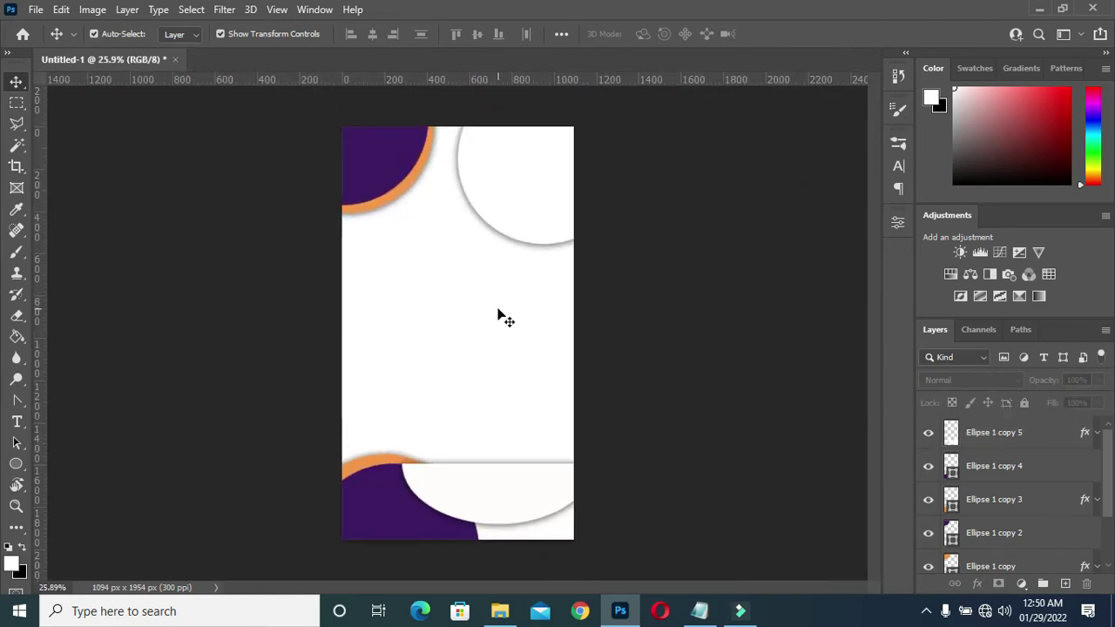
pyautogui.click(998, 437)
pyautogui.scroll(-2, 997, 461)
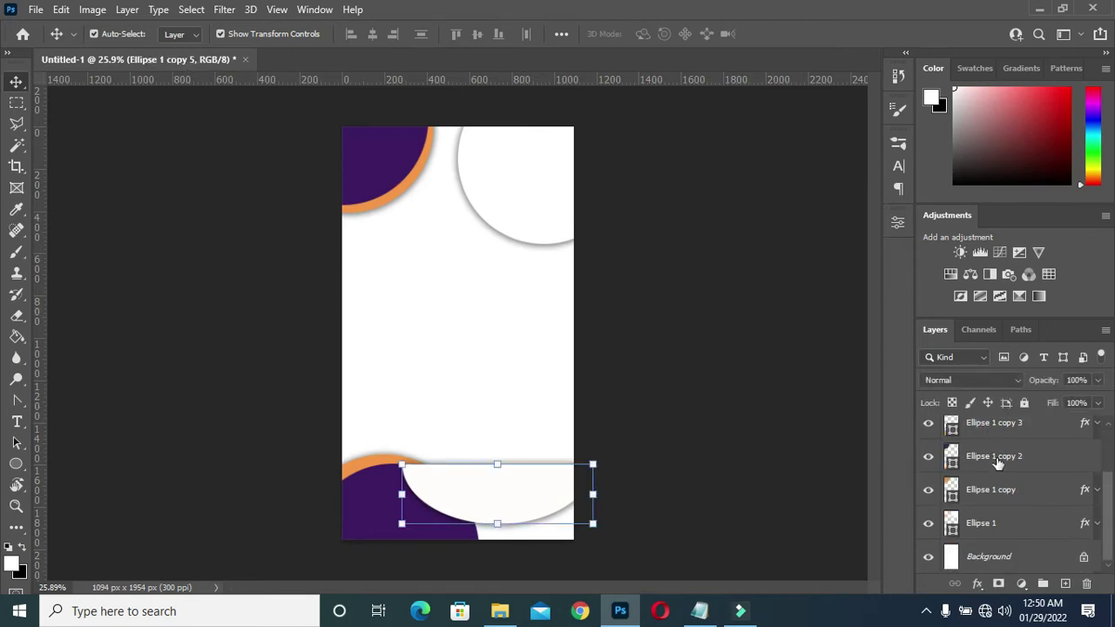
pyautogui.keyDown('shift'); pyautogui.click(997, 525); pyautogui.keyUp('shift')
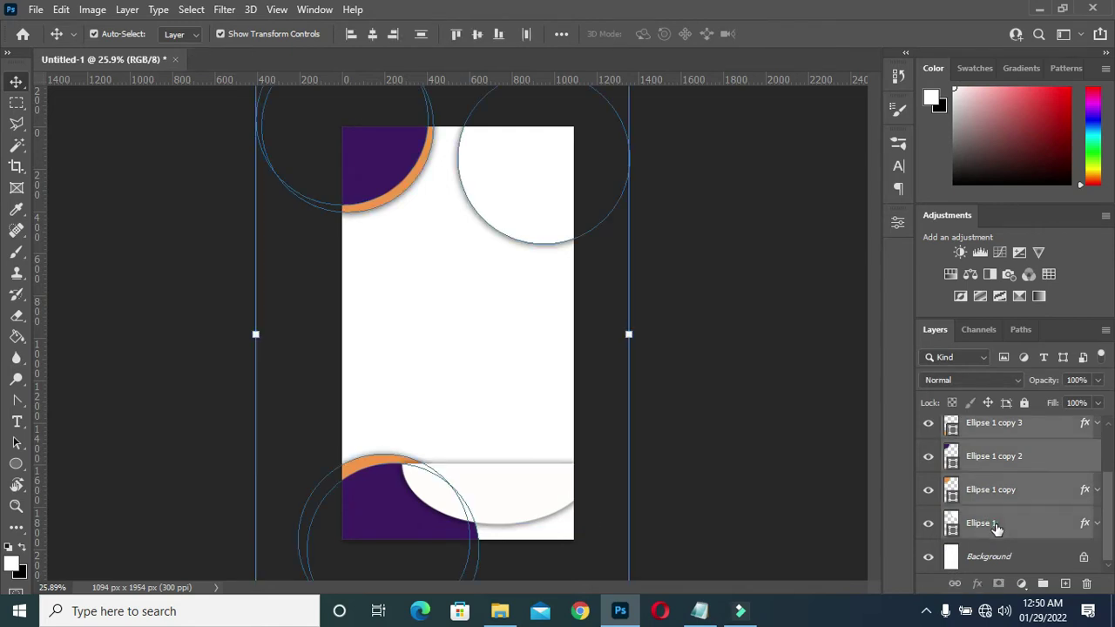
pyautogui.hotkey('ctrl', 'g')
pyautogui.click(992, 503)
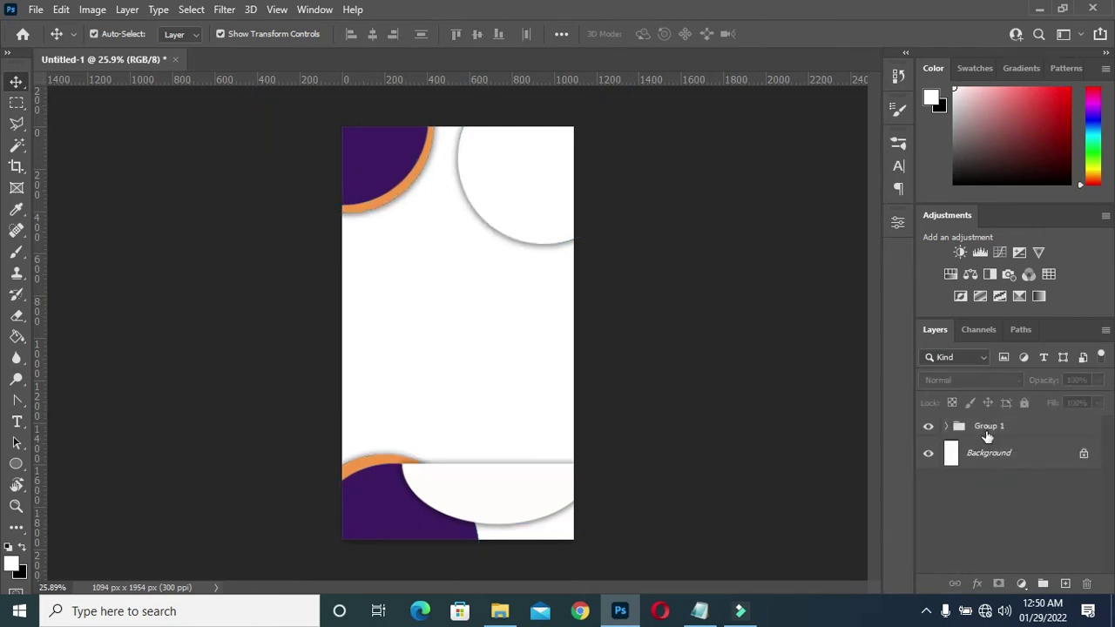
pyautogui.doubleClick(988, 426)
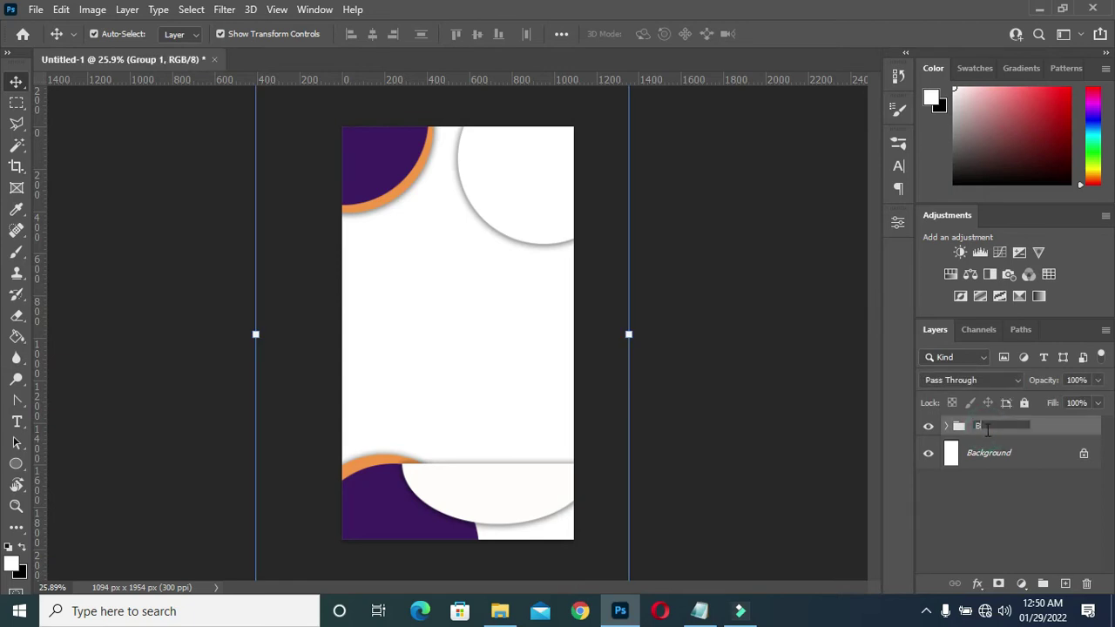
pyautogui.press('Return')
pyautogui.click(679, 293)
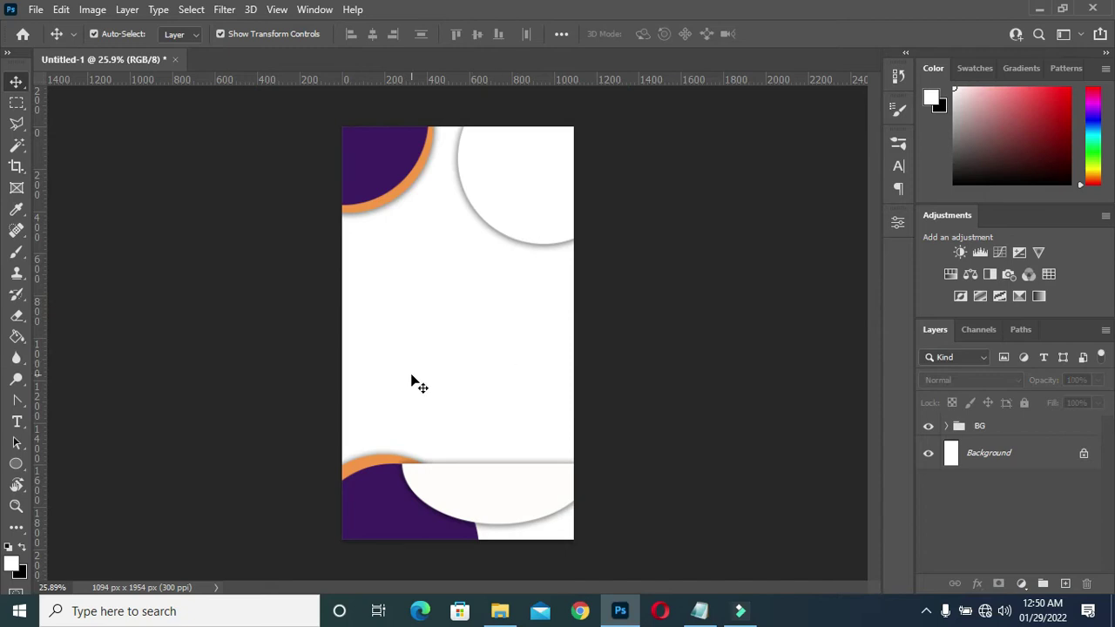
# Step: Draw a rectangle about 818 x 1239 px that overhangs the canvas's right edge and fill it with orange
pyautogui.click(16, 463)
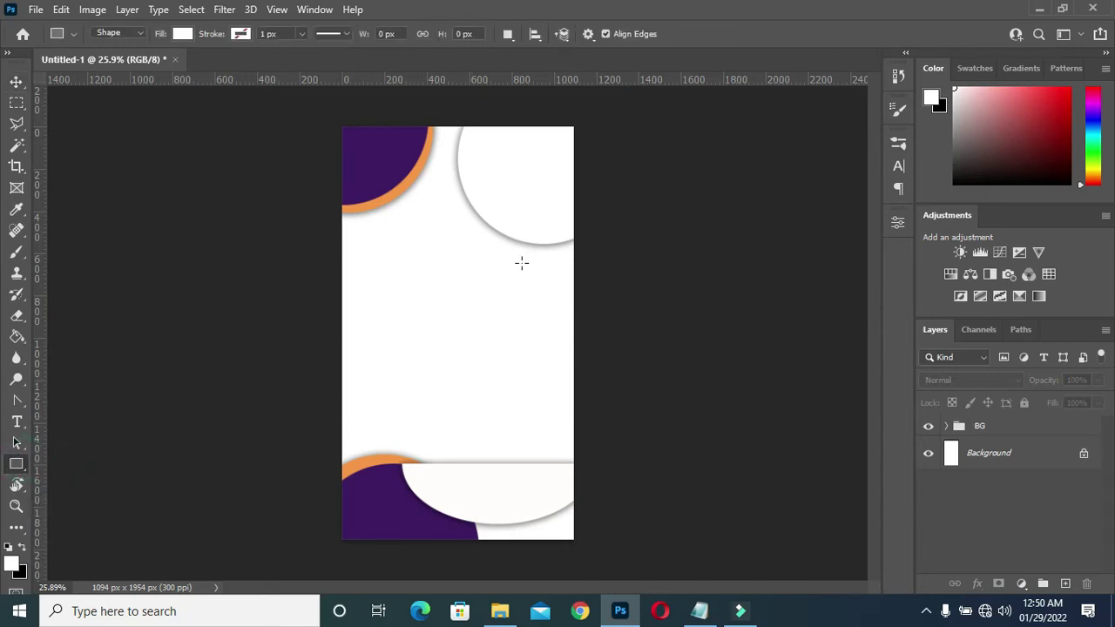
pyautogui.scroll(3, 483, 182)
pyautogui.scroll(-1, 455, 211)
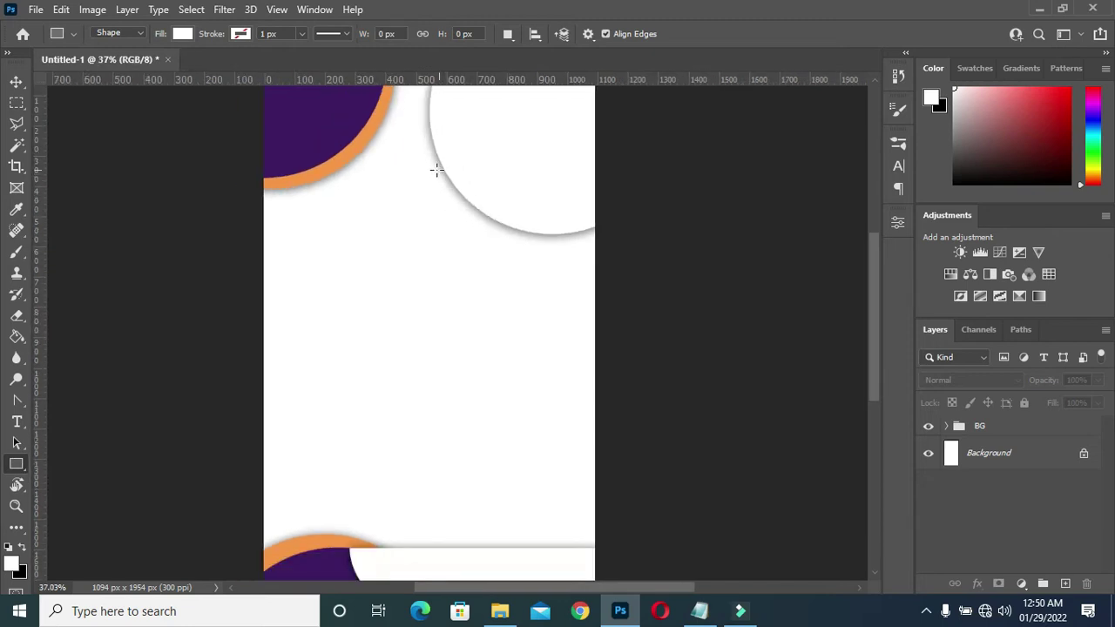
pyautogui.moveTo(430, 177); pyautogui.dragTo(678, 552)
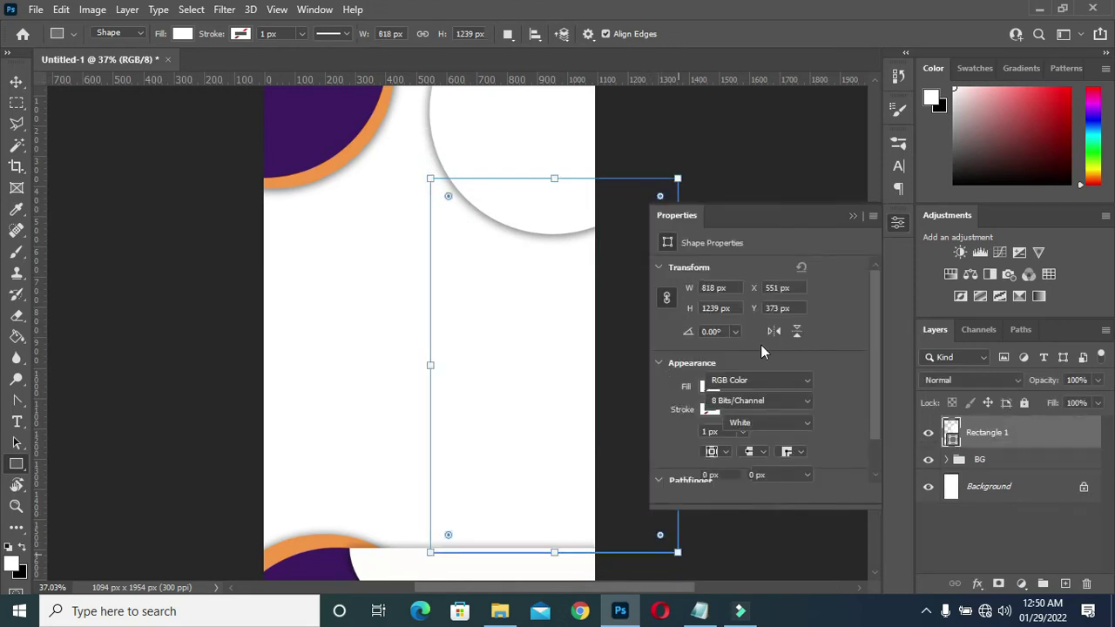
pyautogui.click(707, 386)
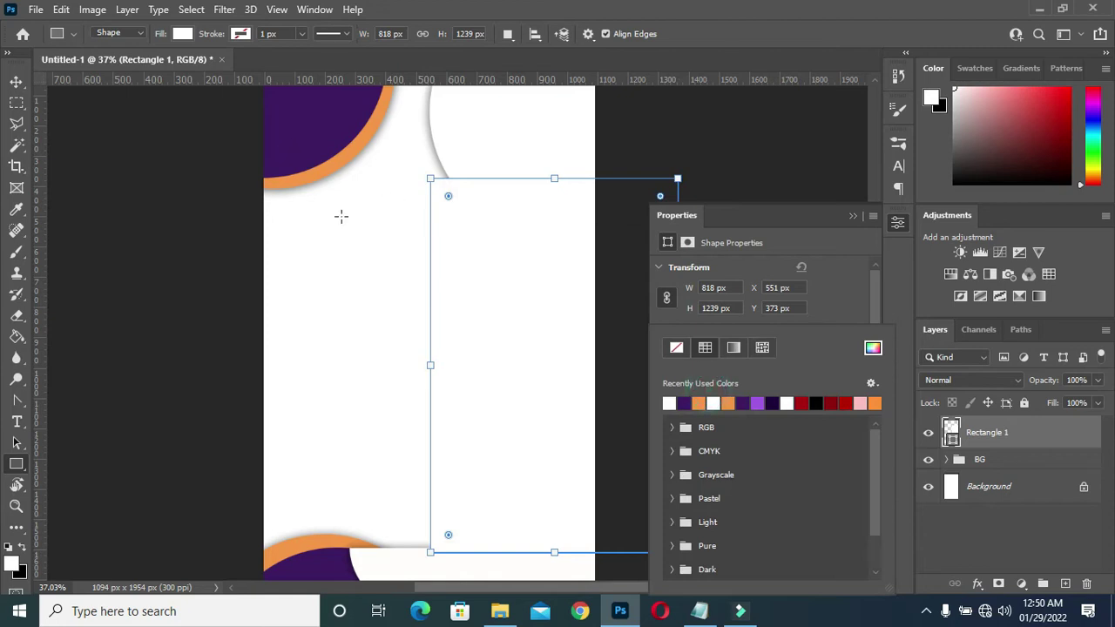
pyautogui.click(701, 402)
pyautogui.click(857, 217)
pyautogui.click(854, 216)
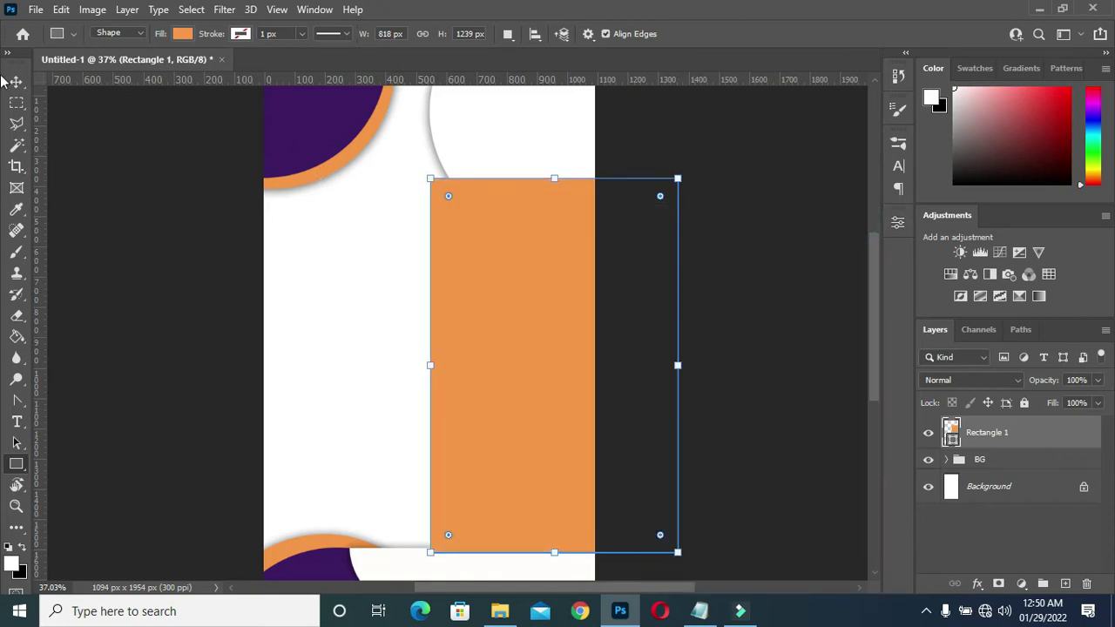
# Step: Strongly round all corners of the orange rectangle and stretch its right side farther beyond the canvas
pyautogui.click(16, 81)
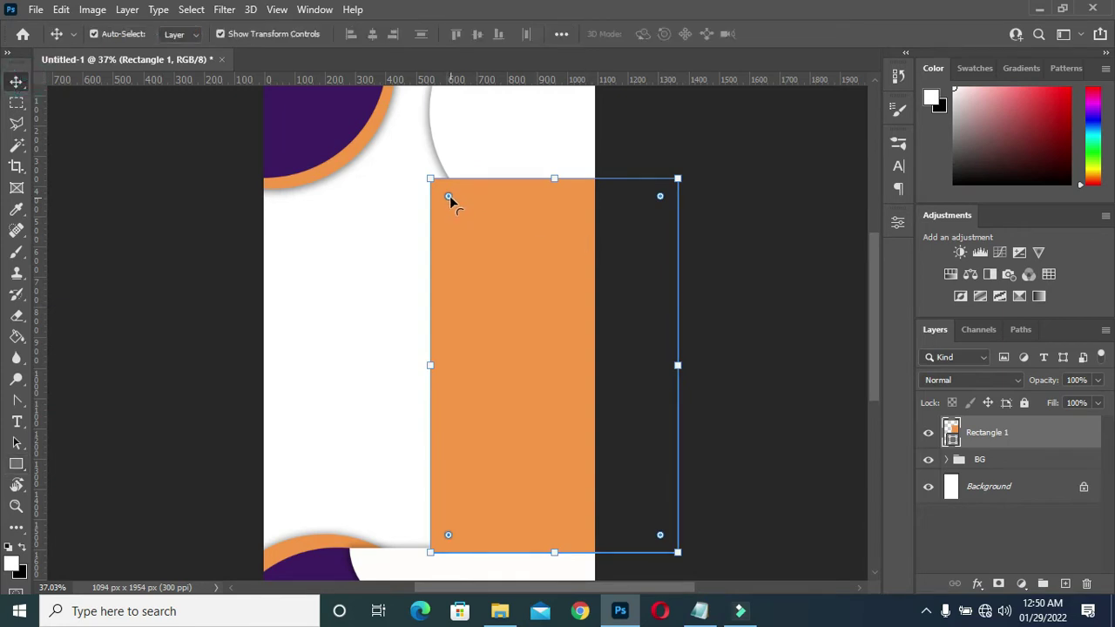
pyautogui.moveTo(448, 196); pyautogui.dragTo(528, 209)
pyautogui.moveTo(502, 336)
pyautogui.mouseDown()
pyautogui.moveTo(494, 339)
pyautogui.moveTo(514, 327)
pyautogui.mouseUp()
pyautogui.scroll(-2, 516, 319)
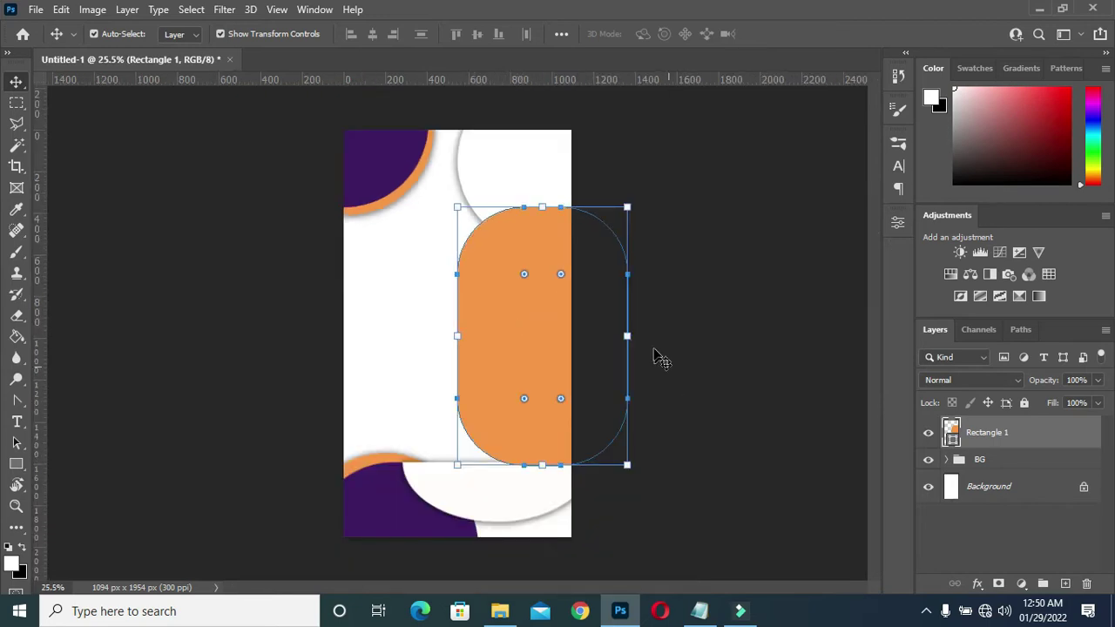
pyautogui.moveTo(629, 337); pyautogui.dragTo(707, 339)
pyautogui.click(809, 33)
# Step: Add a black drop shadow to the orange rounded rectangle with 48% opacity, 4 px distance, 13% spread and 35 px size
pyautogui.scroll(1, 550, 316)
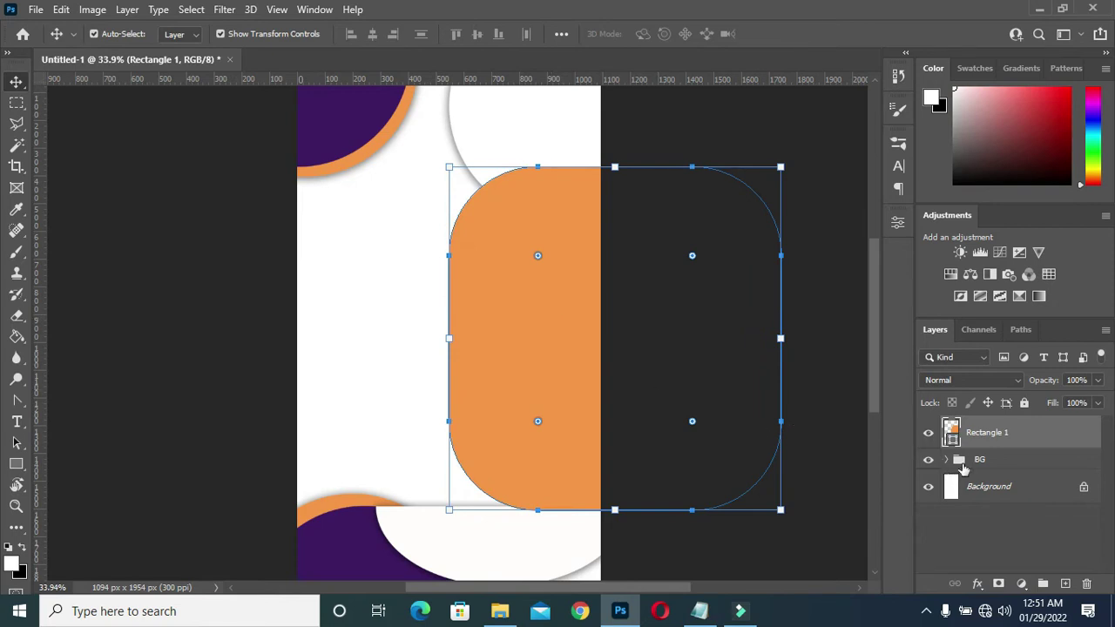
pyautogui.click(977, 583)
pyautogui.press('Escape')
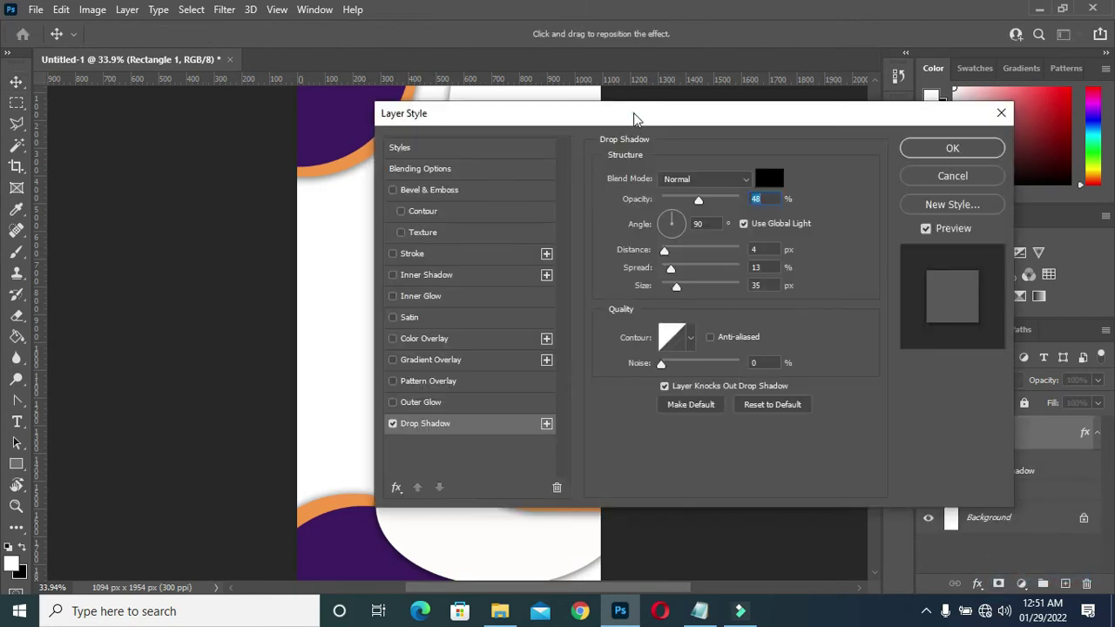
pyautogui.moveTo(634, 118); pyautogui.dragTo(796, 130)
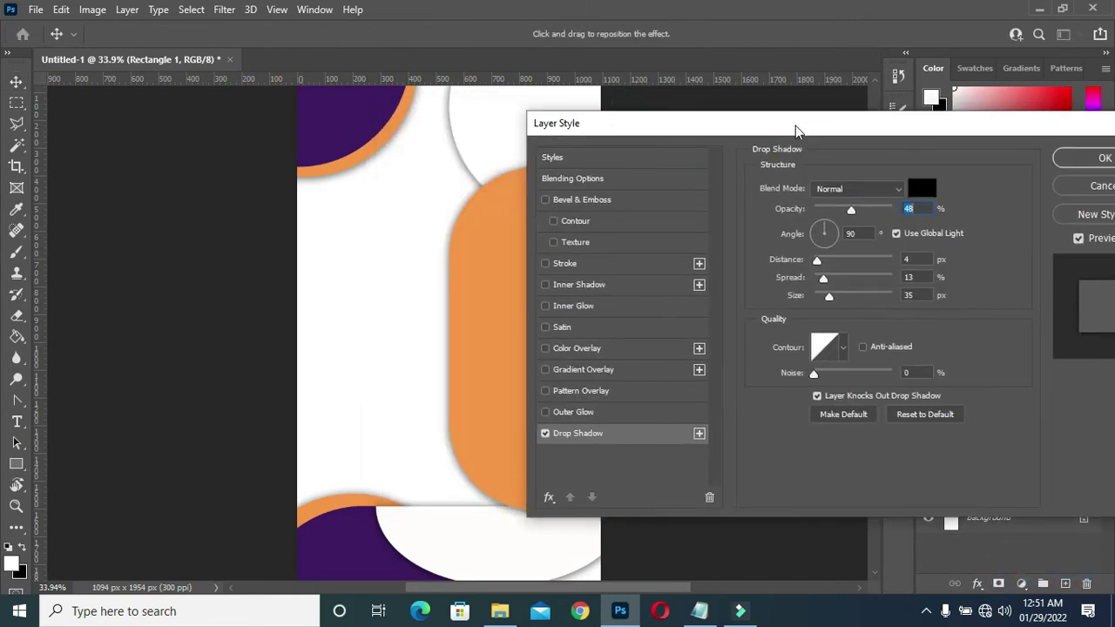
pyautogui.click(997, 124)
pyautogui.click(996, 165)
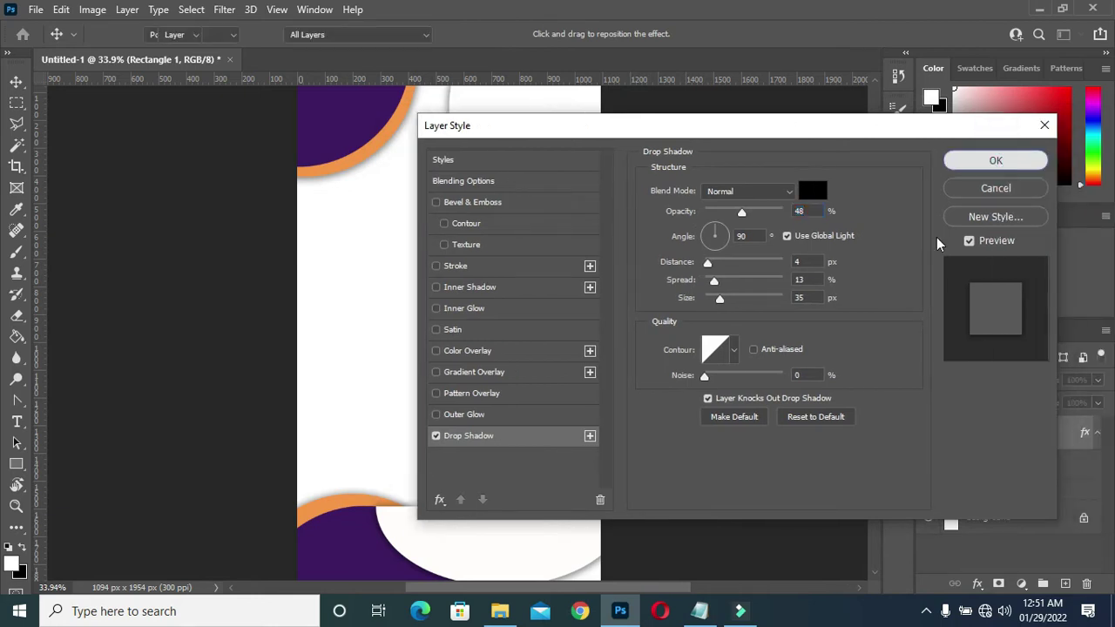
# Step: Duplicate the orange rounded rectangle and change the copy's fill to white
pyautogui.scroll(-1, 764, 269)
pyautogui.scroll(-1, 553, 269)
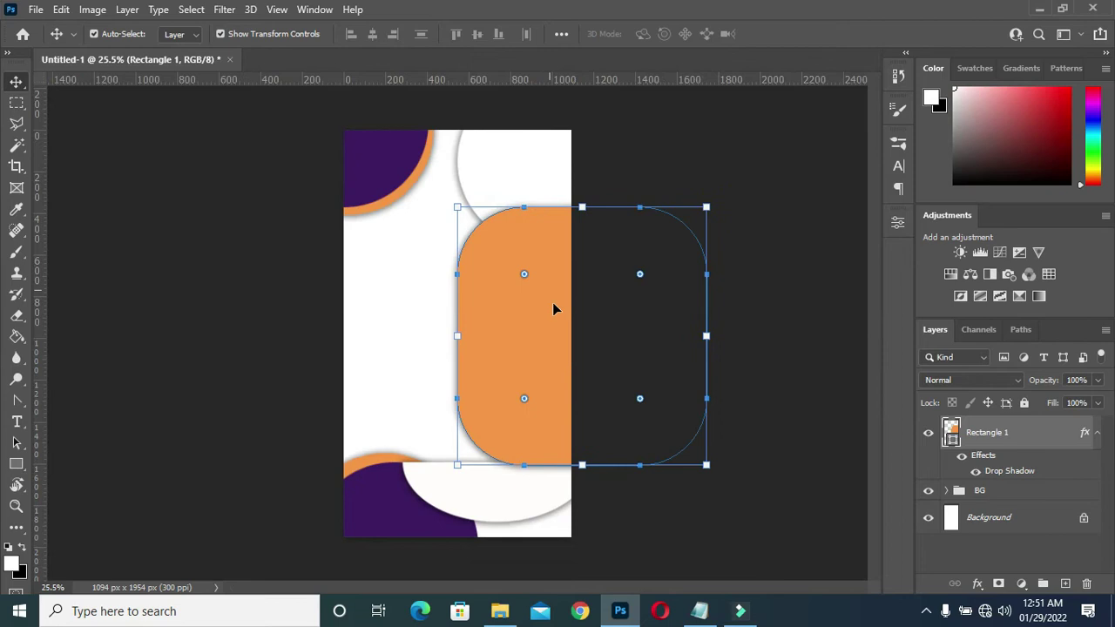
pyautogui.click(1094, 433)
pyautogui.hotkey('ctrl', 'j')
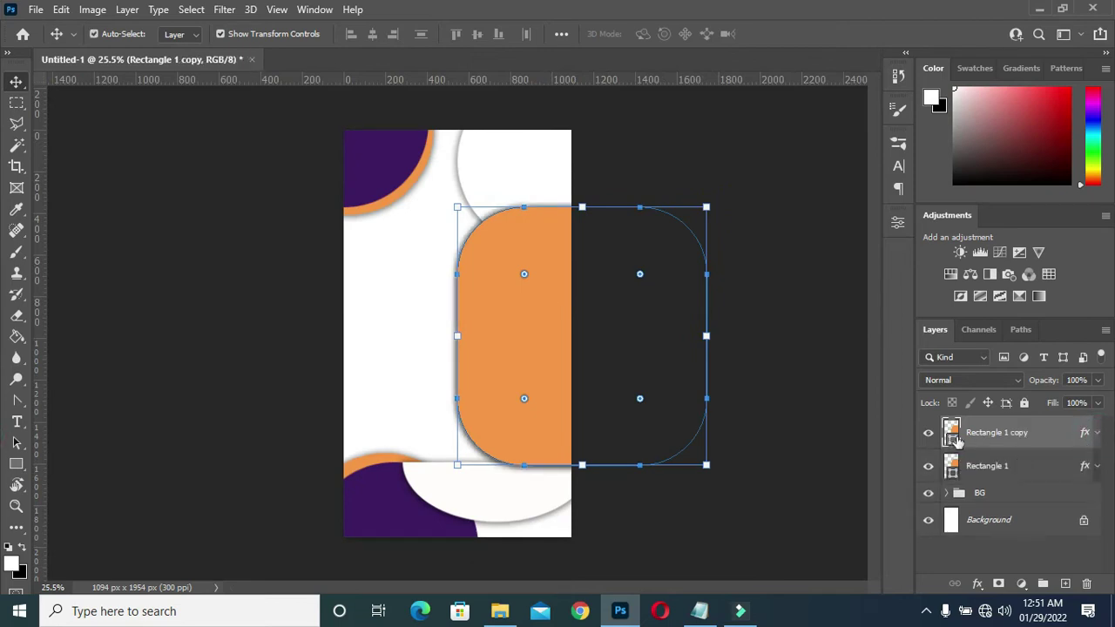
pyautogui.doubleClick(956, 439)
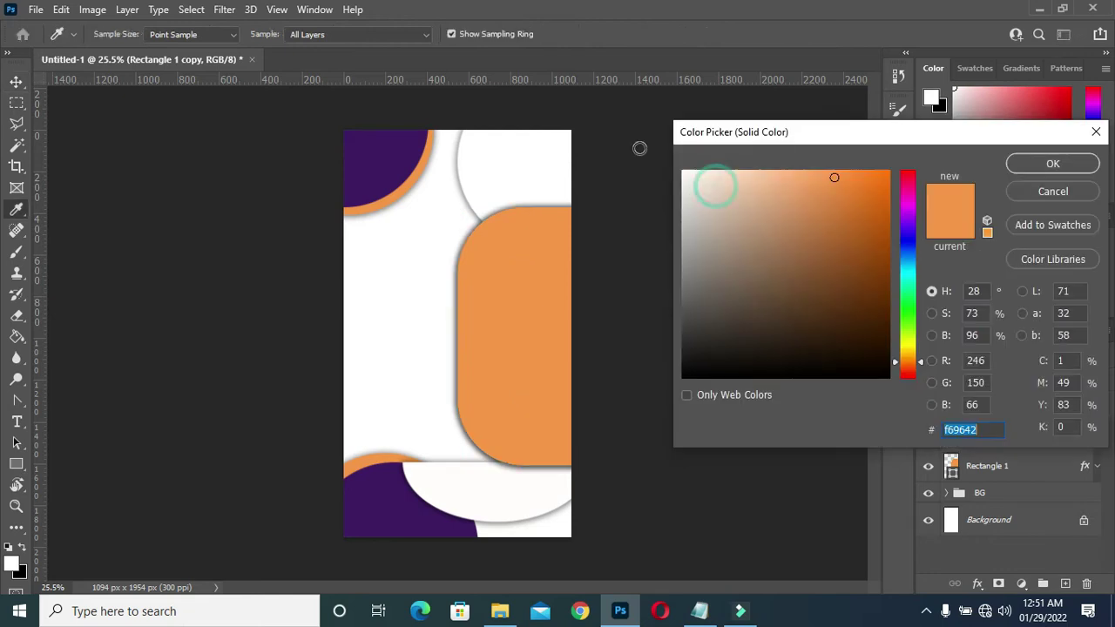
pyautogui.click(684, 154)
pyautogui.click(1053, 163)
pyautogui.press('v')
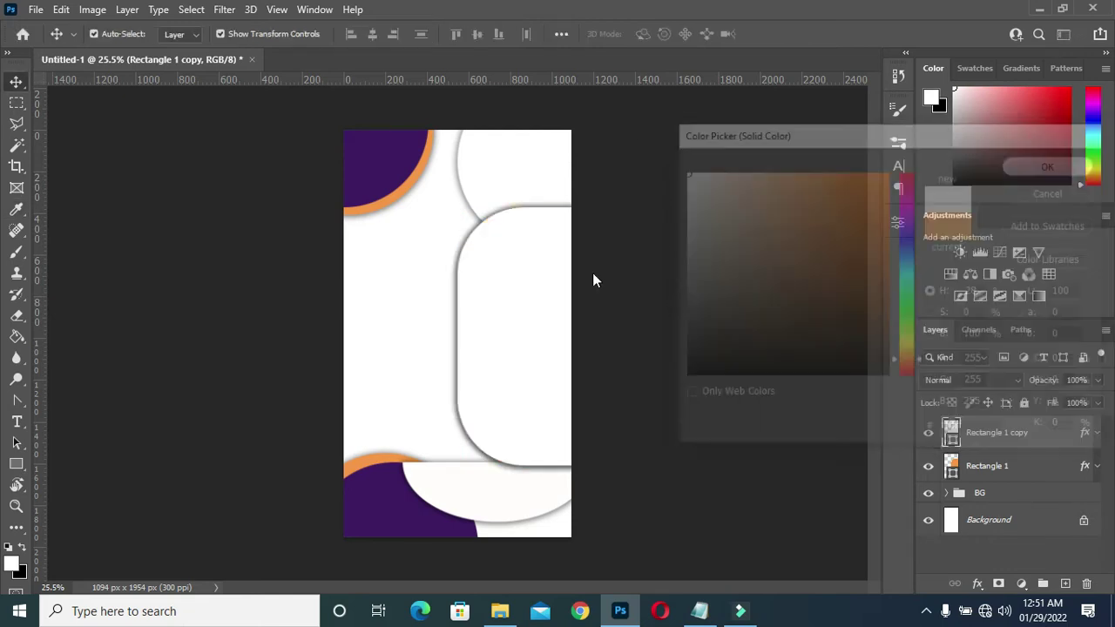
# Step: Shift the white rounded rectangle slightly to the right to leave a thin orange rim along its left side
pyautogui.scroll(1, 525, 319)
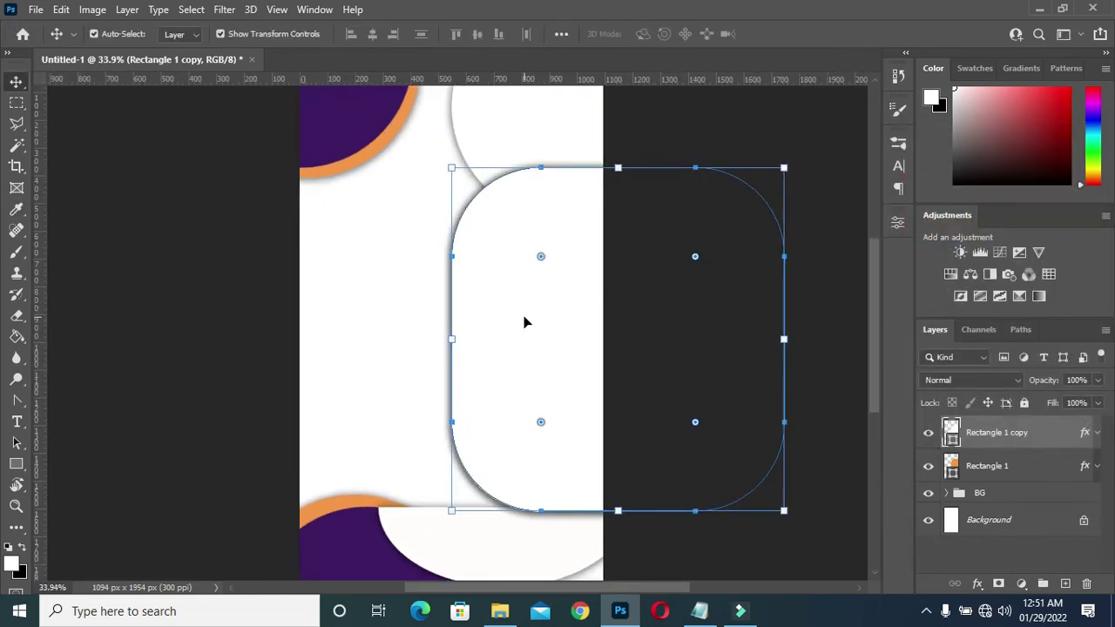
pyautogui.moveTo(523, 323); pyautogui.dragTo(532, 320)
pyautogui.scroll(1, 516, 321)
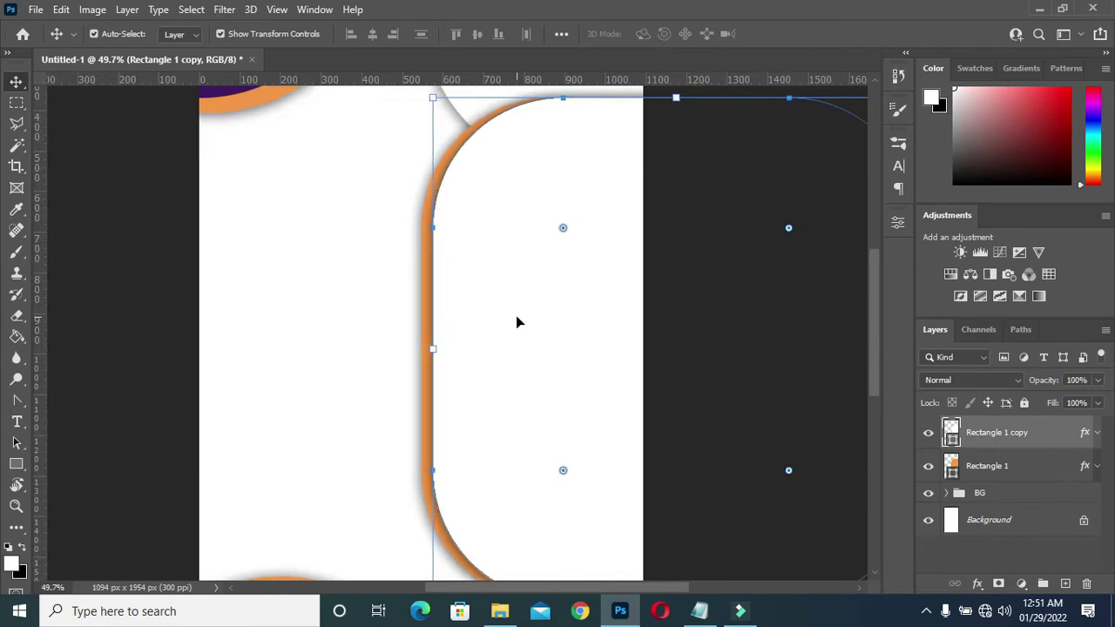
# Step: Place the stock photo of the woman at a laptop from the Space Tech folder into the layout
pyautogui.scroll(-1, 526, 229)
pyautogui.click(250, 250)
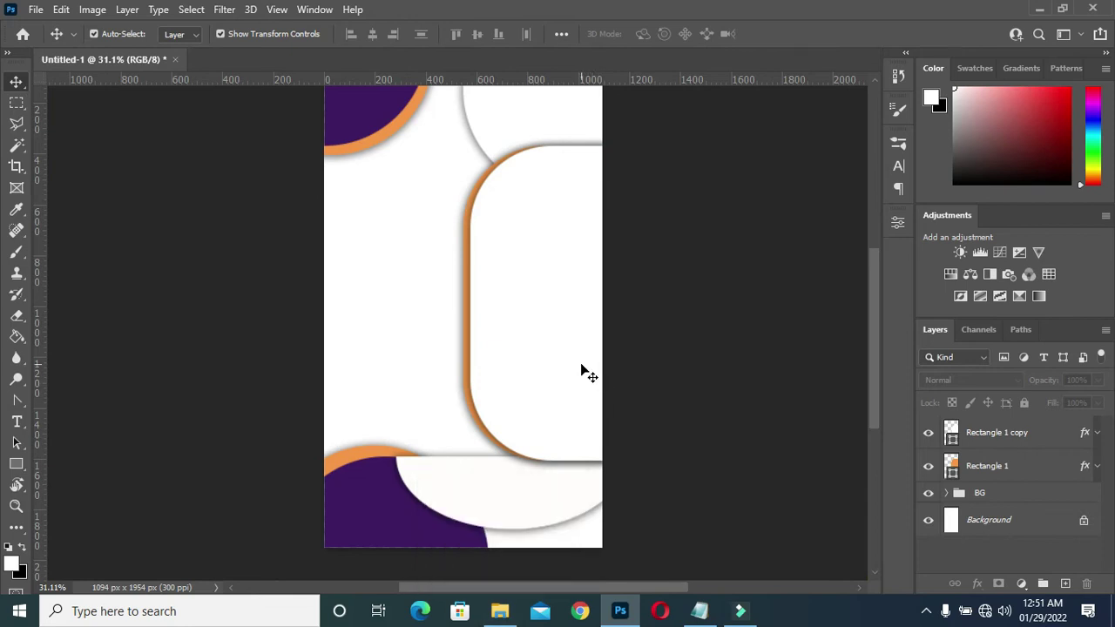
pyautogui.click(500, 611)
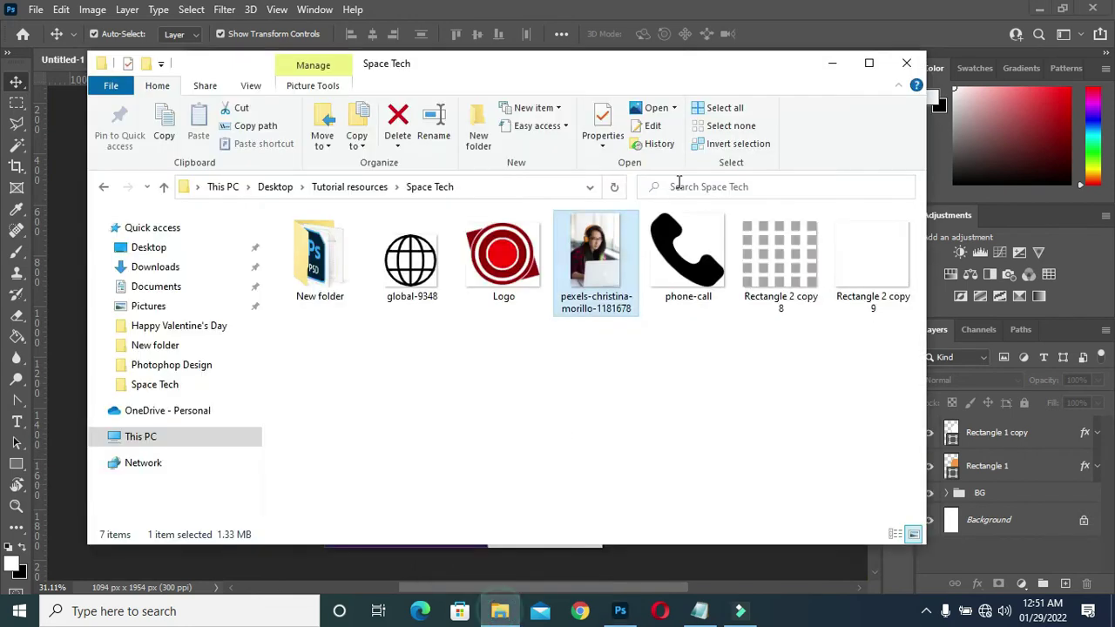
pyautogui.click(566, 388)
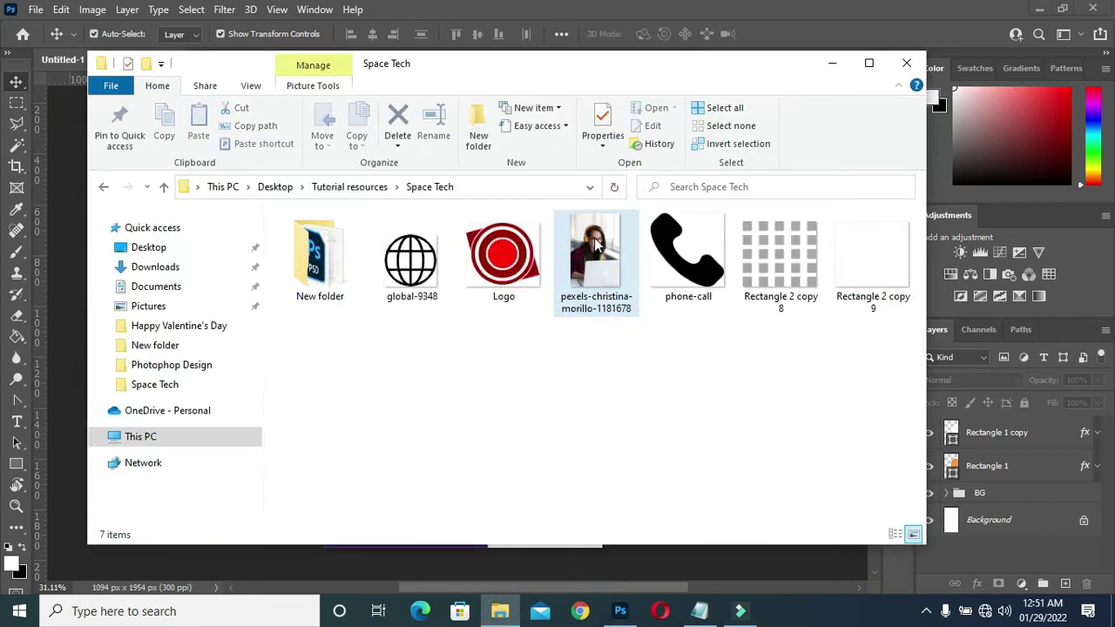
pyautogui.moveTo(596, 251); pyautogui.dragTo(587, 558)
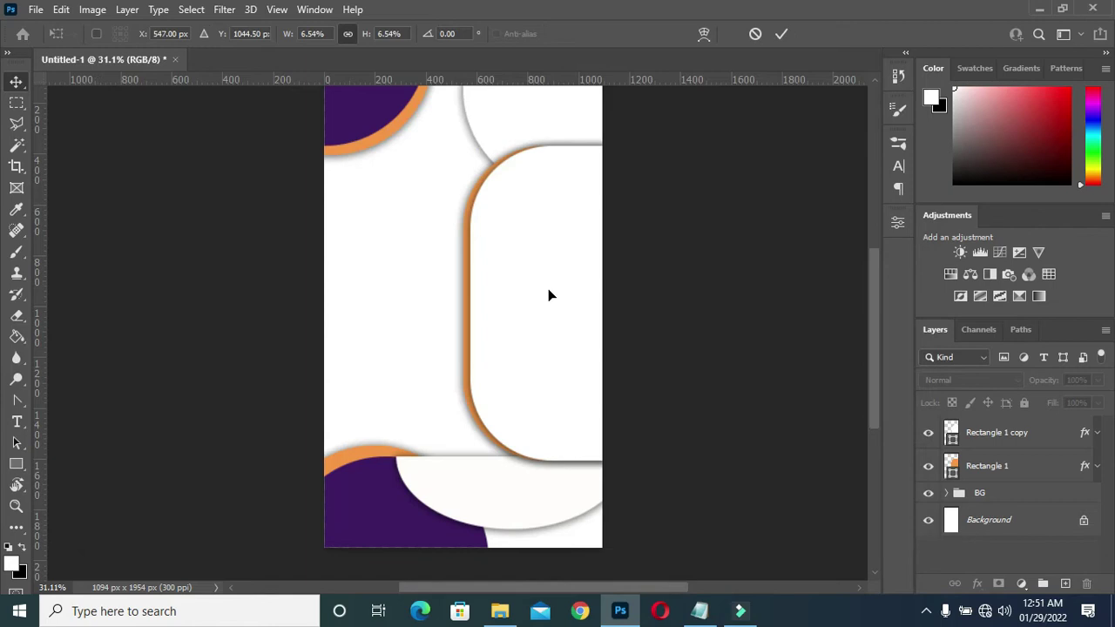
# Step: Scale the placed photo to 5.10% and position it so that it covers the white rounded rectangle
pyautogui.scroll(1, 535, 284)
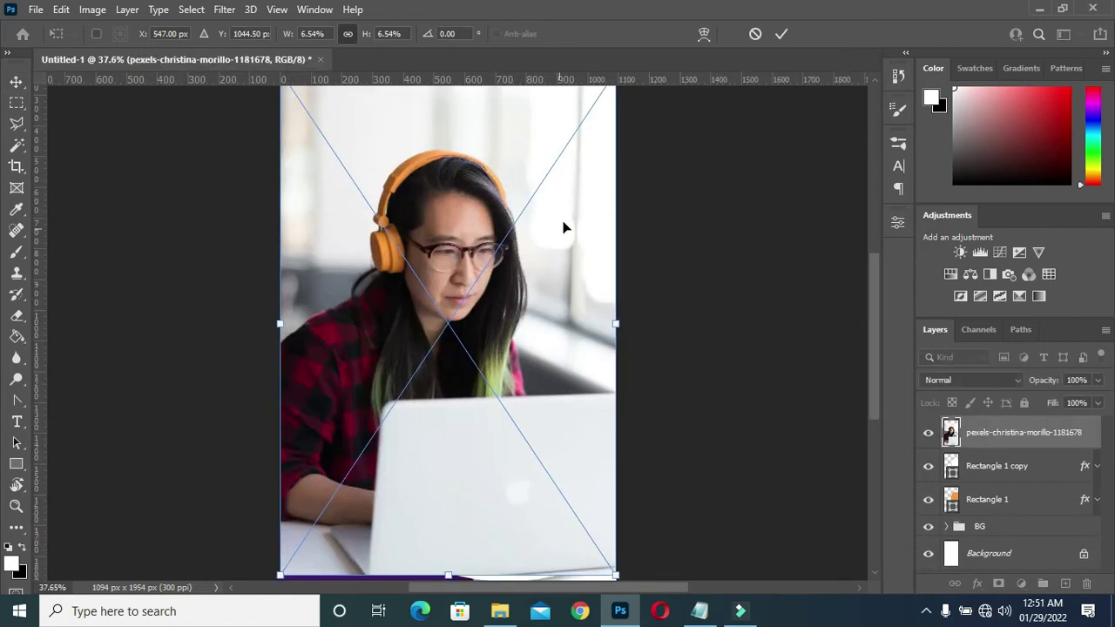
pyautogui.scroll(-2, 357, 365)
pyautogui.moveTo(340, 345); pyautogui.dragTo(427, 346)
pyautogui.moveTo(503, 320); pyautogui.dragTo(515, 279)
pyautogui.scroll(3, 481, 371)
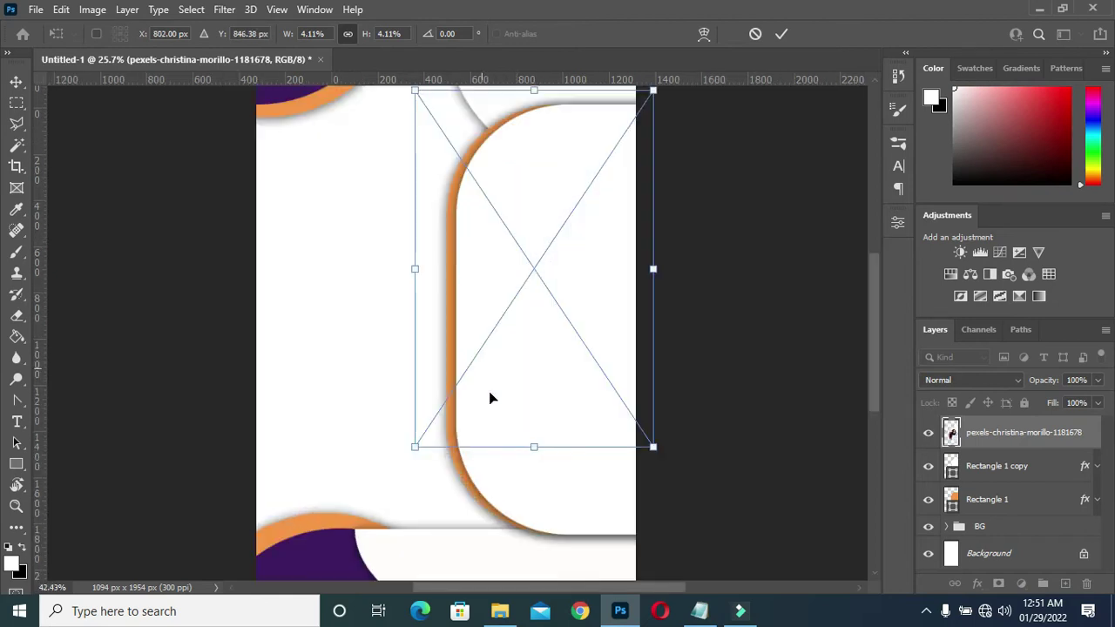
pyautogui.moveTo(541, 454); pyautogui.dragTo(555, 551)
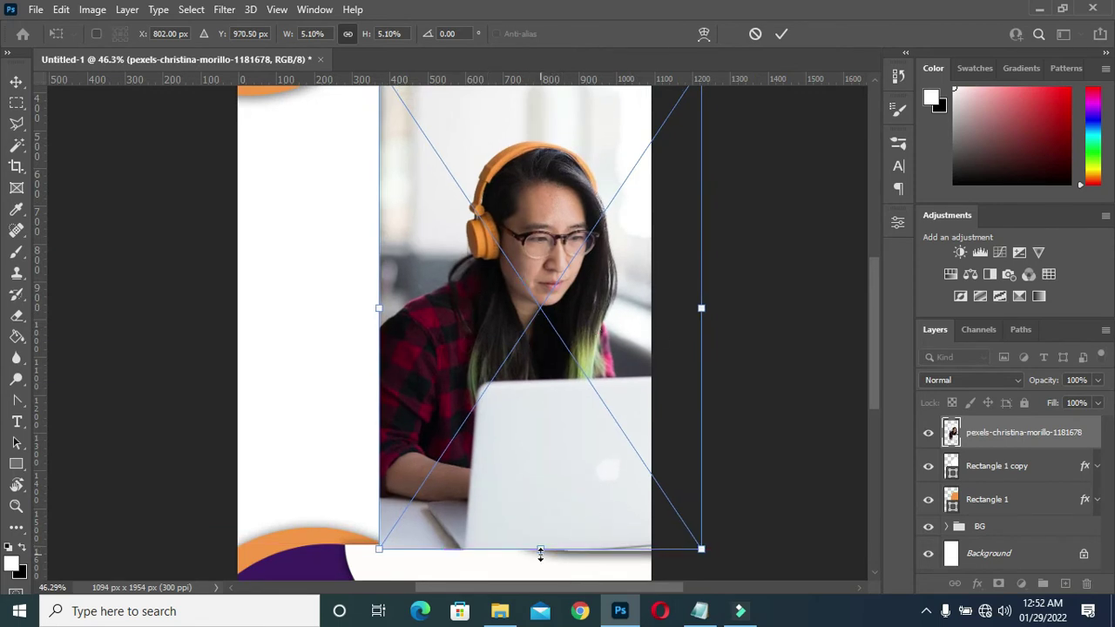
# Step: Flip the placed photo horizontally and commit the placement
pyautogui.rightClick(543, 547)
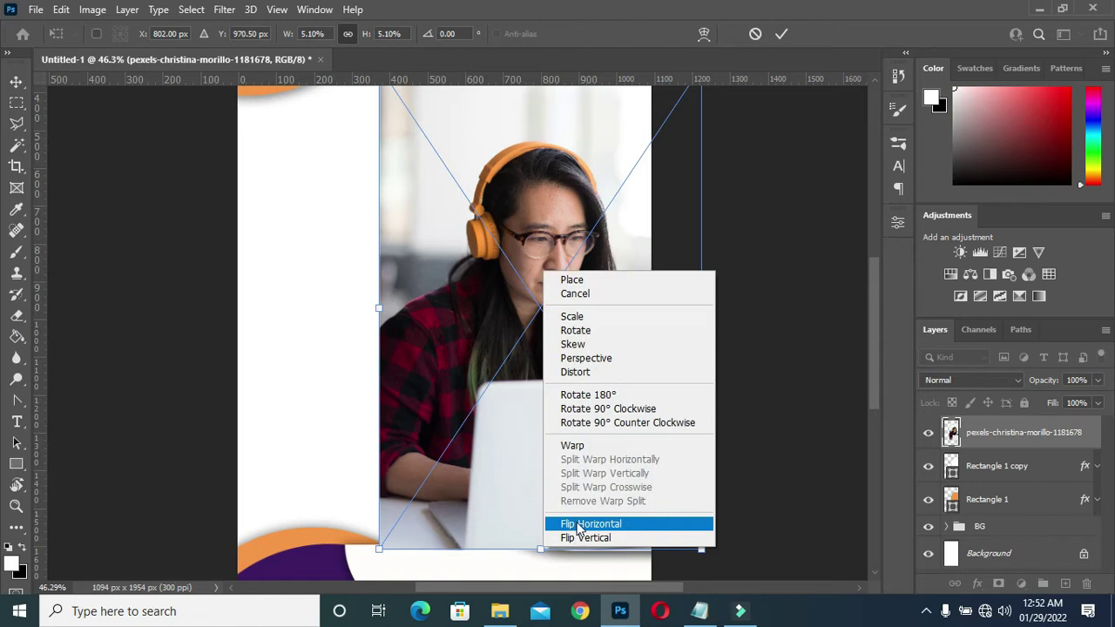
pyautogui.click(610, 522)
pyautogui.scroll(-3, 588, 367)
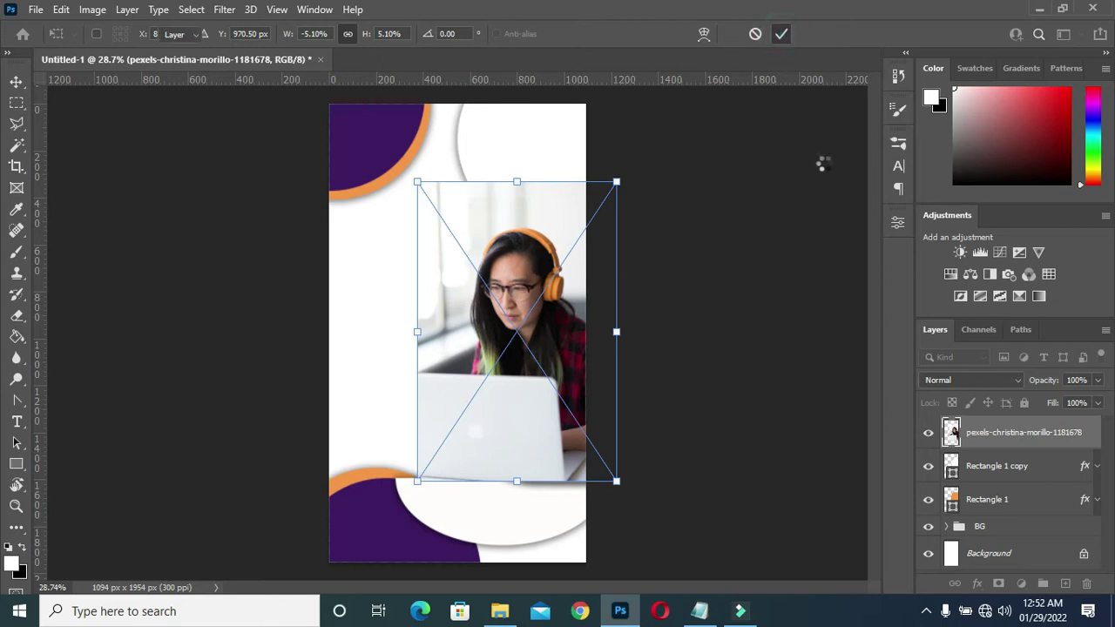
# Step: Clip the photo to the white rounded rectangle directly beneath it in the layer stack
pyautogui.click(1003, 436)
pyautogui.moveTo(1006, 443)
pyautogui.mouseDown()
pyautogui.moveTo(999, 463)
pyautogui.moveTo(999, 443)
pyautogui.mouseUp()
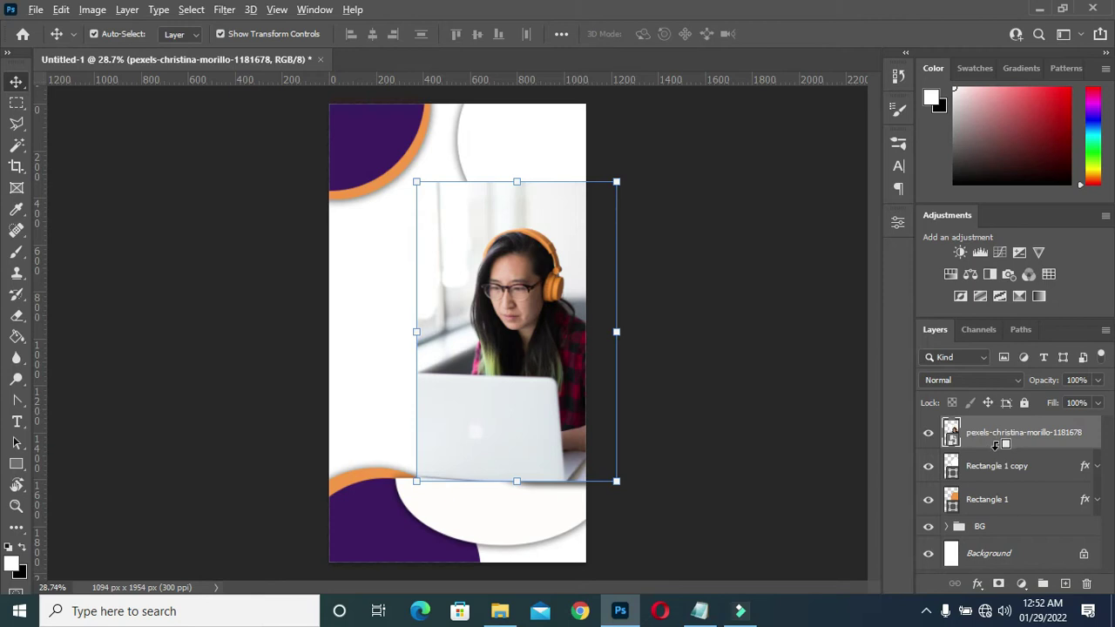
pyautogui.moveTo(994, 445); pyautogui.dragTo(997, 446)
pyautogui.keyDown('alt'); pyautogui.click(996, 447); pyautogui.keyUp('alt')
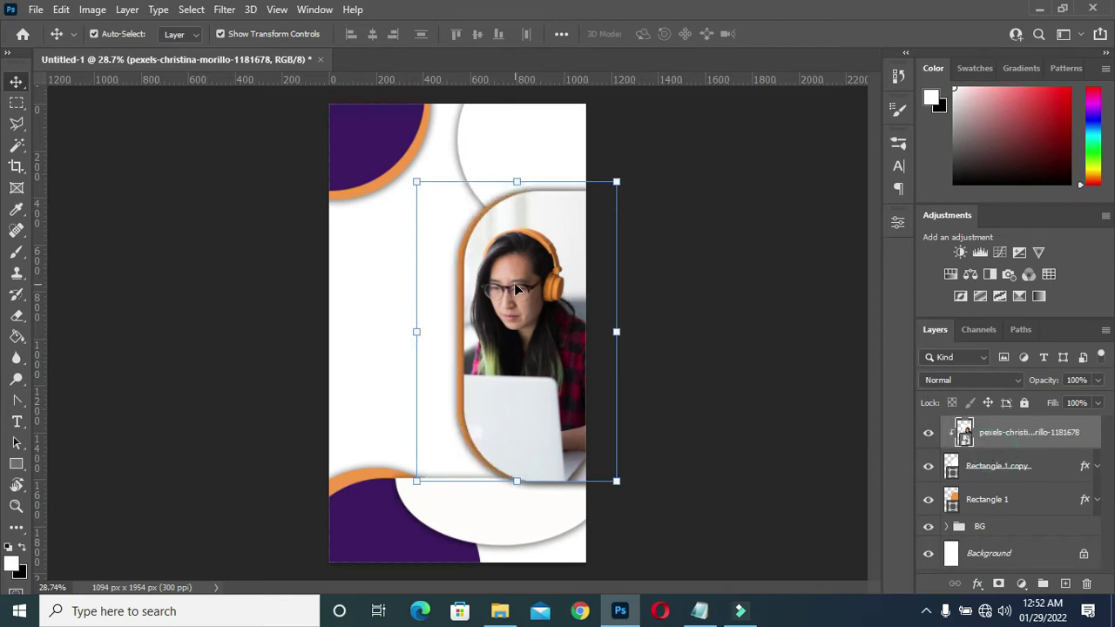
# Step: Release the photo's clipping mask and clip it to the white rounded rectangle again
pyautogui.rightClick(1025, 435)
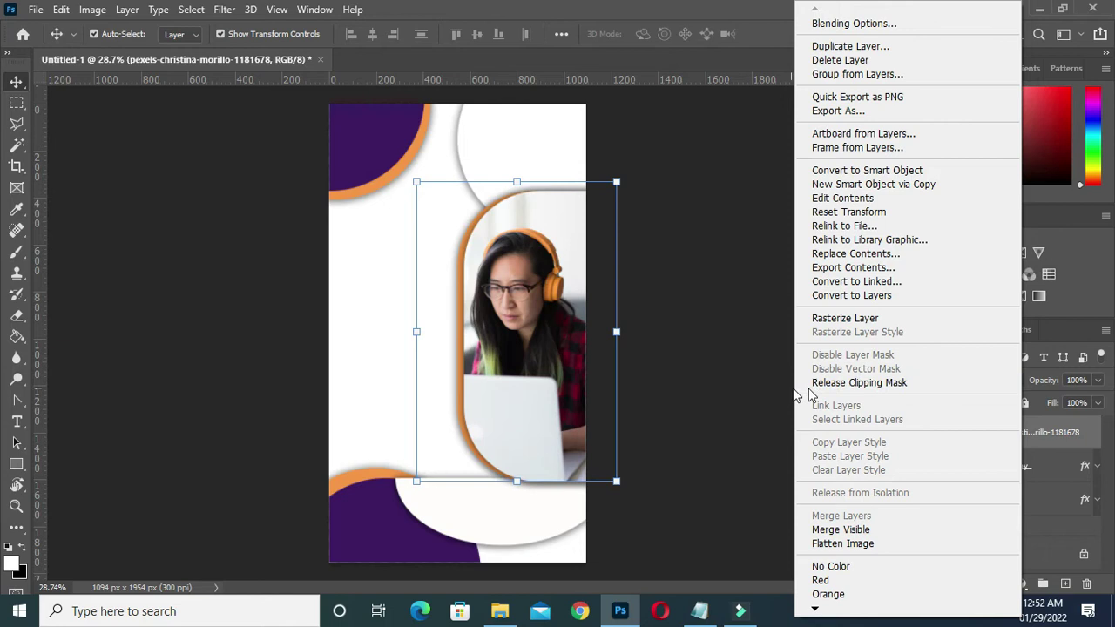
pyautogui.click(873, 386)
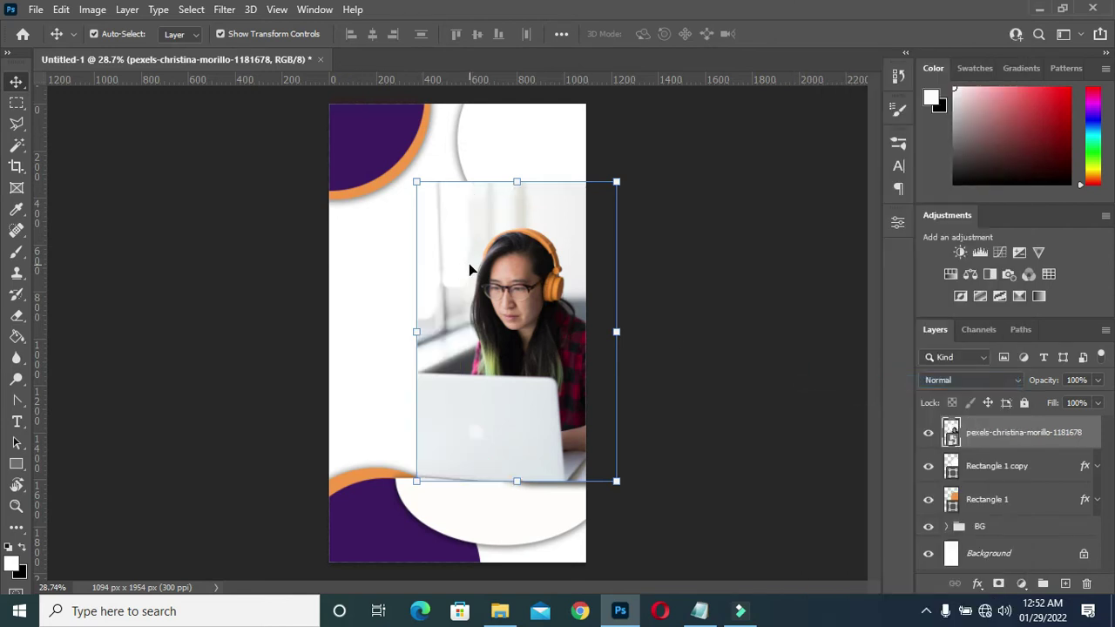
pyautogui.rightClick(1010, 442)
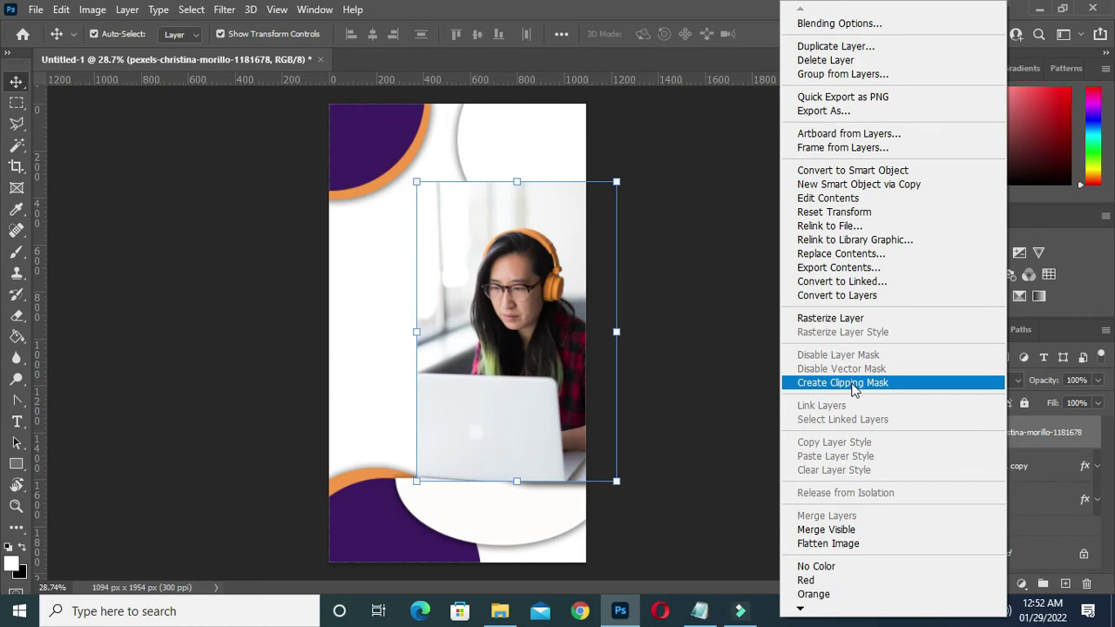
pyautogui.click(853, 388)
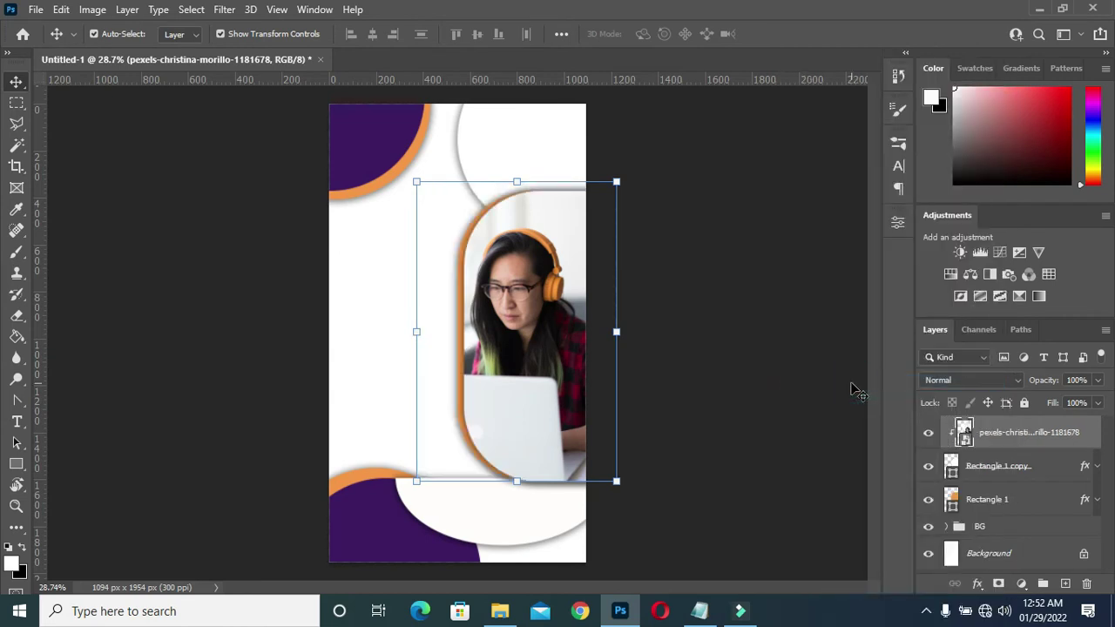
pyautogui.scroll(-1, 721, 209)
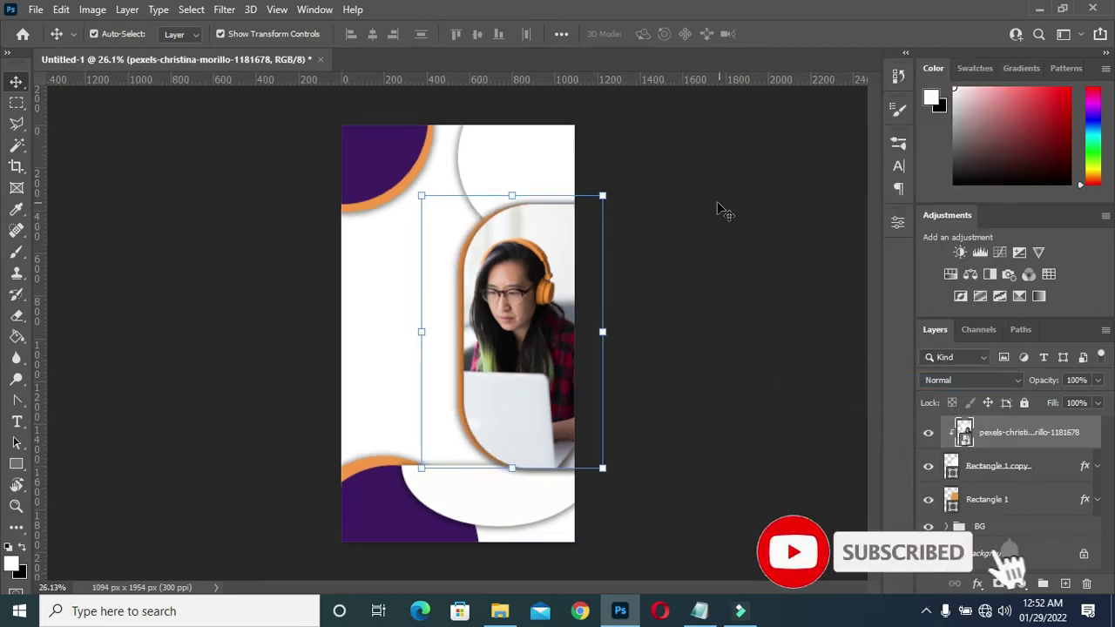
pyautogui.click(710, 221)
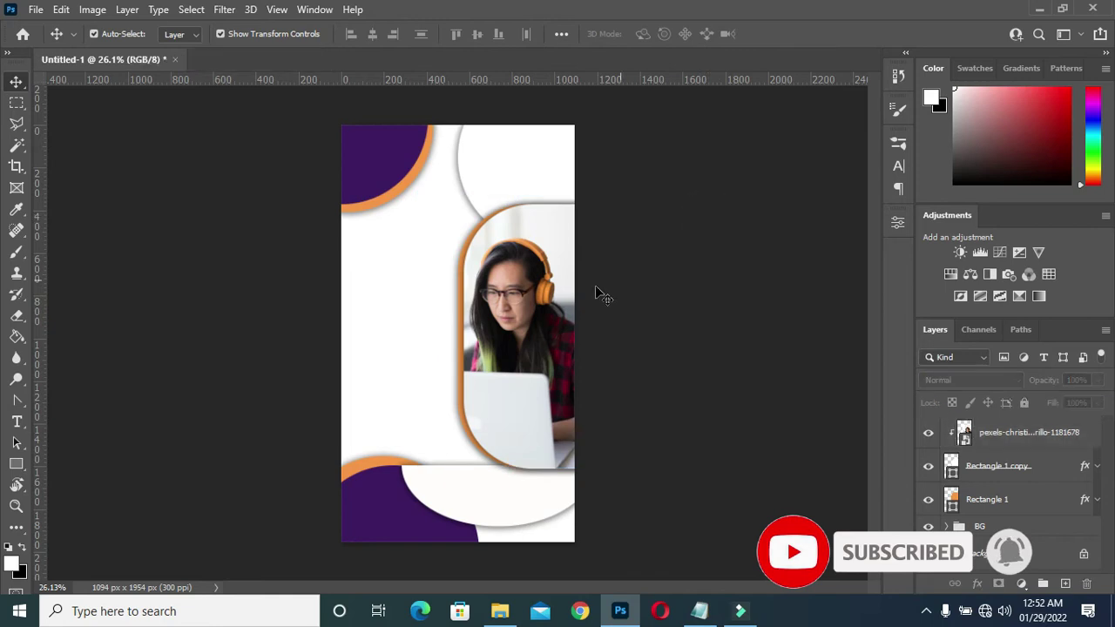
# Step: Group the photo with the white and orange rounded rectangles and name the group Image
pyautogui.click(1056, 434)
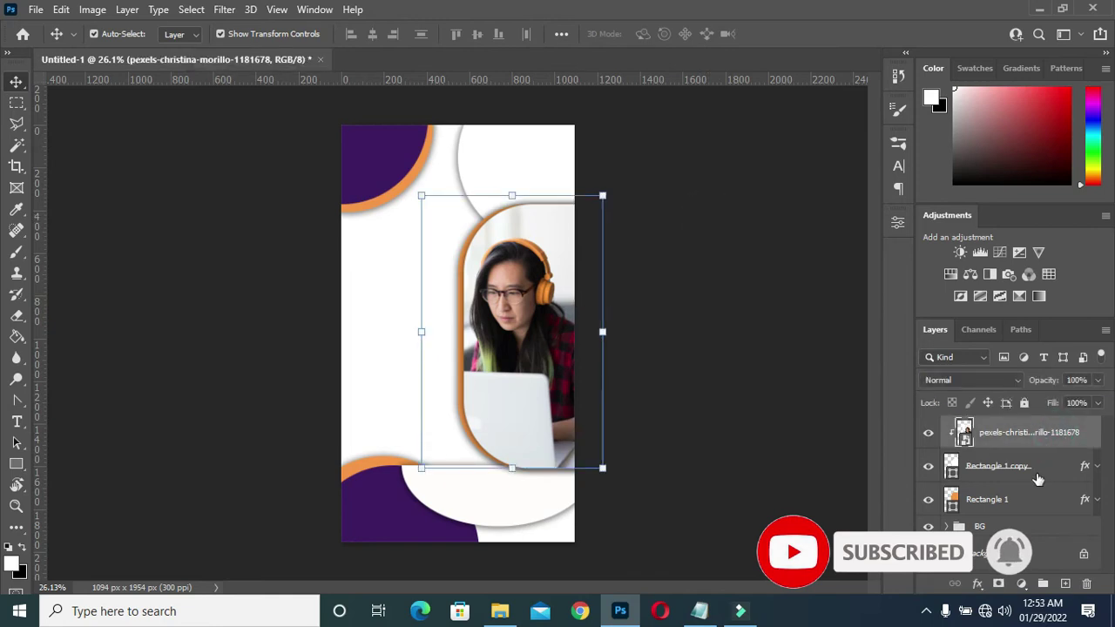
pyautogui.keyDown('shift'); pyautogui.click(1012, 501); pyautogui.keyUp('shift')
pyautogui.hotkey('ctrl', 'g')
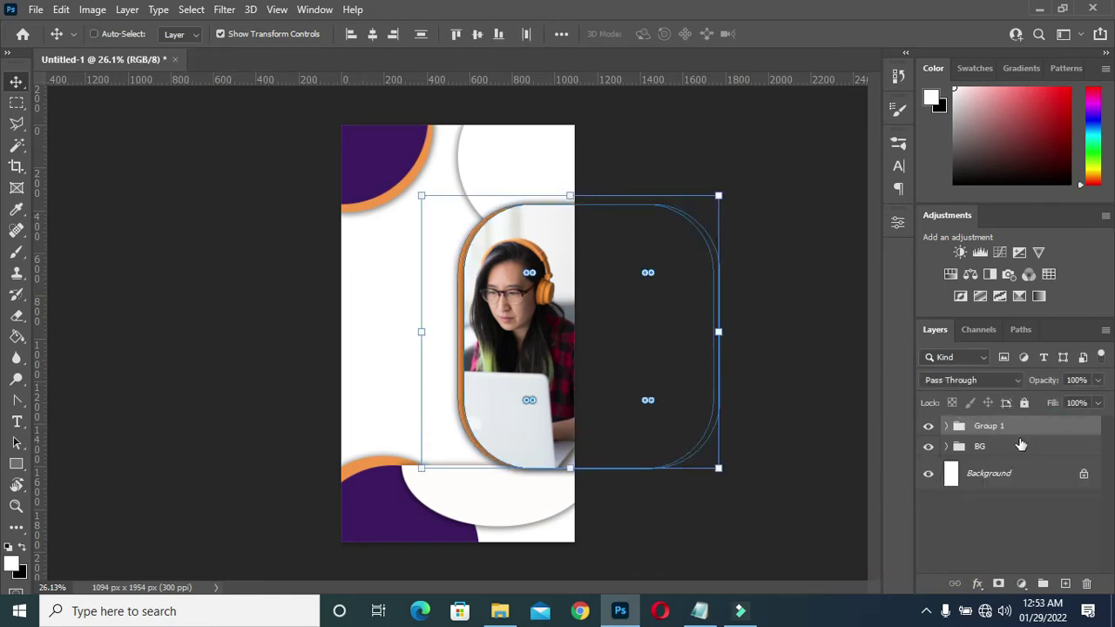
pyautogui.doubleClick(988, 426)
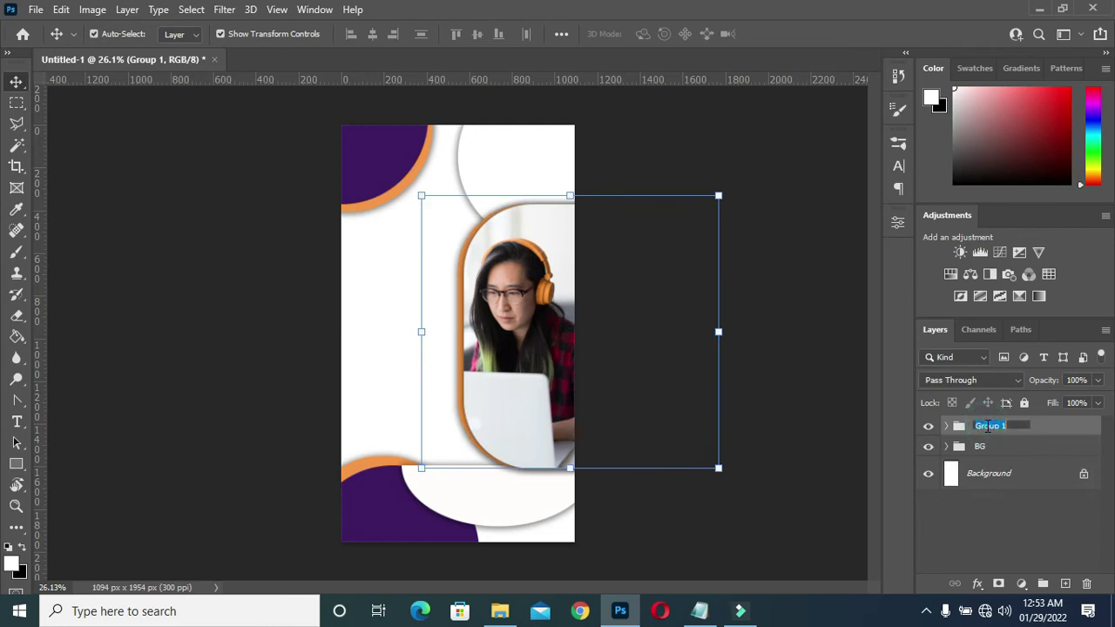
pyautogui.write('t')
pyautogui.write('mage')
pyautogui.press('Return')
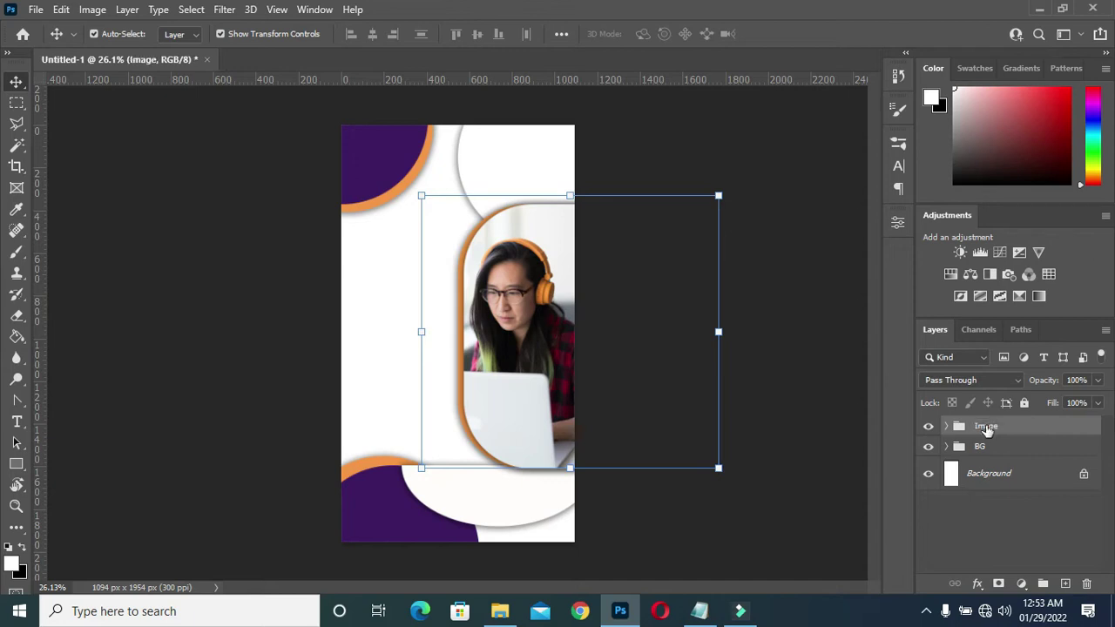
pyautogui.click(806, 280)
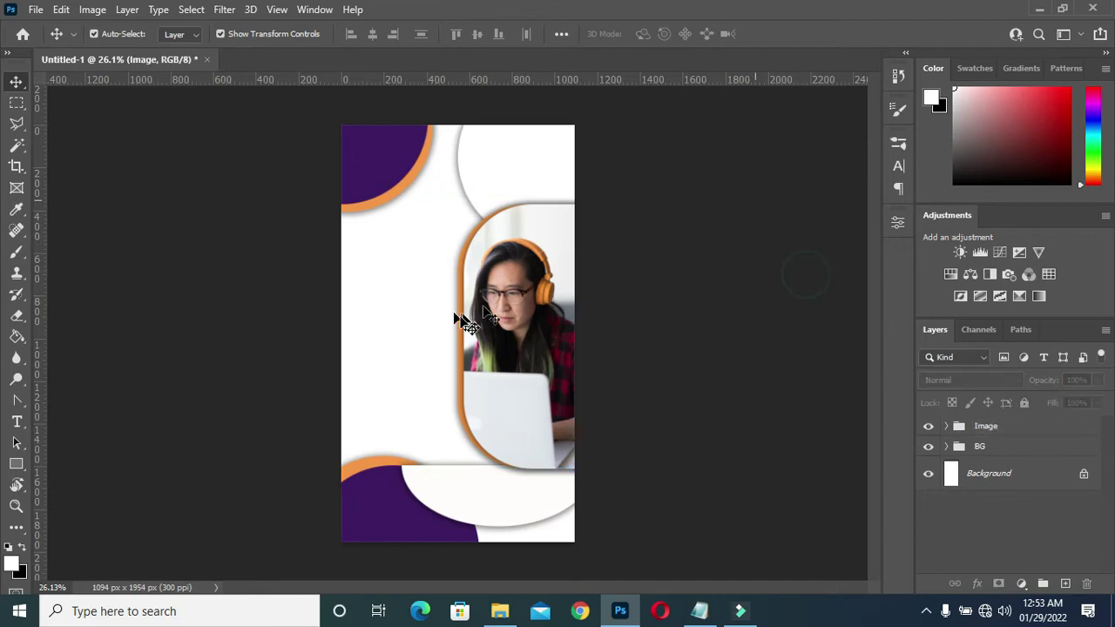
# Step: Place the Logo file from the Space Tech folder and scale it down to about 10% above the photo
pyautogui.scroll(2, 465, 286)
pyautogui.scroll(-2, 465, 287)
pyautogui.click(500, 611)
pyautogui.click(502, 272)
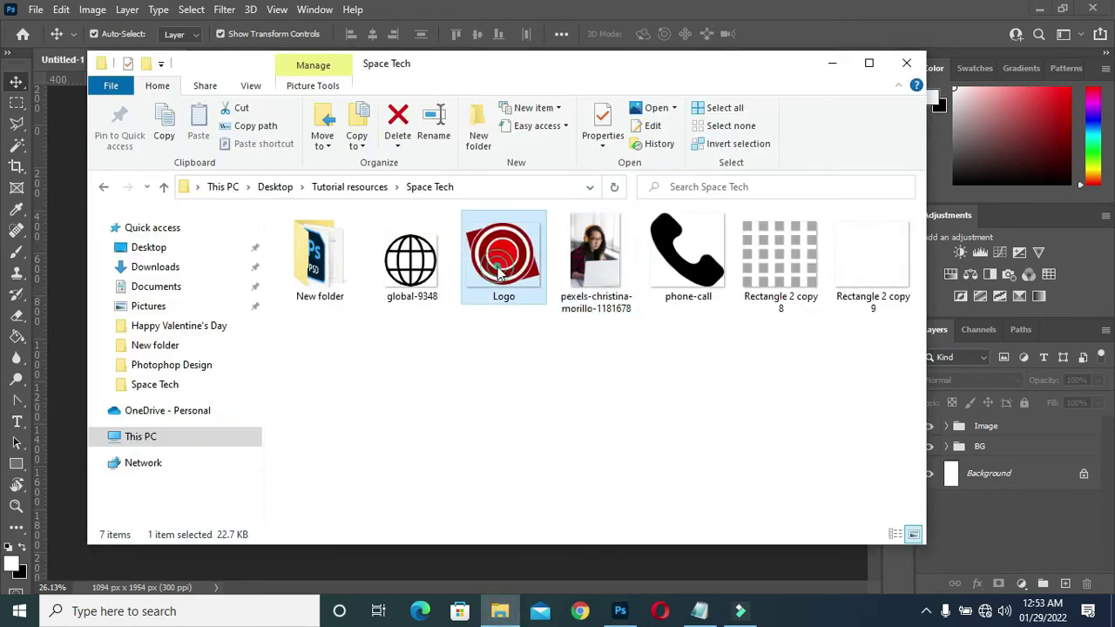
pyautogui.moveTo(509, 259); pyautogui.dragTo(579, 270)
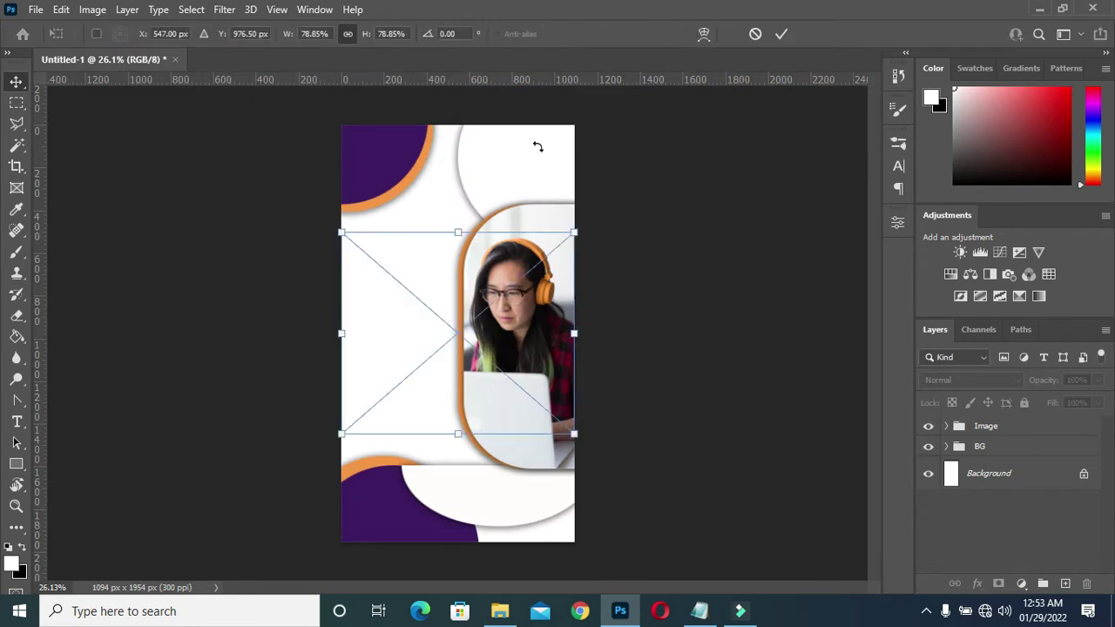
pyautogui.moveTo(332, 334); pyautogui.dragTo(494, 103)
pyautogui.scroll(2, 570, 329)
pyautogui.press('Escape')
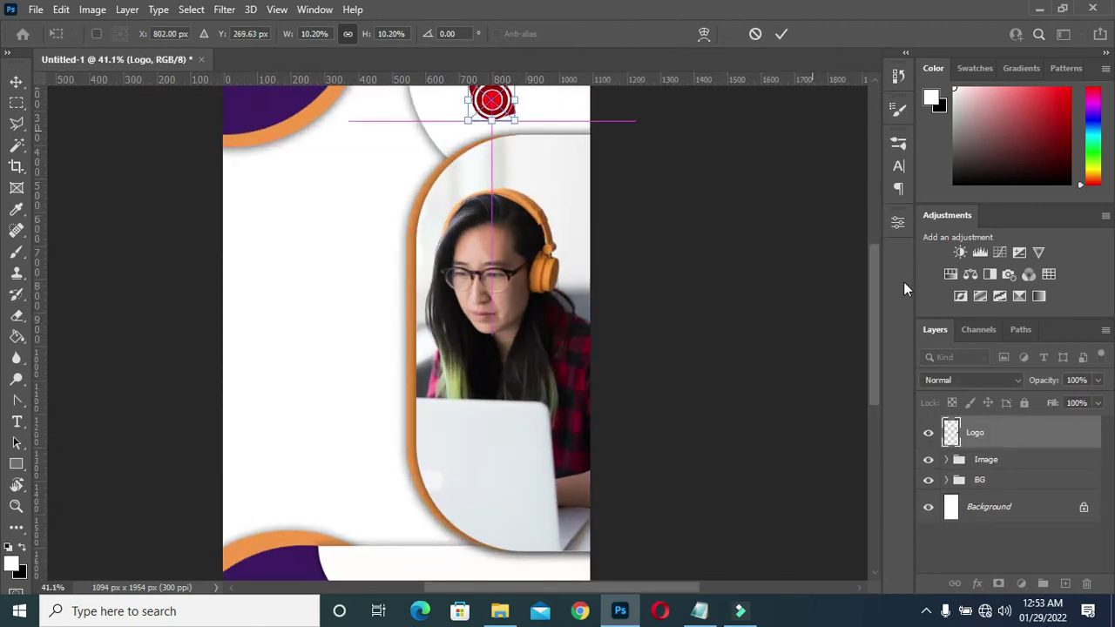
# Step: Shrink the logo to about 4.64% and position it at the upper left inside the white circle above the photo
pyautogui.scroll(3, 874, 308)
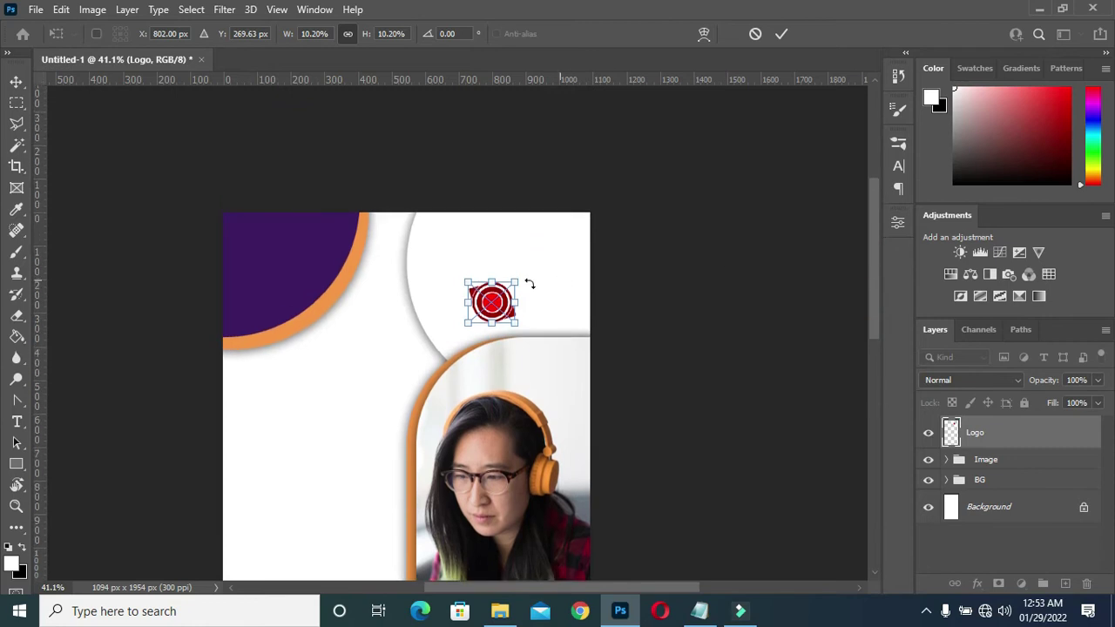
pyautogui.moveTo(507, 302); pyautogui.dragTo(451, 250)
pyautogui.scroll(4, 441, 235)
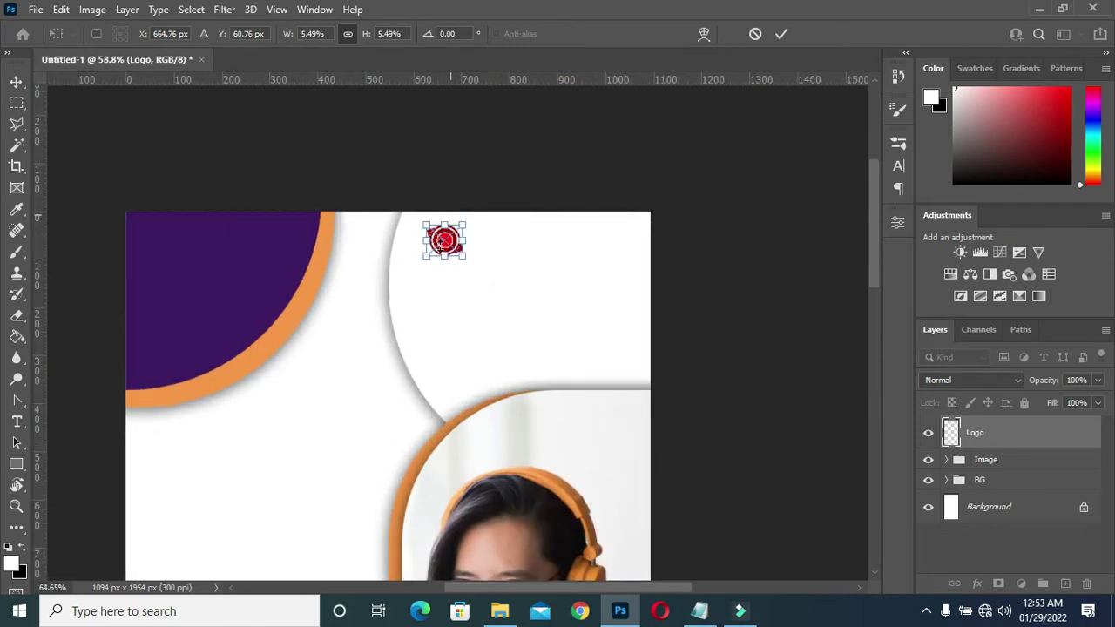
pyautogui.moveTo(444, 241); pyautogui.dragTo(451, 243)
pyautogui.click(781, 36)
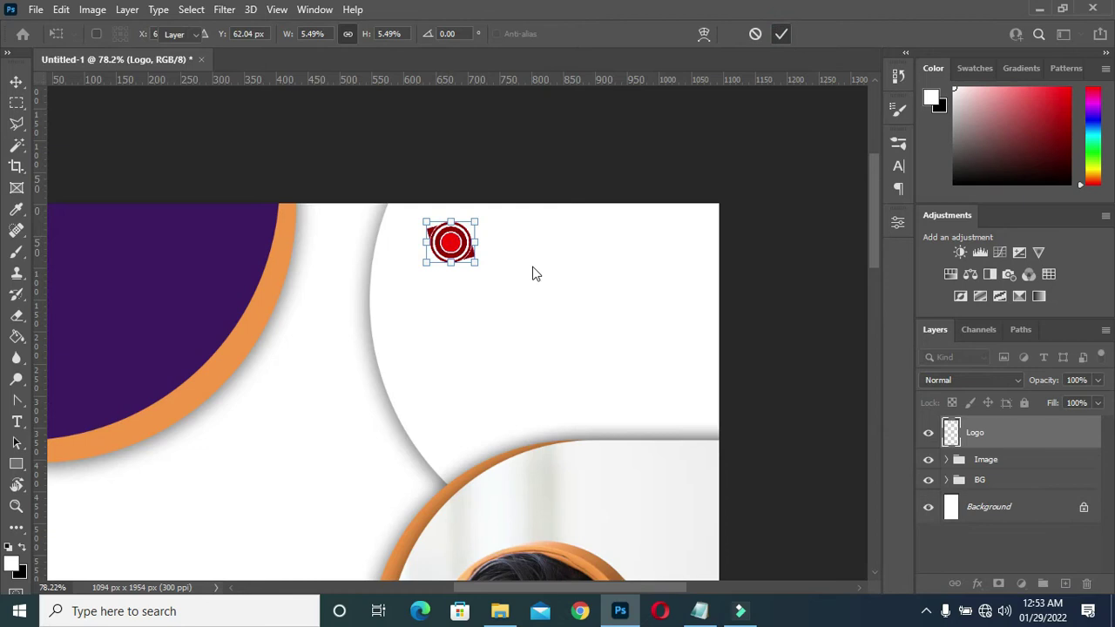
pyautogui.click(424, 219)
pyautogui.moveTo(424, 220); pyautogui.dragTo(431, 226)
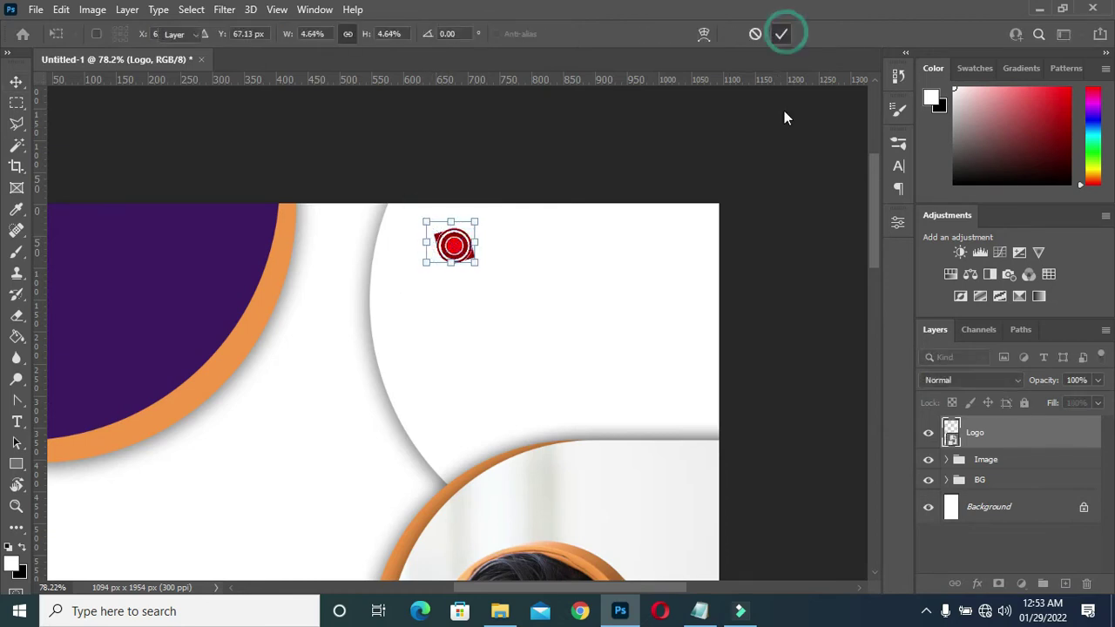
pyautogui.click(782, 35)
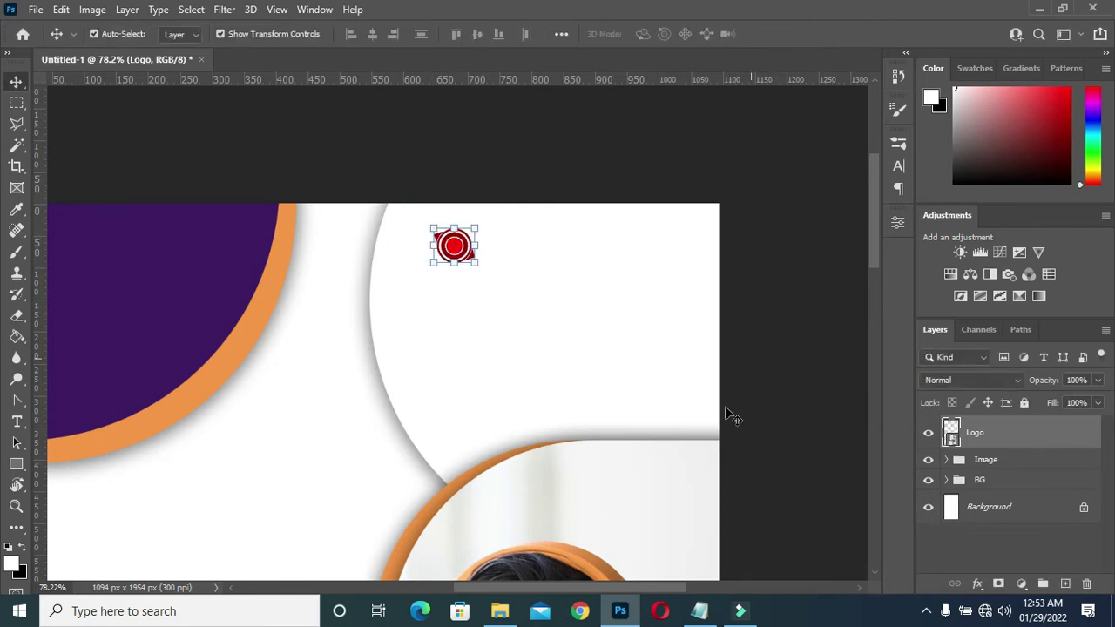
# Step: Copy SPACE TECH from the Notepad text file and add it as dark purple 9 pt Myriad Pro Bold text just right of the logo
pyautogui.click(699, 611)
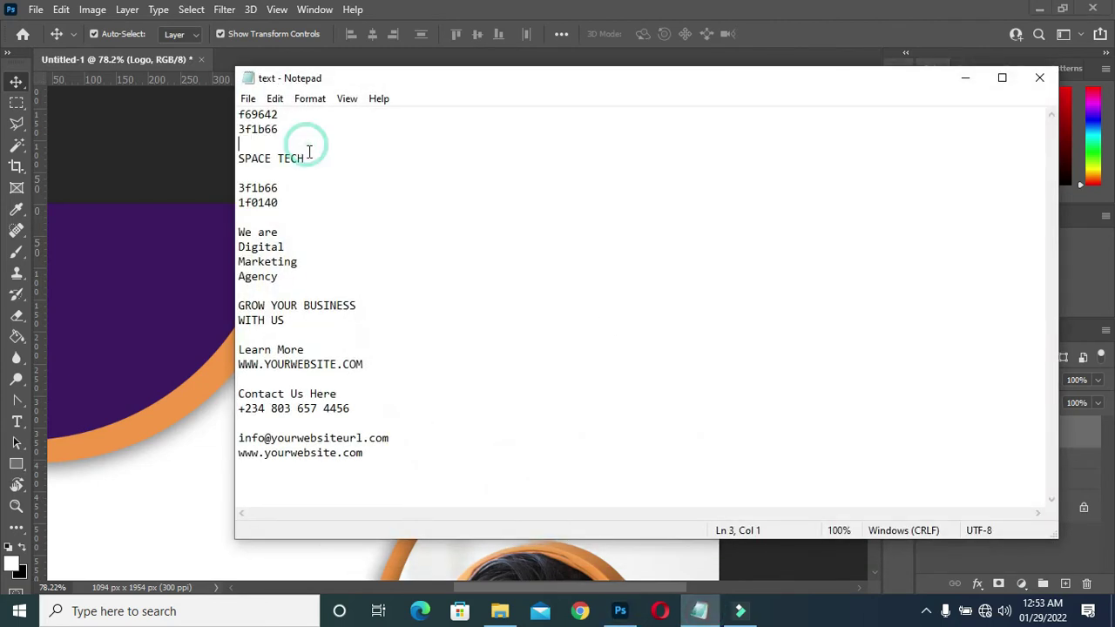
pyautogui.moveTo(304, 159); pyautogui.dragTo(239, 159)
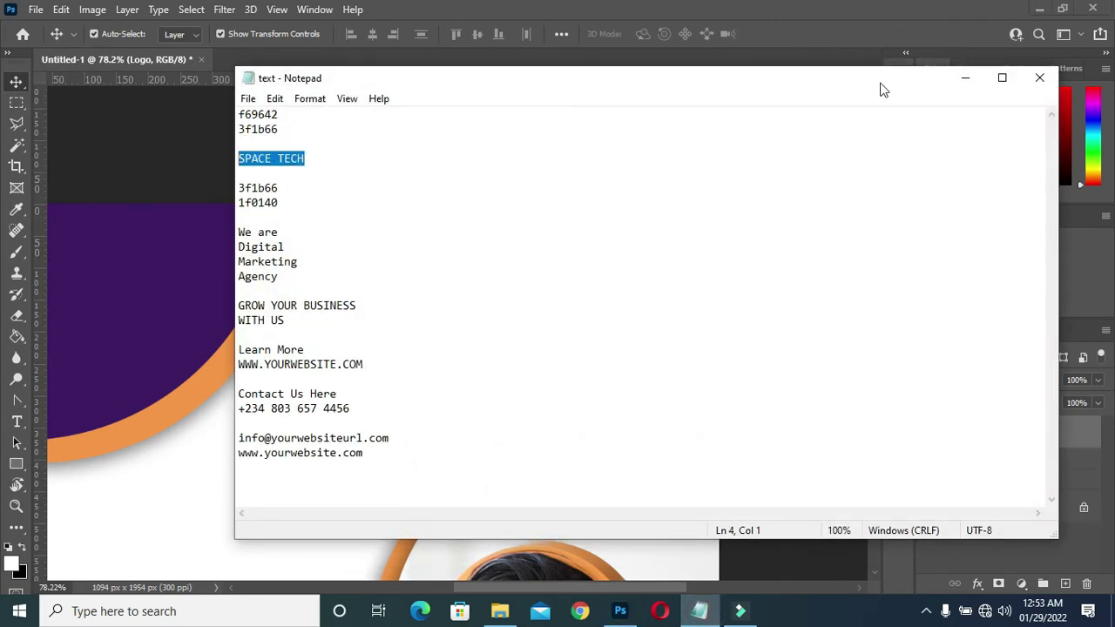
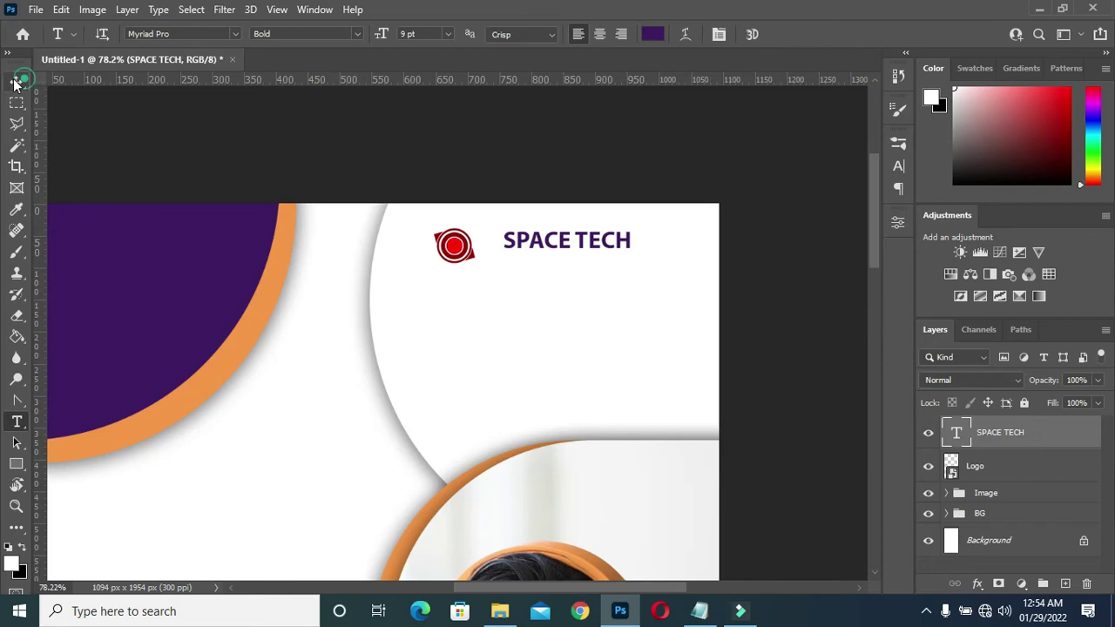
pyautogui.moveTo(597, 245); pyautogui.dragTo(568, 251)
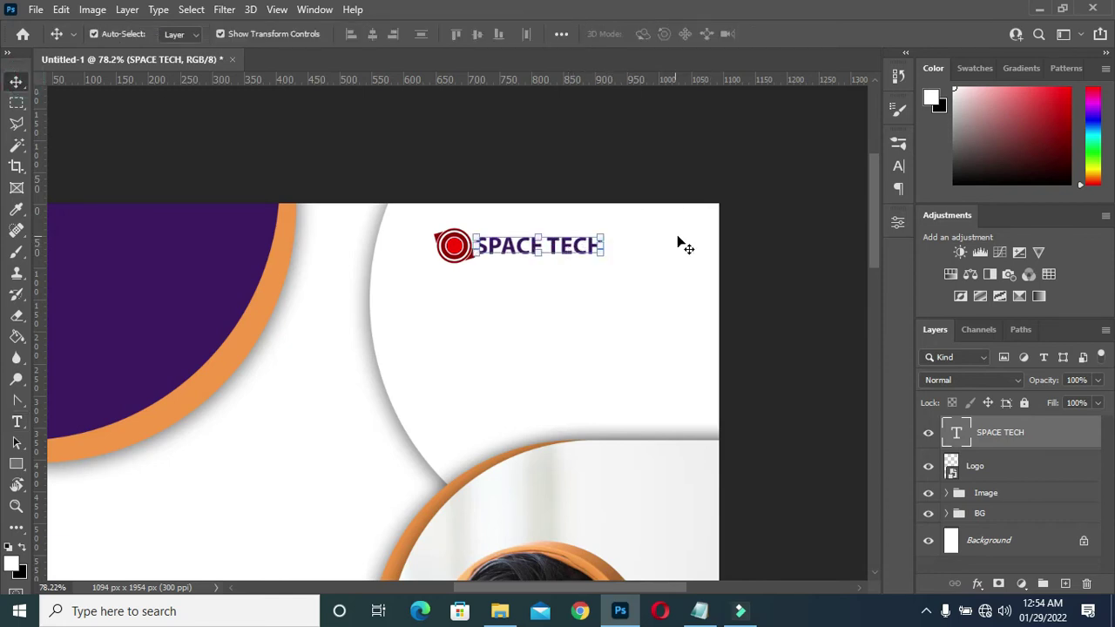
pyautogui.click(790, 247)
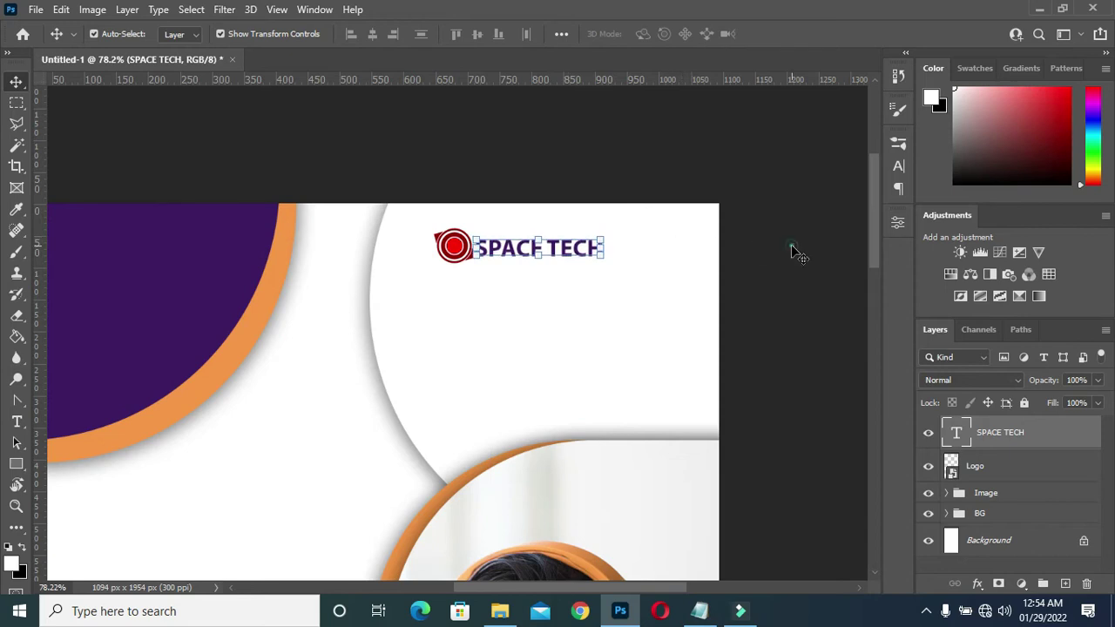
# Step: Scale the SPACE TECH text up to about 128% so it matches the logo's height
pyautogui.click(577, 254)
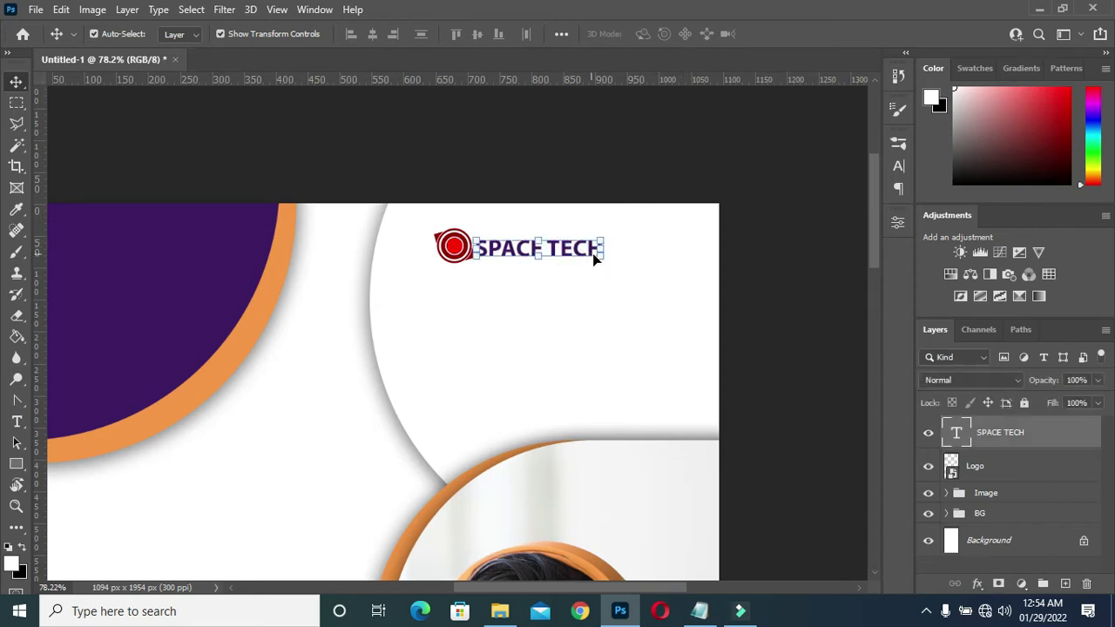
pyautogui.moveTo(601, 252)
pyautogui.mouseDown()
pyautogui.moveTo(643, 274)
pyautogui.moveTo(601, 252)
pyautogui.mouseUp()
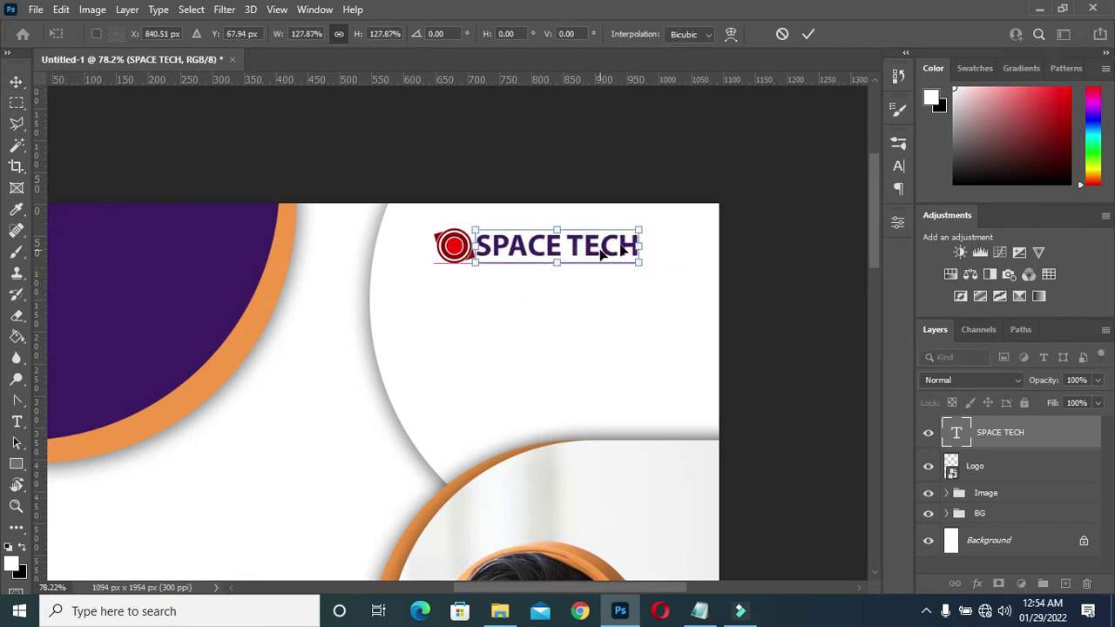
pyautogui.click(806, 38)
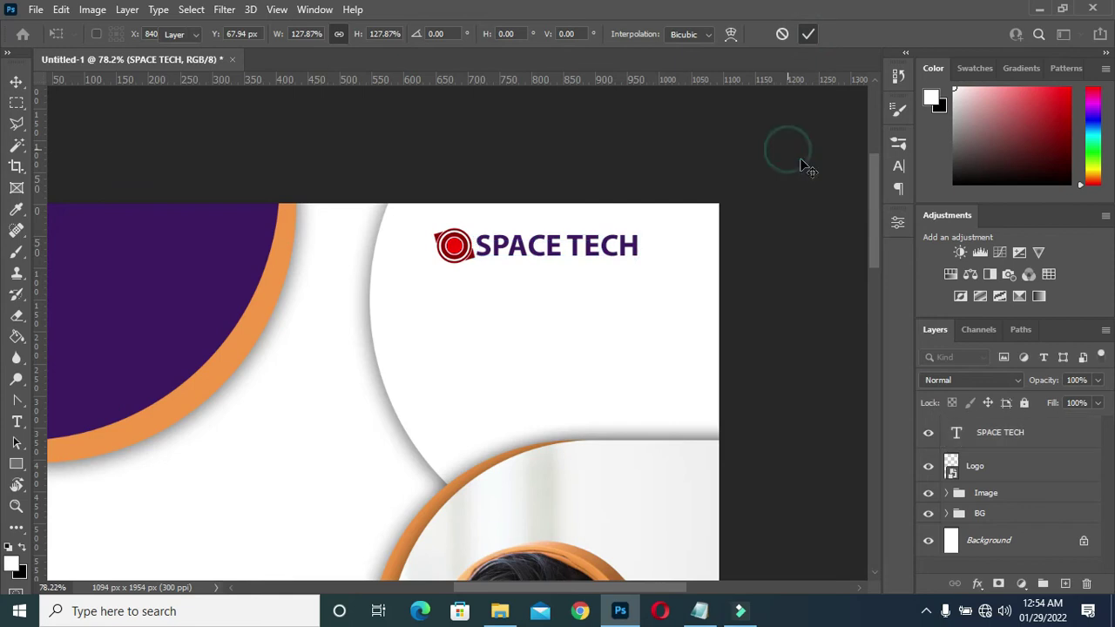
pyautogui.scroll(-3, 793, 153)
pyautogui.scroll(-1, 801, 209)
pyautogui.scroll(3, 799, 236)
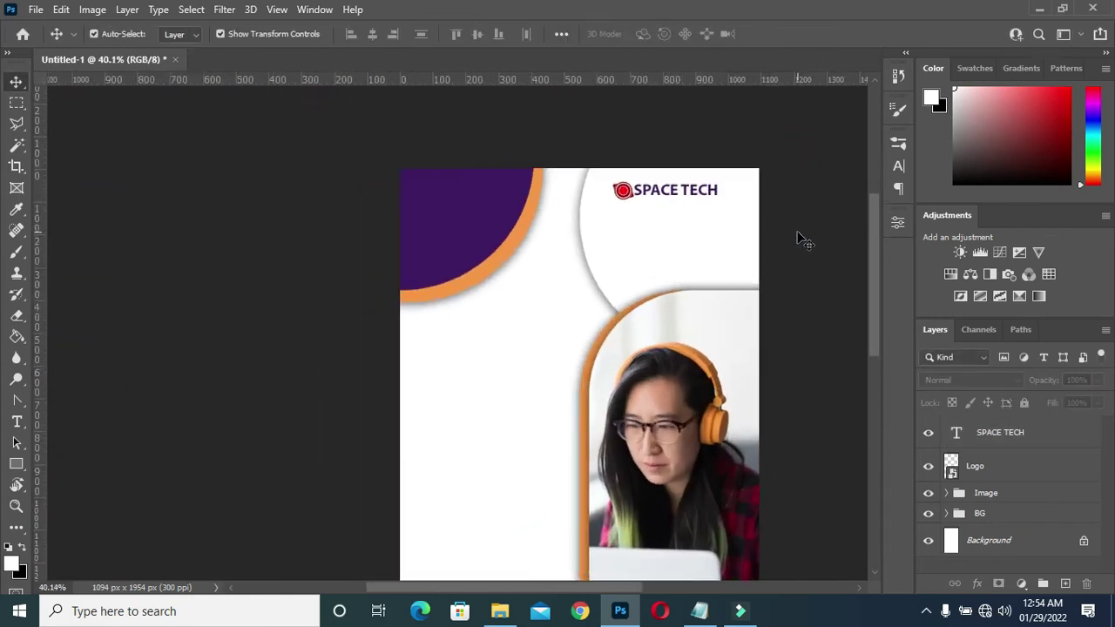
# Step: Copy "We are" from the Notepad text file and add it as purple 9 pt Myriad Pro Bold text below the upper purple circle
pyautogui.scroll(-2, 462, 289)
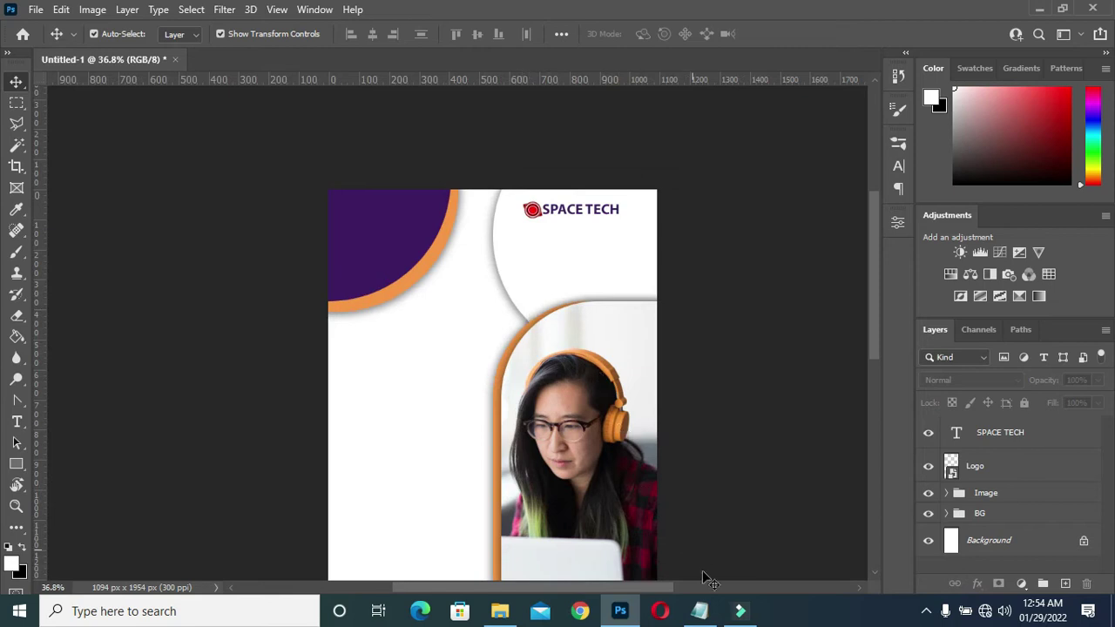
pyautogui.scroll(-2, 871, 296)
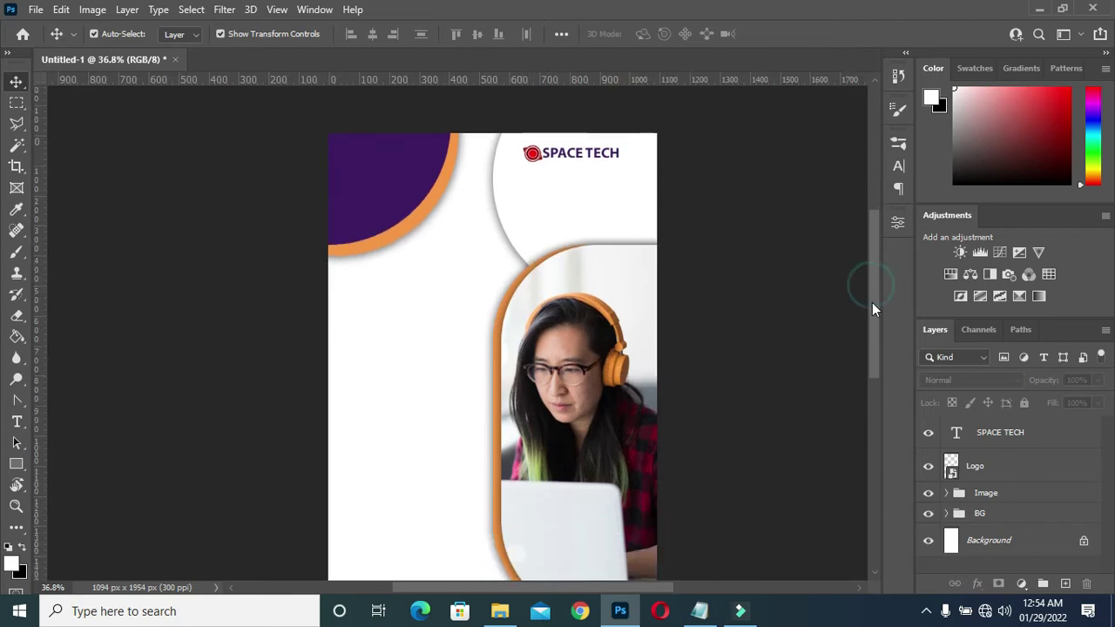
pyautogui.click(711, 611)
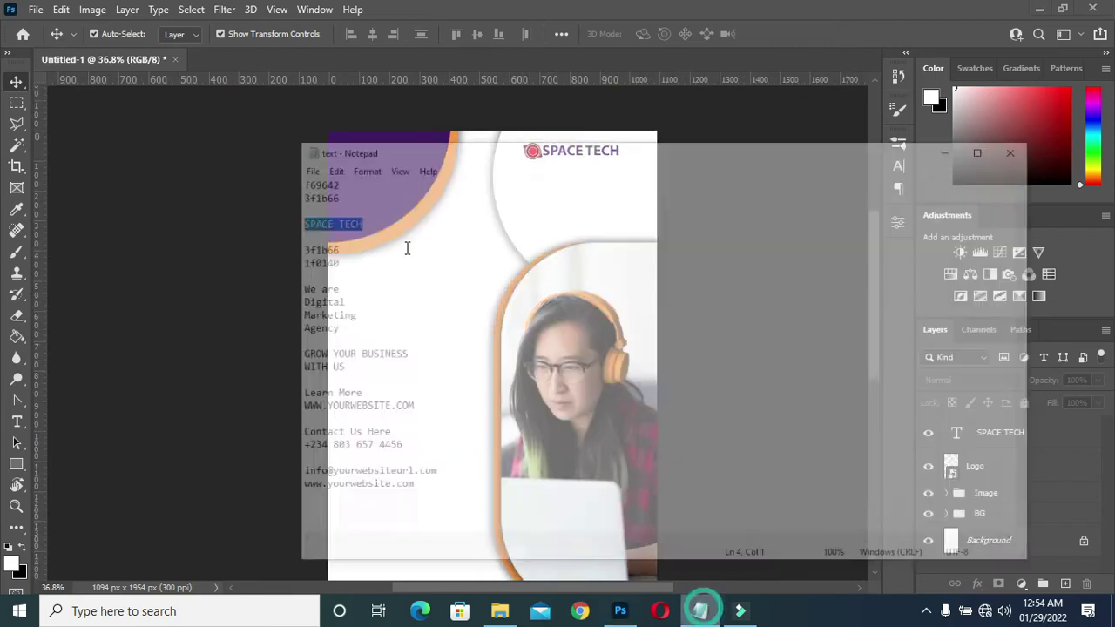
pyautogui.moveTo(296, 228); pyautogui.dragTo(239, 232)
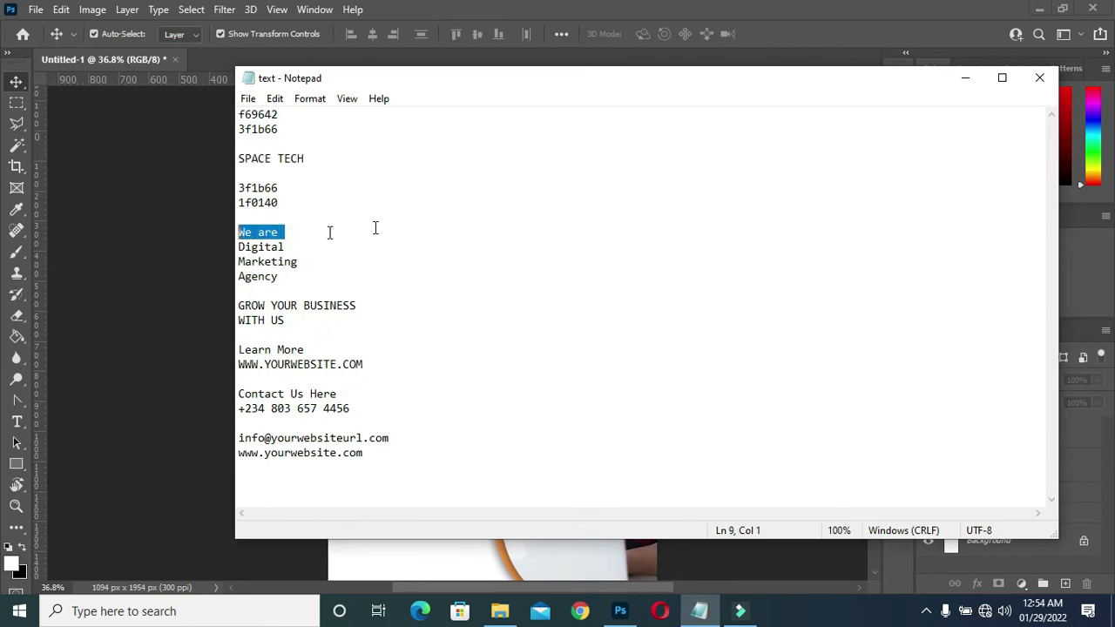
pyautogui.click(963, 78)
pyautogui.scroll(3, 354, 323)
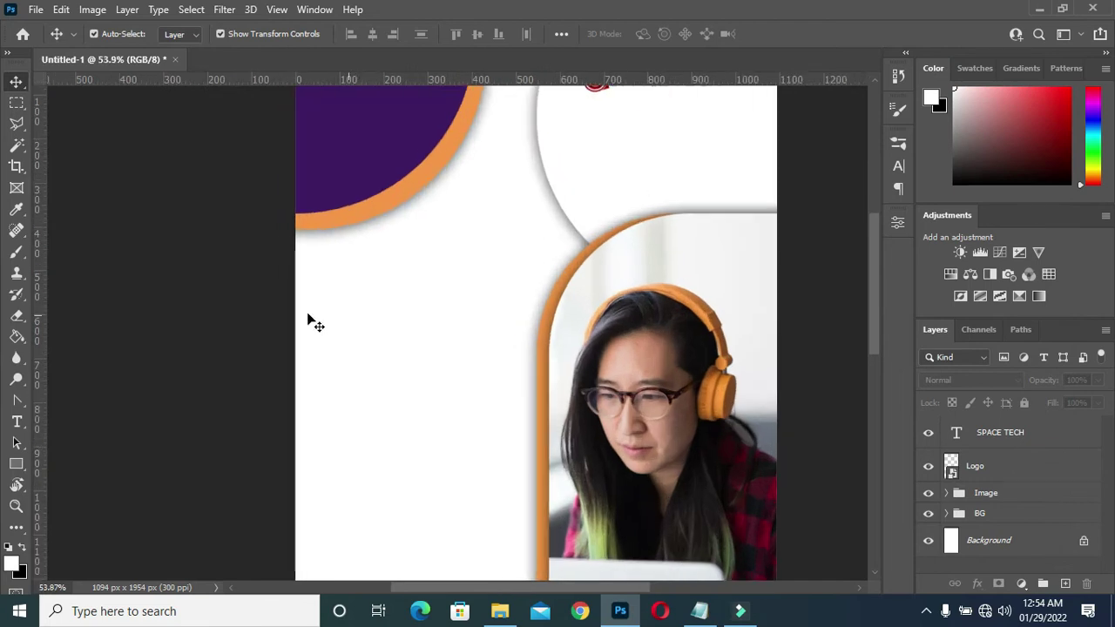
pyautogui.press('t')
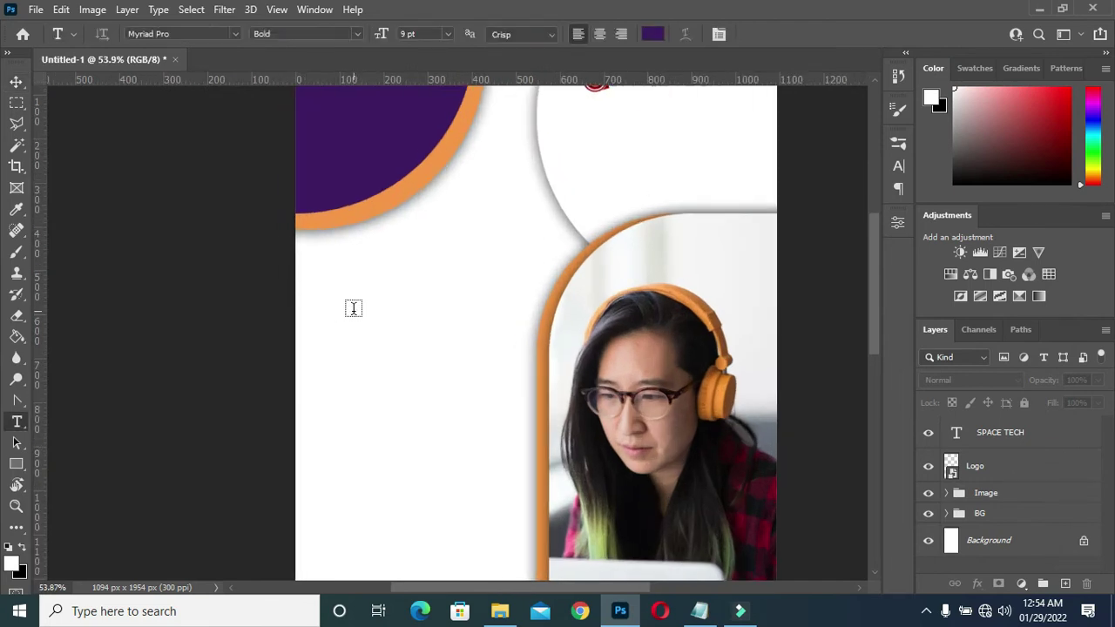
pyautogui.click(341, 298)
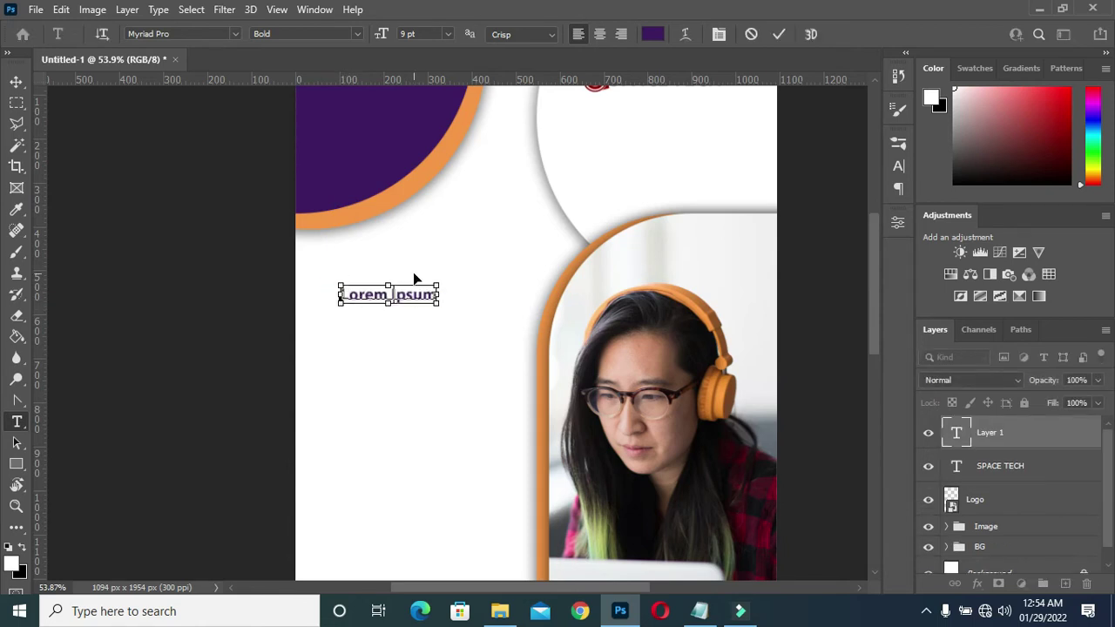
pyautogui.write('We are')
pyautogui.click(778, 35)
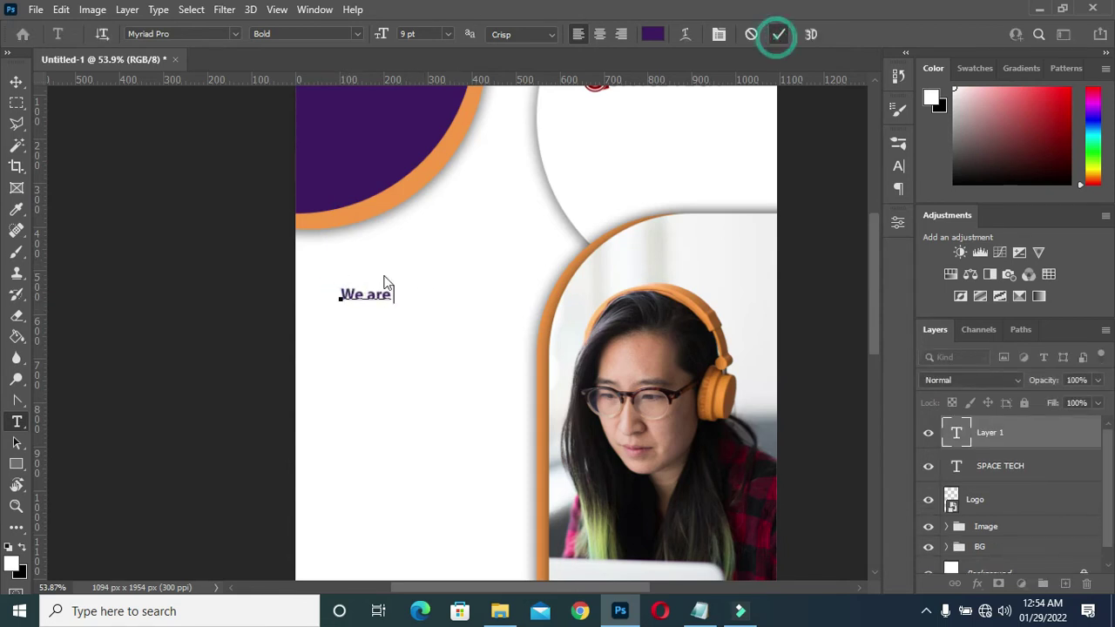
# Step: Scale the "We are" text up to about 172%
pyautogui.hotkey('ctrl', '+')
pyautogui.click(16, 81)
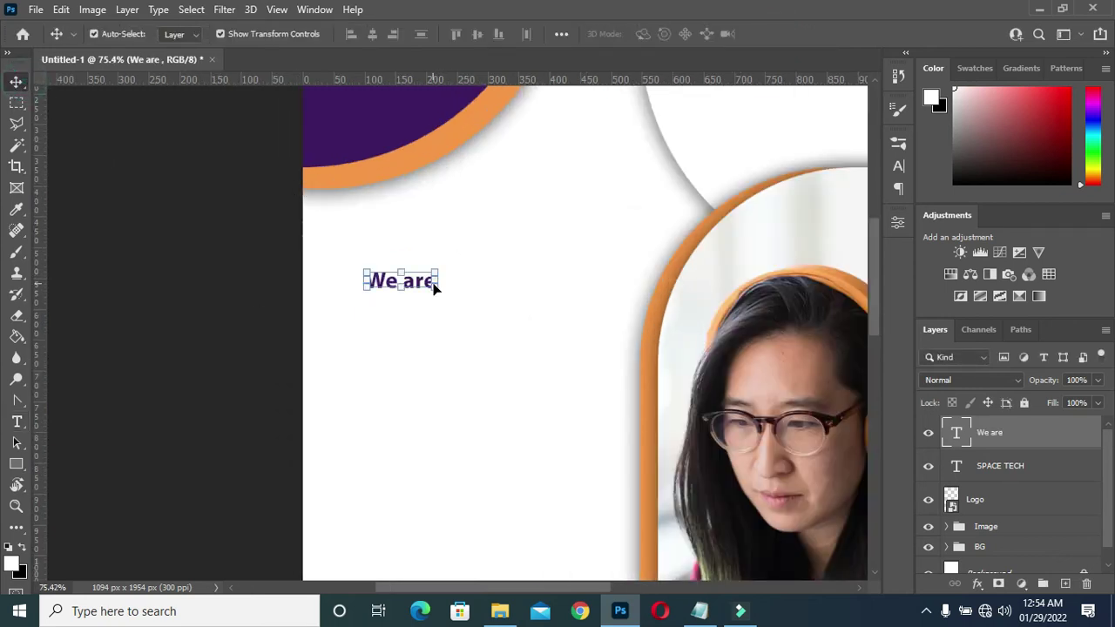
pyautogui.moveTo(438, 288); pyautogui.dragTo(496, 321)
pyautogui.click(808, 37)
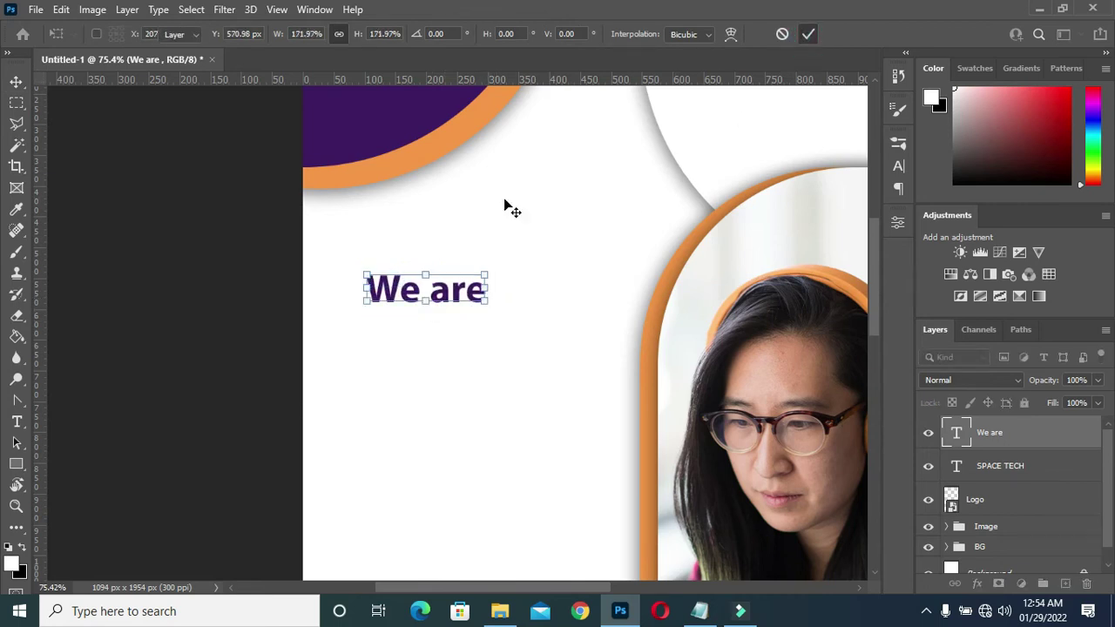
pyautogui.scroll(-5, 505, 203)
pyautogui.scroll(-2, 530, 261)
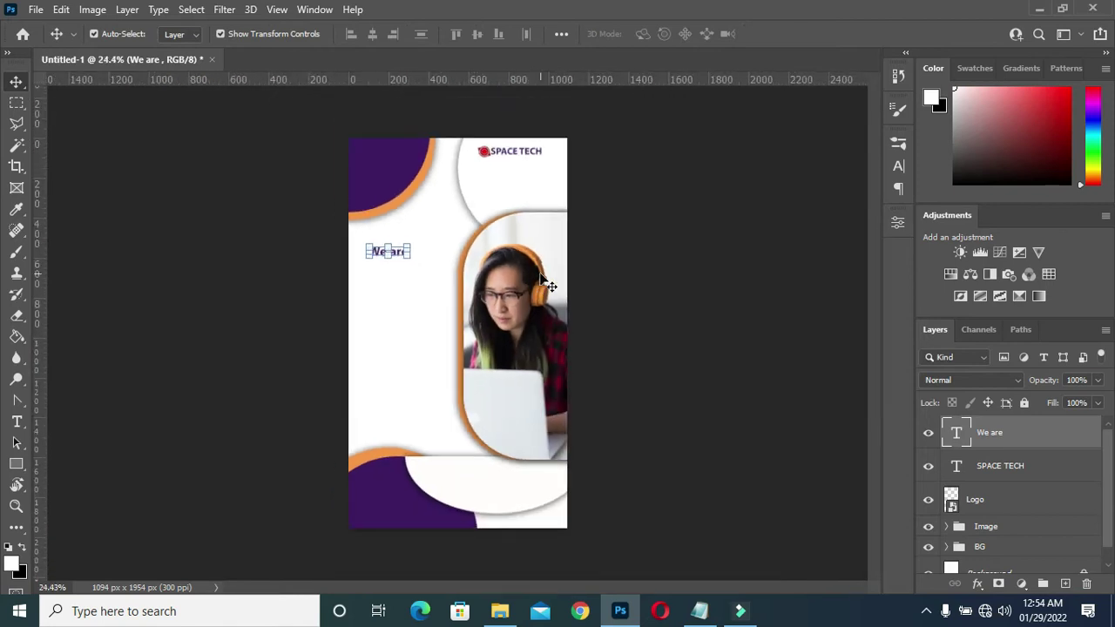
pyautogui.click(631, 266)
# Step: Duplicate the "We are" text and place the copy directly below the original, aligned with it
pyautogui.scroll(3, 406, 258)
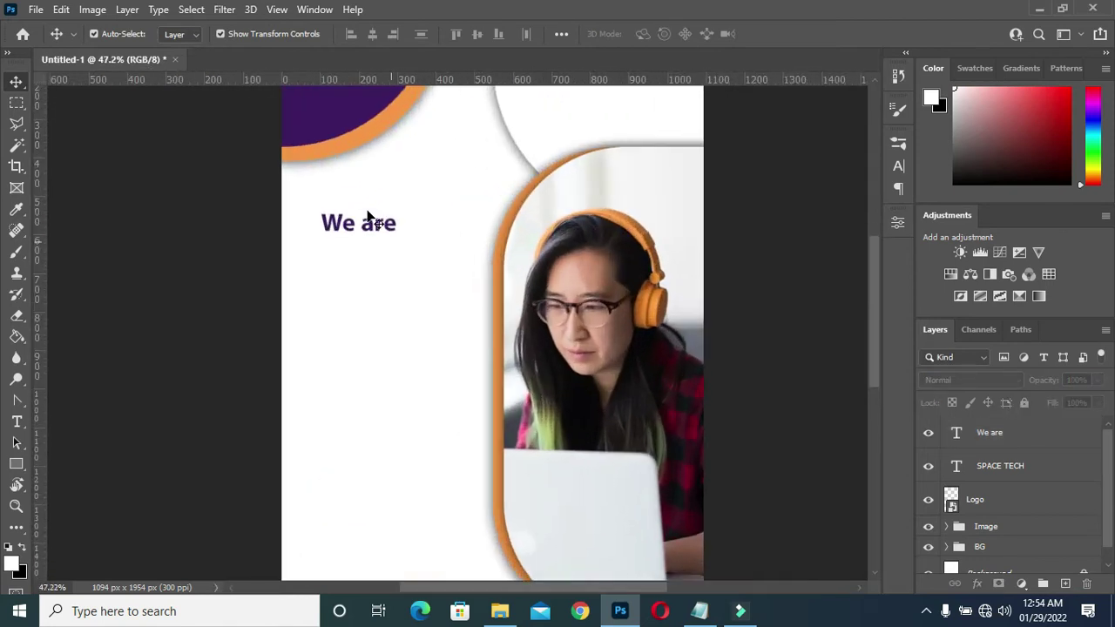
pyautogui.click(376, 235)
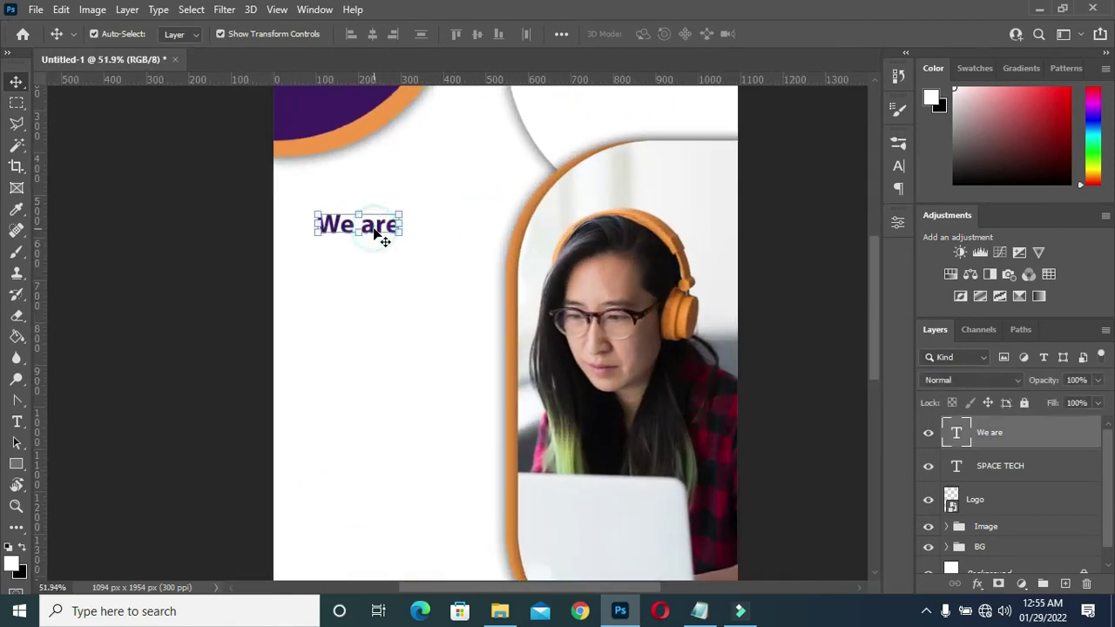
pyautogui.press('ctrl')
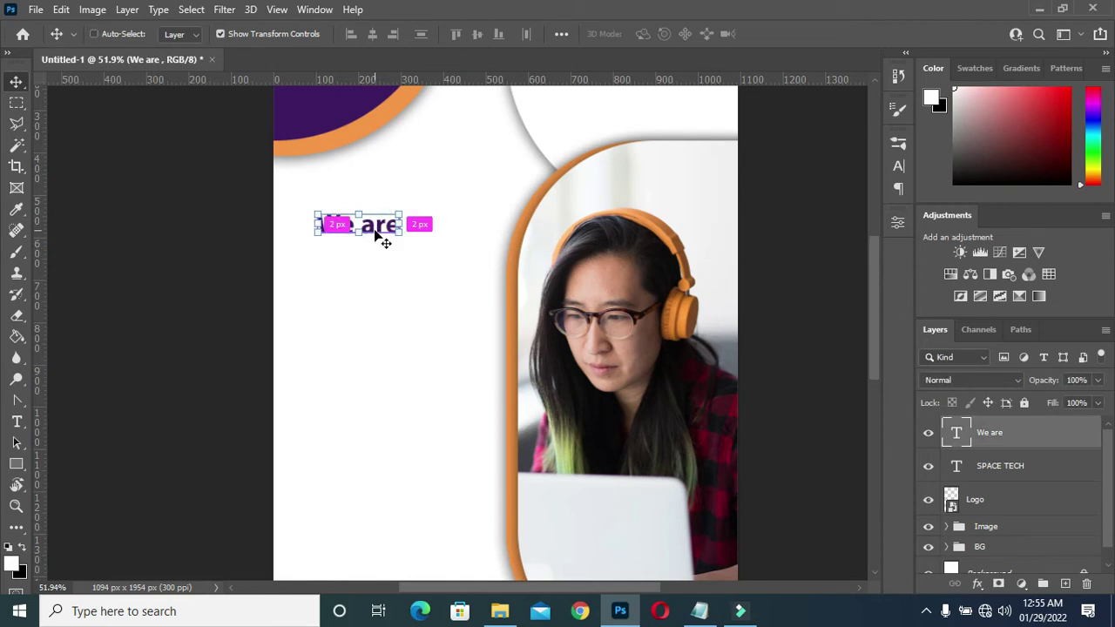
pyautogui.hotkey('ctrl', 'j')
pyautogui.moveTo(377, 230); pyautogui.dragTo(376, 252)
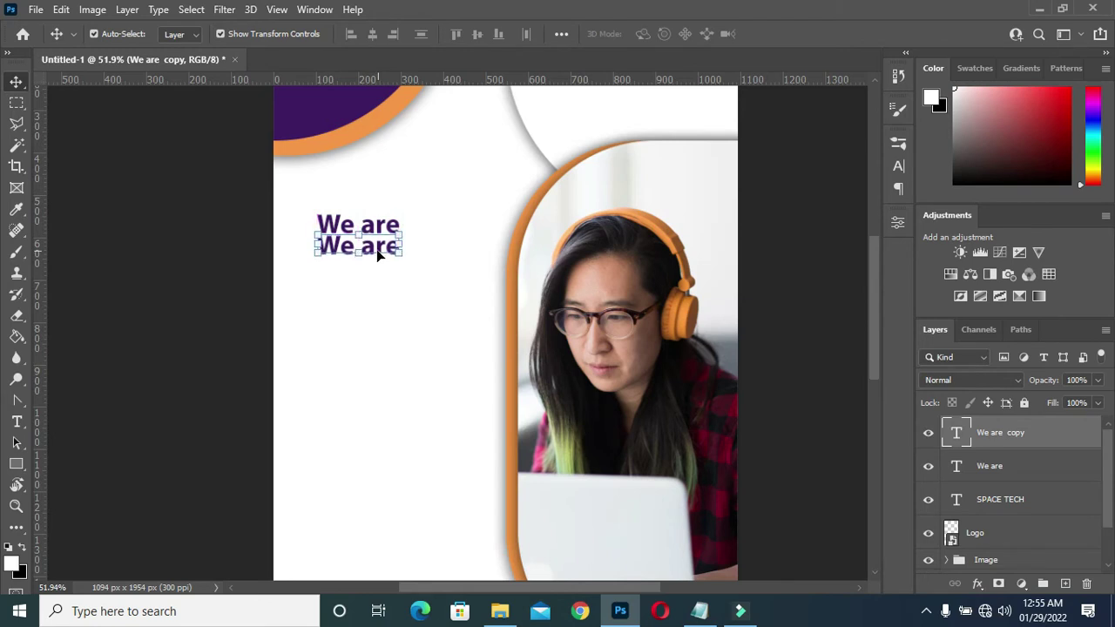
# Step: Replace the wording of the duplicated "We are" line with "Digital" copied from the Notepad text file
pyautogui.press('t')
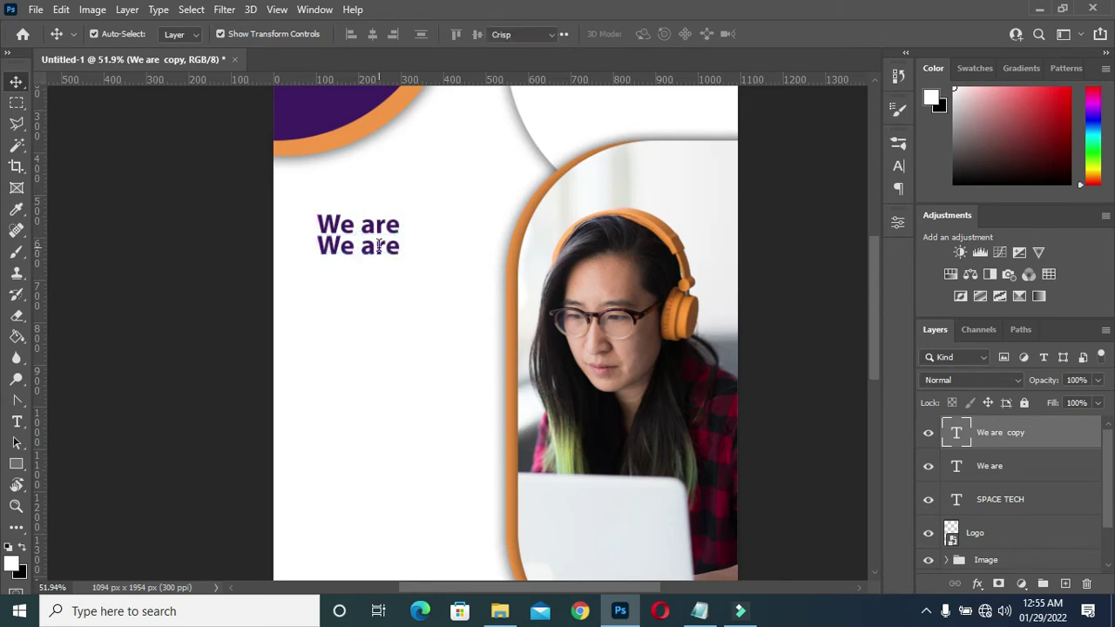
pyautogui.click(374, 248)
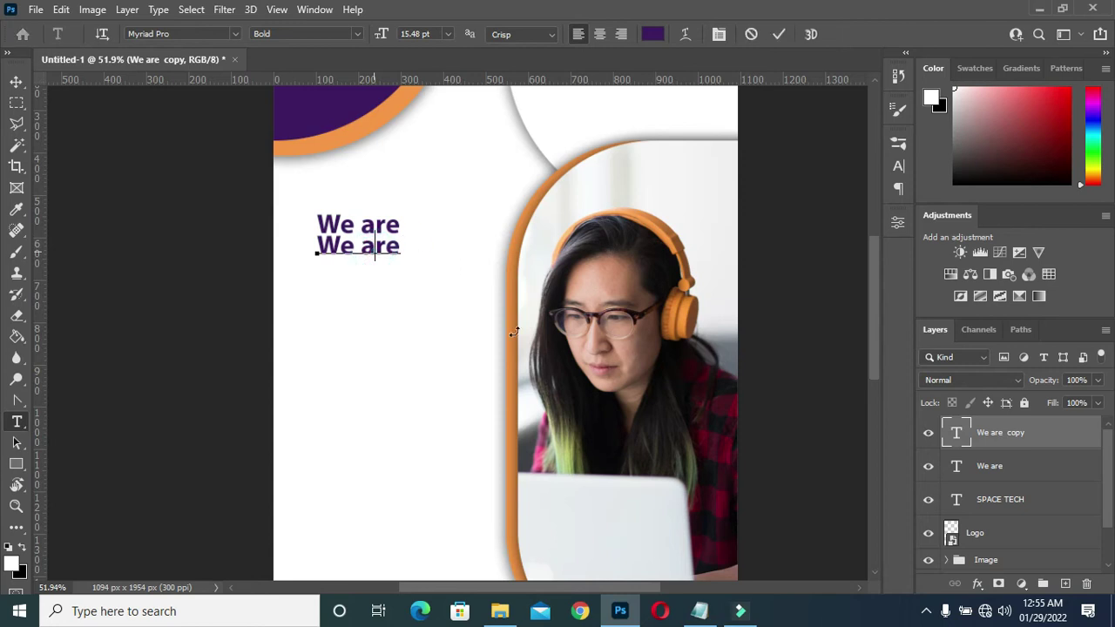
pyautogui.hotkey('ctrl', 'a')
pyautogui.hotkey('alt', 'Tab')
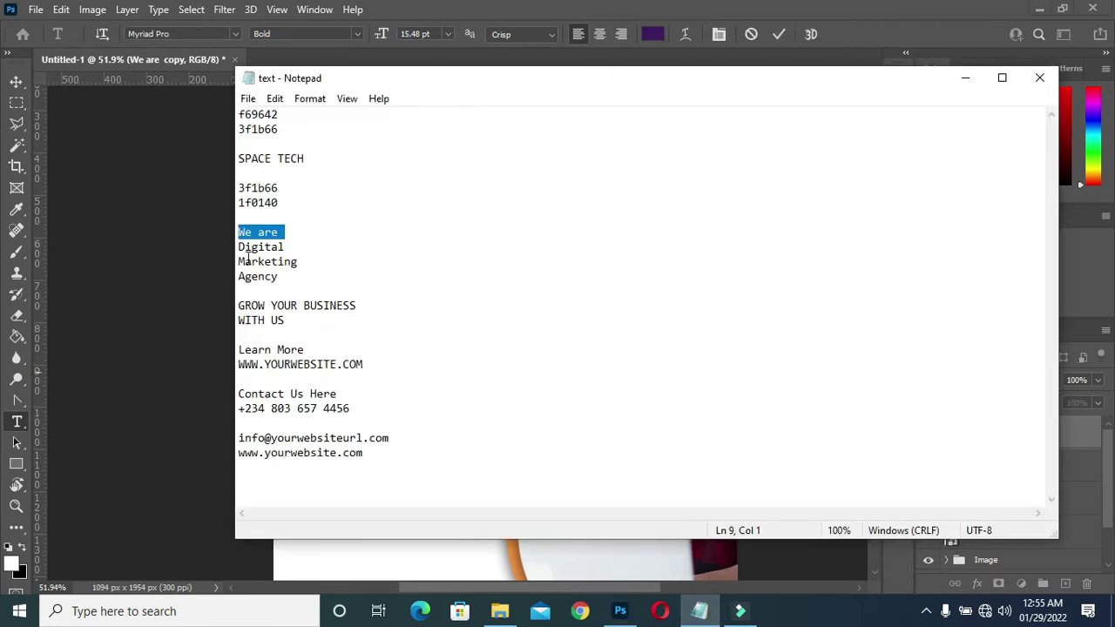
pyautogui.moveTo(288, 246); pyautogui.dragTo(234, 247)
pyautogui.hotkey('ctrl', 'c')
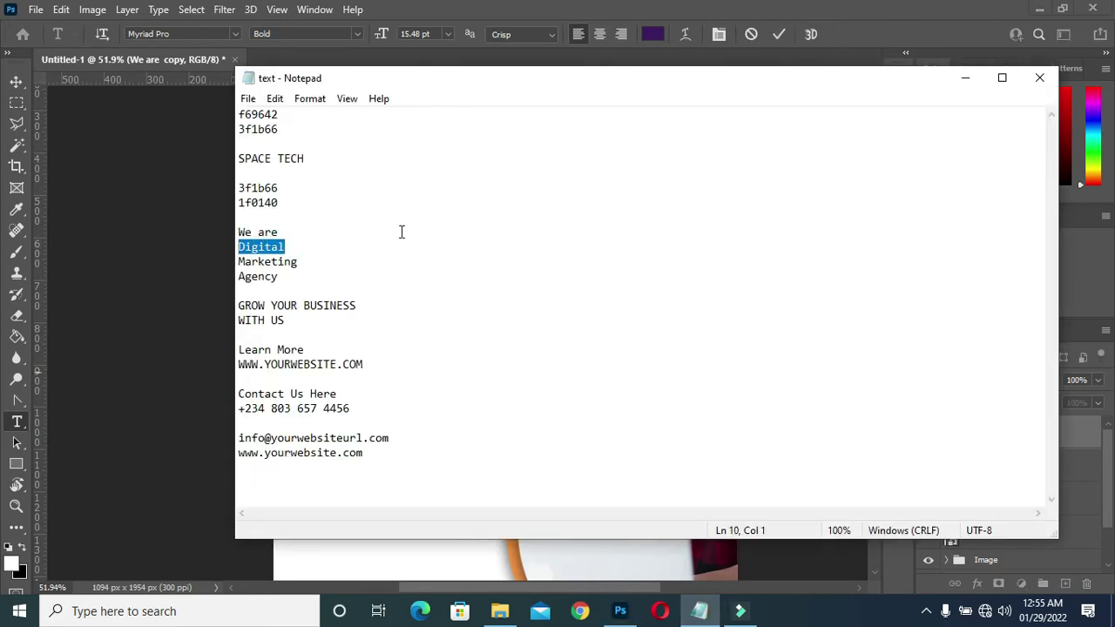
pyautogui.click(964, 77)
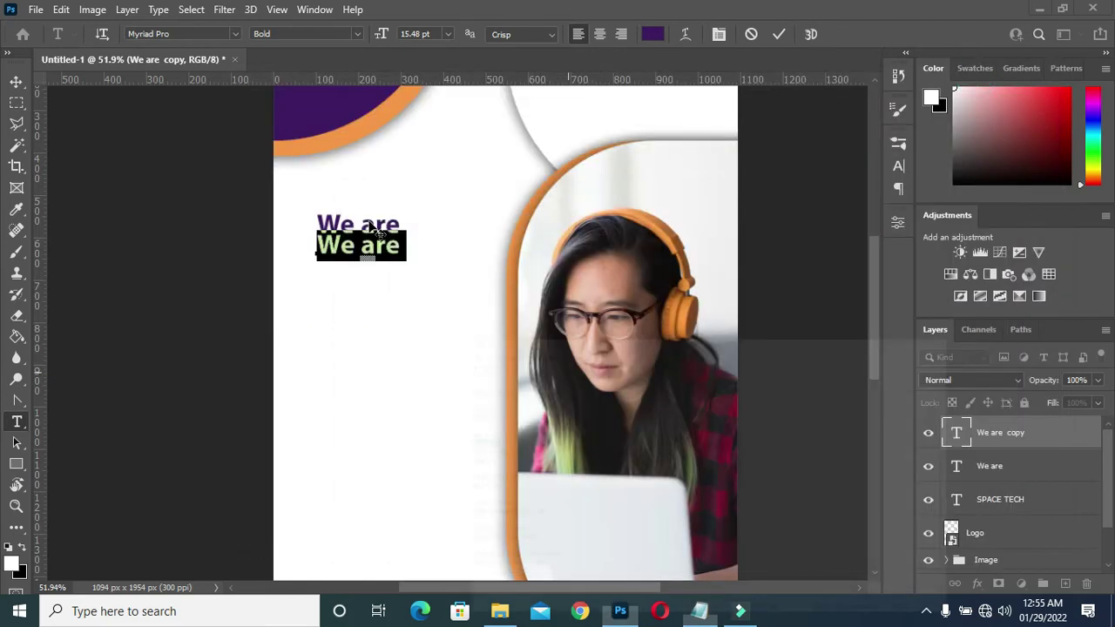
pyautogui.hotkey('ctrl', 'v')
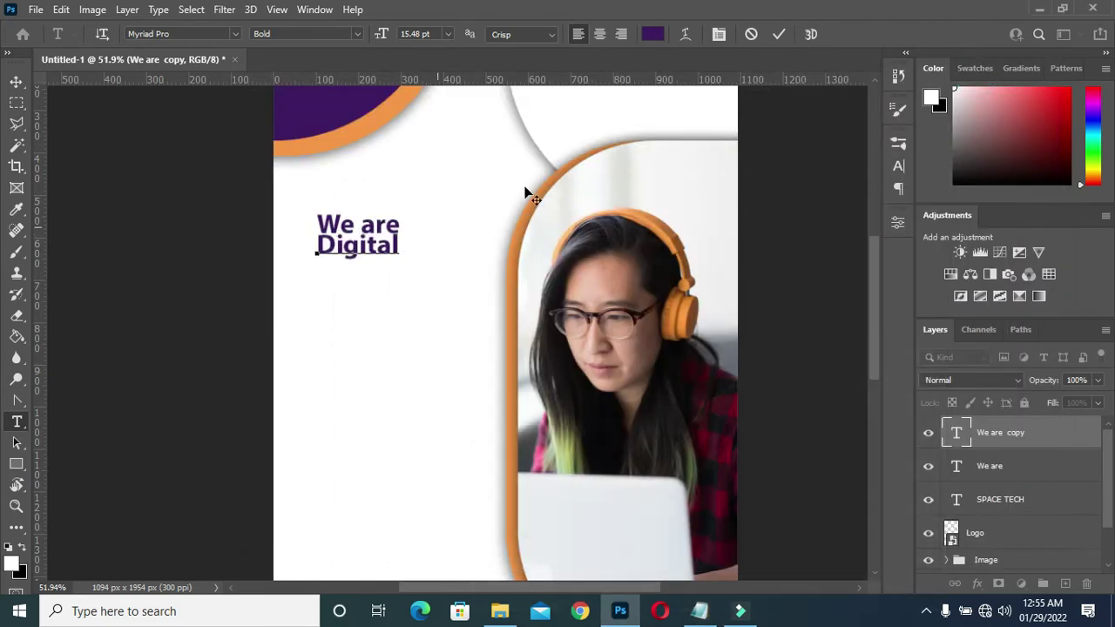
pyautogui.click(780, 35)
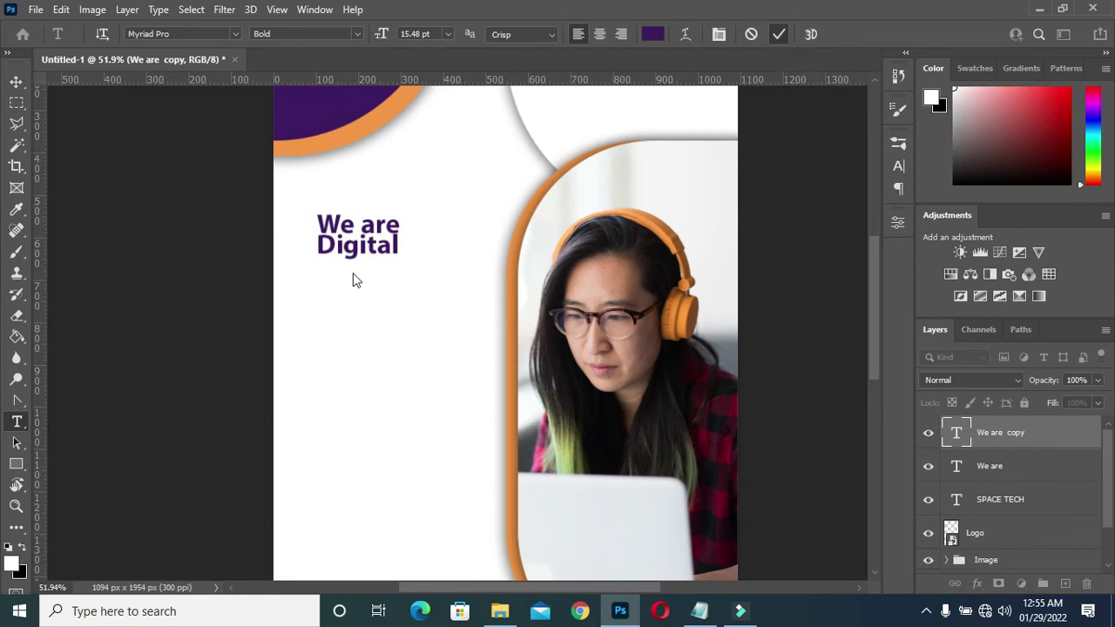
# Step: Scale the "Digital" text up to about 116%, keeping its left edge aligned with "We are"
pyautogui.scroll(2, 281, 220)
pyautogui.hotkey('ctrl', 'Return')
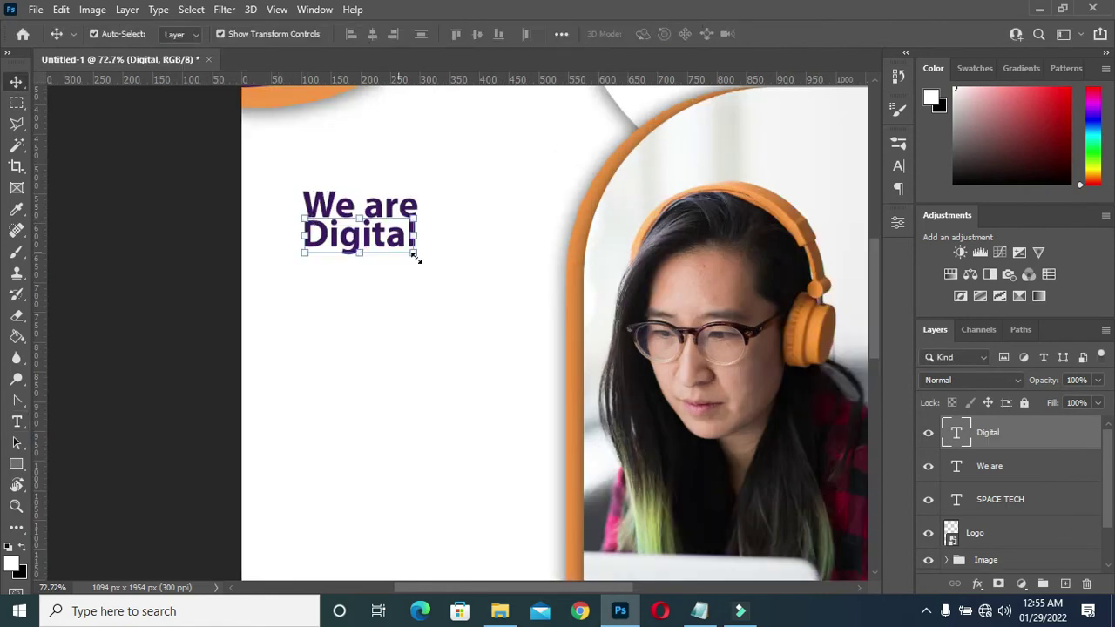
pyautogui.click(413, 255)
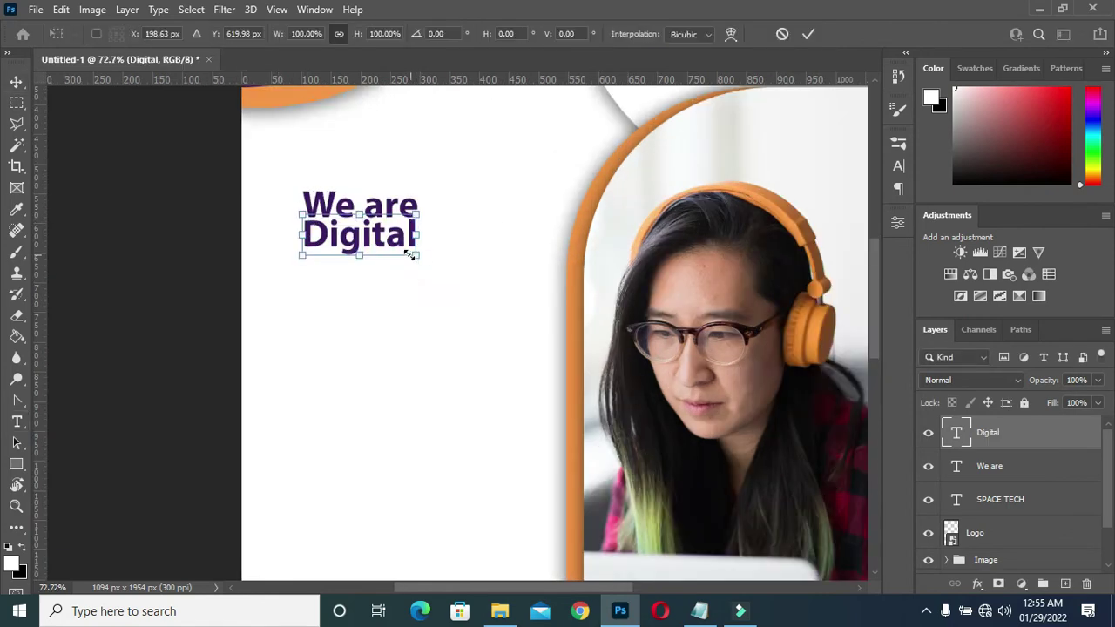
pyautogui.scroll(1, 413, 256)
pyautogui.moveTo(418, 256); pyautogui.dragTo(441, 263)
pyautogui.click(807, 33)
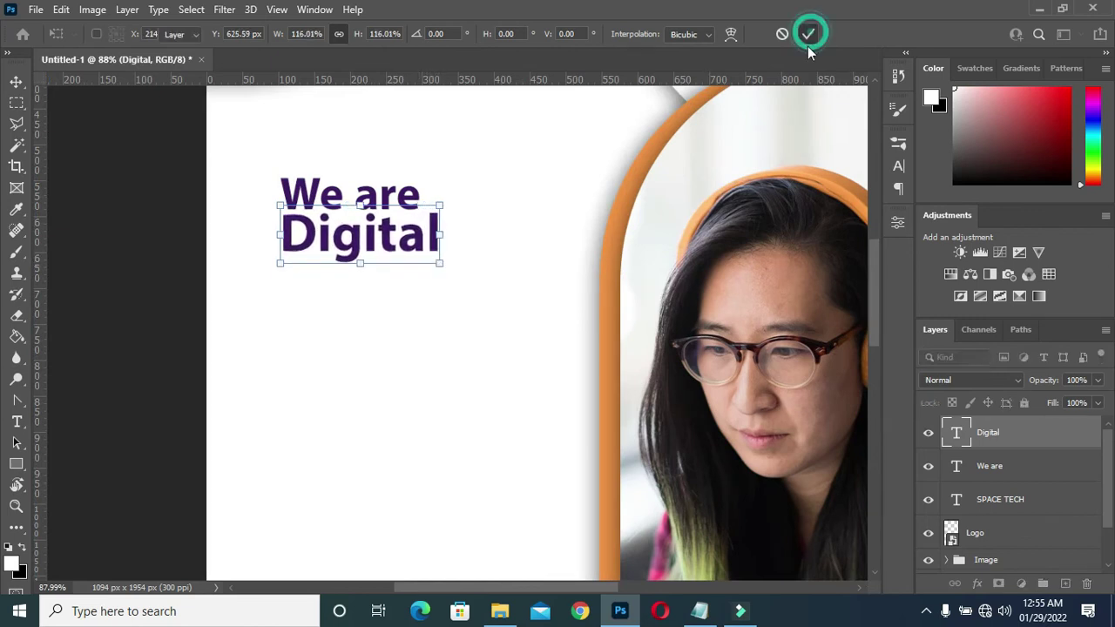
# Step: Recolour the "Digital" text to the dark purple 1f0140 copied from the Notepad text file
pyautogui.click(696, 609)
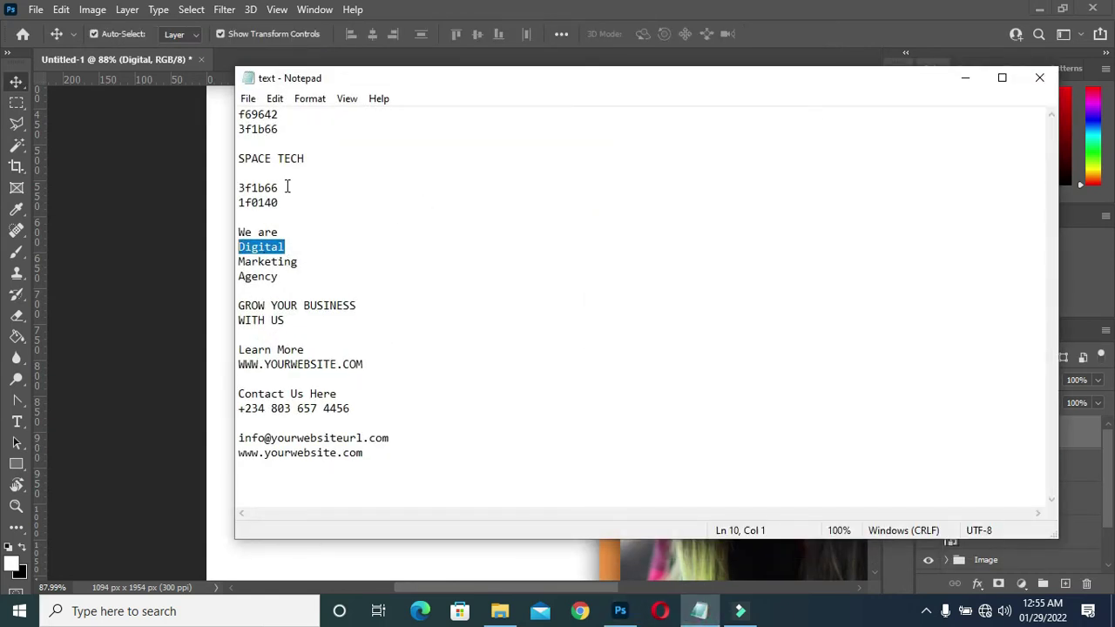
pyautogui.moveTo(281, 202); pyautogui.dragTo(231, 206)
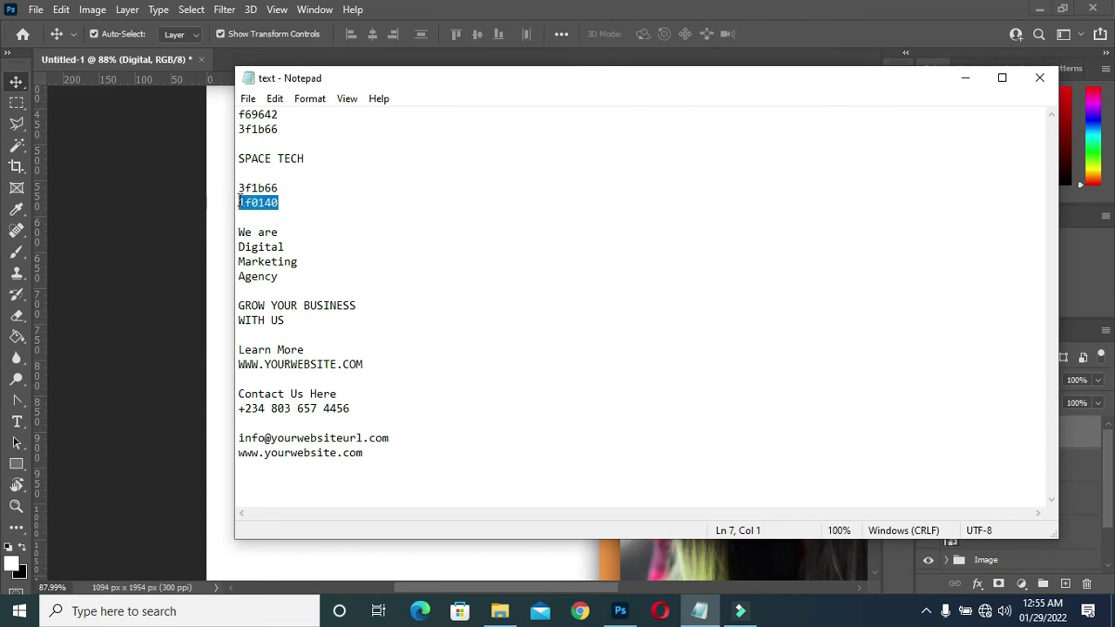
pyautogui.click(965, 78)
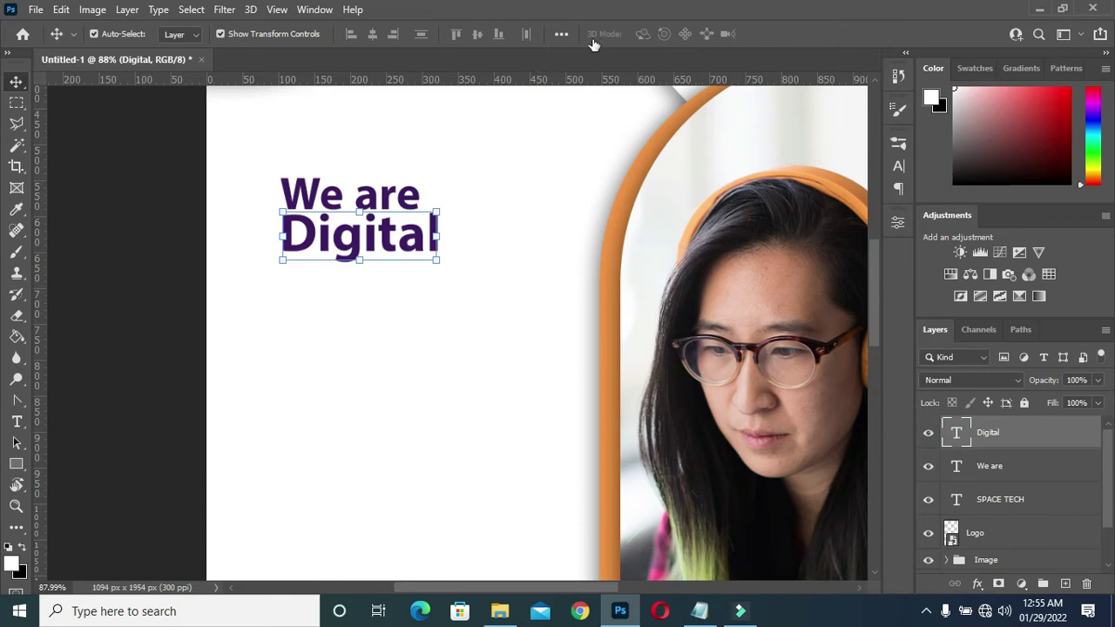
pyautogui.press('t')
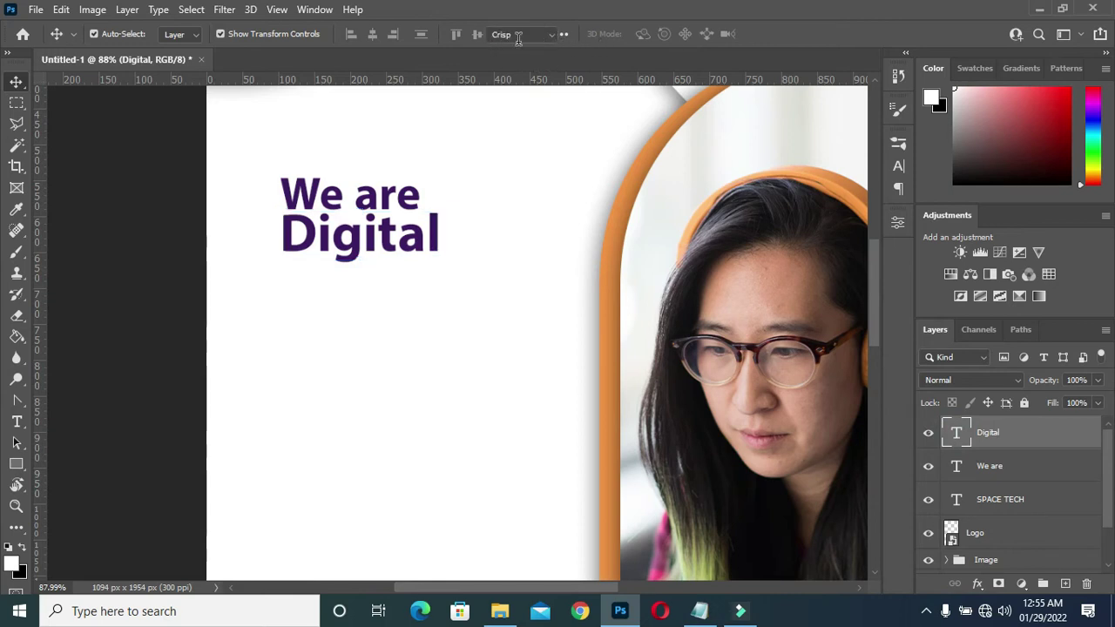
pyautogui.press('Return')
pyautogui.click(651, 35)
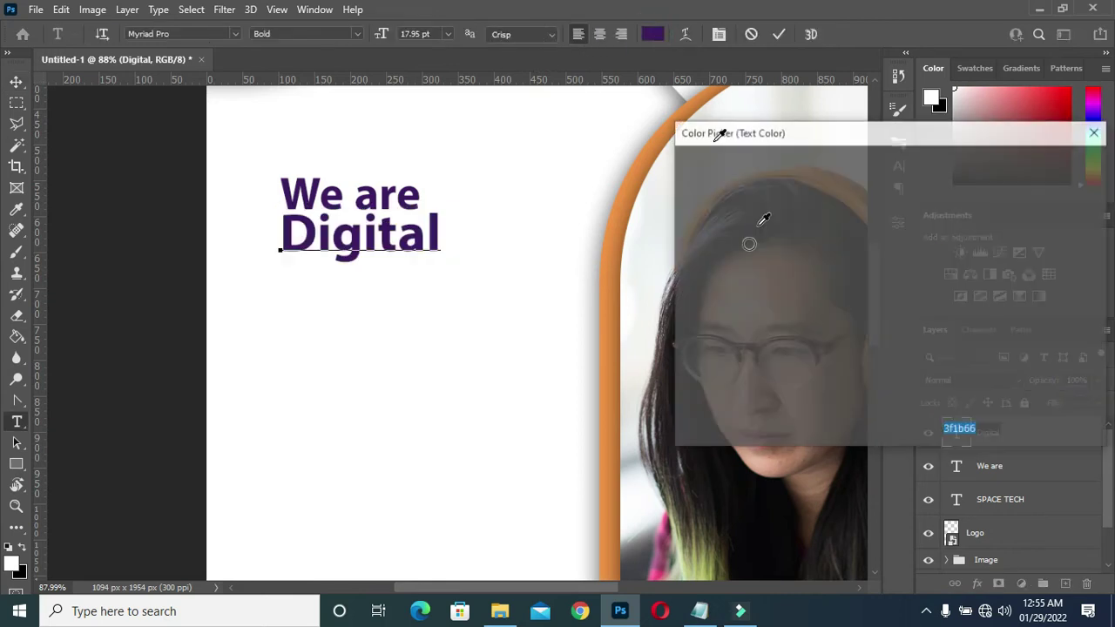
pyautogui.write('1f0140')
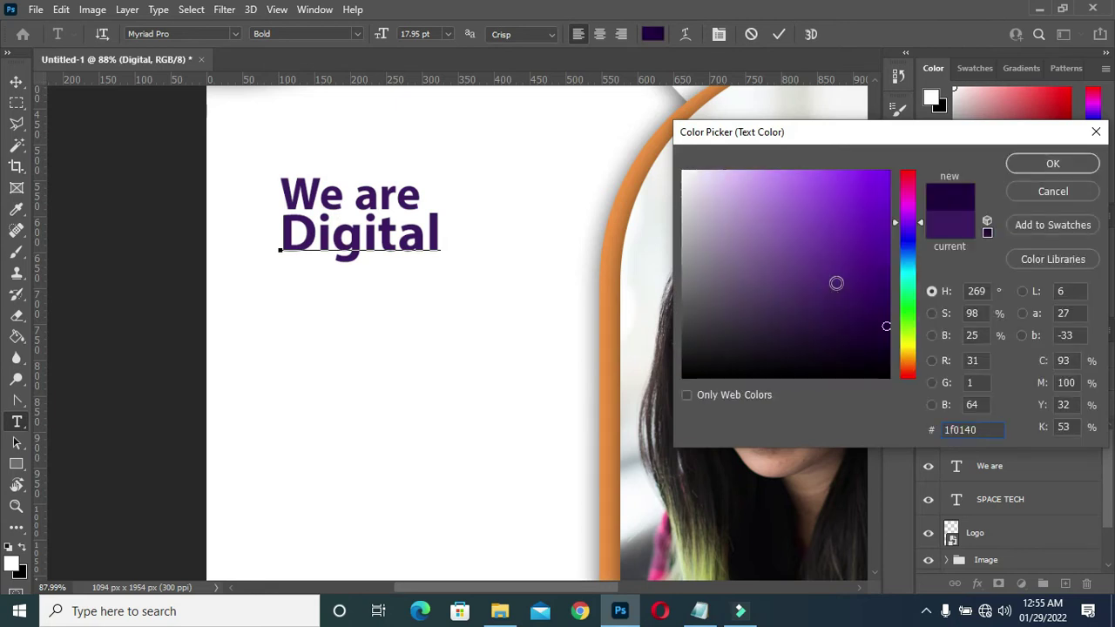
pyautogui.click(1051, 165)
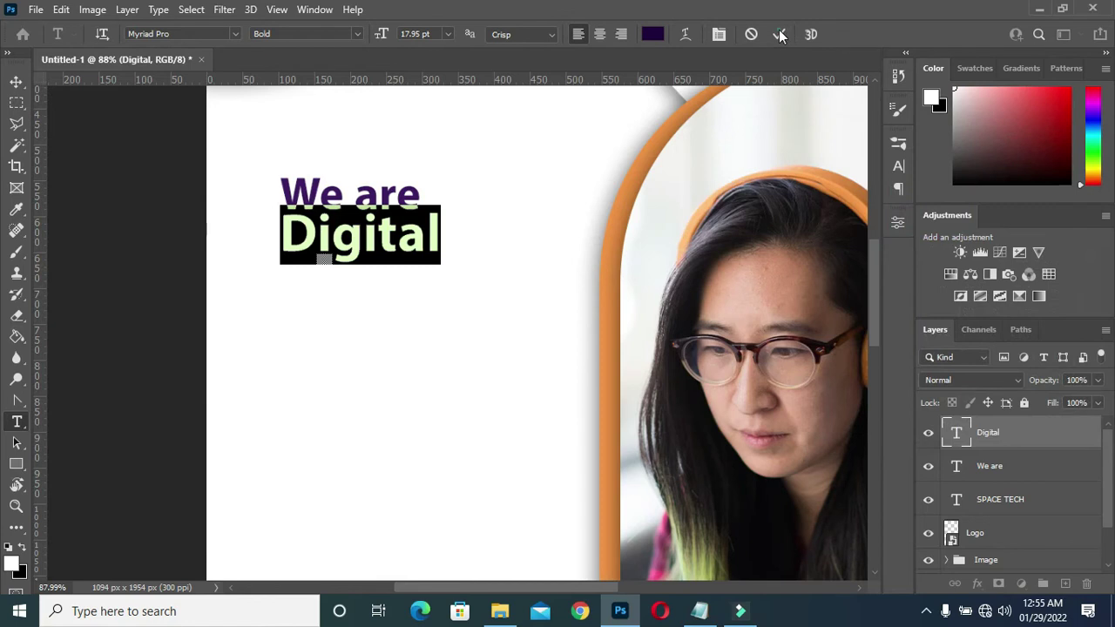
pyautogui.click(663, 119)
pyautogui.press('Escape')
pyautogui.press('v')
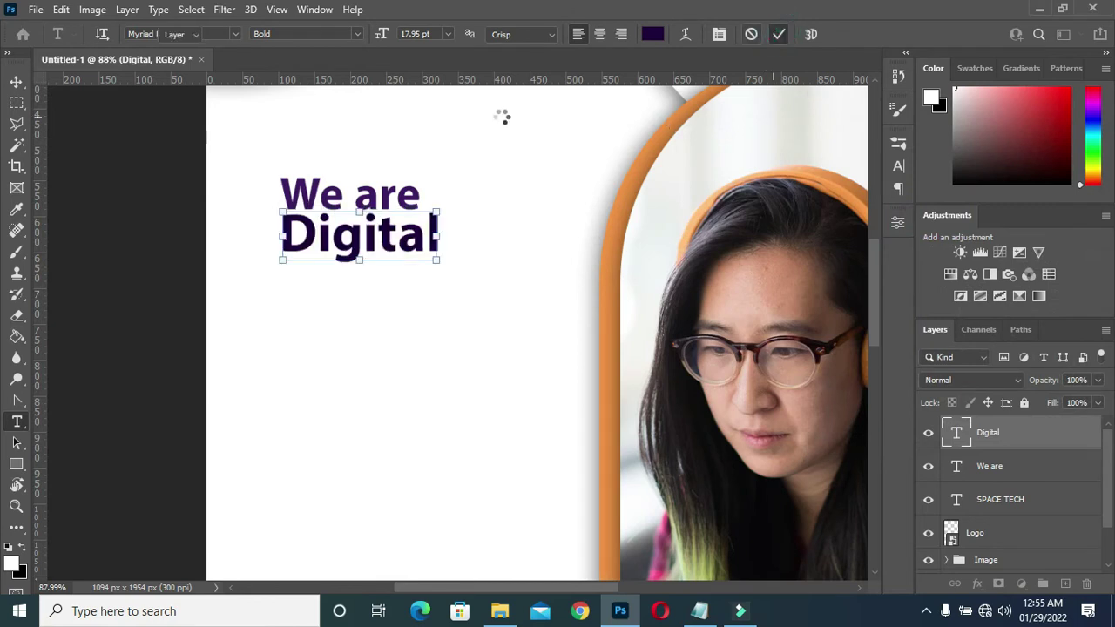
# Step: Duplicate the "We are" text and place the copy directly below "Digital", keeping it aligned with the lines above
pyautogui.scroll(-3, 500, 124)
pyautogui.click(201, 186)
pyautogui.scroll(1, 478, 208)
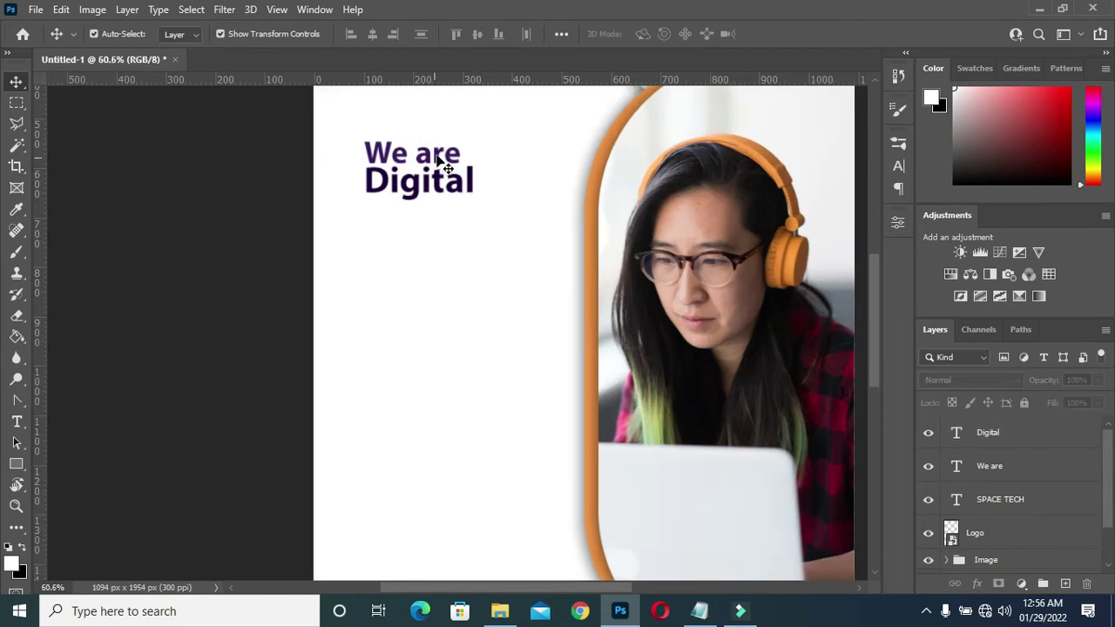
pyautogui.click(437, 157)
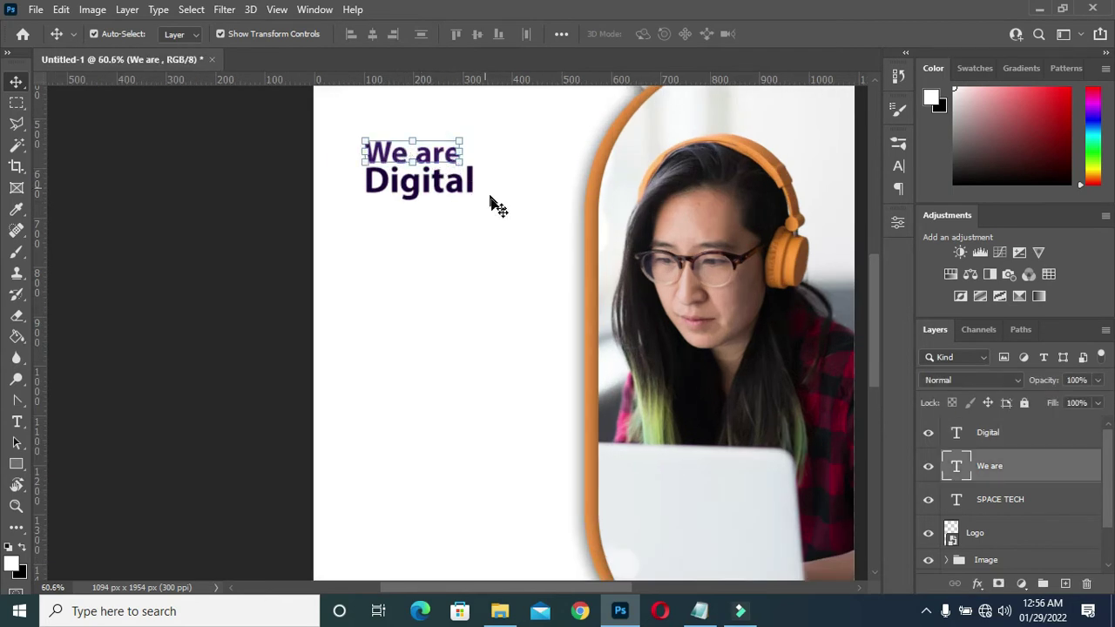
pyautogui.hotkey('ctrl', 'j')
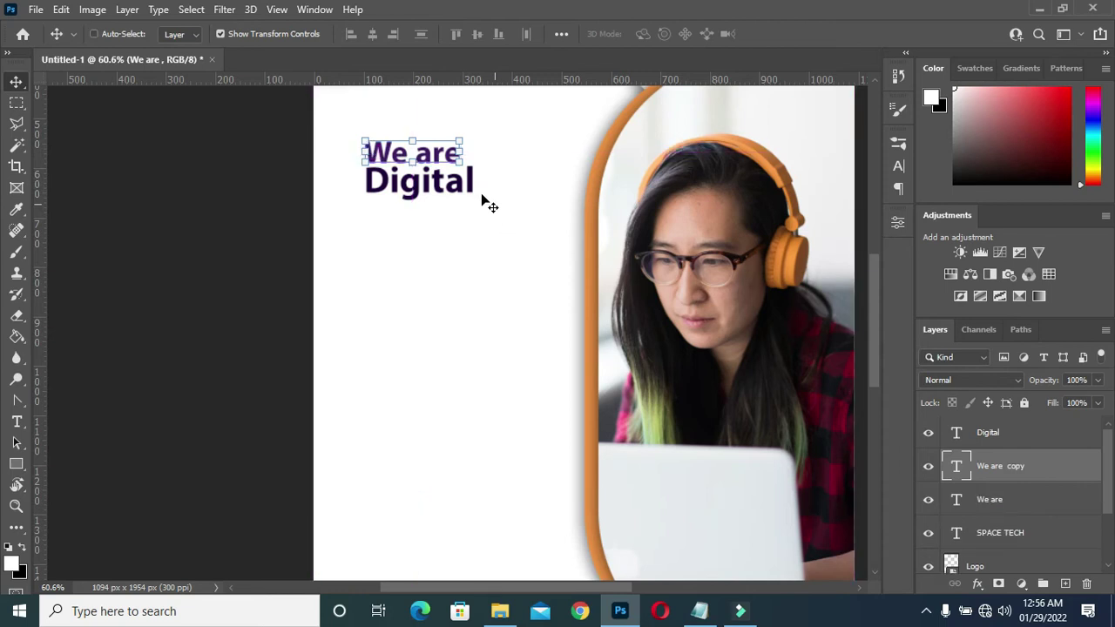
pyautogui.moveTo(435, 155); pyautogui.dragTo(435, 214)
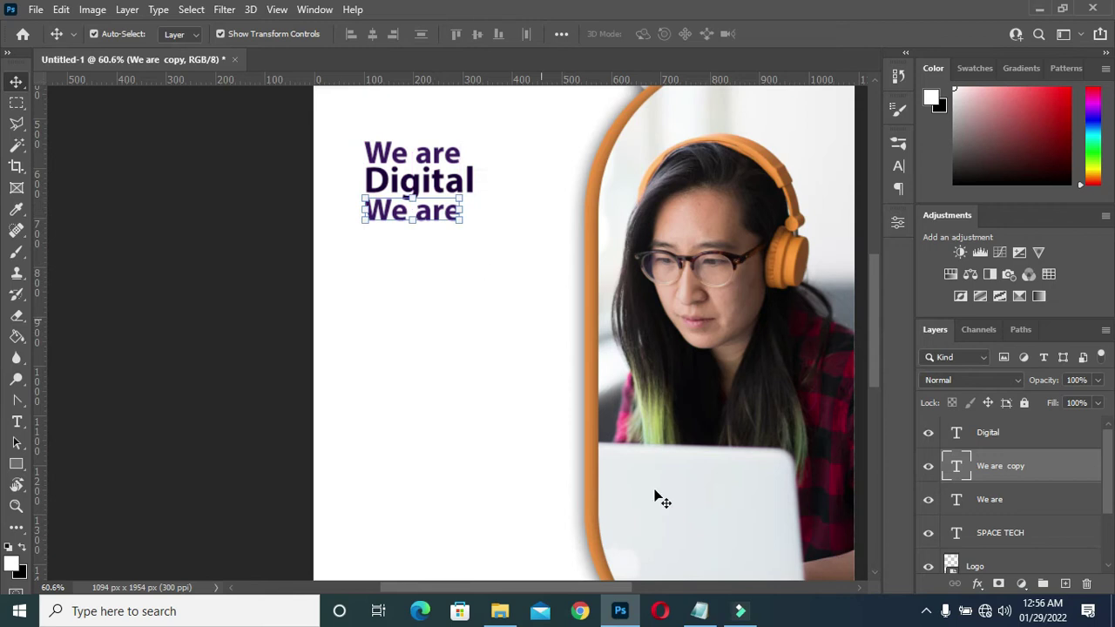
# Step: Replace the wording of the copied "We are" line below "Digital" with "Marketing" copied from the Notepad text file
pyautogui.click(699, 611)
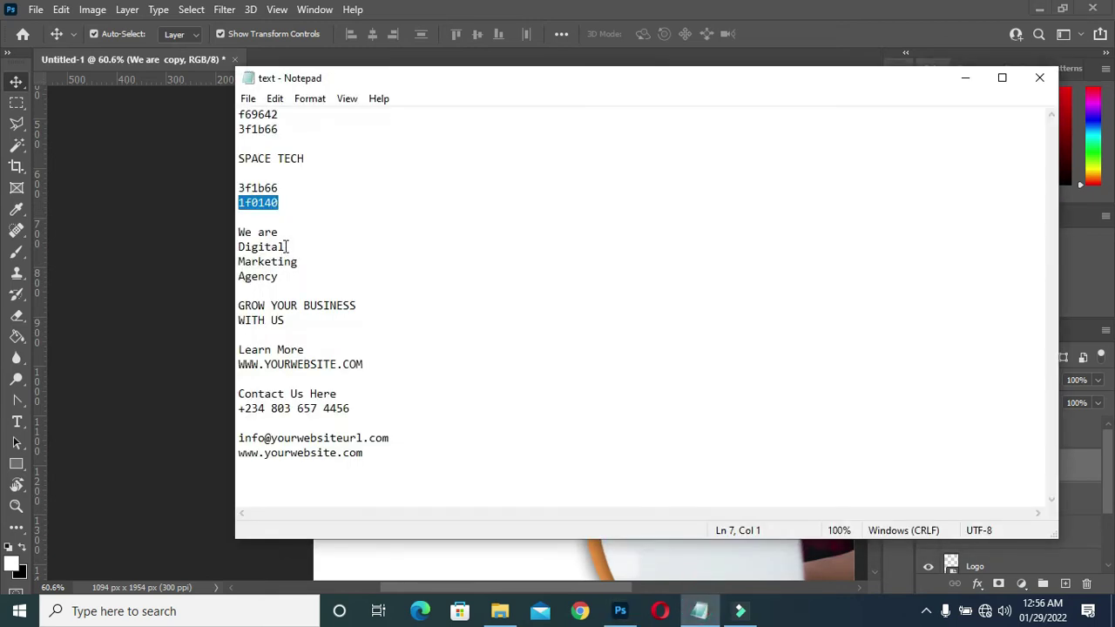
pyautogui.moveTo(305, 261); pyautogui.dragTo(238, 262)
pyautogui.hotkey('ctrl', 'c')
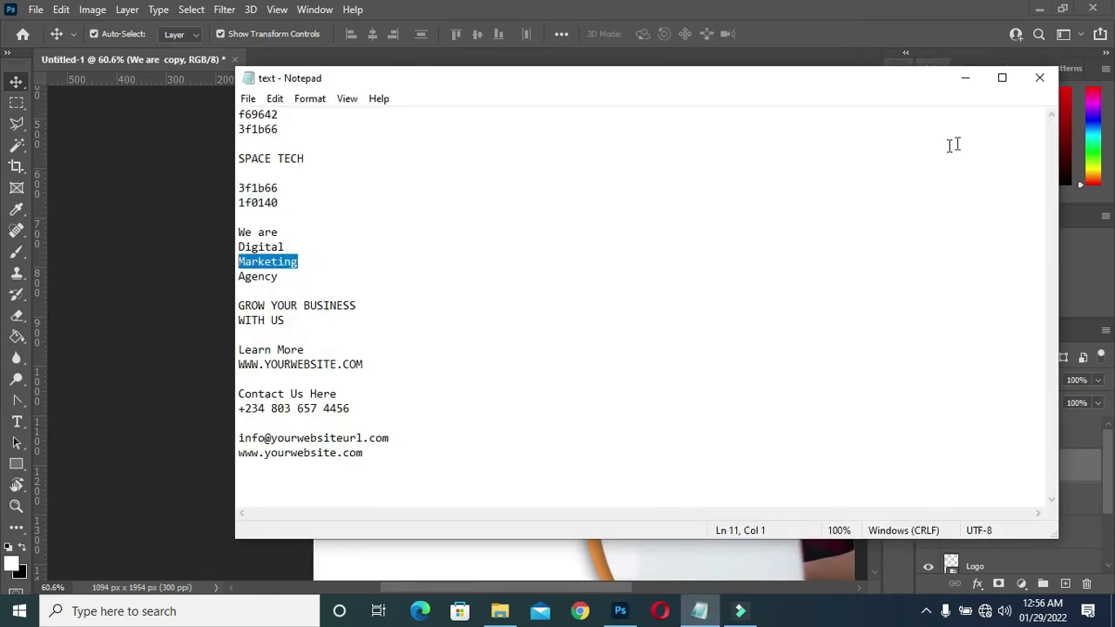
pyautogui.click(965, 77)
pyautogui.click(451, 223)
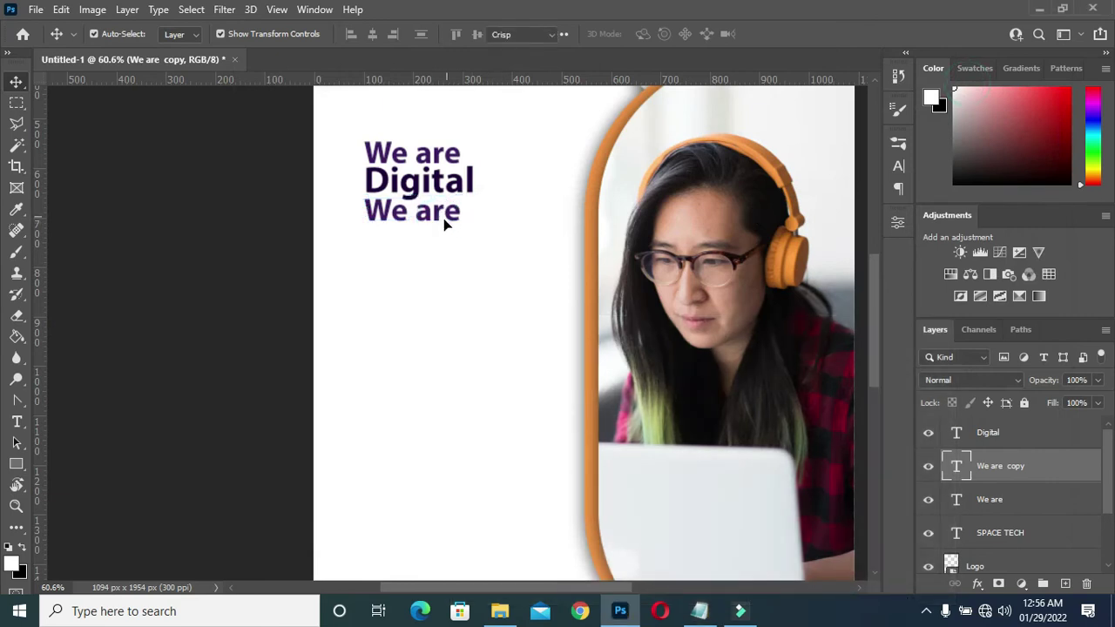
pyautogui.hotkey('ctrl', 'a')
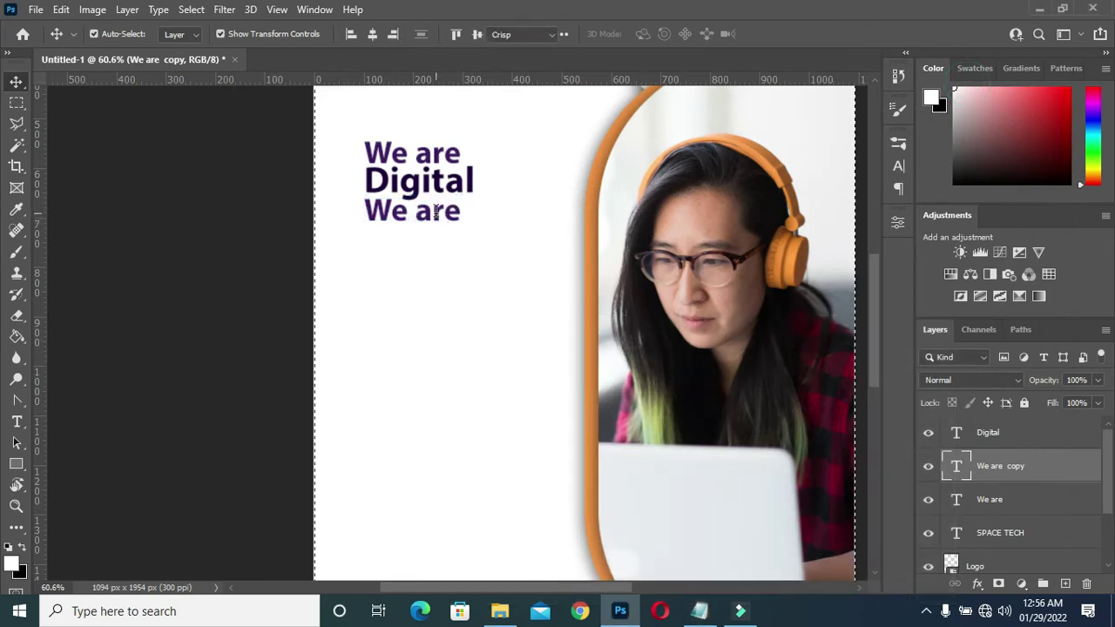
pyautogui.press('t')
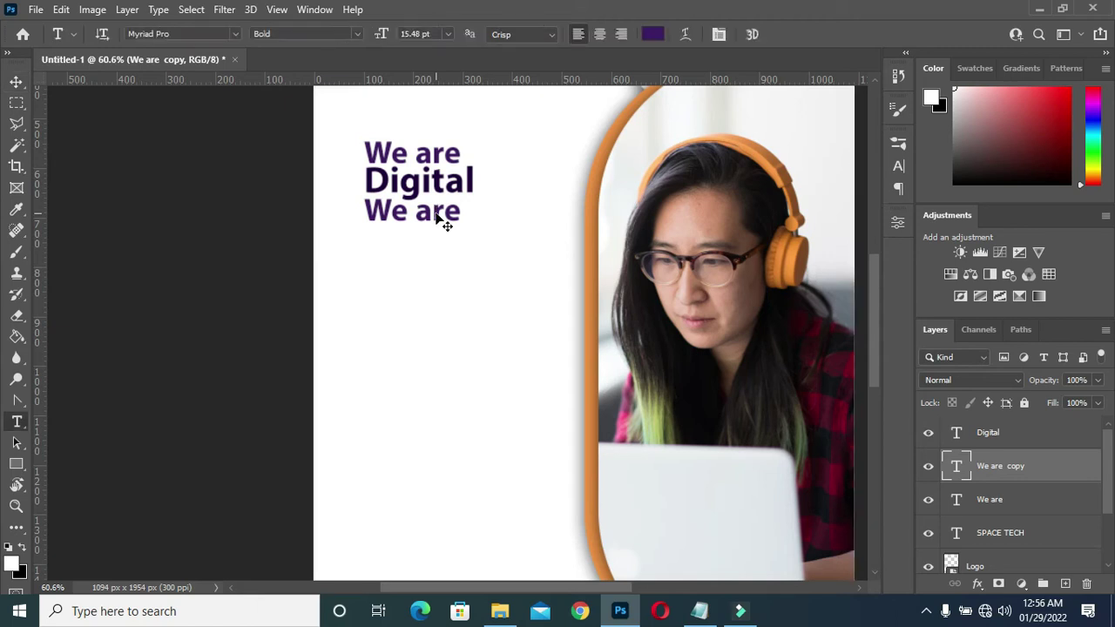
pyautogui.click(434, 210)
pyautogui.hotkey('ctrl', 'a')
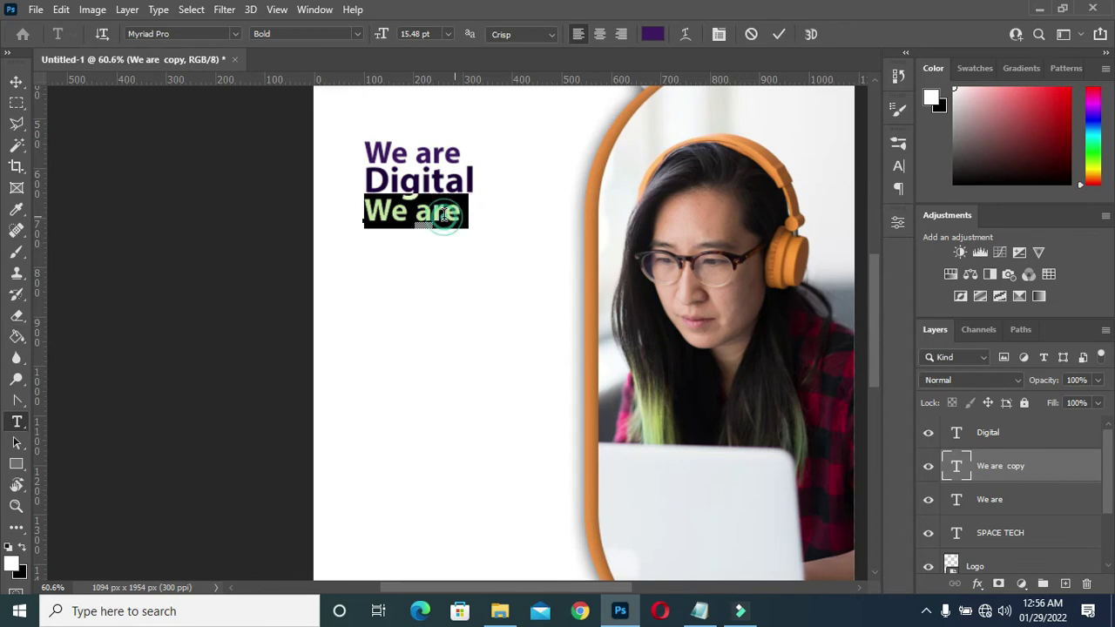
pyautogui.press('End')
pyautogui.hotkey('ctrl', 'a')
pyautogui.hotkey('ctrl', 'v')
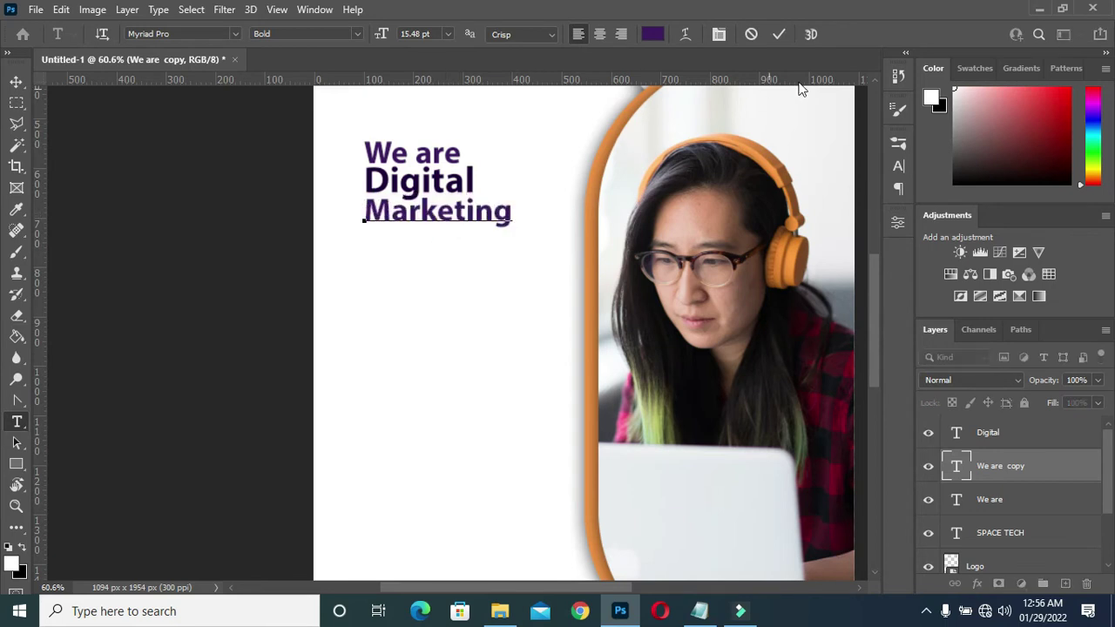
pyautogui.click(781, 34)
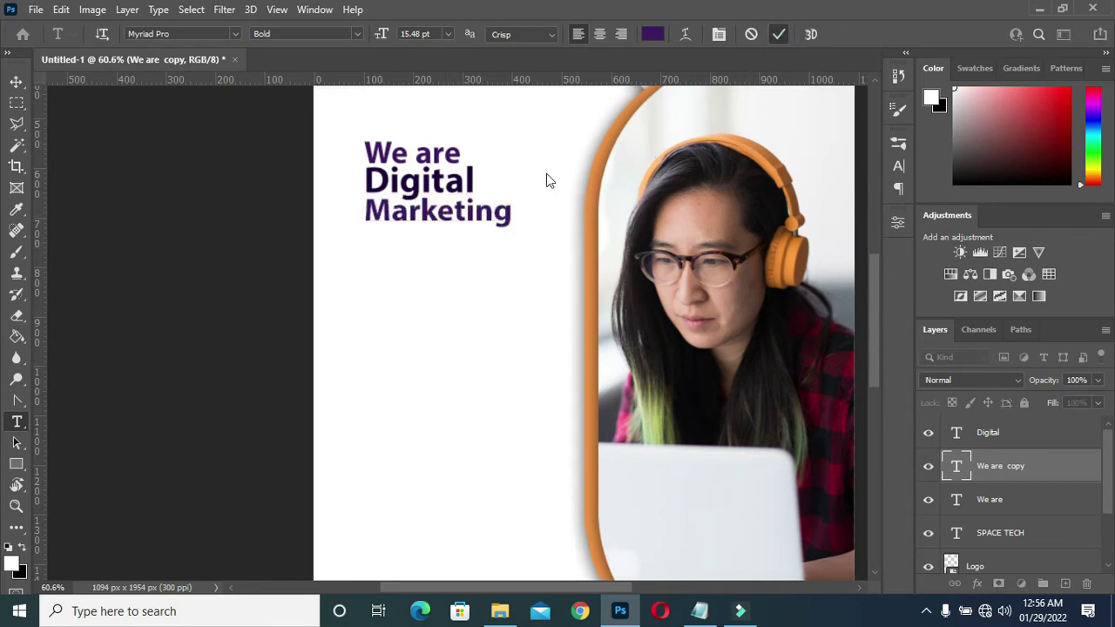
# Step: Recolour the "Marketing" text to the orange dc863b sampled from the curved frame around the photo
pyautogui.click(658, 38)
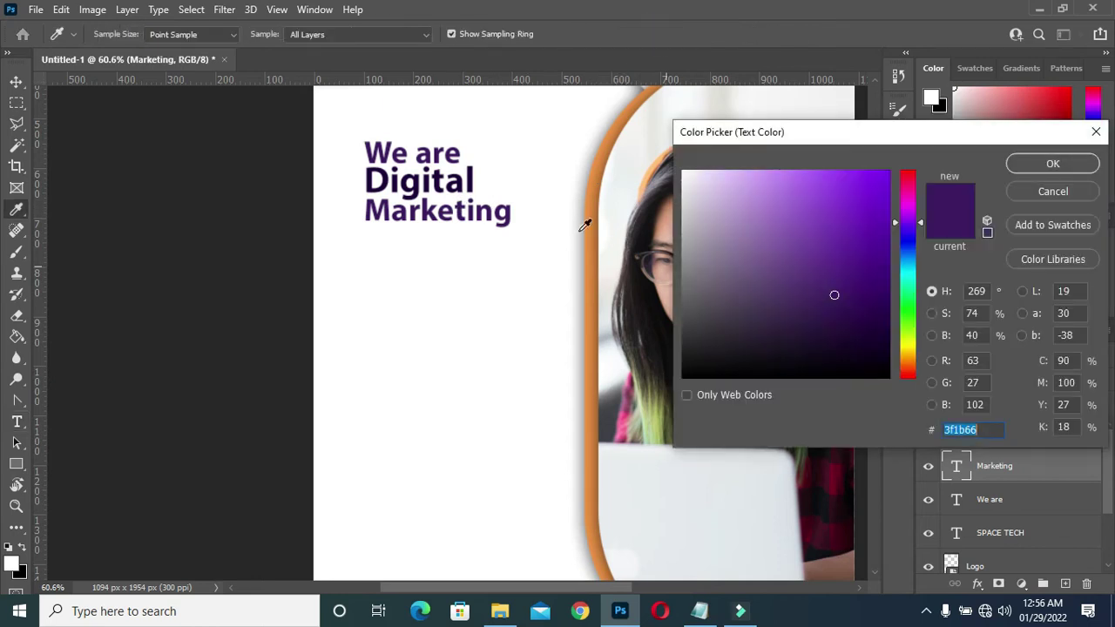
pyautogui.click(592, 239)
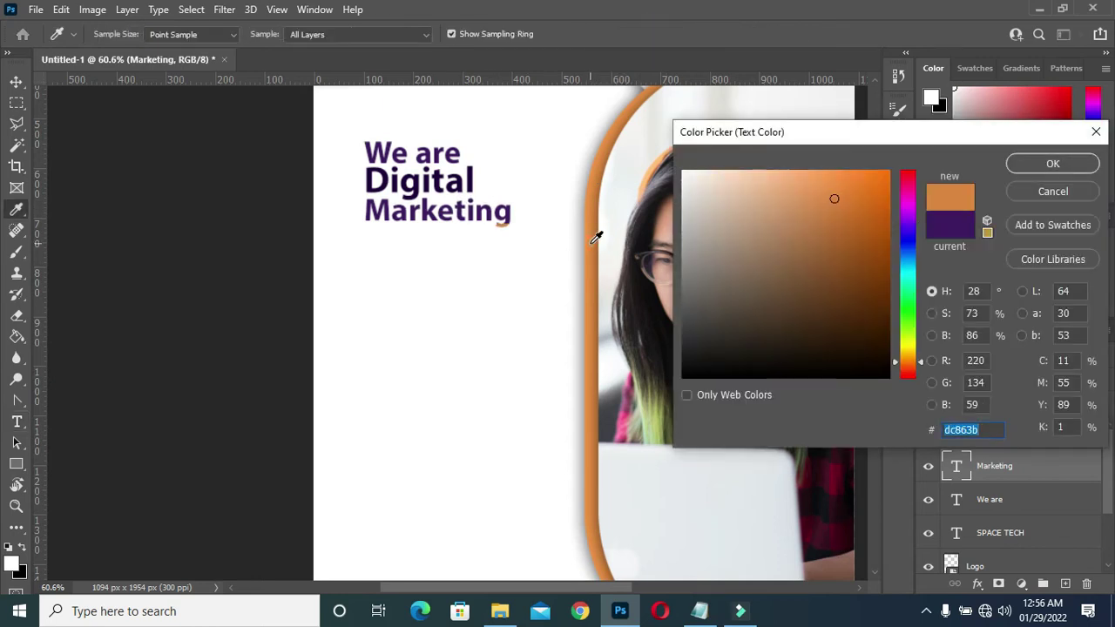
pyautogui.click(1058, 163)
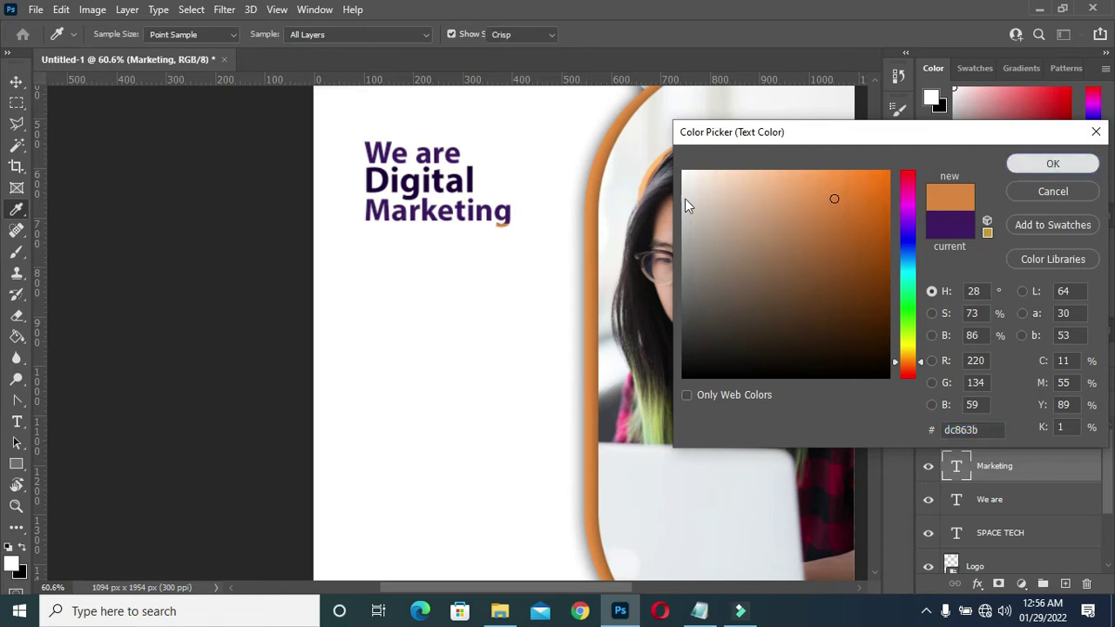
pyautogui.click(16, 84)
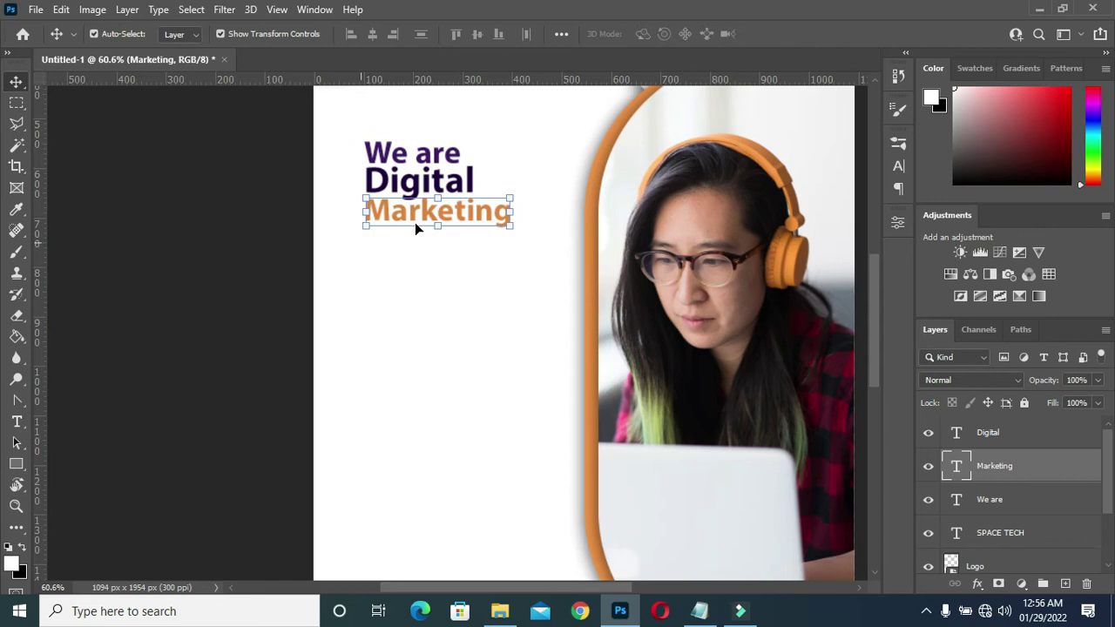
# Step: Copy the word "Agency" from the Notepad text file and return to the Photoshop design
pyautogui.scroll(-2, 415, 222)
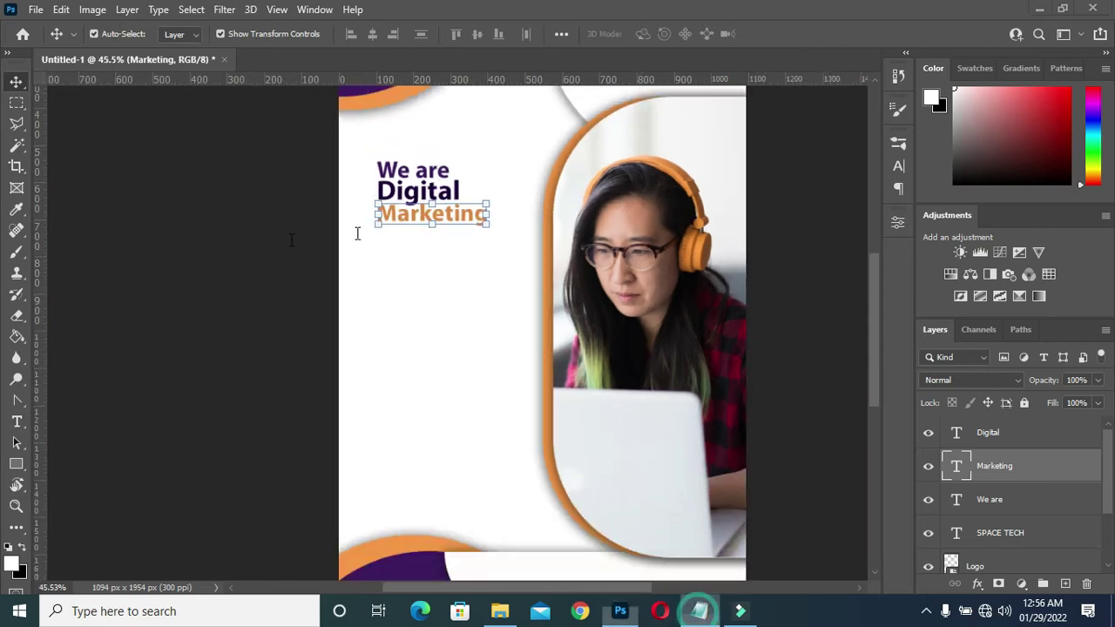
pyautogui.click(699, 610)
pyautogui.doubleClick(257, 276)
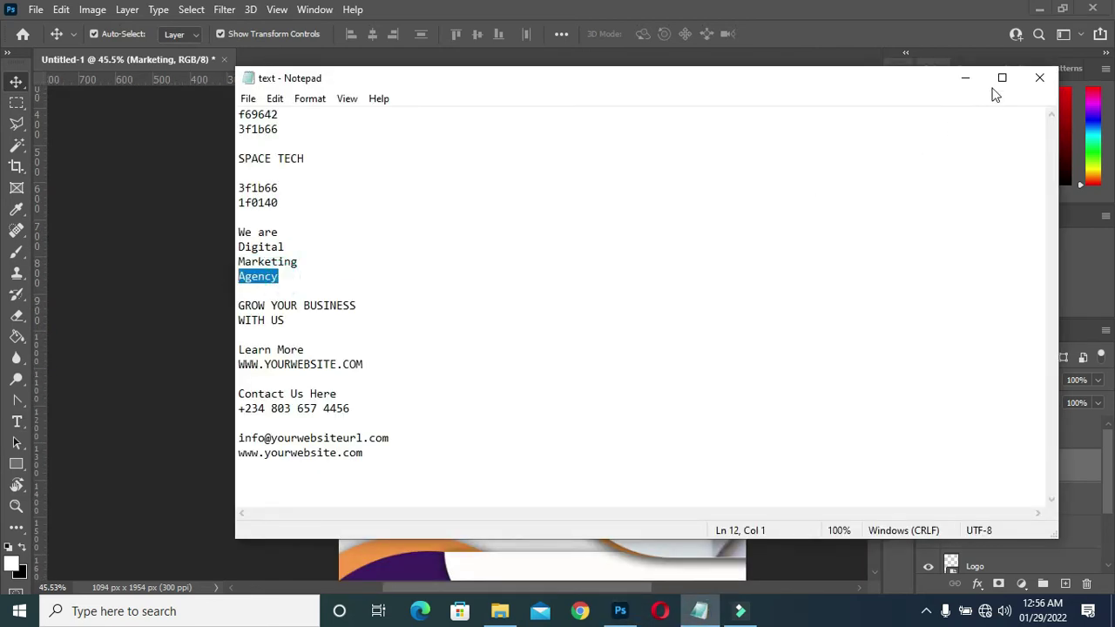
pyautogui.click(965, 78)
pyautogui.scroll(1, 427, 207)
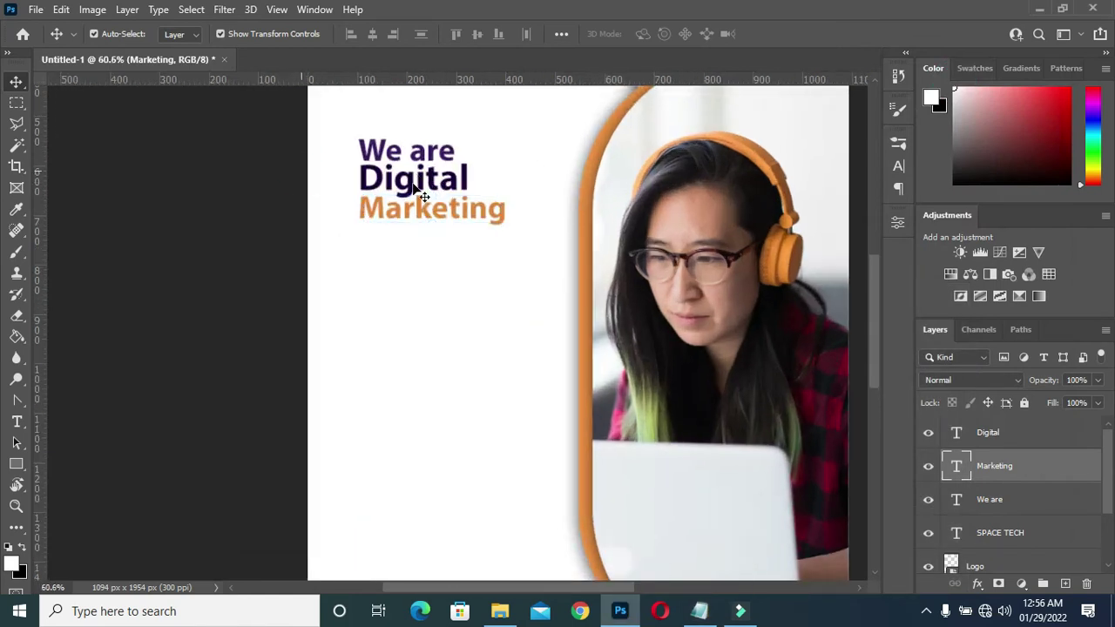
# Step: Duplicate the "Digital" text layer and move the "Marketing" layer between the copy and the original in the layer order
pyautogui.click(433, 183)
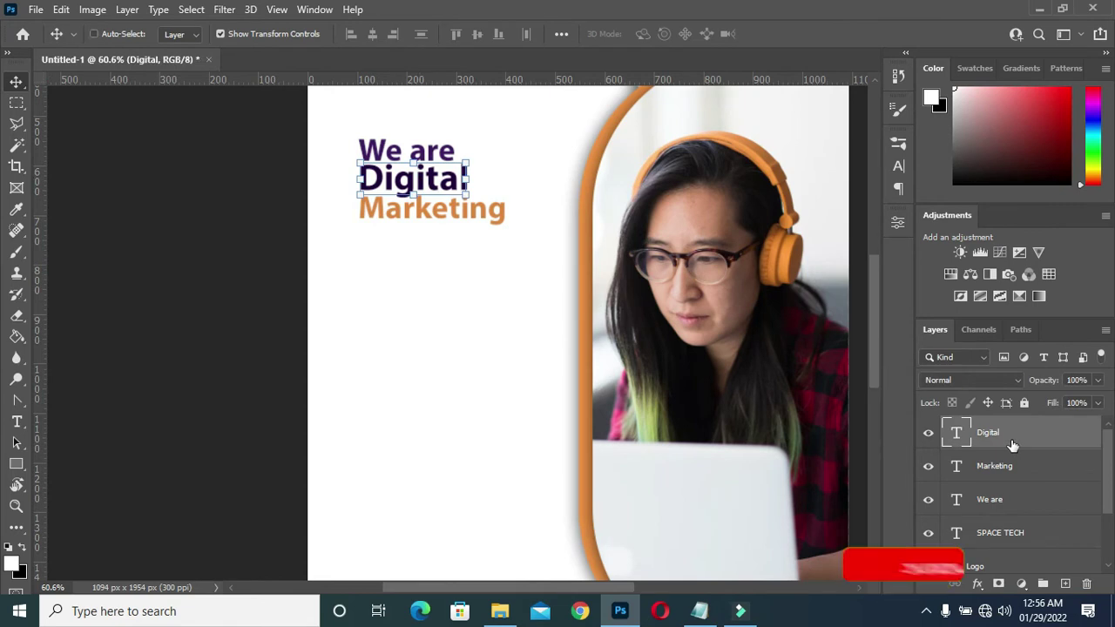
pyautogui.hotkey('ctrl', 'j')
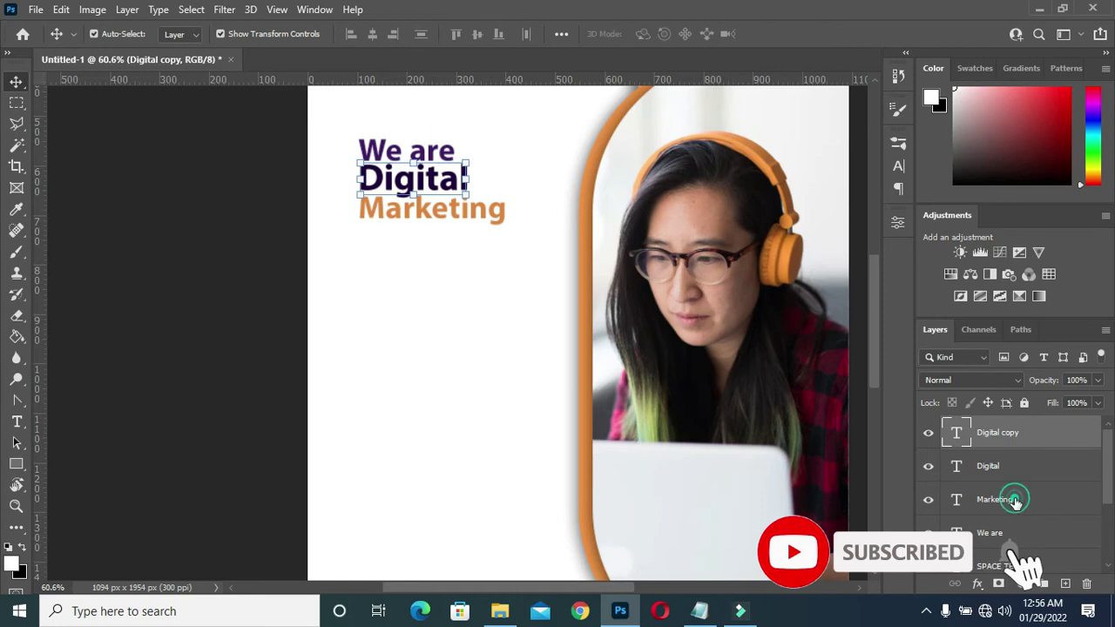
pyautogui.click(992, 499)
pyautogui.moveTo(1015, 503); pyautogui.dragTo(993, 455)
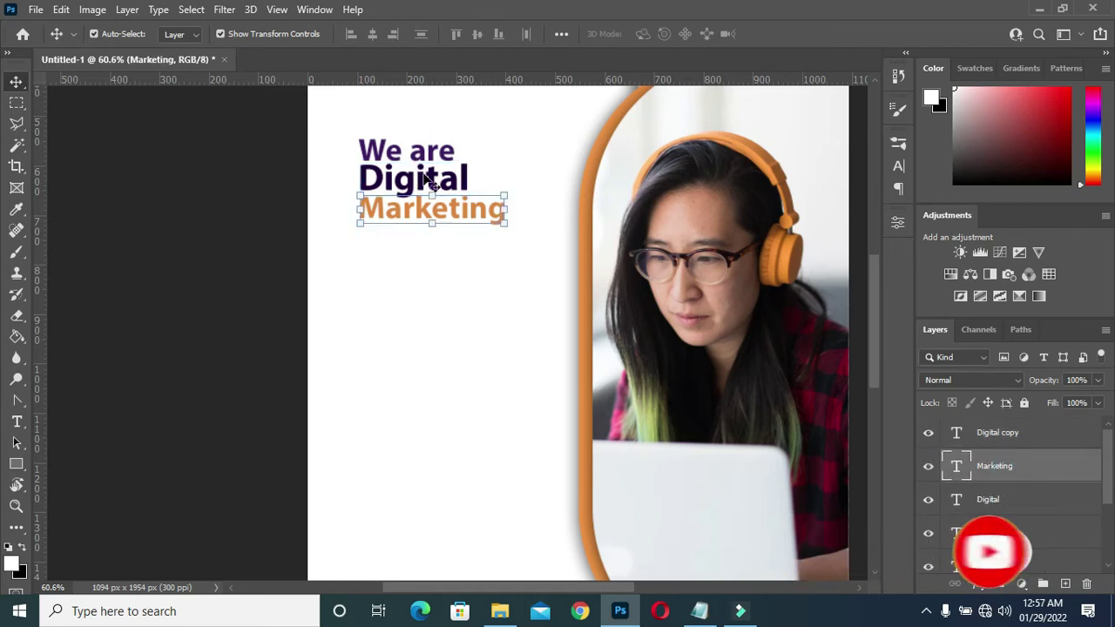
# Step: Place the duplicated "Digital" text directly below "Marketing", aligned with the start of the other headline lines
pyautogui.click(283, 180)
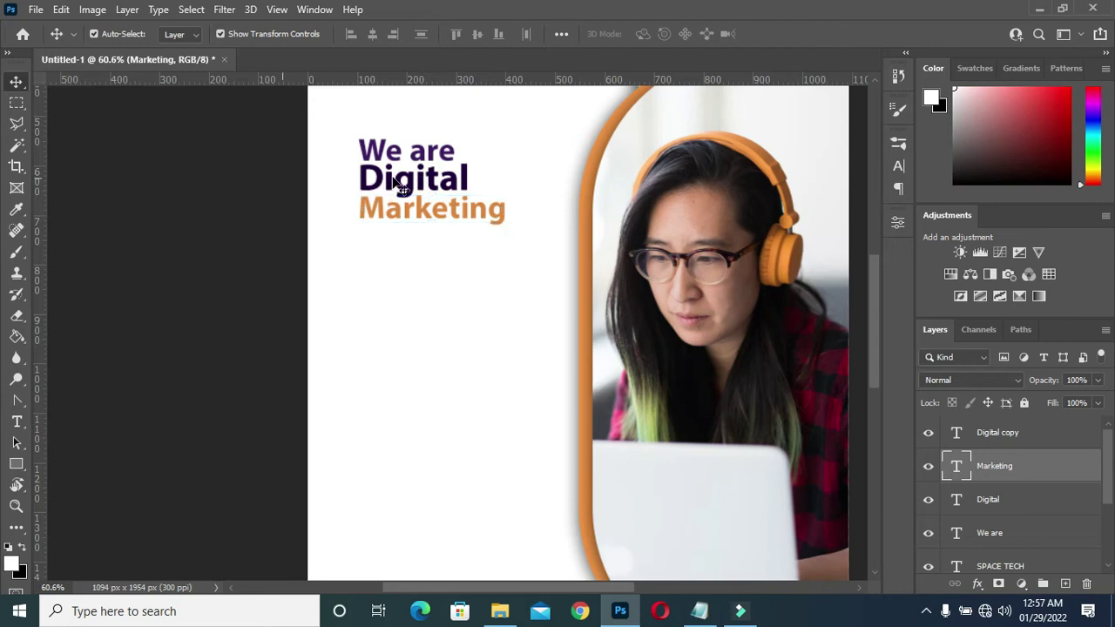
pyautogui.moveTo(418, 197); pyautogui.dragTo(418, 258)
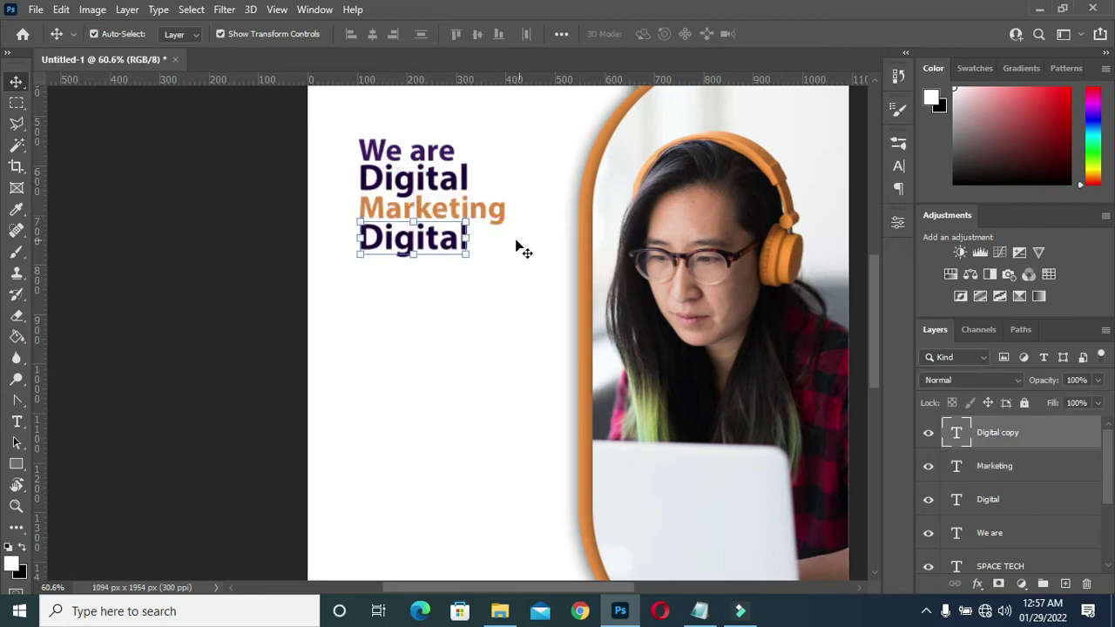
pyautogui.moveTo(419, 244); pyautogui.dragTo(419, 239)
# Step: Replace the wording of the duplicated "Digital" line below "Marketing" with "Agency"
pyautogui.doubleClick(419, 243)
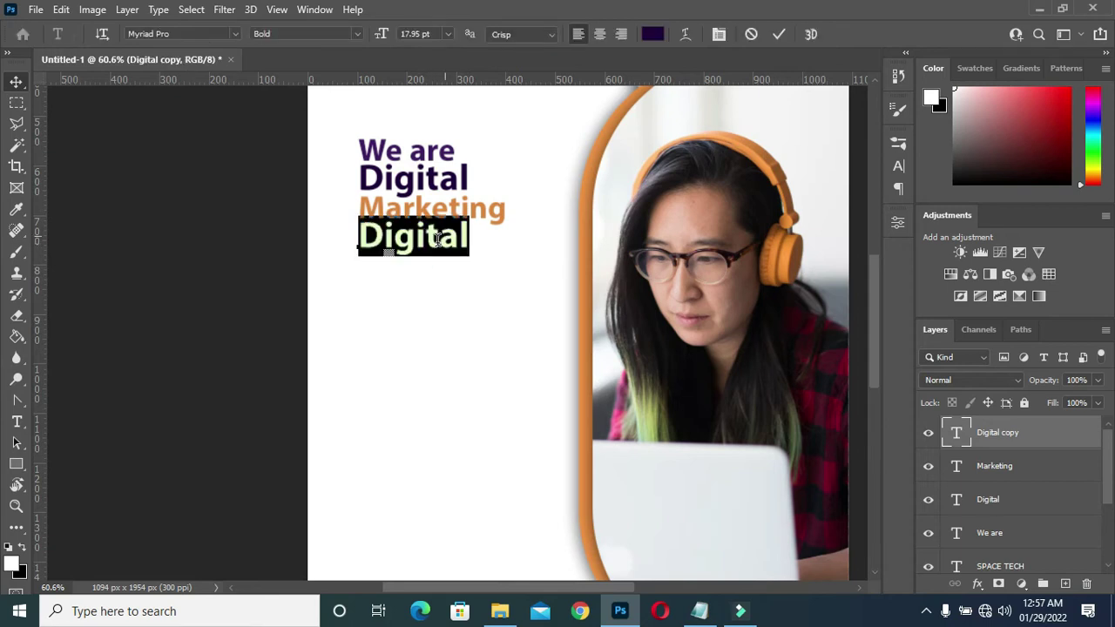
pyautogui.write('Agency')
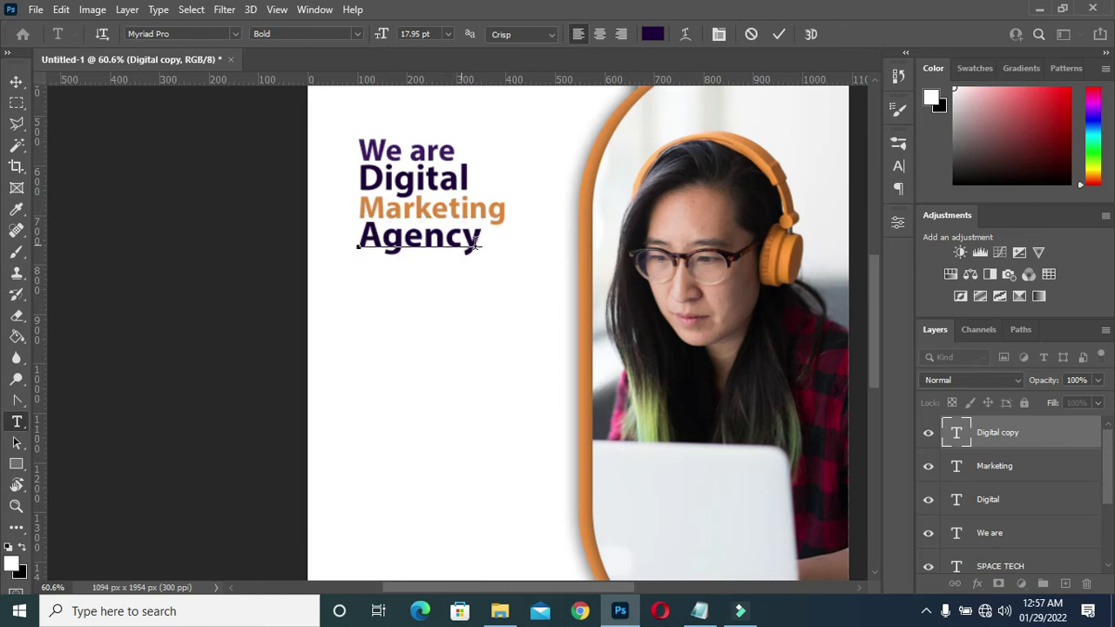
pyautogui.click(777, 35)
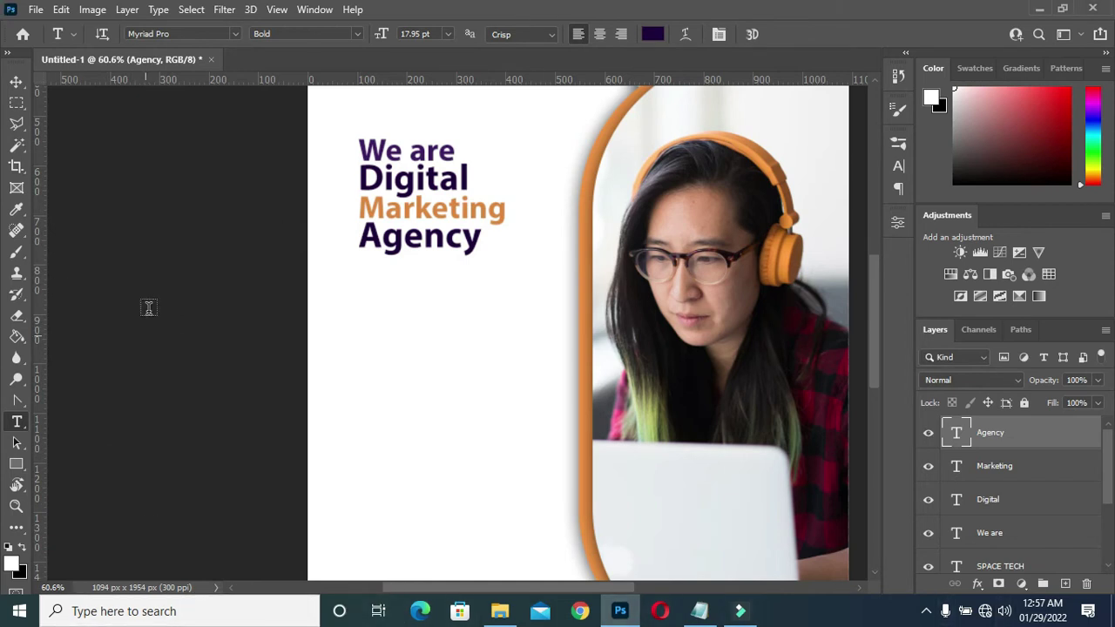
# Step: Copy the two lines "GROW YOUR BUSINESS WITH US" from the Notepad text file and return to the Photoshop design
pyautogui.scroll(-2, 147, 300)
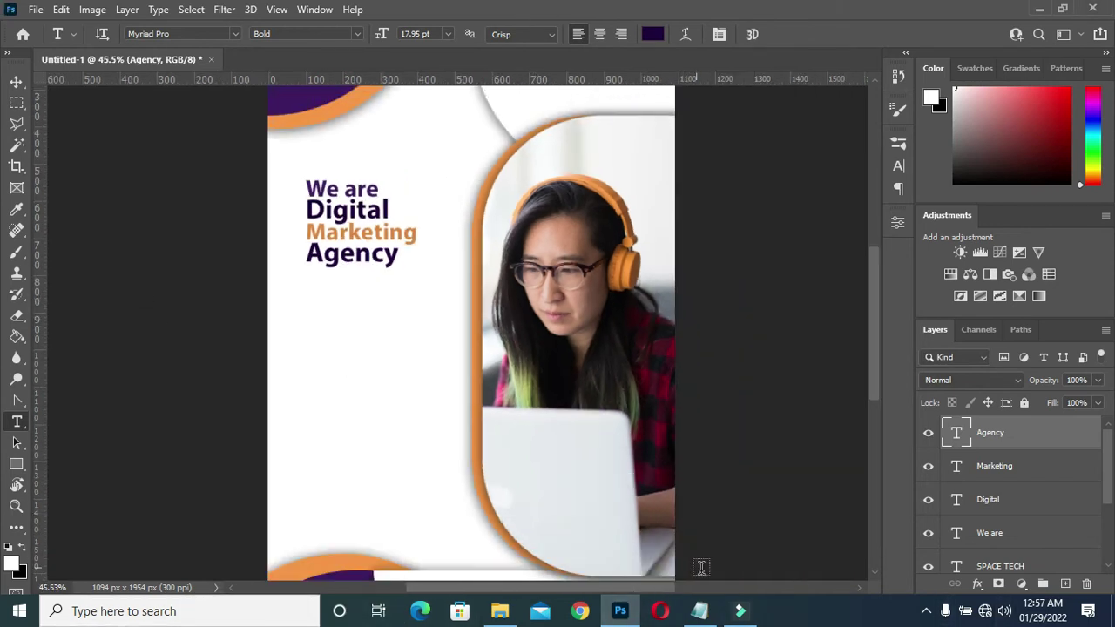
pyautogui.click(699, 611)
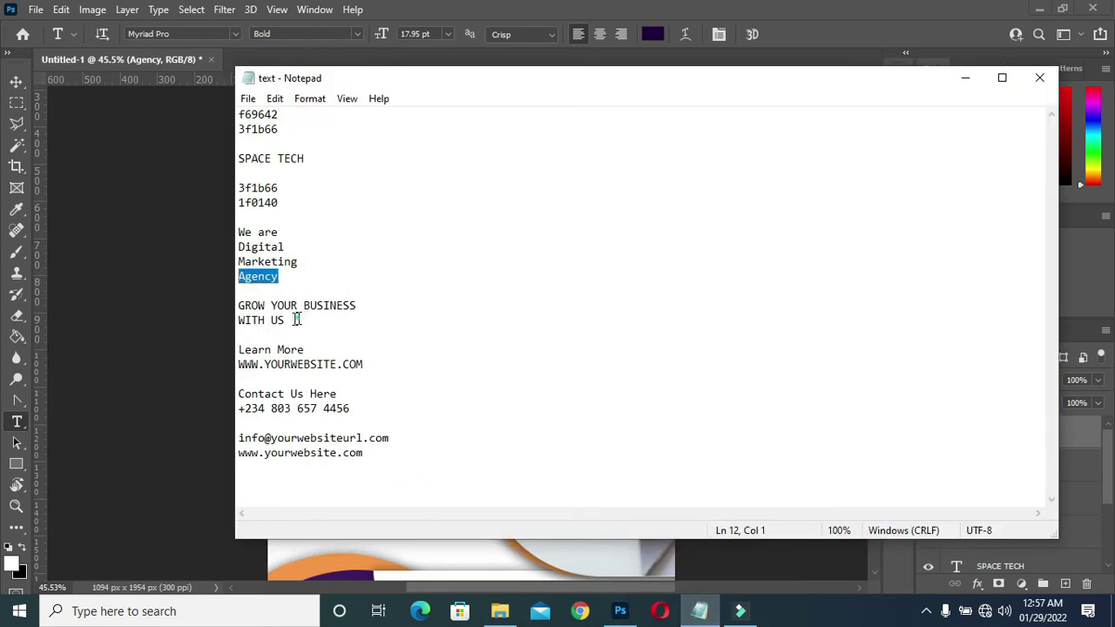
pyautogui.moveTo(296, 320); pyautogui.dragTo(222, 305)
pyautogui.hotkey('ctrl', 'c')
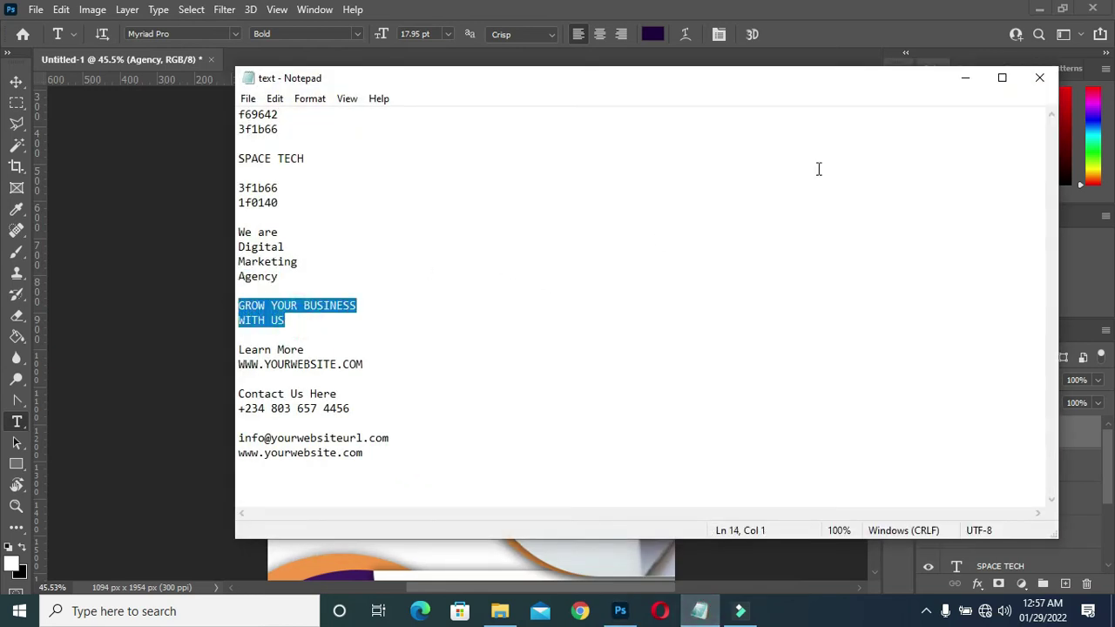
pyautogui.click(965, 78)
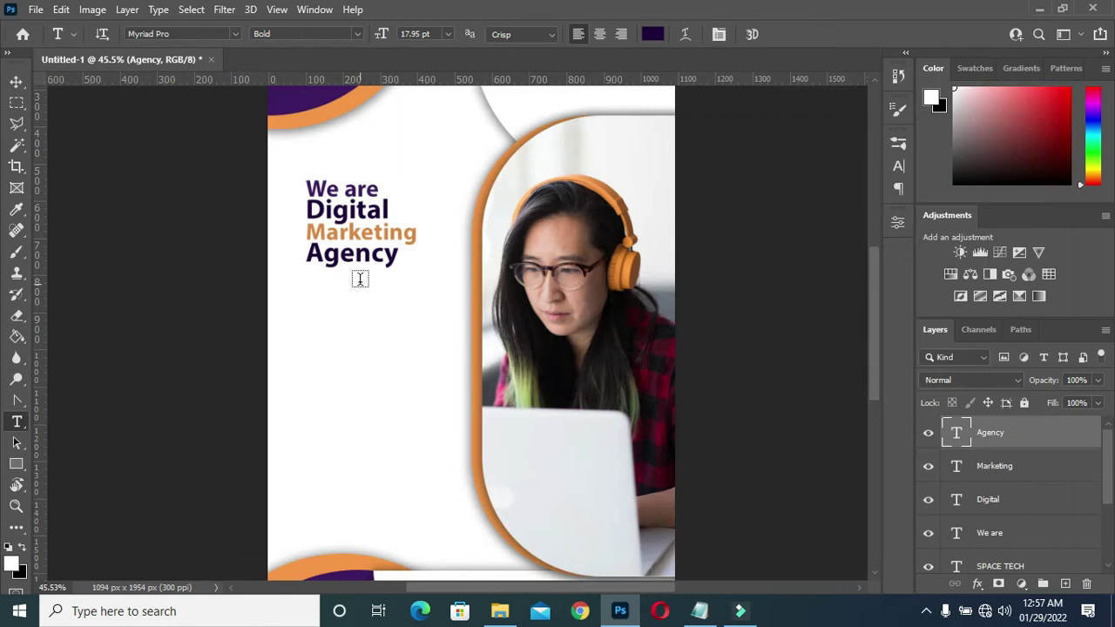
# Step: Duplicate the "We are" text layer to the top of the layer order and place the copy below "Agency", aligned with the headline's start
pyautogui.scroll(3, 360, 279)
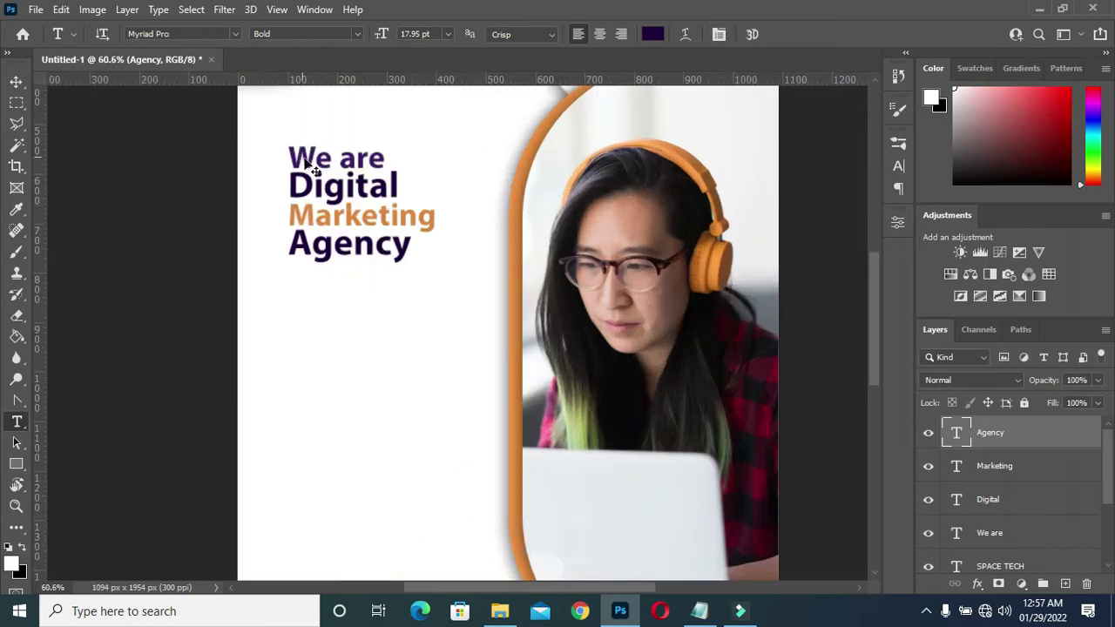
pyautogui.keyDown('ctrl'); pyautogui.click(303, 162); pyautogui.keyUp('ctrl')
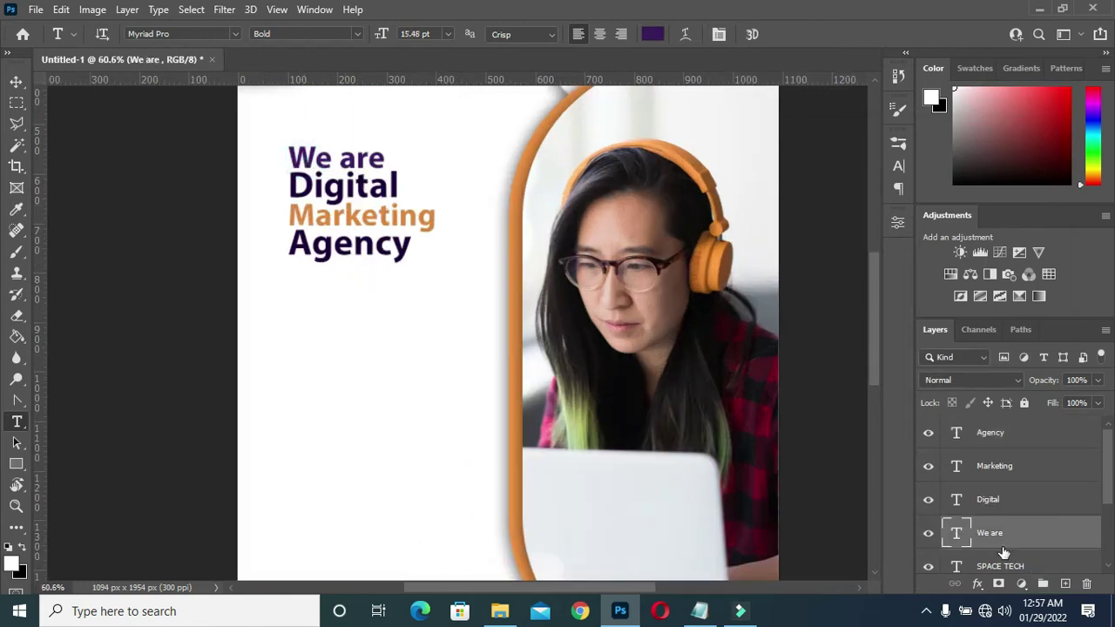
pyautogui.hotkey('ctrl', 'j')
pyautogui.moveTo(1004, 540); pyautogui.dragTo(988, 435)
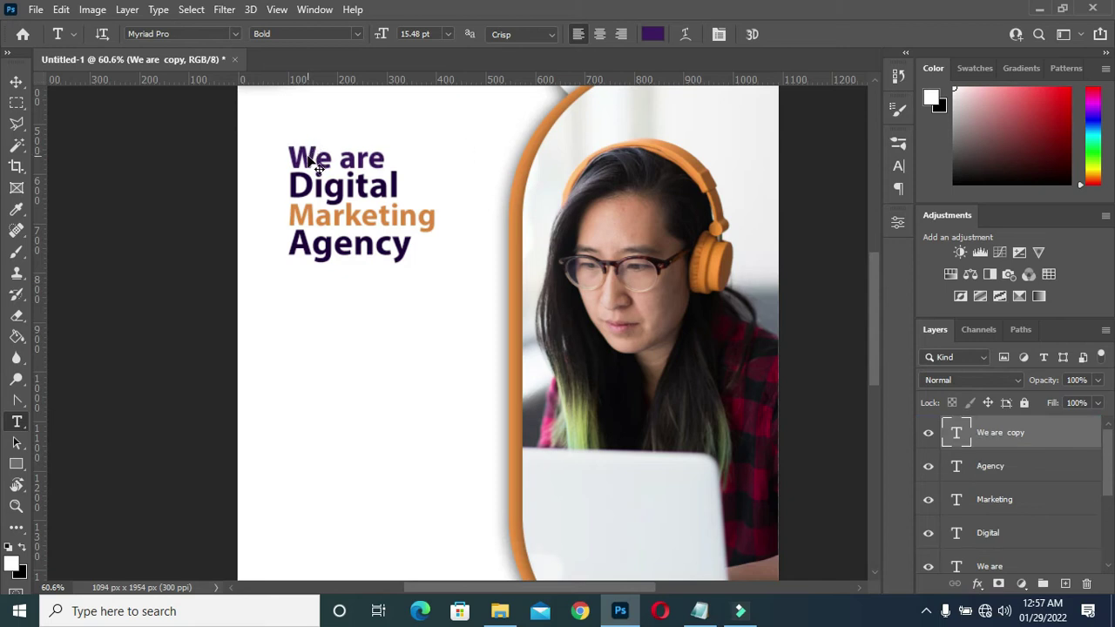
pyautogui.moveTo(307, 164); pyautogui.dragTo(308, 330)
# Step: Open the duplicated "We are" line below "Agency" for editing with all its wording selected
pyautogui.click(322, 318)
pyautogui.hotkey('ctrl', 'a')
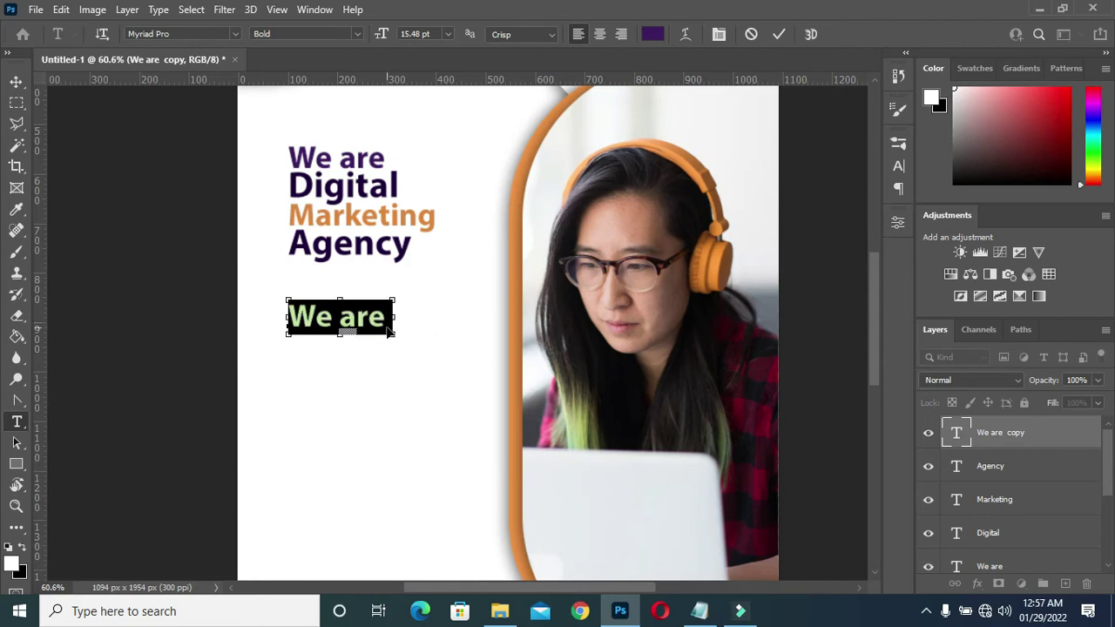
# Step: Replace the text of the copied "We are" layer with "GROW YOUR BUSINESS WITH US" on two lines
pyautogui.click(389, 332)
pyautogui.hotkey('ctrl', 'a')
pyautogui.hotkey('ctrl', 'v')
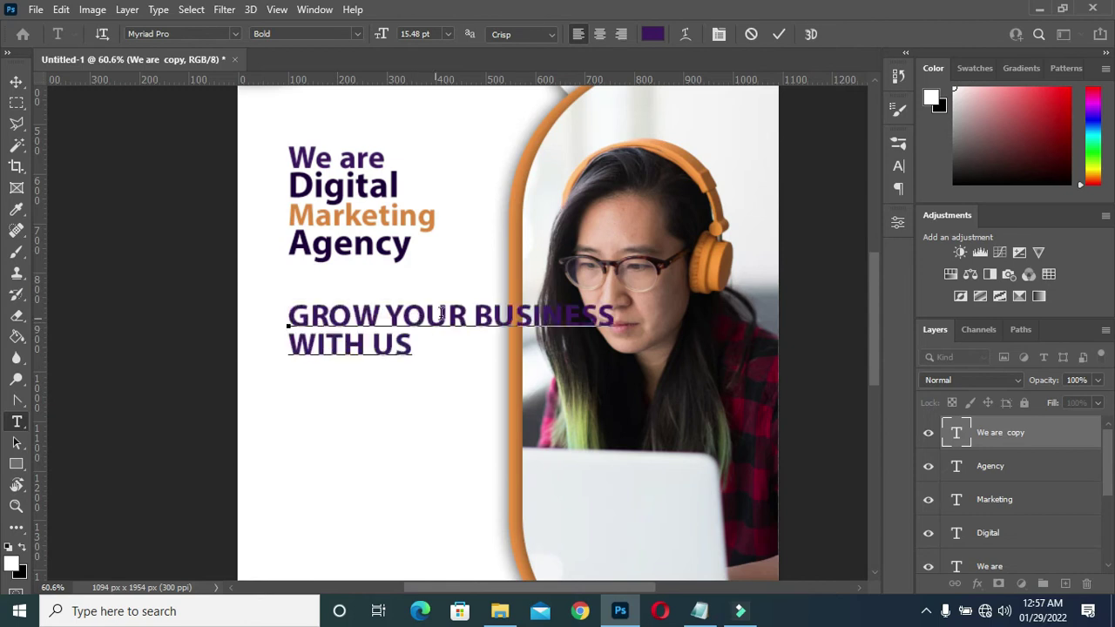
pyautogui.click(777, 35)
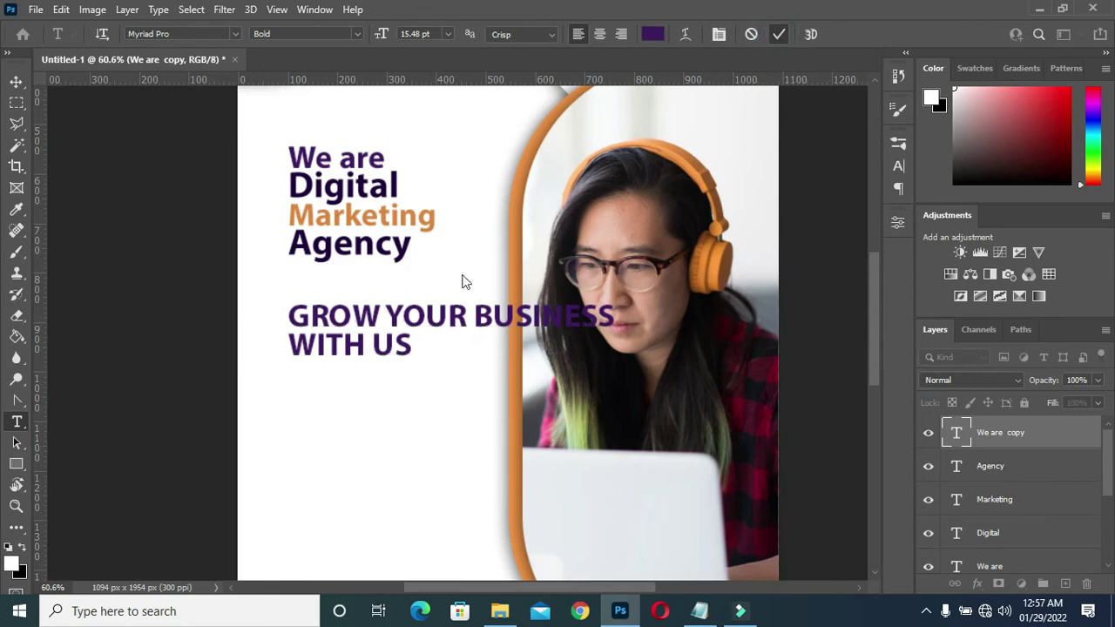
# Step: Scale the "GROW YOUR BUSINESS WITH US" text down to about 62% so it fits beside the photo frame
pyautogui.hotkey('ctrl', '0')
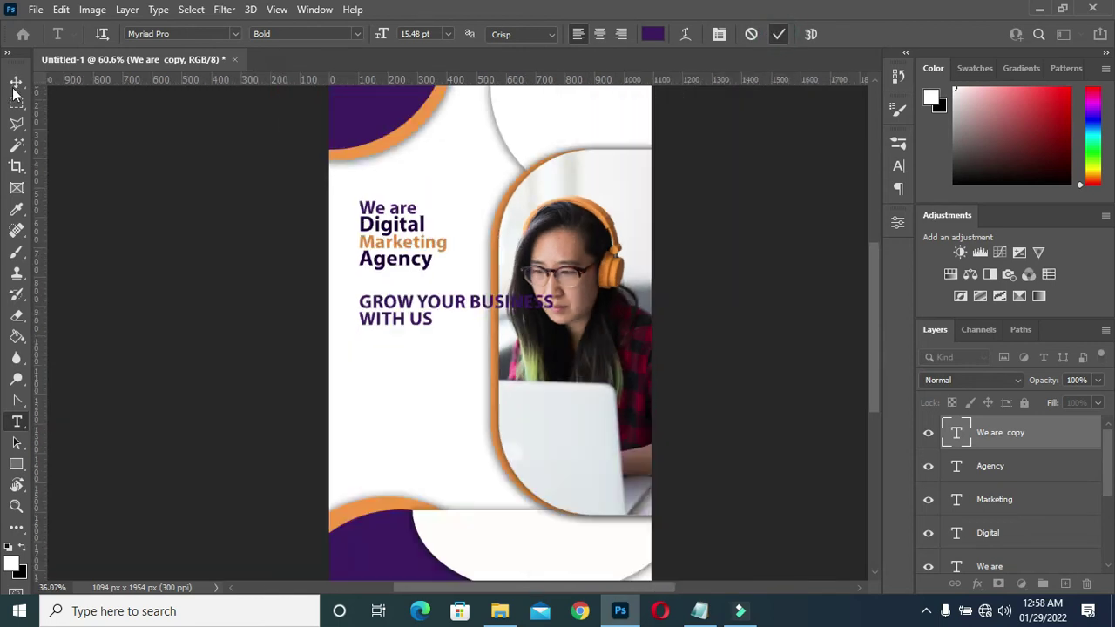
pyautogui.click(16, 82)
pyautogui.scroll(2, 471, 310)
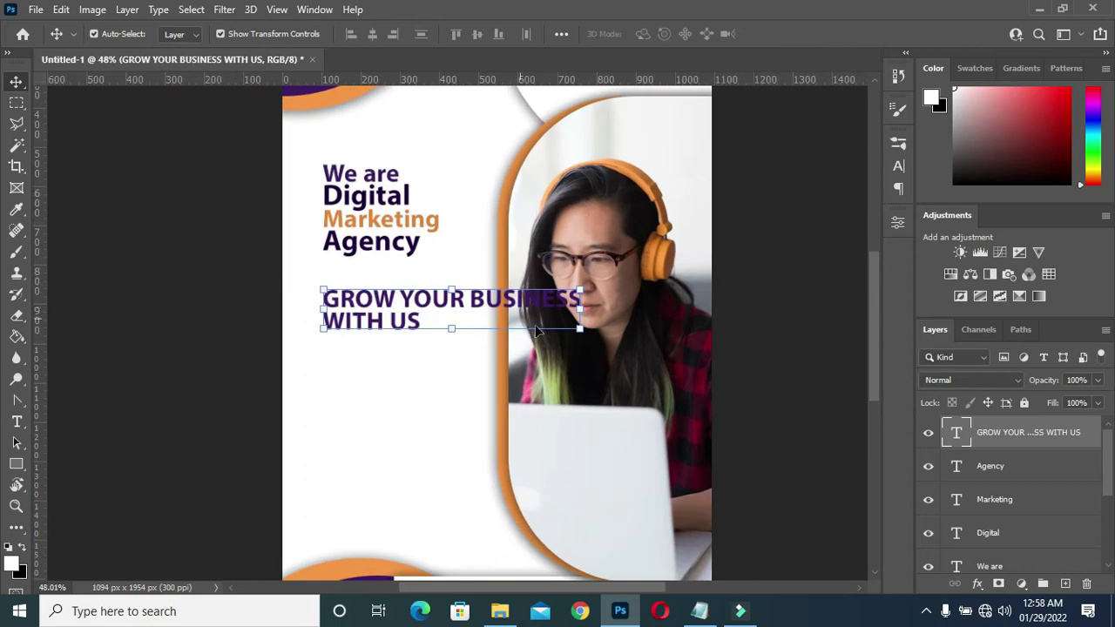
pyautogui.moveTo(578, 331); pyautogui.dragTo(486, 315)
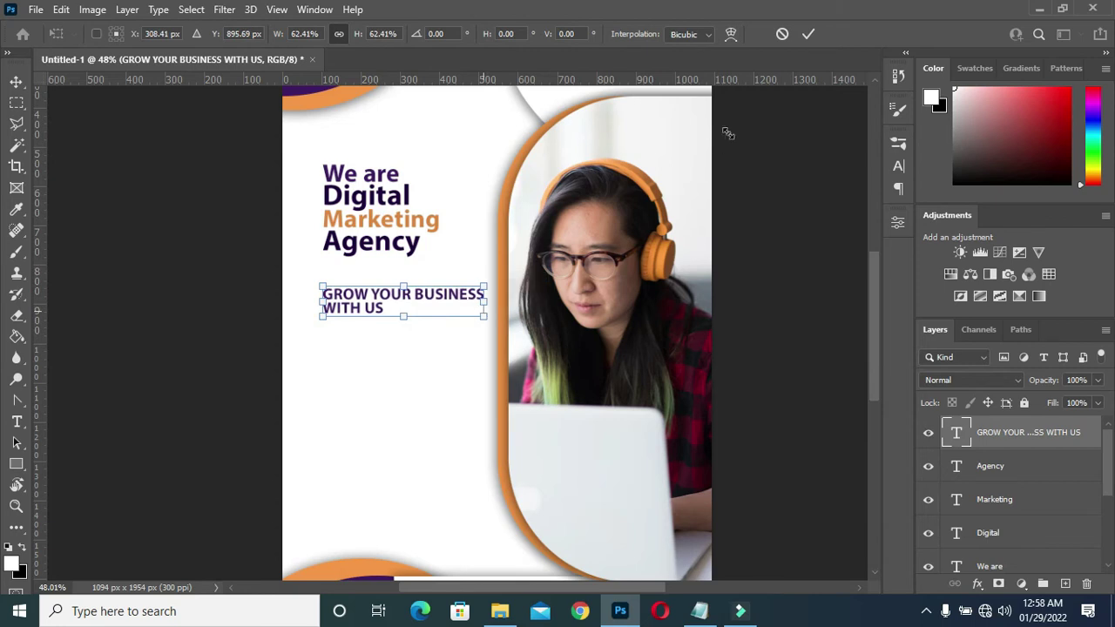
pyautogui.click(808, 35)
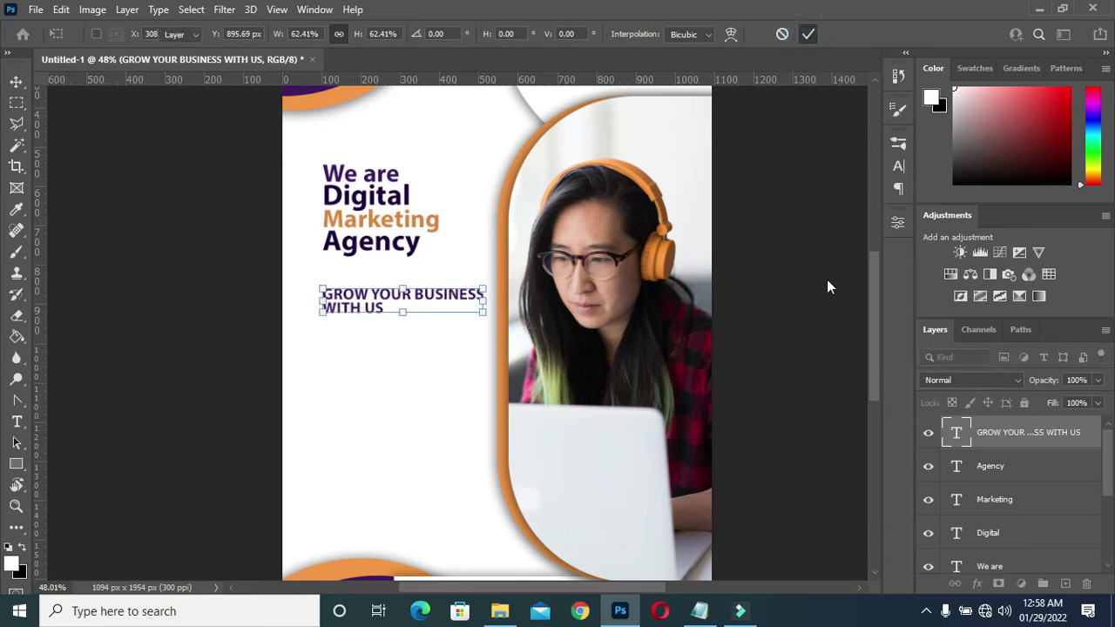
# Step: Select all the text layers from "GROW YOUR BUSINESS WITH US" down to "We are" and nudge them slightly towards the page's left edge
pyautogui.scroll(-2, 826, 287)
pyautogui.scroll(-3, 988, 514)
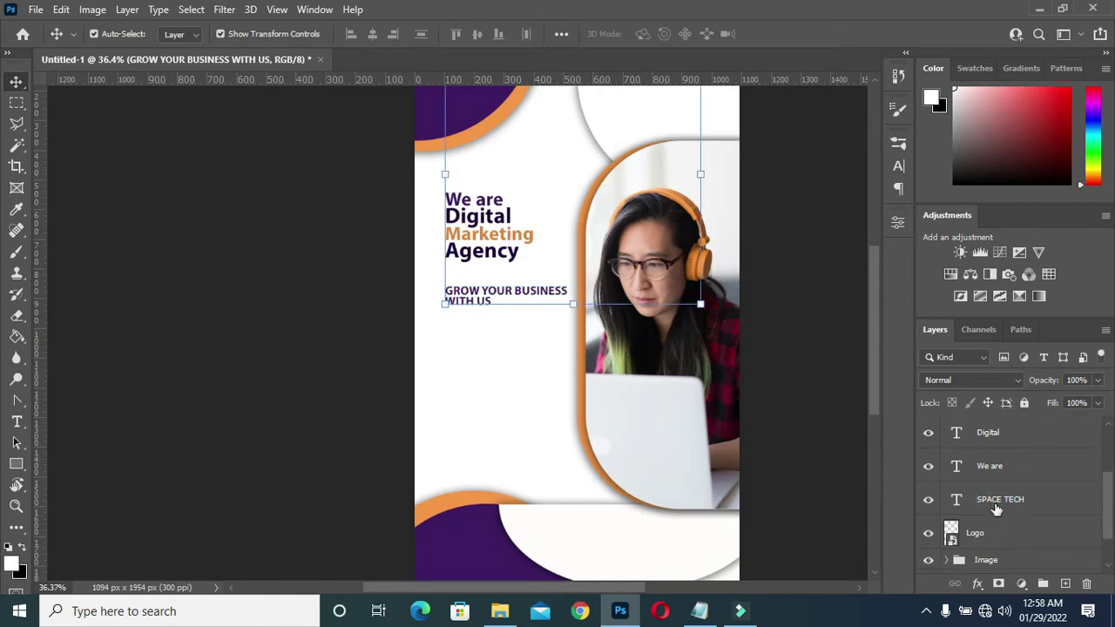
pyautogui.keyDown('shift'); pyautogui.click(996, 510); pyautogui.keyUp('shift')
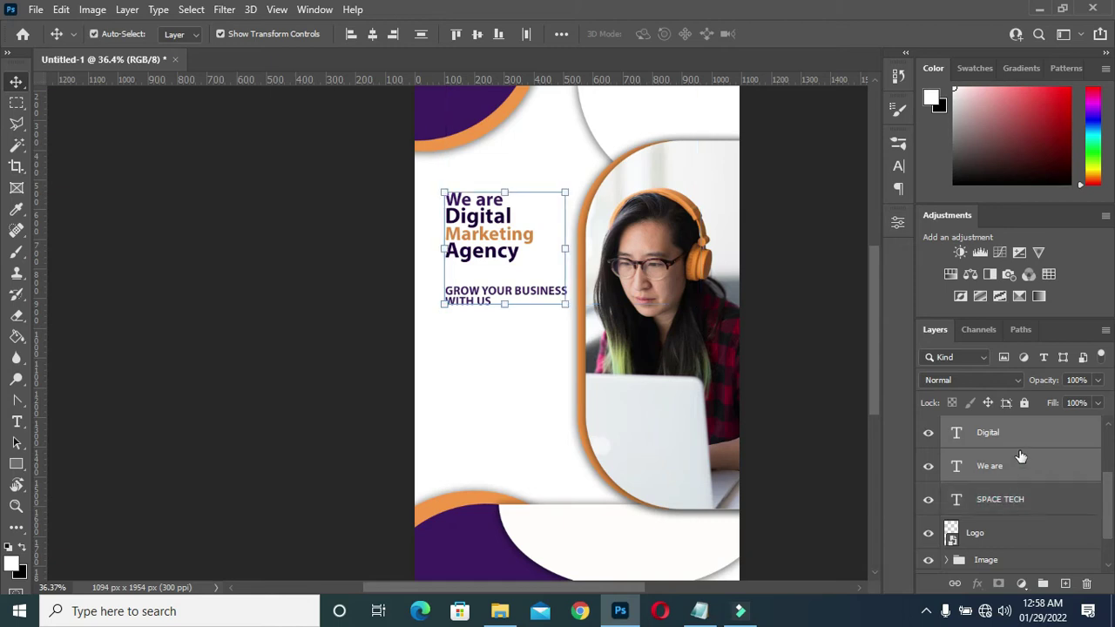
pyautogui.scroll(3, 1021, 456)
pyautogui.hotkey('shift', 'Left')
pyautogui.press('Left')
pyautogui.press('Left')
pyautogui.press('Left')
pyautogui.press('Left')
pyautogui.press('Left')
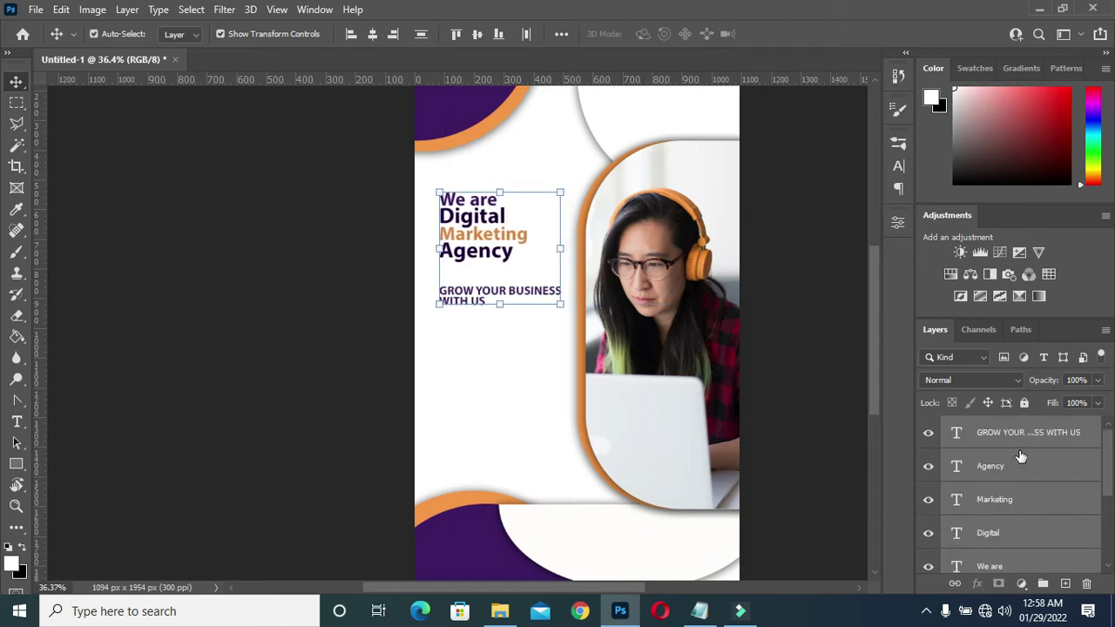
pyautogui.press('Left')
pyautogui.press('Left')
pyautogui.press('Left')
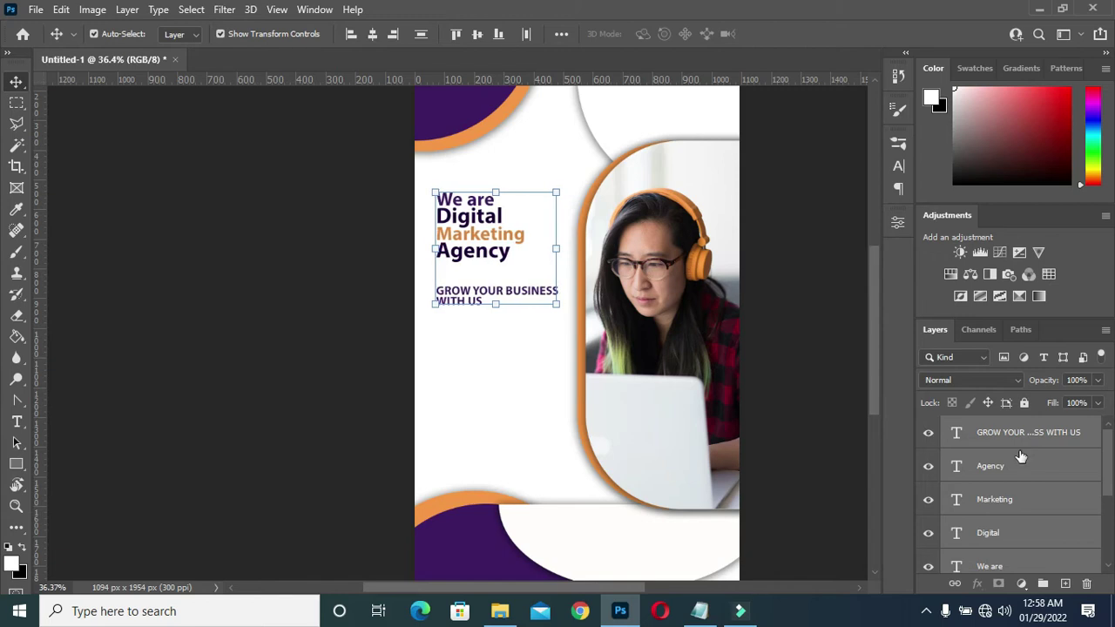
pyautogui.press('Left')
pyautogui.press('Left')
pyautogui.press('Left')
pyautogui.press('Left')
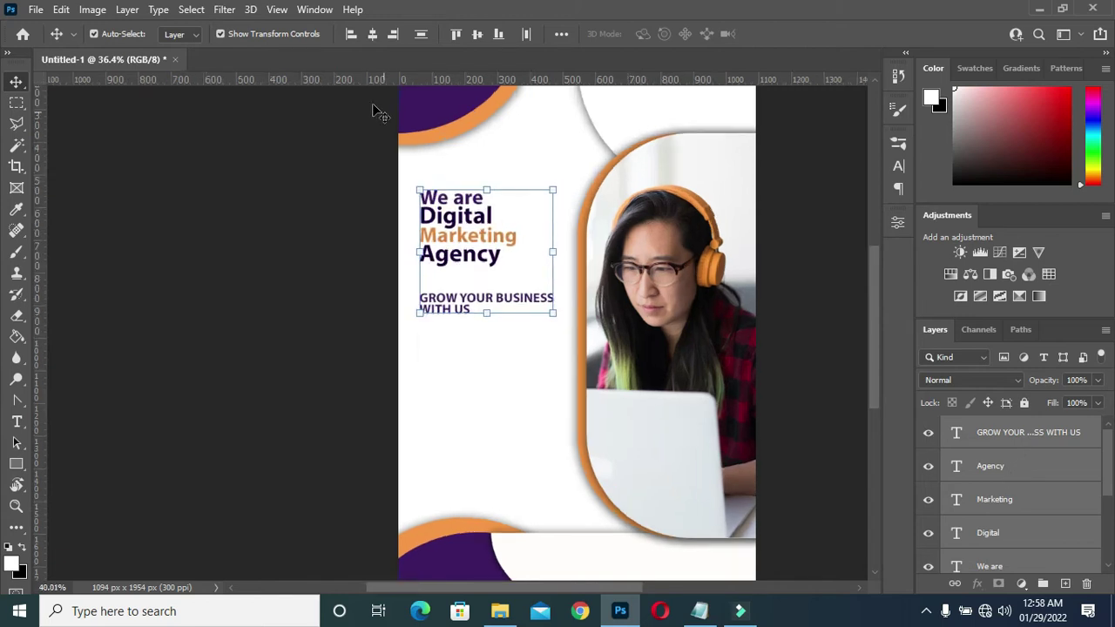
# Step: Enlarge the selected headline and tagline text together to about 107%
pyautogui.scroll(3, 374, 110)
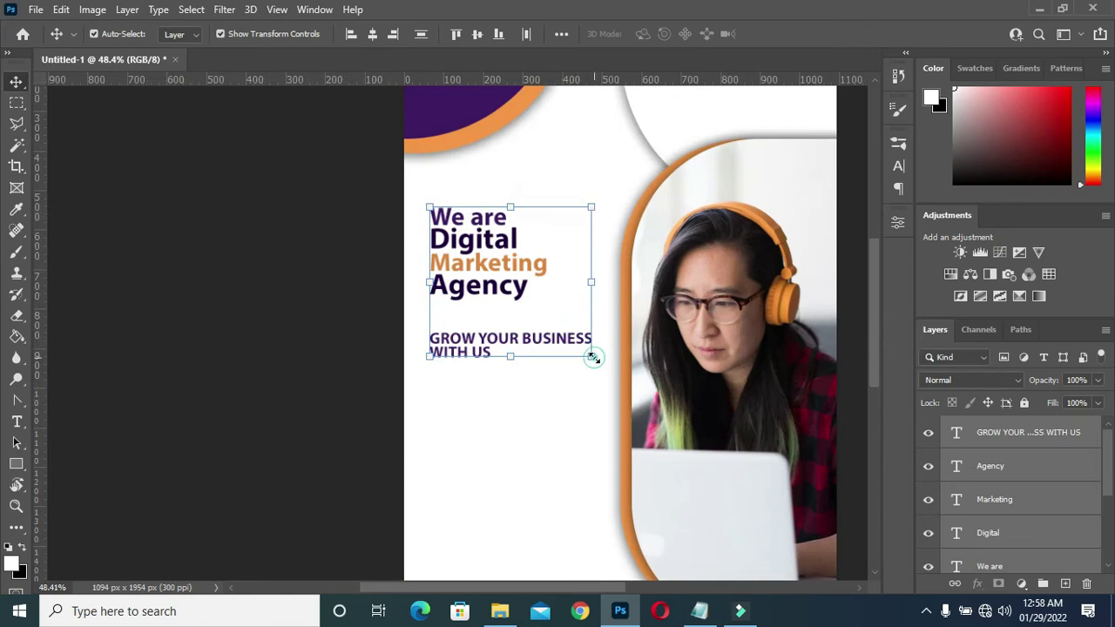
pyautogui.click(592, 357)
pyautogui.moveTo(592, 356); pyautogui.dragTo(605, 368)
pyautogui.click(808, 34)
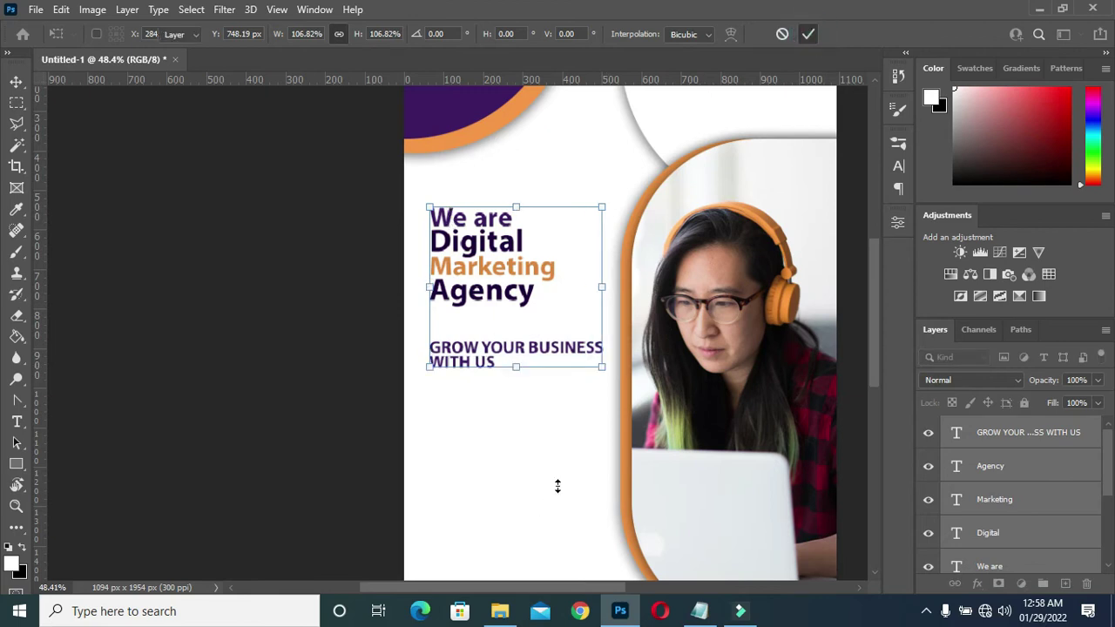
# Step: Switch to the Notepad file "text", copy the line "Learn More", and return to the flyer design
pyautogui.scroll(-3, 558, 462)
pyautogui.scroll(2, 561, 449)
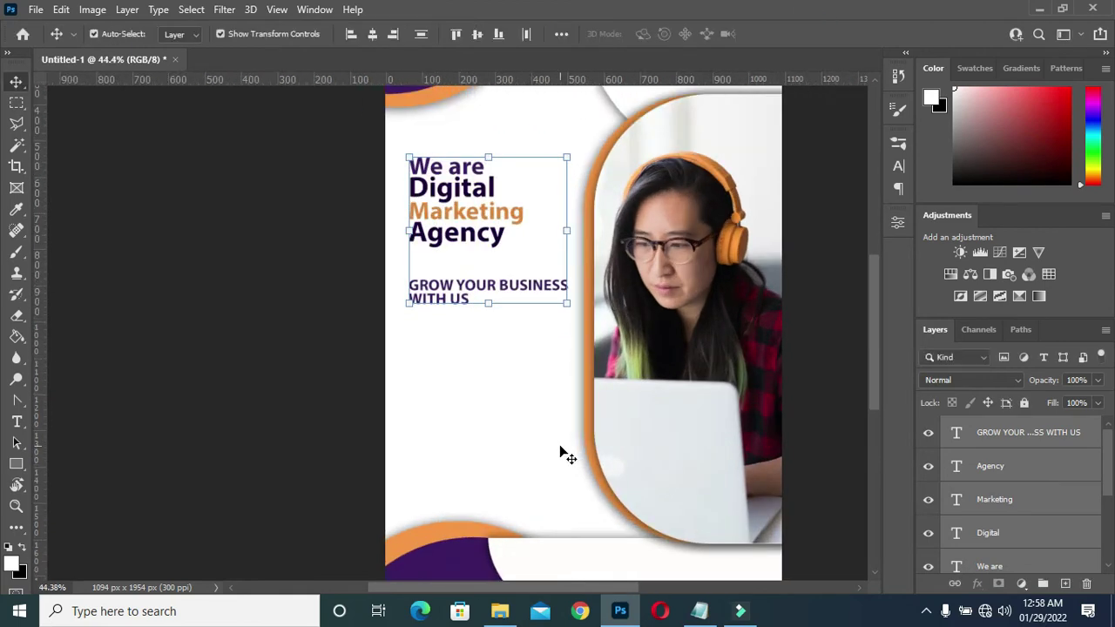
pyautogui.click(701, 612)
pyautogui.moveTo(307, 350); pyautogui.dragTo(237, 351)
pyautogui.hotkey('ctrl', 'c')
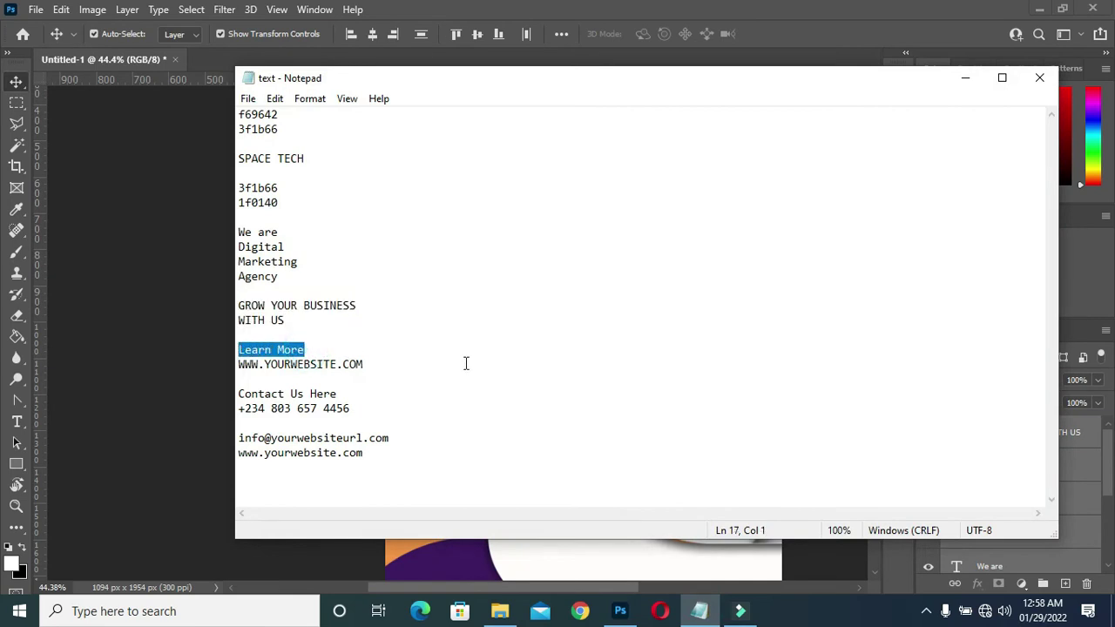
pyautogui.click(965, 77)
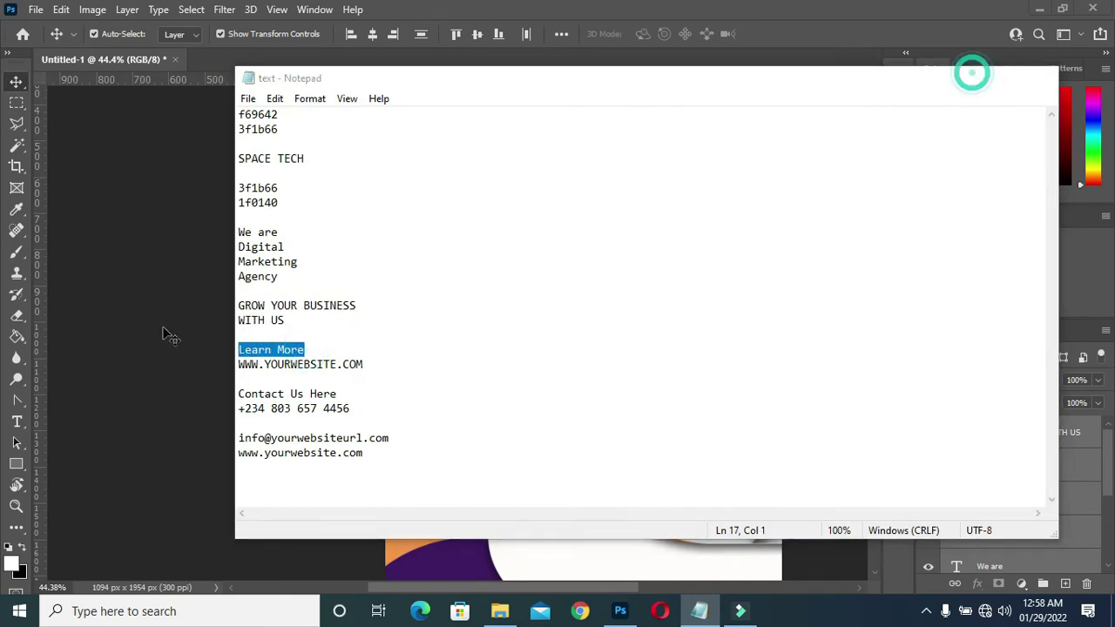
# Step: Draw a rounded rectangle about 341 x 79 px with 10 px corners below the "GROW YOUR BUSINESS WITH US" text
pyautogui.moveTo(18, 461); pyautogui.dragTo(83, 480)
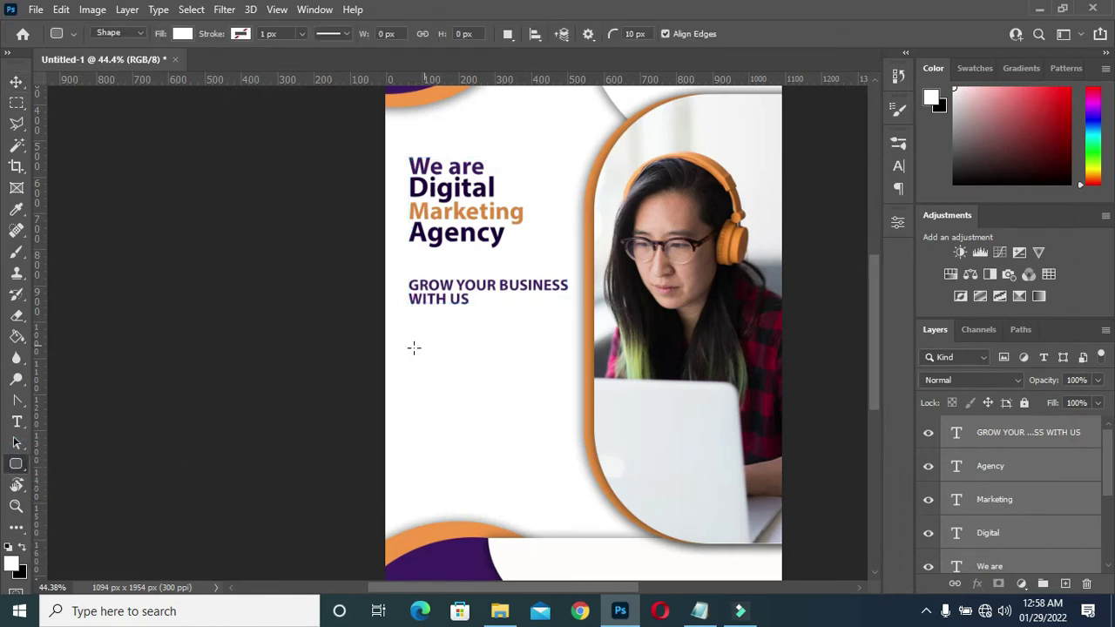
pyautogui.scroll(2, 414, 348)
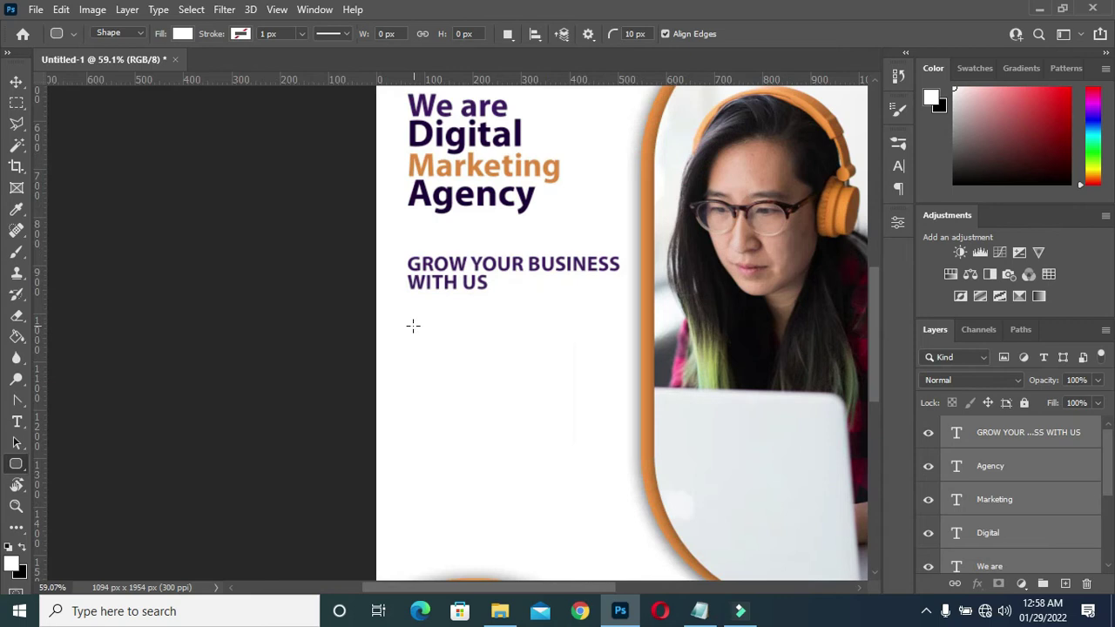
pyautogui.moveTo(411, 325); pyautogui.dragTo(575, 364)
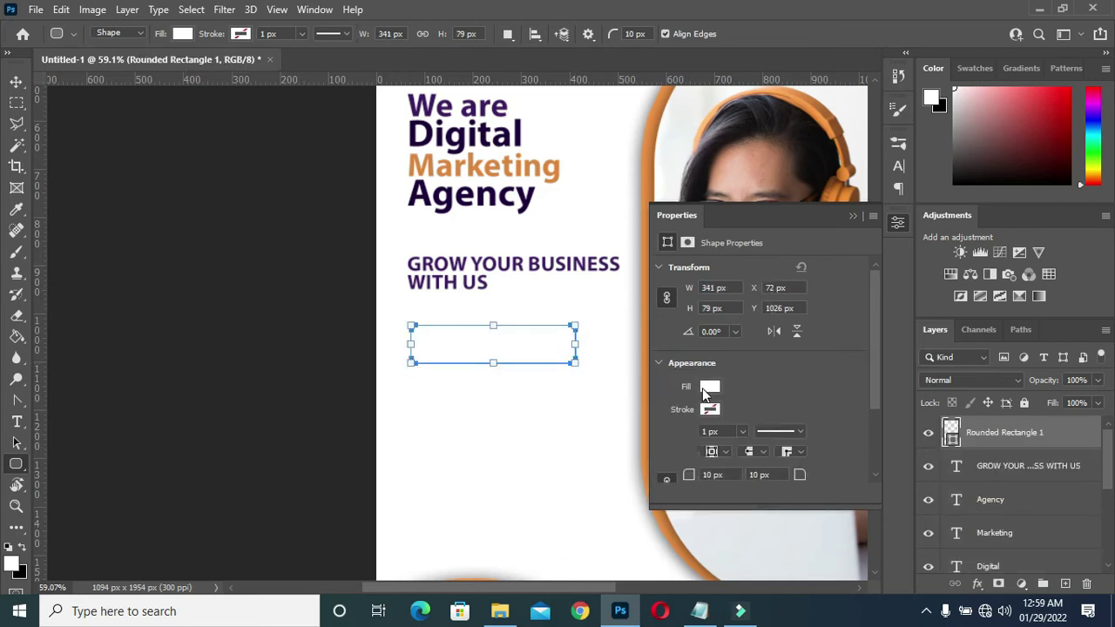
# Step: Fill the rounded rectangle with the dark purple from the recently used colors
pyautogui.click(705, 390)
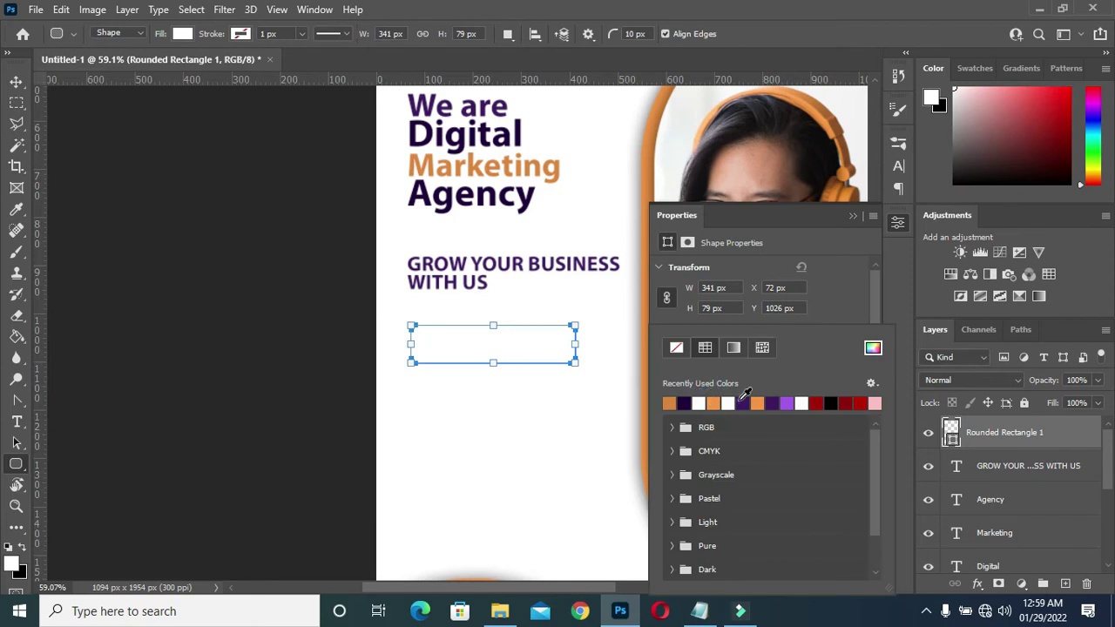
pyautogui.click(742, 402)
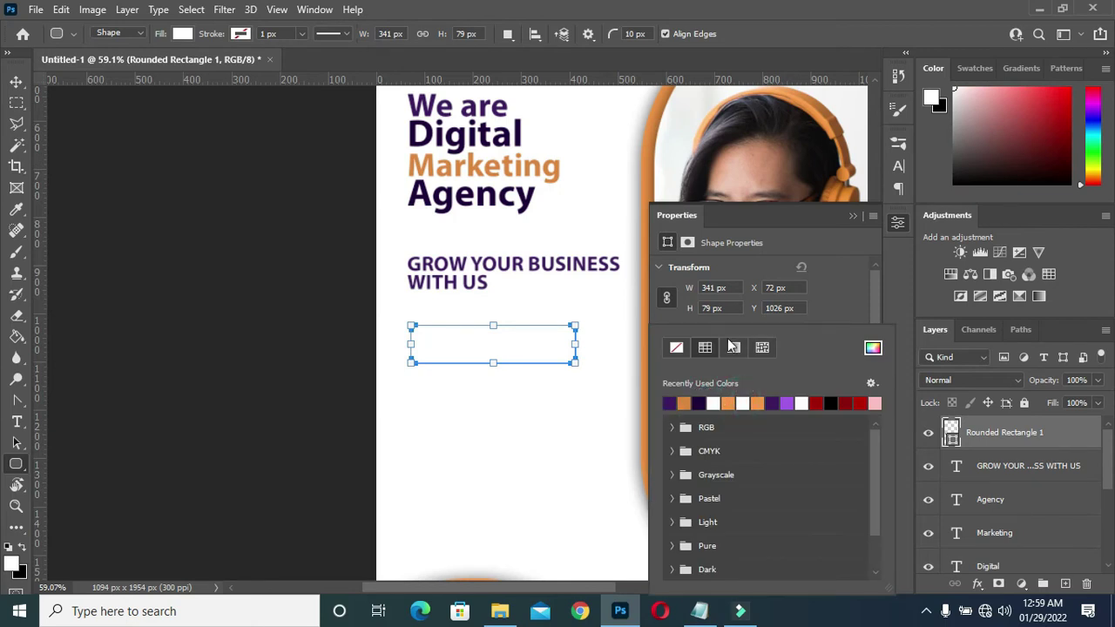
pyautogui.click(853, 216)
pyautogui.click(852, 216)
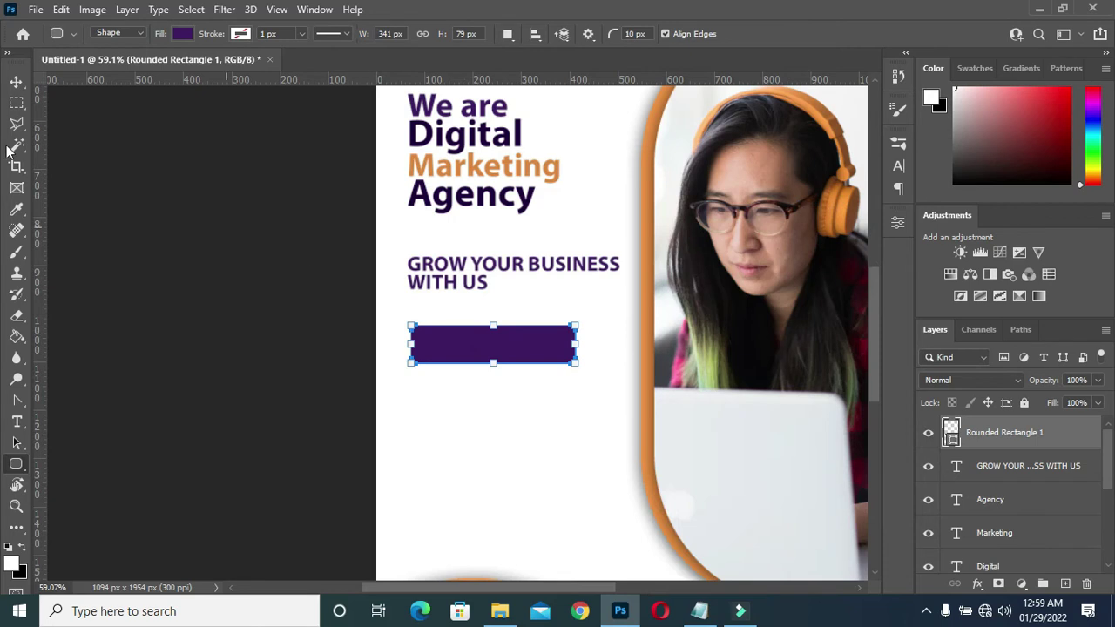
# Step: Duplicate the orange "Marketing" text, bring the copy above the rounded rectangle in the layer order, and place it on the rectangle
pyautogui.click(16, 81)
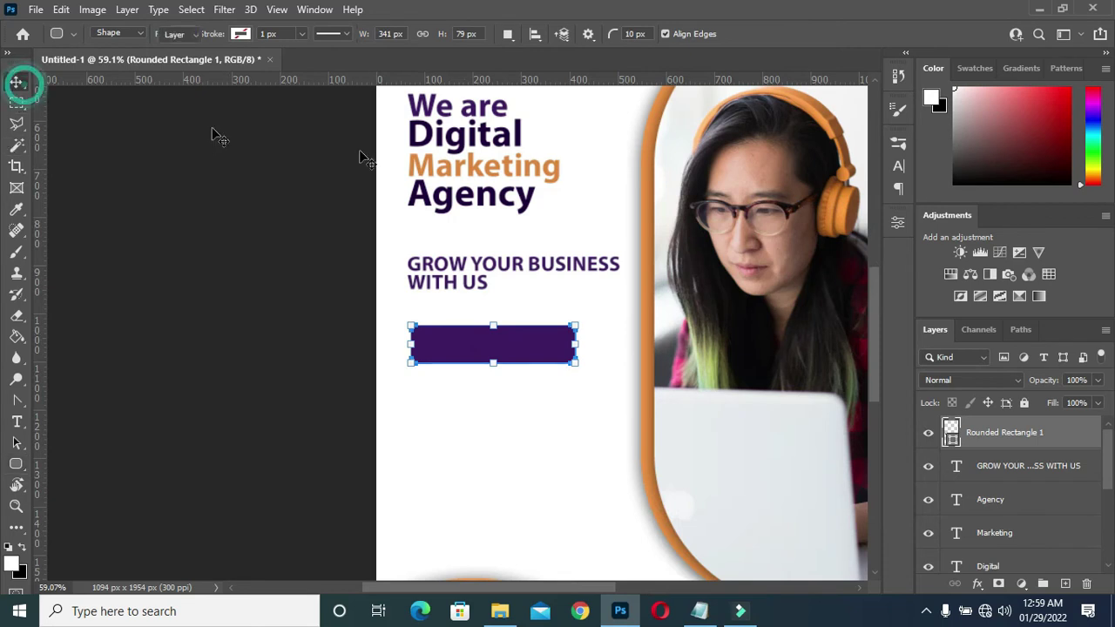
pyautogui.click(457, 167)
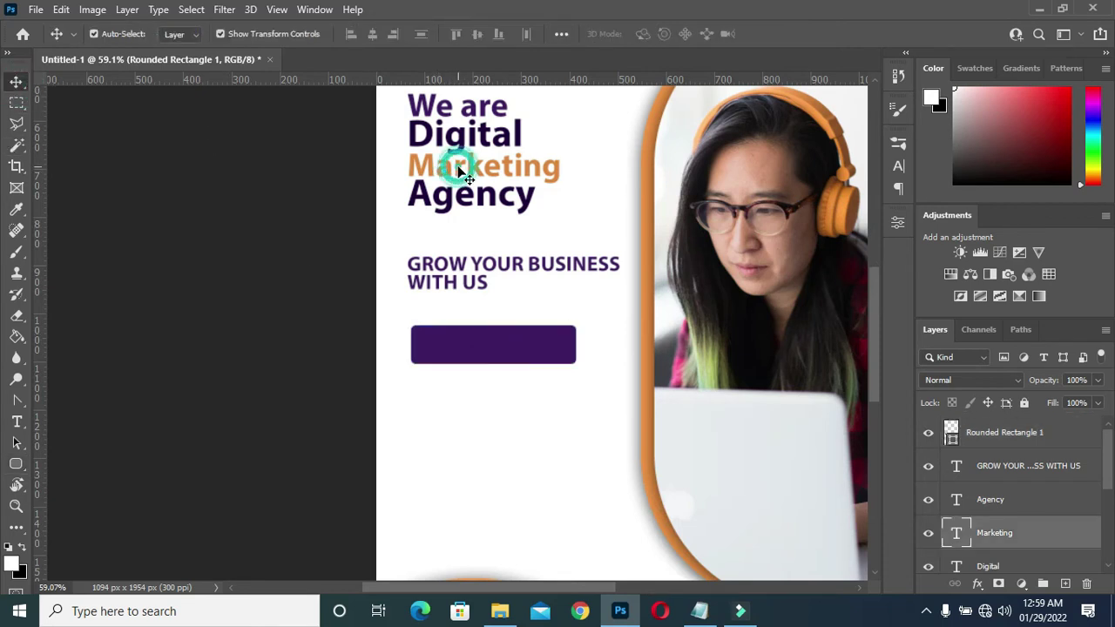
pyautogui.hotkey('ctrl', 'j')
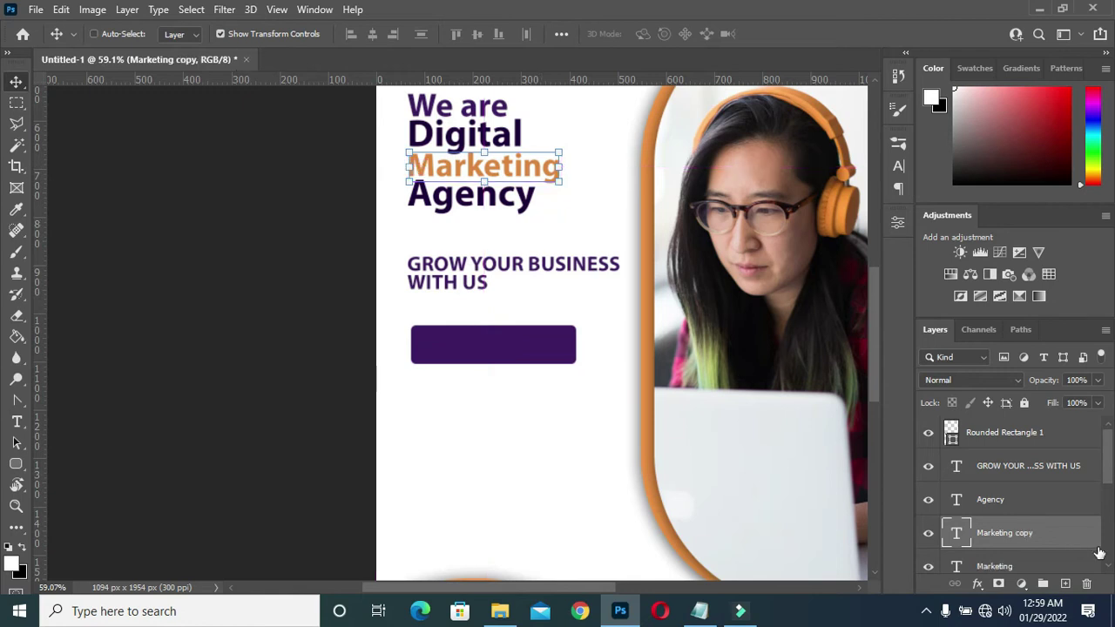
pyautogui.moveTo(1034, 538); pyautogui.dragTo(996, 419)
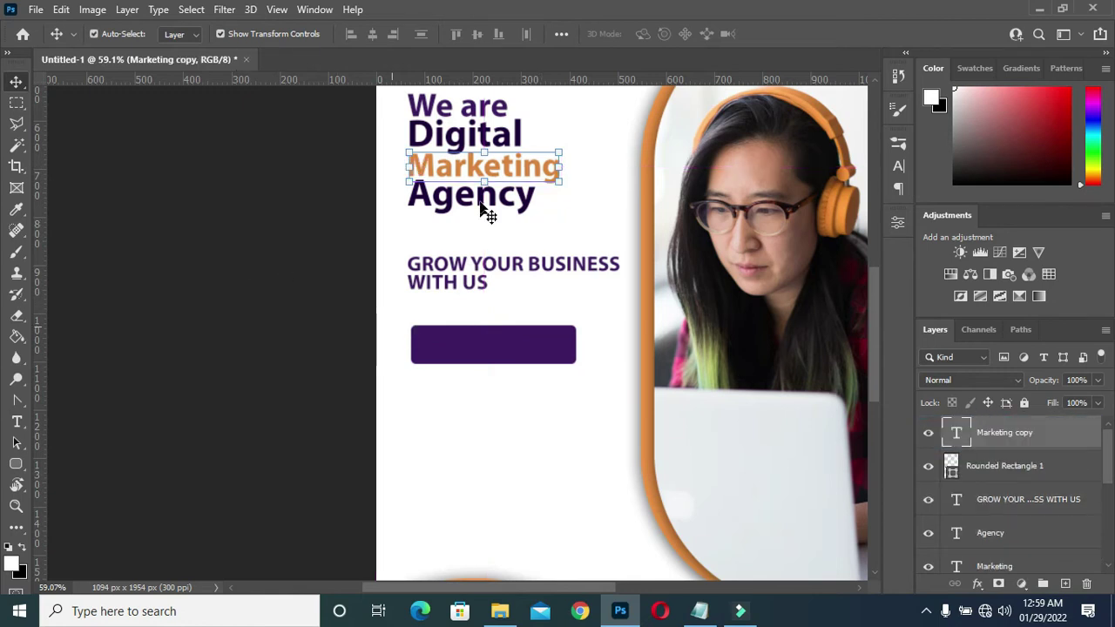
pyautogui.moveTo(477, 168); pyautogui.dragTo(492, 349)
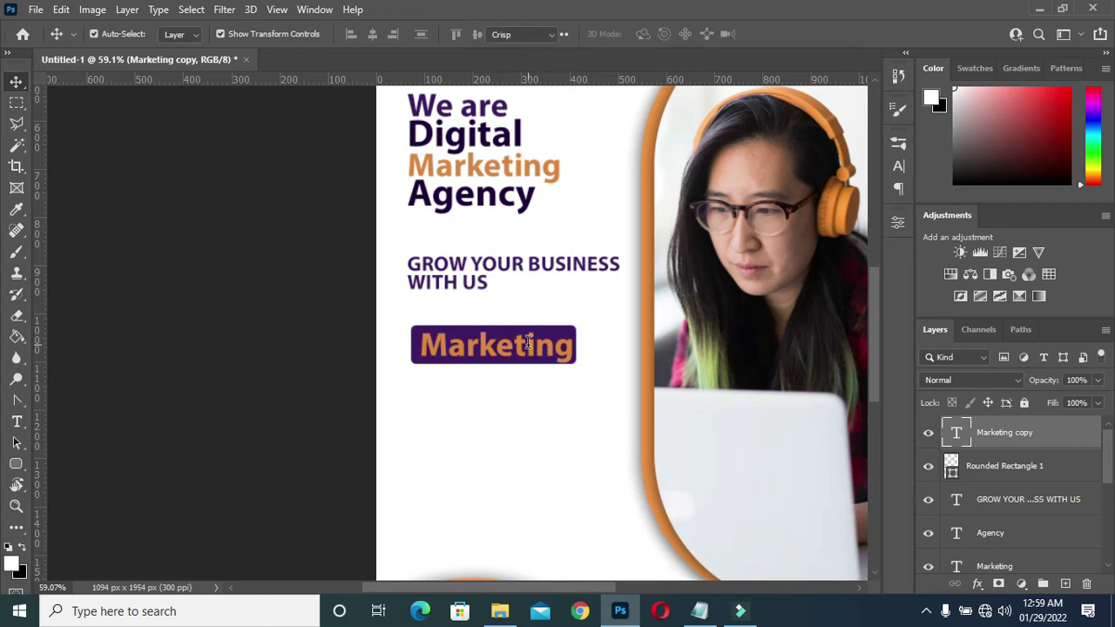
# Step: Replace the text on the purple button with the copied "Learn More"
pyautogui.doubleClick(527, 344)
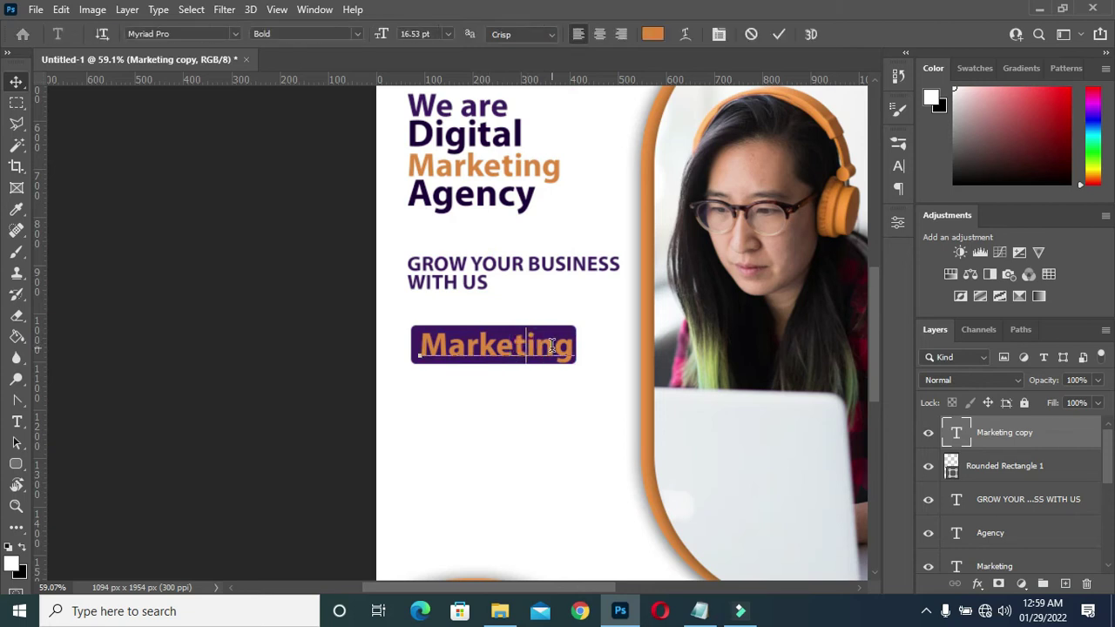
pyautogui.hotkey('ctrl', 'a')
pyautogui.press('Right')
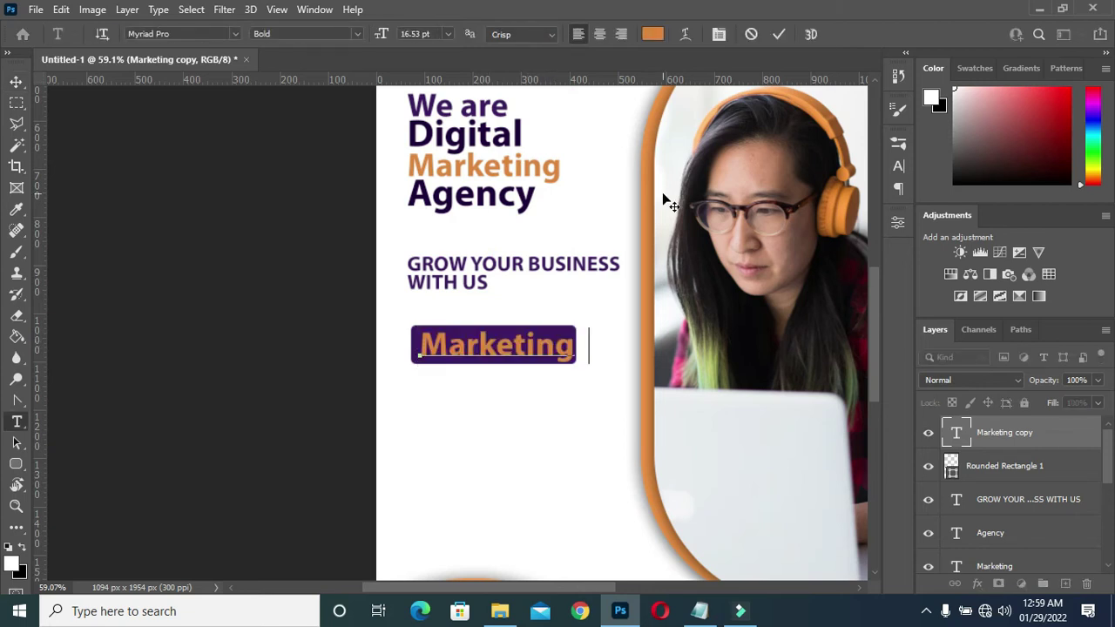
pyautogui.hotkey('ctrl', 'a')
pyautogui.hotkey('ctrl', 'v')
pyautogui.click(779, 33)
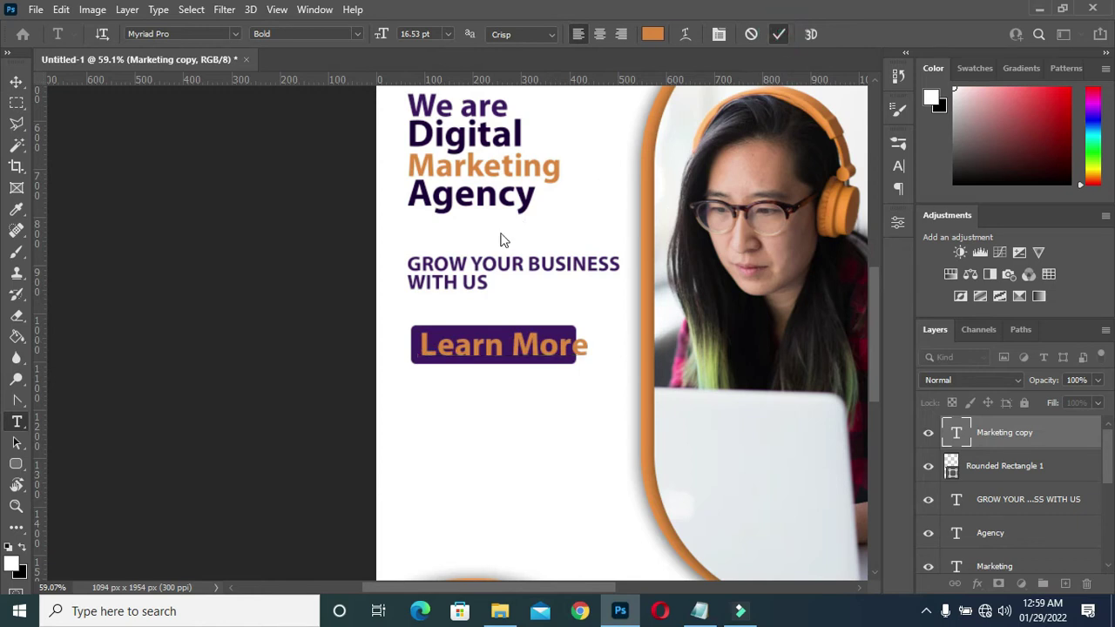
# Step: Scale the "Learn More" text down to about 85% so it fits inside the purple button
pyautogui.click(15, 81)
pyautogui.scroll(2, 574, 359)
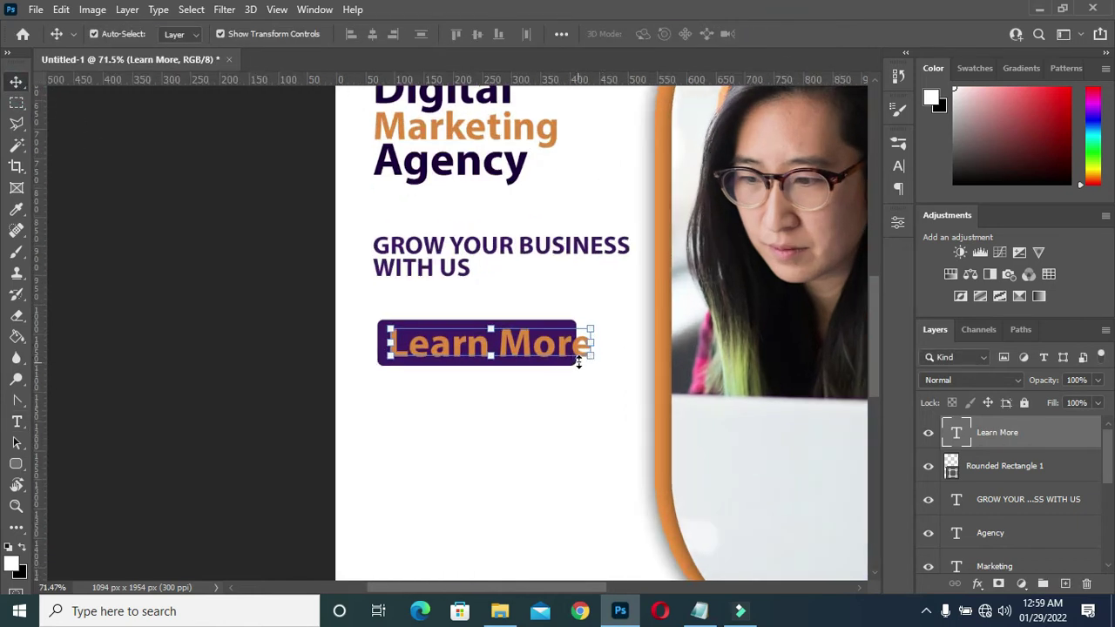
pyautogui.moveTo(590, 355); pyautogui.dragTo(564, 361)
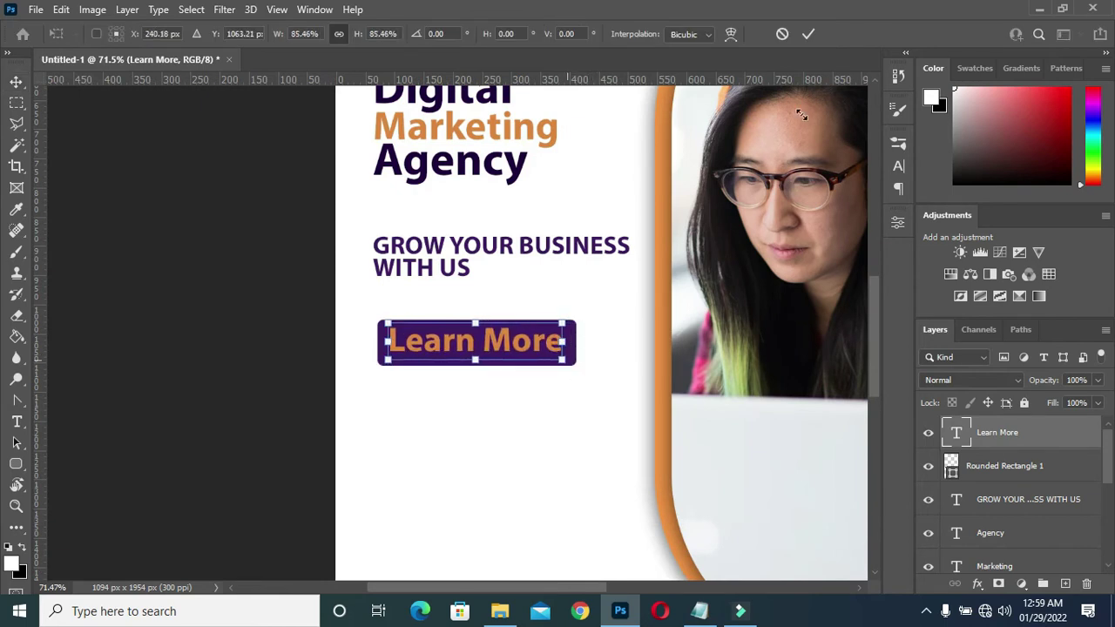
pyautogui.click(808, 34)
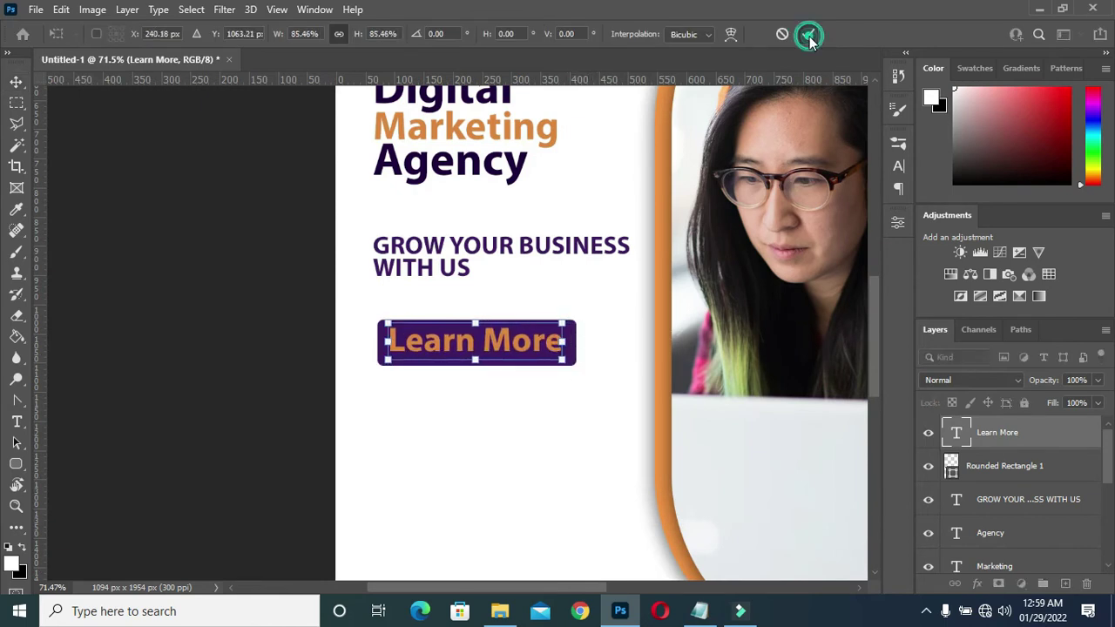
# Step: Align the "Learn More" text and the rounded rectangle to each other's horizontal and vertical centers
pyautogui.keyDown('ctrl'); pyautogui.click(987, 473); pyautogui.keyUp('ctrl')
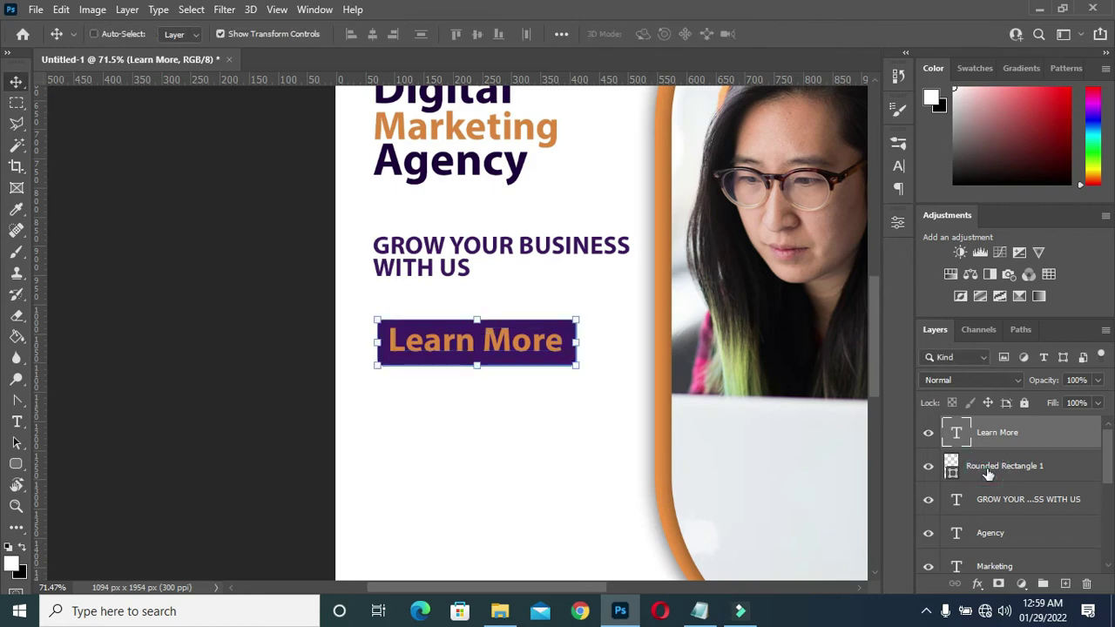
pyautogui.click(371, 36)
pyautogui.click(476, 34)
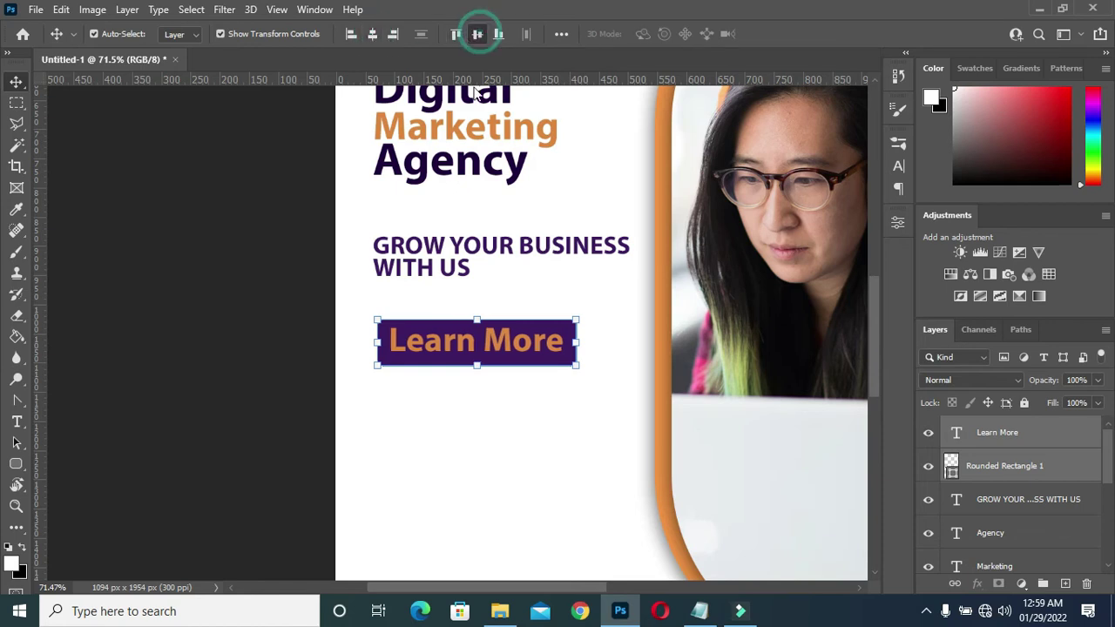
pyautogui.click(257, 241)
pyautogui.scroll(-3, 256, 240)
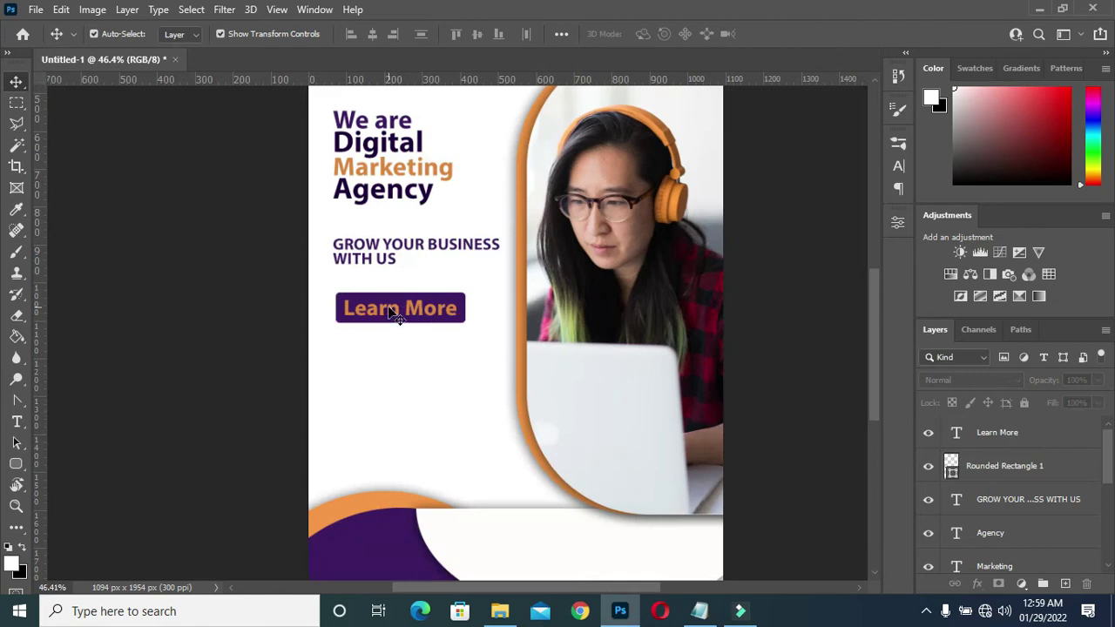
pyautogui.click(700, 610)
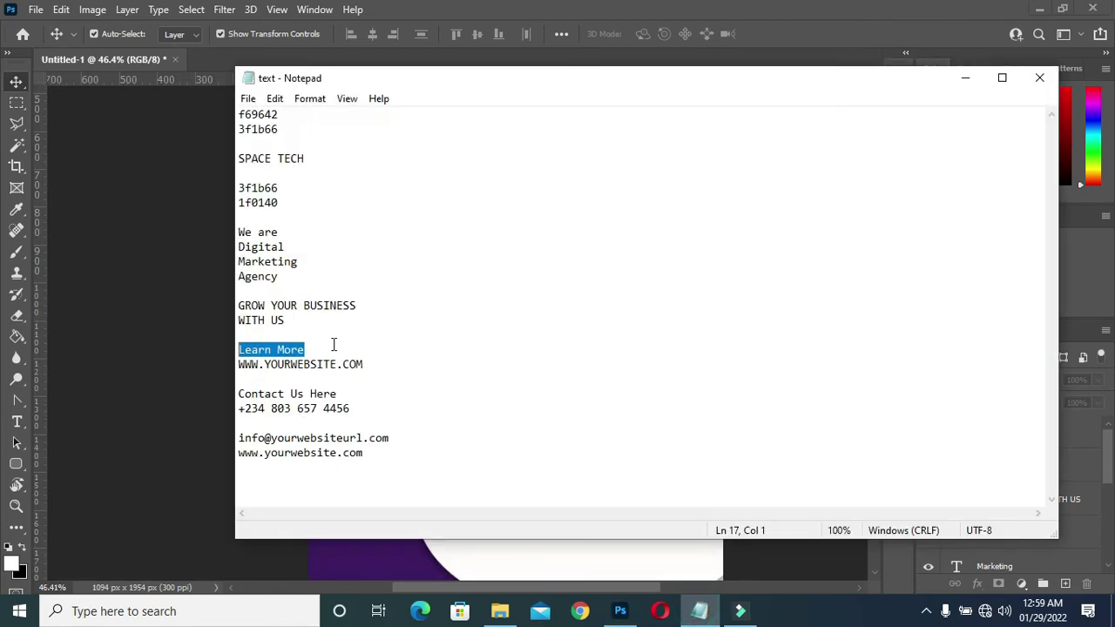
pyautogui.moveTo(366, 363); pyautogui.dragTo(239, 364)
pyautogui.hotkey('ctrl', 'c')
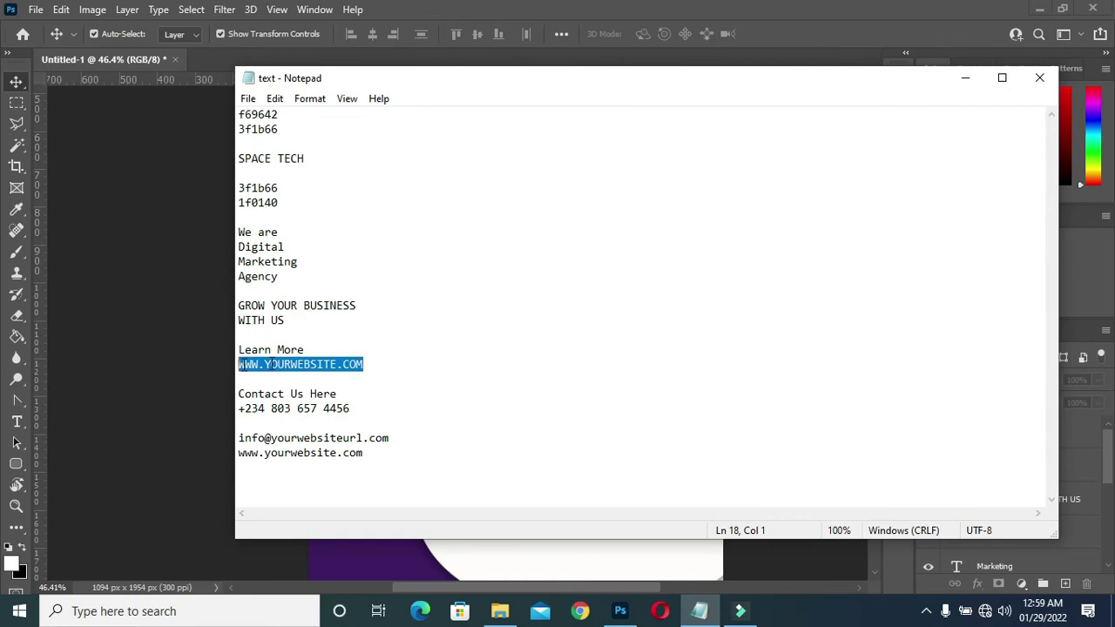
pyautogui.click(956, 79)
# Step: Duplicate the "GROW YOUR BUSINESS WITH US" text, bring the copy above the "Learn More" layer, and place it directly beneath the button
pyautogui.scroll(2, 427, 385)
pyautogui.scroll(1, 427, 386)
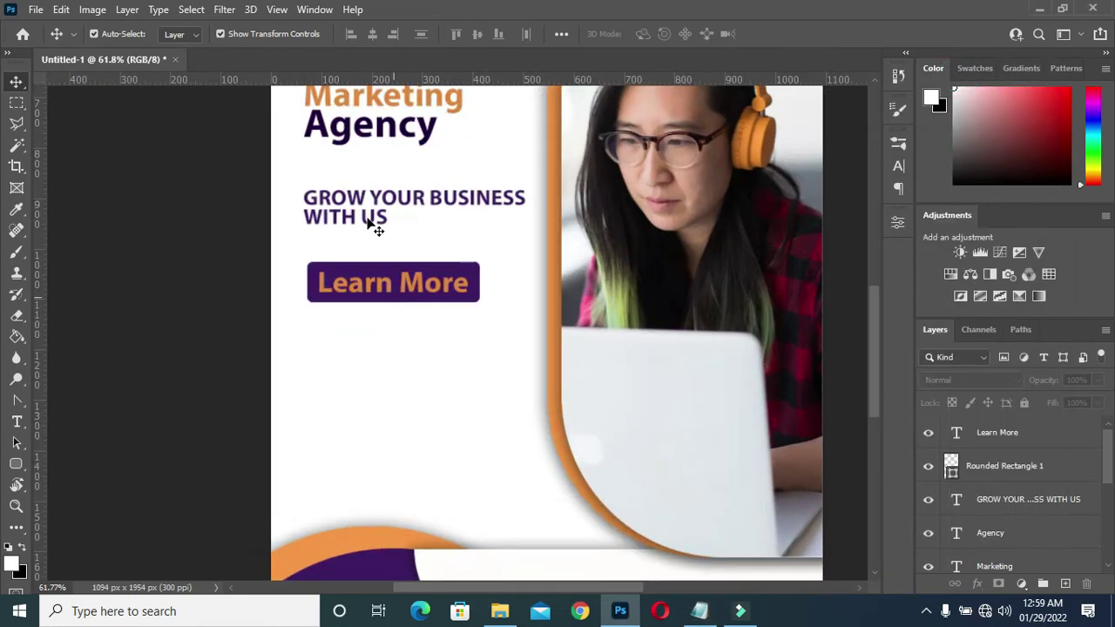
pyautogui.click(380, 228)
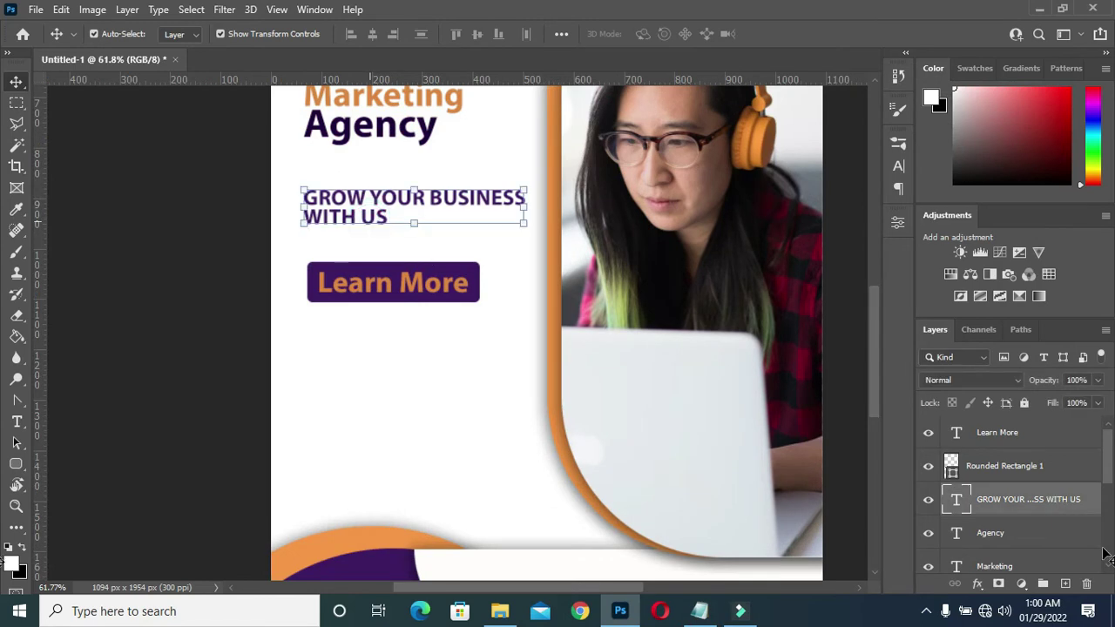
pyautogui.hotkey('ctrl', 'j')
pyautogui.scroll(-3, 1040, 497)
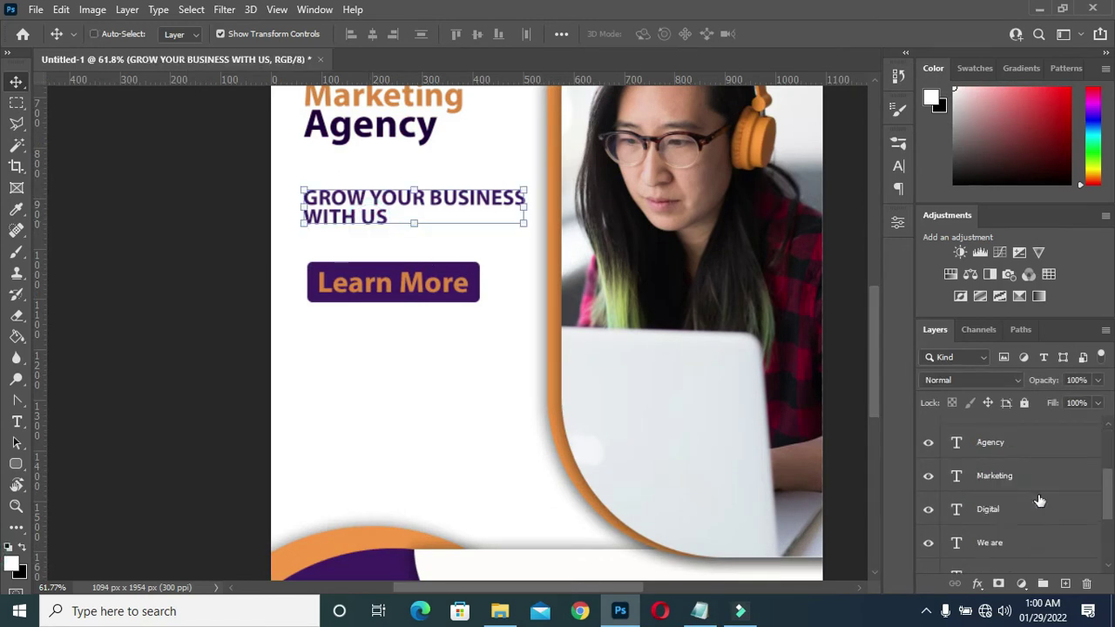
pyautogui.scroll(2, 1025, 492)
pyautogui.scroll(2, 1025, 492)
pyautogui.moveTo(1005, 499); pyautogui.dragTo(1005, 418)
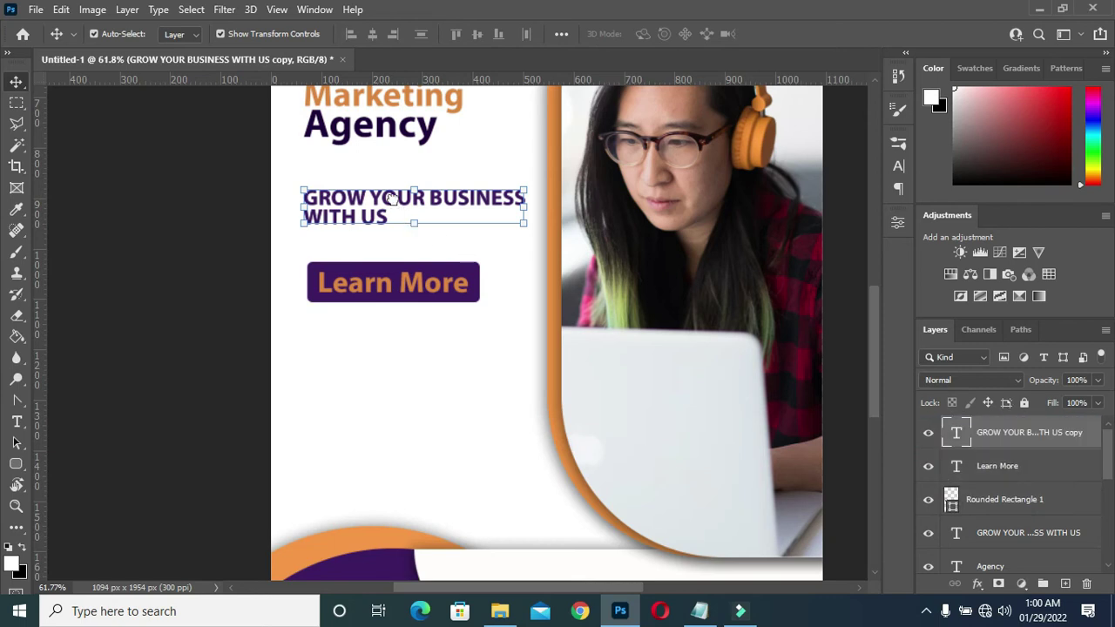
pyautogui.moveTo(388, 202); pyautogui.dragTo(388, 325)
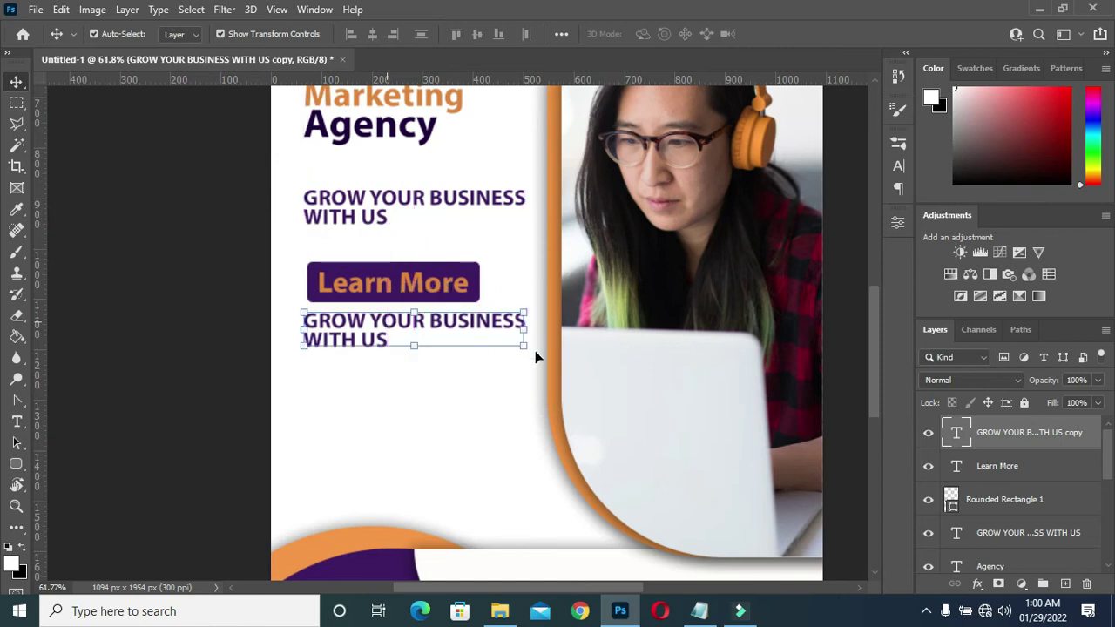
pyautogui.press('t')
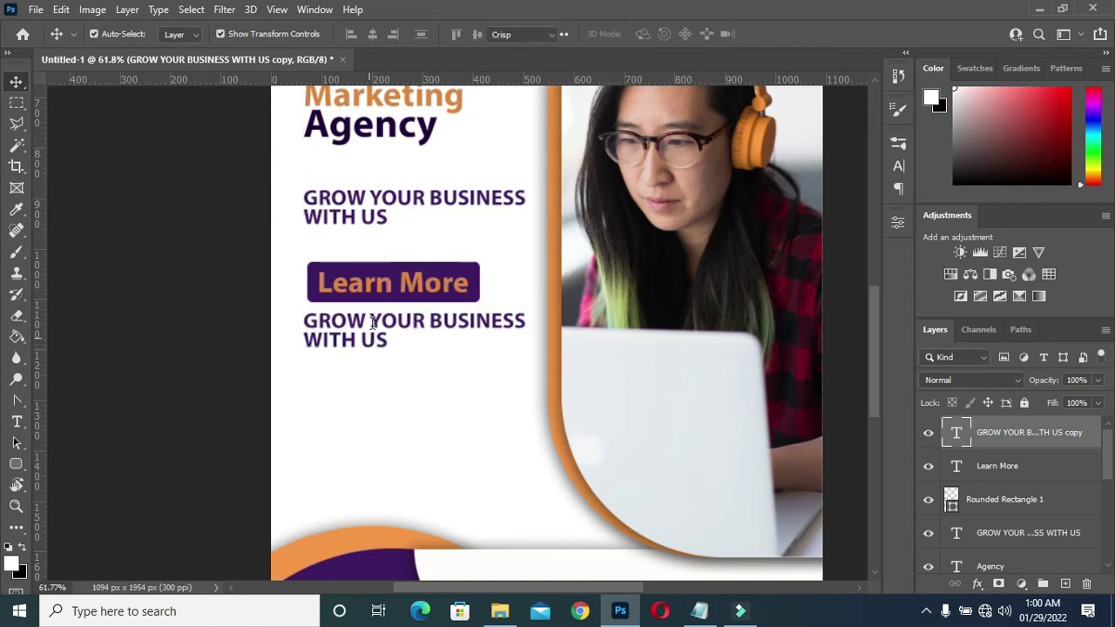
pyautogui.click(369, 321)
pyautogui.hotkey('ctrl', 'a')
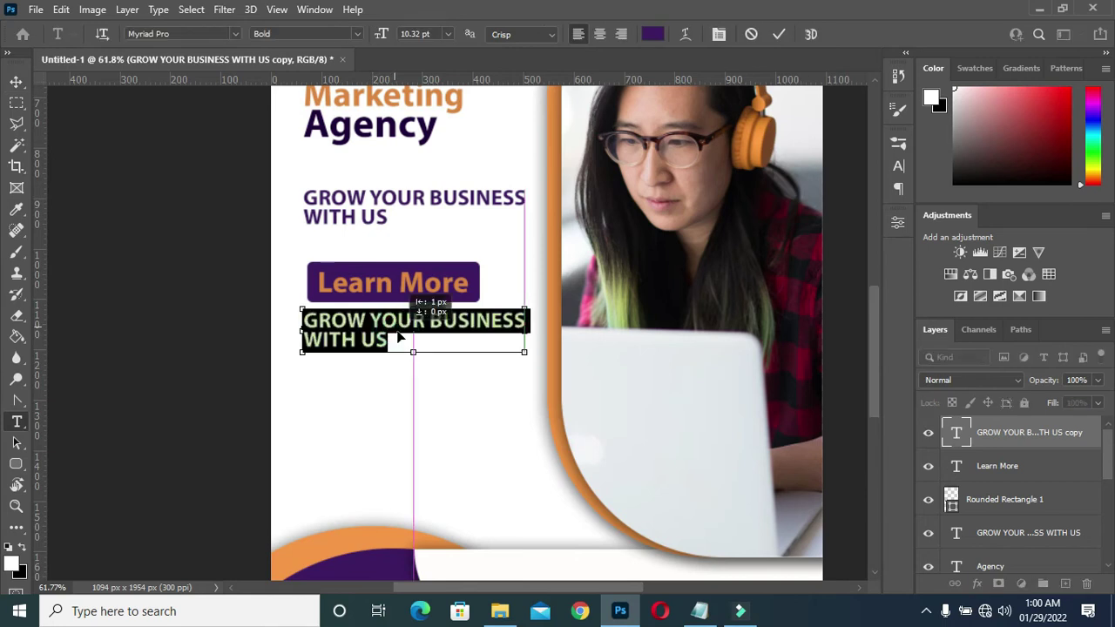
pyautogui.doubleClick(416, 321)
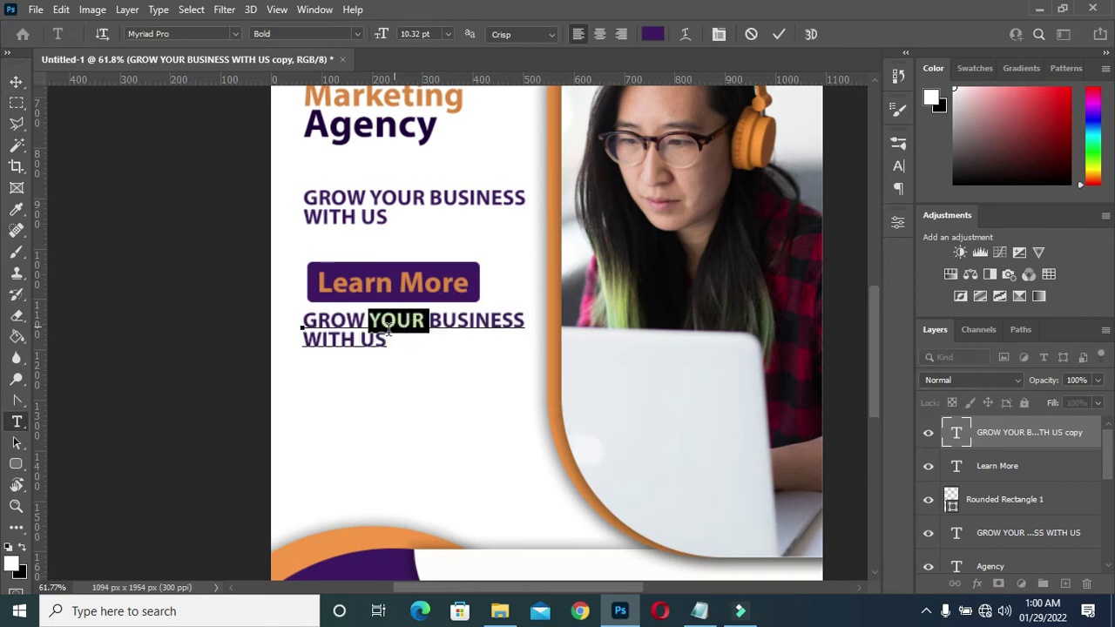
pyautogui.click(329, 335)
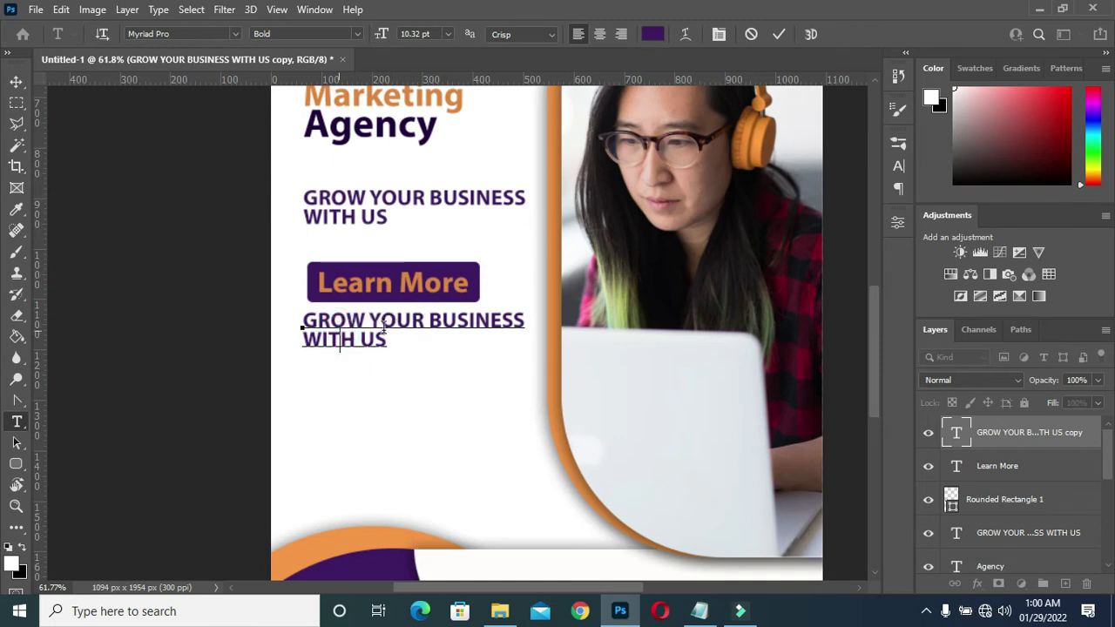
pyautogui.hotkey('ctrl', 'a')
pyautogui.click(389, 322)
pyautogui.hotkey('ctrl', 'v')
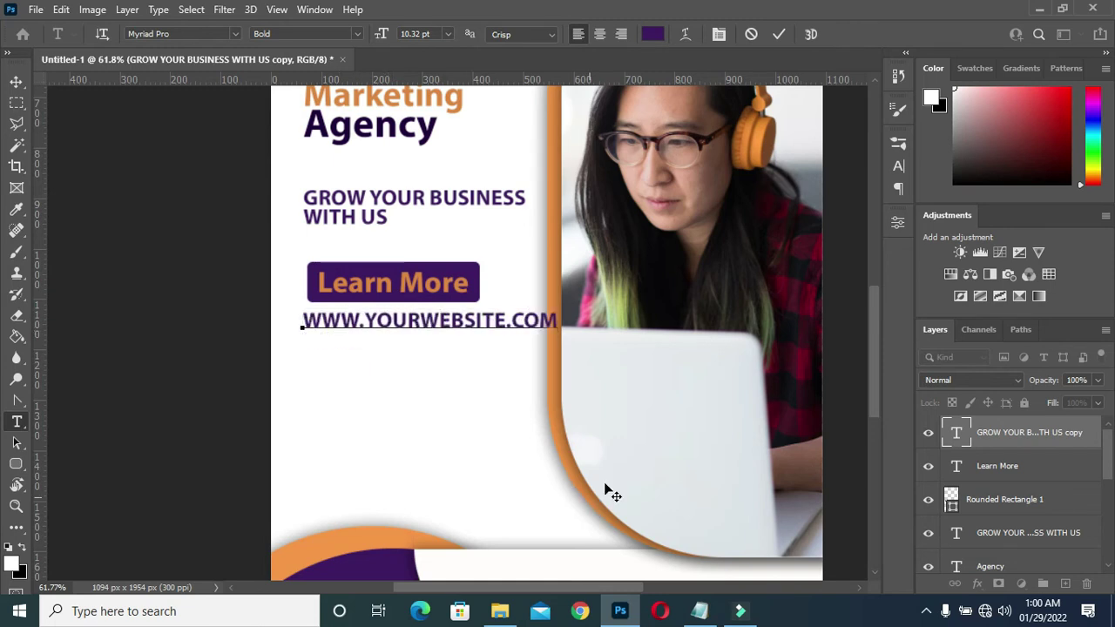
pyautogui.click(780, 37)
# Step: Move the "Learn More" text and its rounded rectangle together about 9 px left to line up with the website text's left edge
pyautogui.click(997, 468)
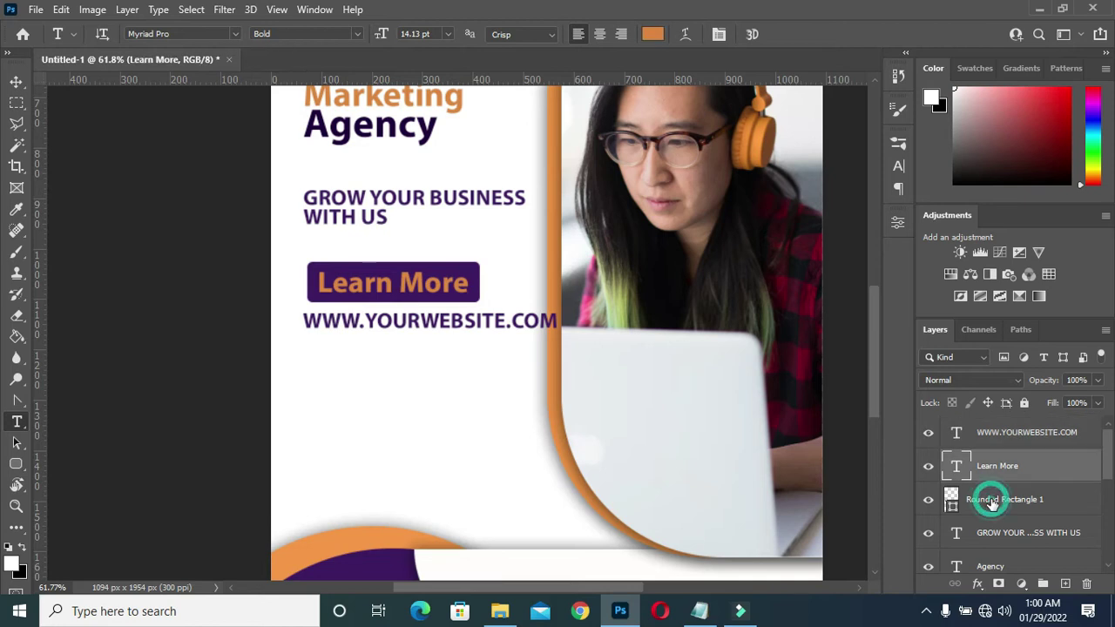
pyautogui.hotkey('alt', 'shift', '[')
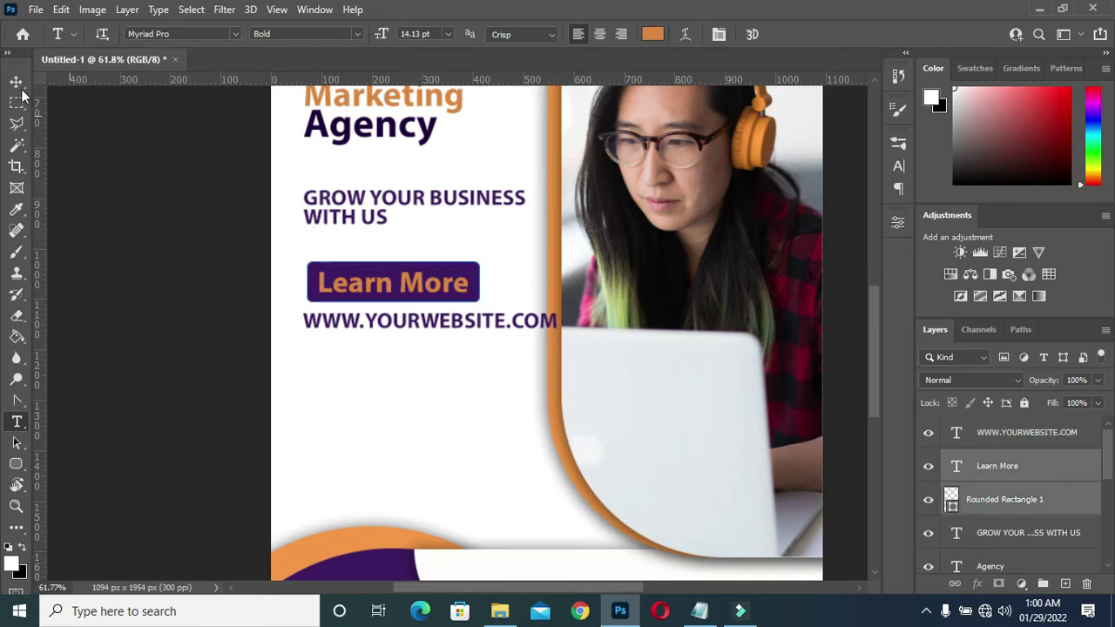
pyautogui.click(17, 80)
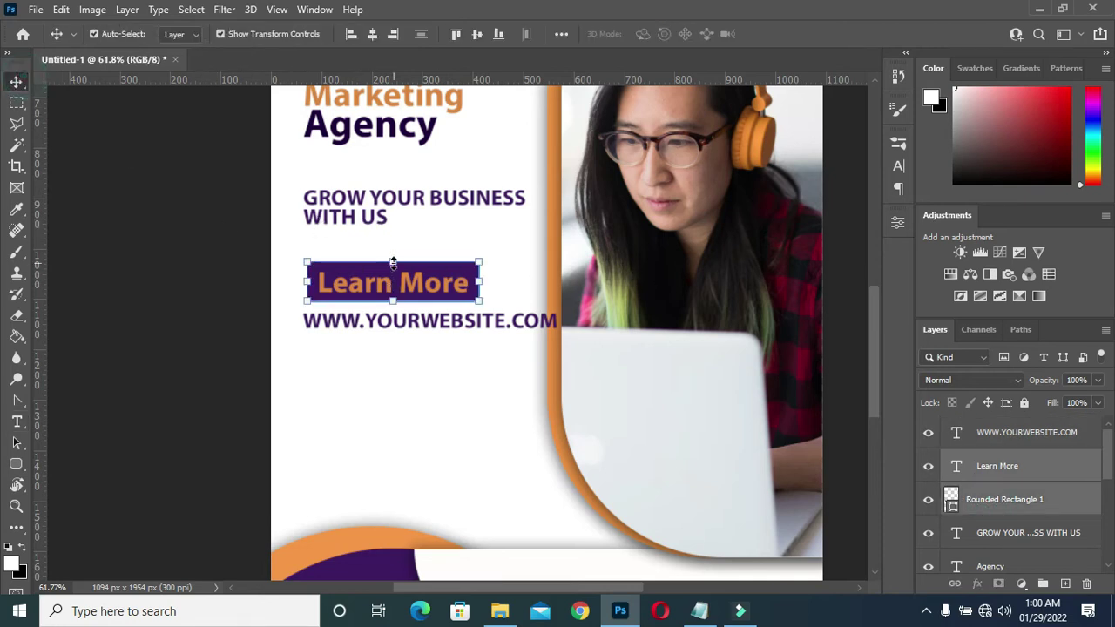
pyautogui.hotkey('ctrl', 't')
pyautogui.moveTo(395, 276); pyautogui.dragTo(396, 281)
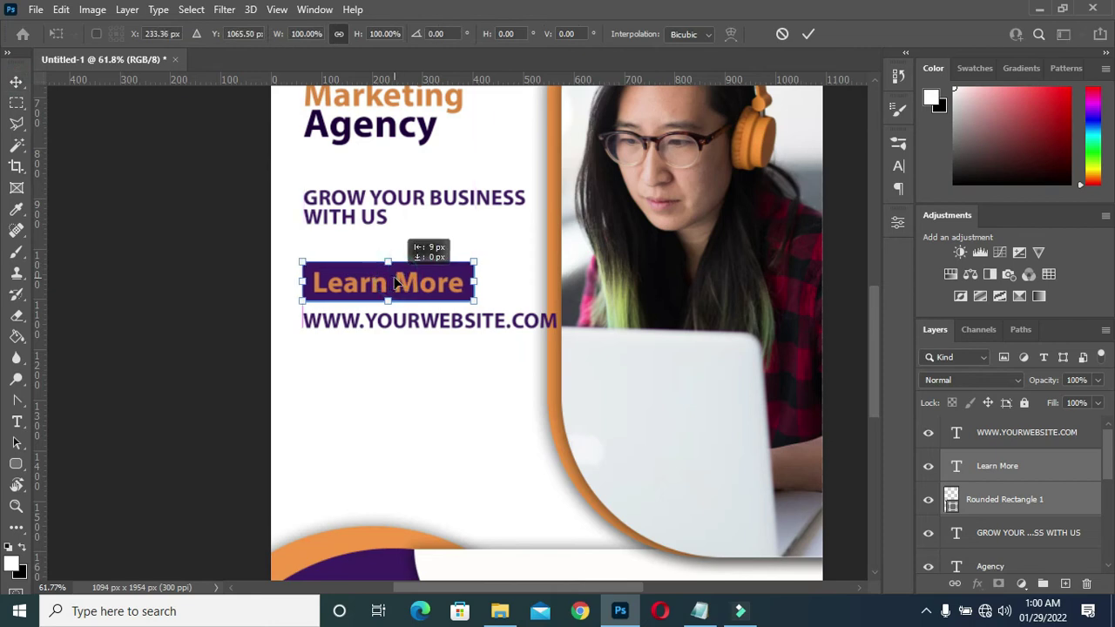
pyautogui.click(17, 82)
pyautogui.click(468, 324)
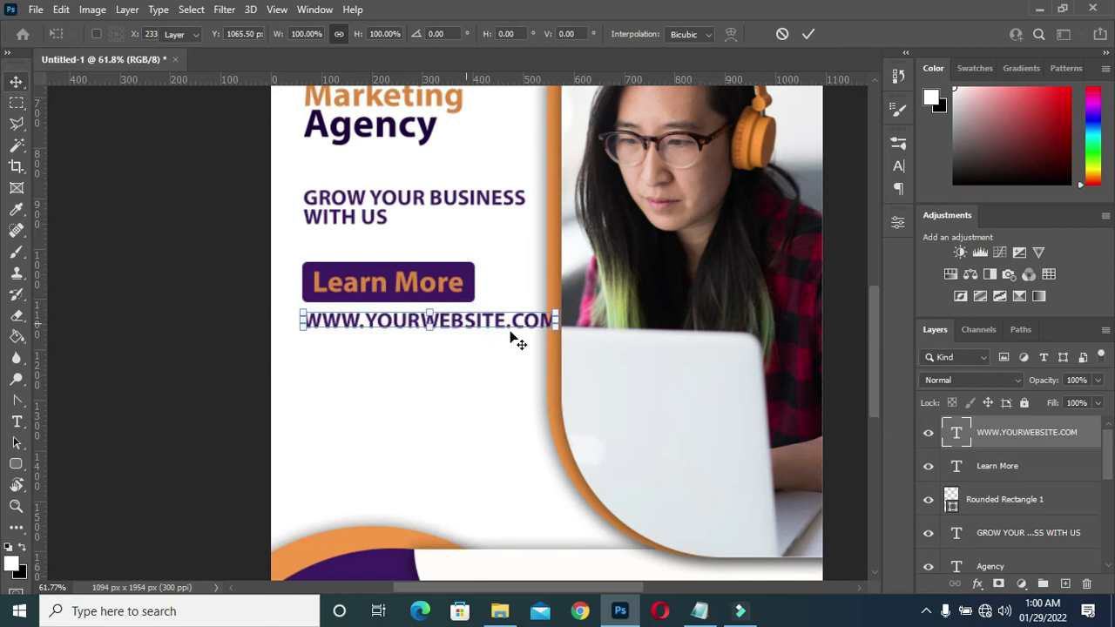
pyautogui.press('Return')
pyautogui.hotkey('ctrl', 't')
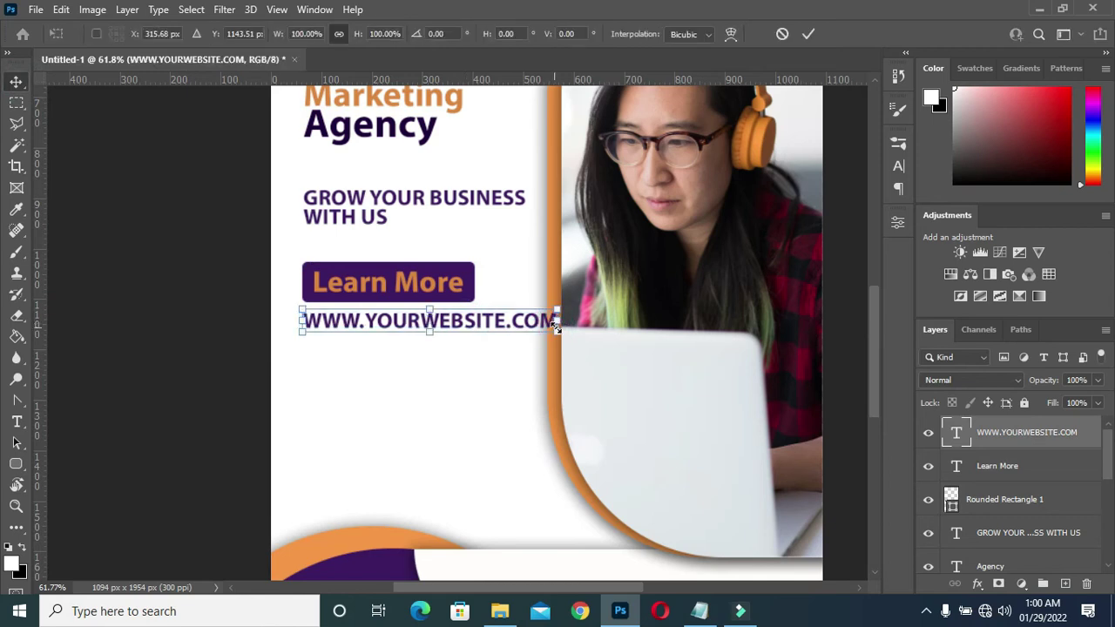
pyautogui.moveTo(555, 330); pyautogui.dragTo(476, 322)
pyautogui.scroll(2, 431, 316)
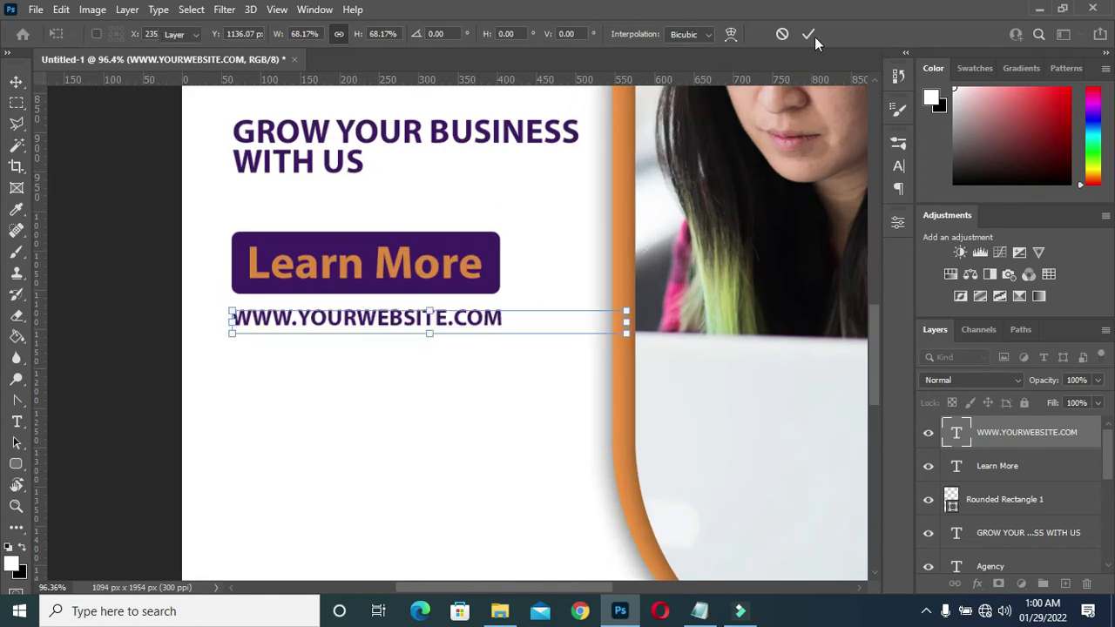
pyautogui.click(809, 34)
pyautogui.scroll(-1, 550, 246)
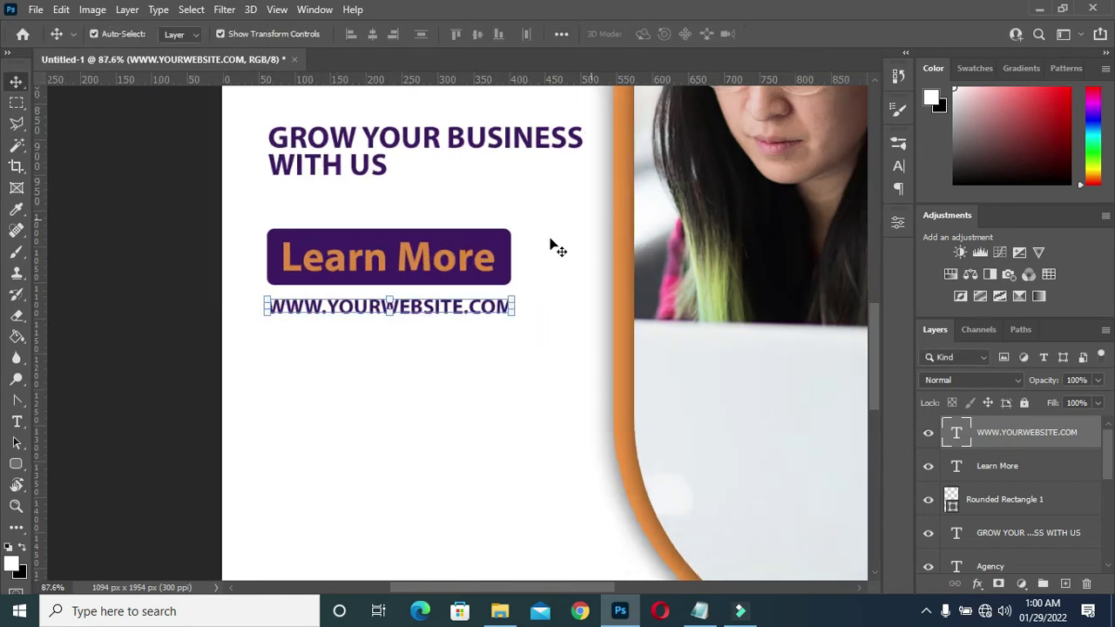
# Step: Nudge the website text upward so it sits closer beneath the "Learn More" button, and deselect it
pyautogui.scroll(1, 427, 364)
pyautogui.press('Up')
pyautogui.press('Up')
pyautogui.press('Up')
pyautogui.press('Up')
pyautogui.press('Up')
pyautogui.press('Up')
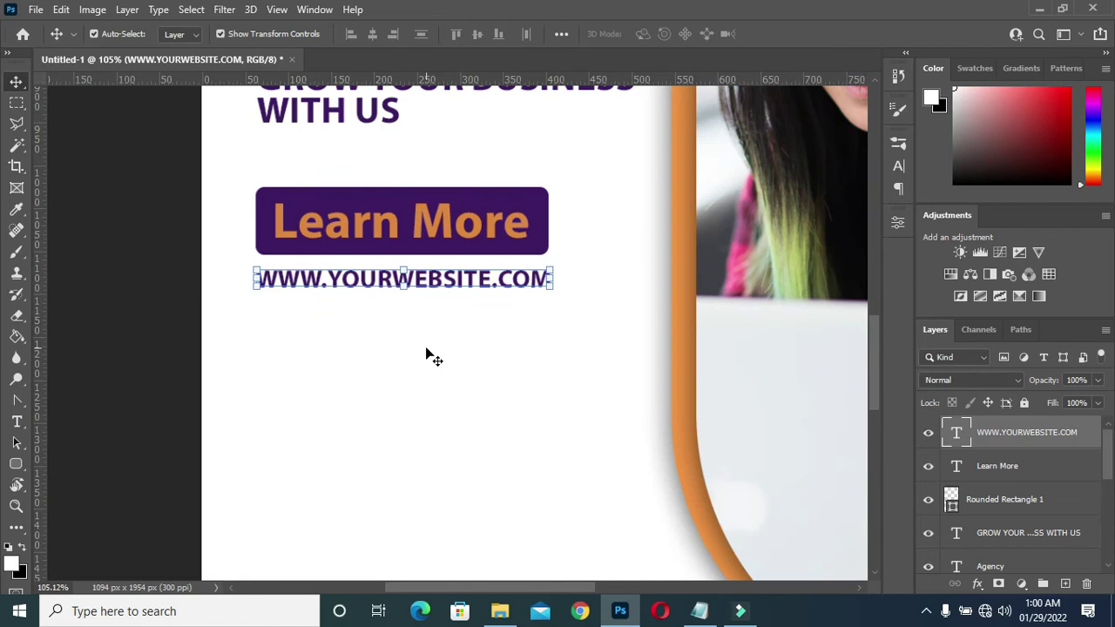
pyautogui.press('Up')
pyautogui.press('Up')
pyautogui.press('Up')
pyautogui.press('Up')
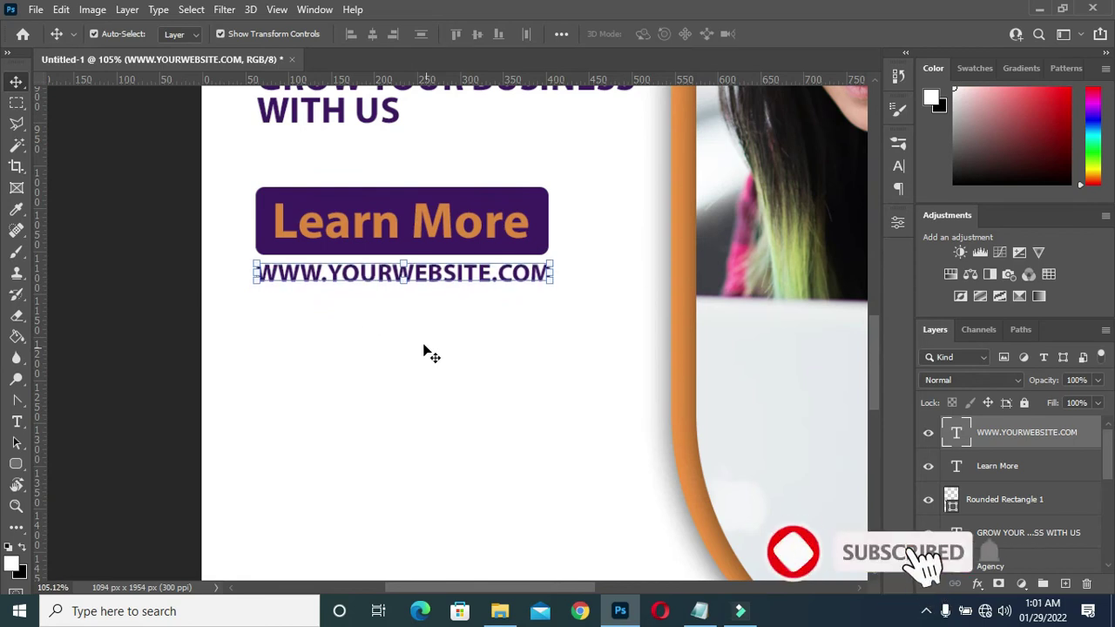
pyautogui.click(170, 271)
pyautogui.scroll(-3, 458, 289)
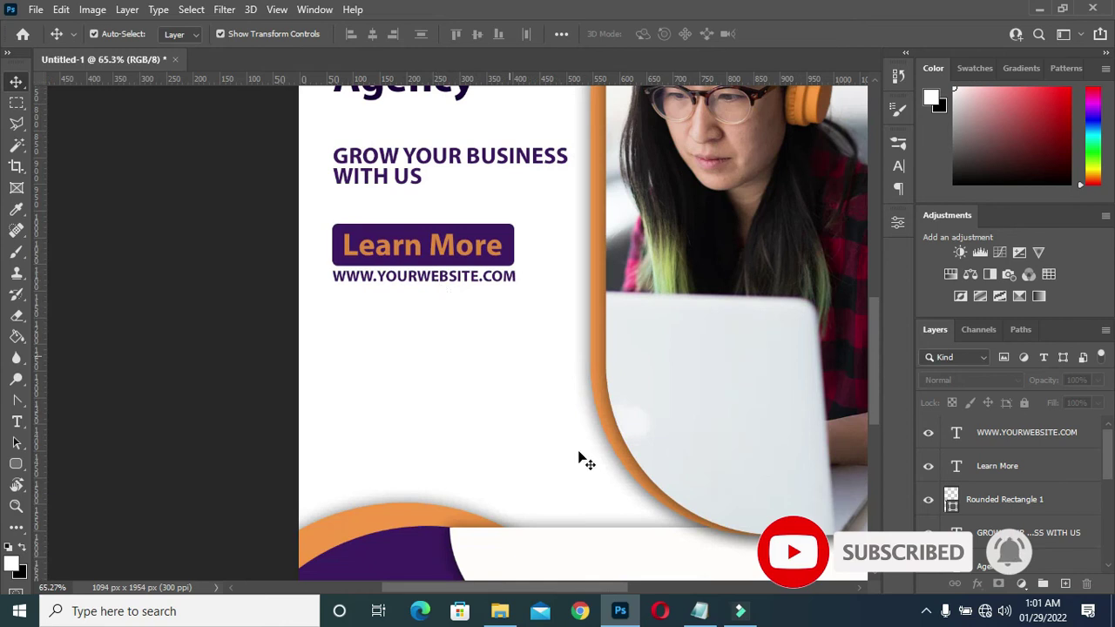
# Step: Copy the line "Contact Us Here" from the Notepad text file and return to the flyer in Photoshop
pyautogui.click(698, 612)
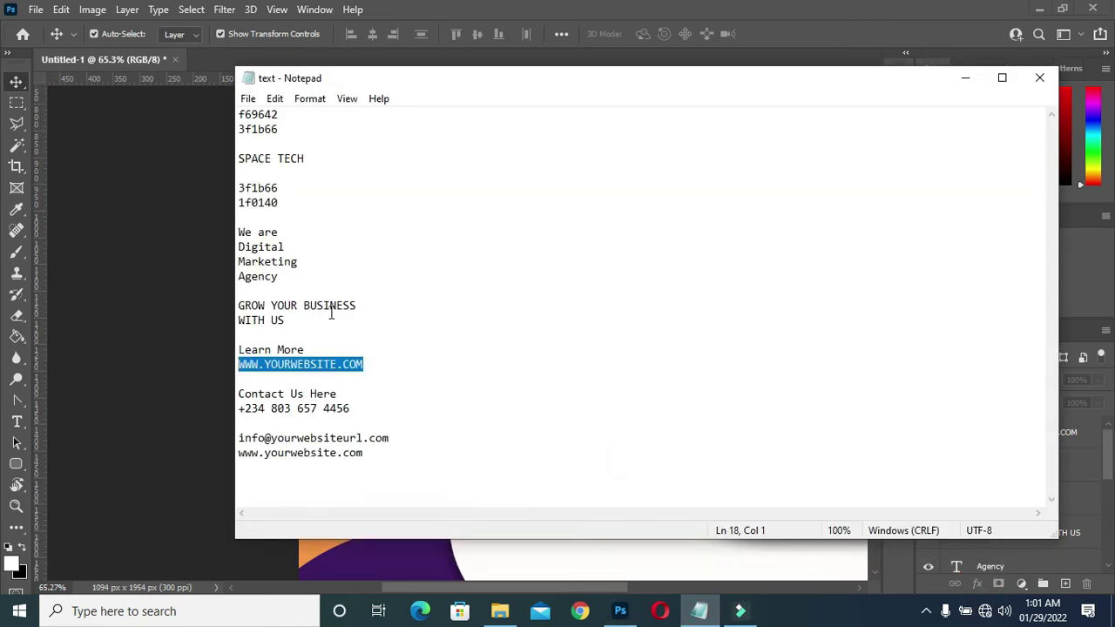
pyautogui.tripleClick(342, 394)
pyautogui.moveTo(344, 393); pyautogui.dragTo(236, 393)
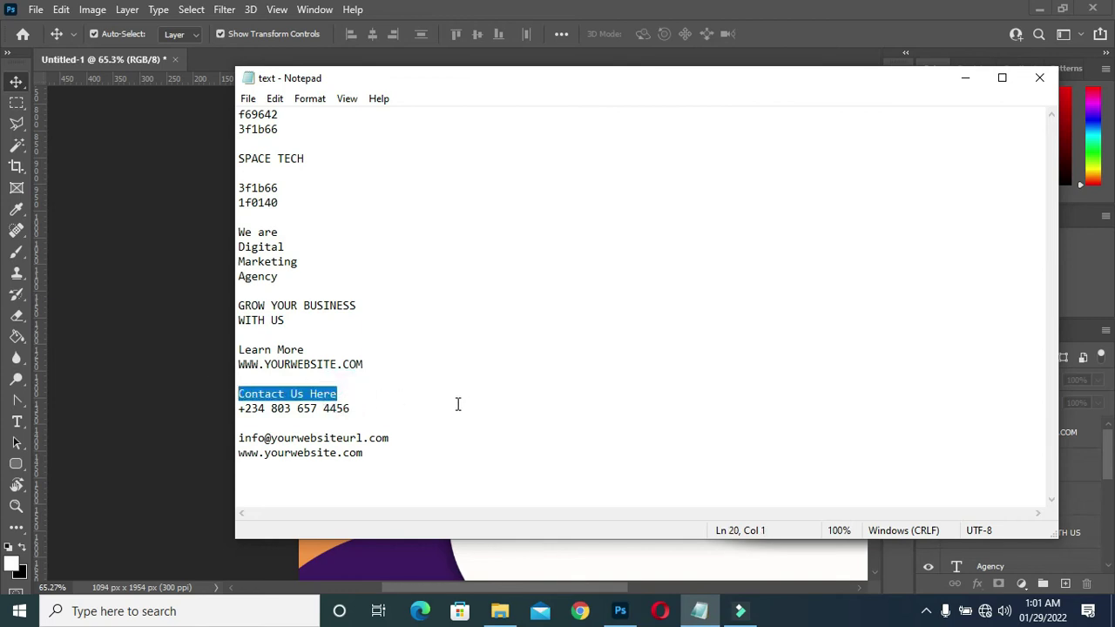
pyautogui.click(965, 78)
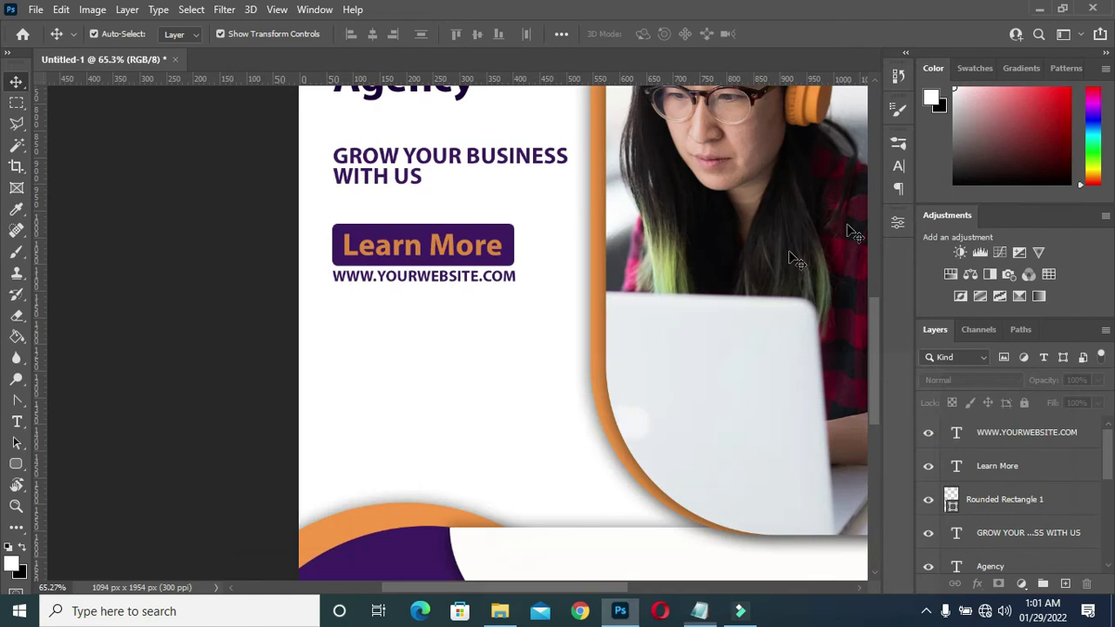
# Step: Draw a rounded rectangle about 74 by 88 px below the website text and line up its left edge with the text
pyautogui.scroll(2, 759, 273)
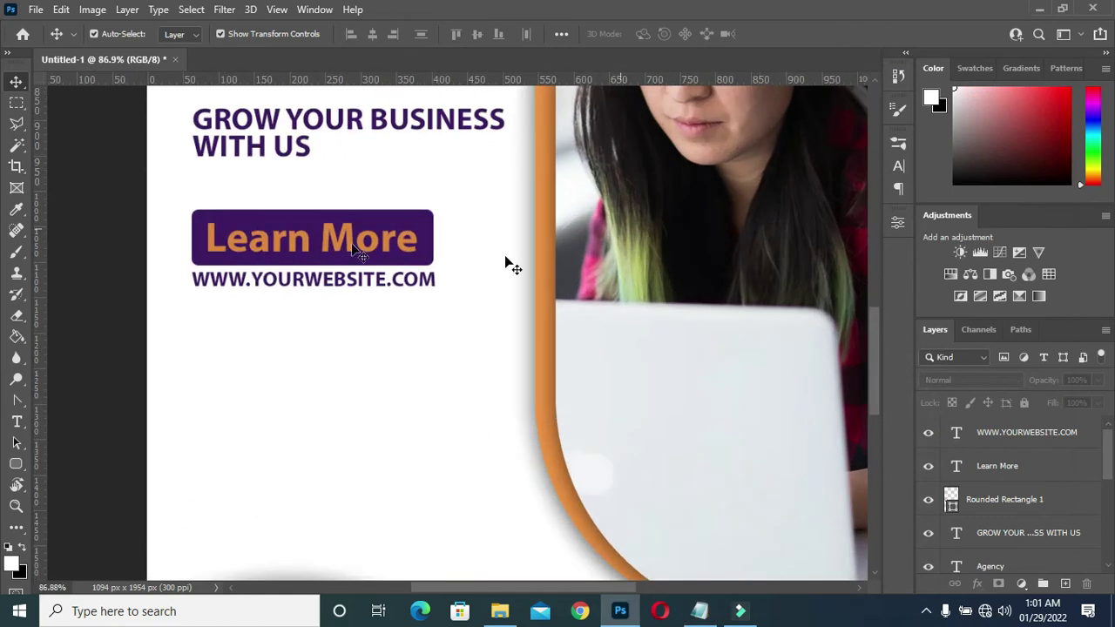
pyautogui.scroll(-1, 353, 251)
pyautogui.click(15, 468)
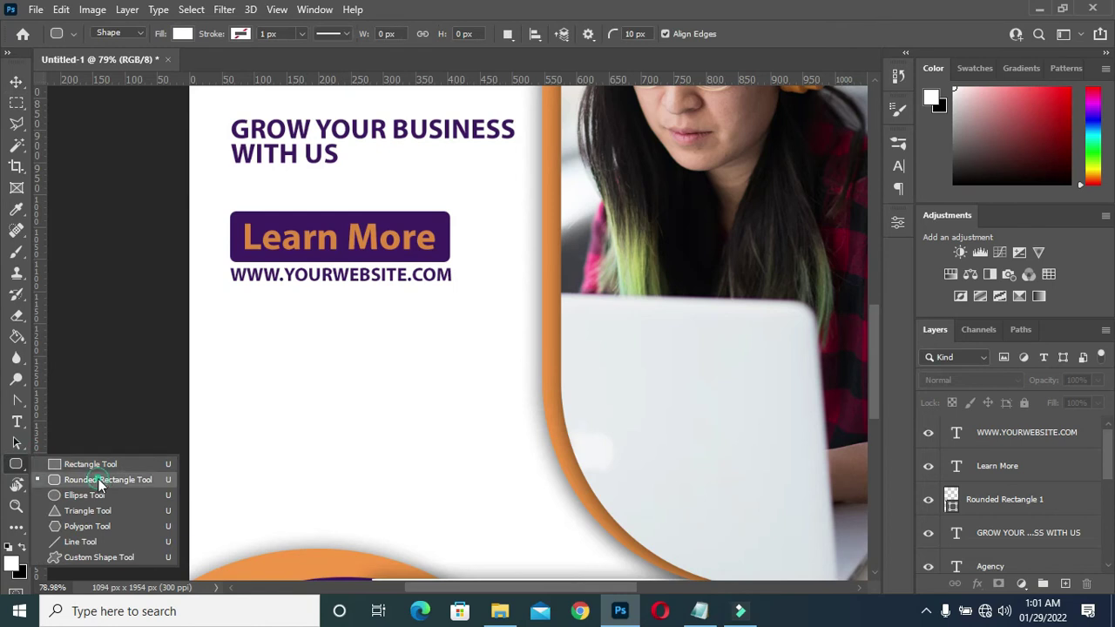
pyautogui.click(99, 481)
pyautogui.moveTo(238, 329); pyautogui.dragTo(285, 385)
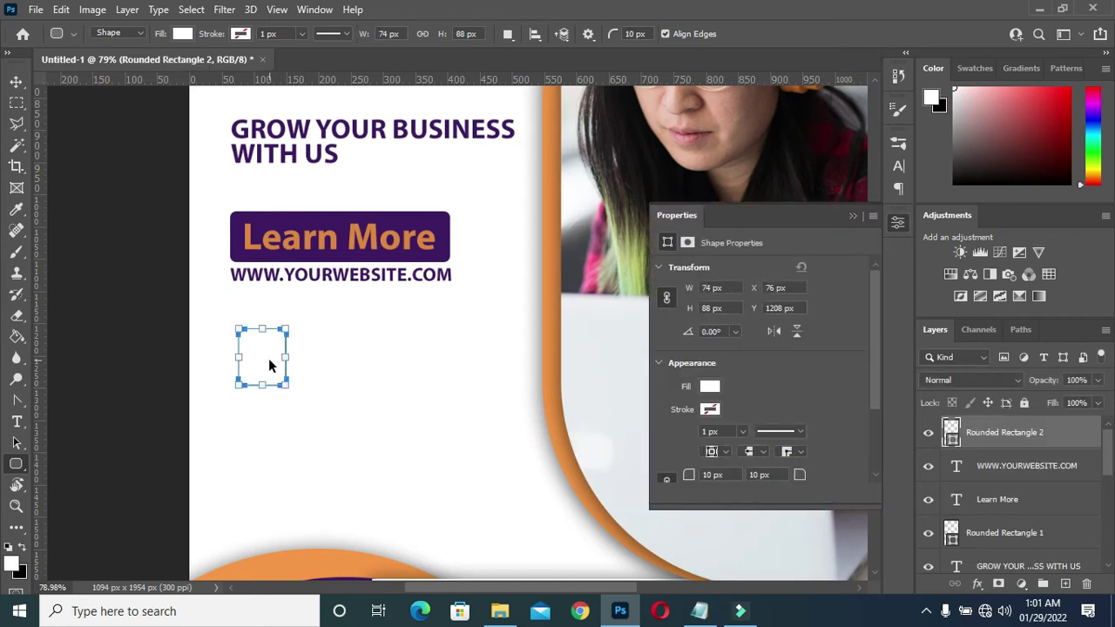
pyautogui.moveTo(265, 362); pyautogui.dragTo(258, 356)
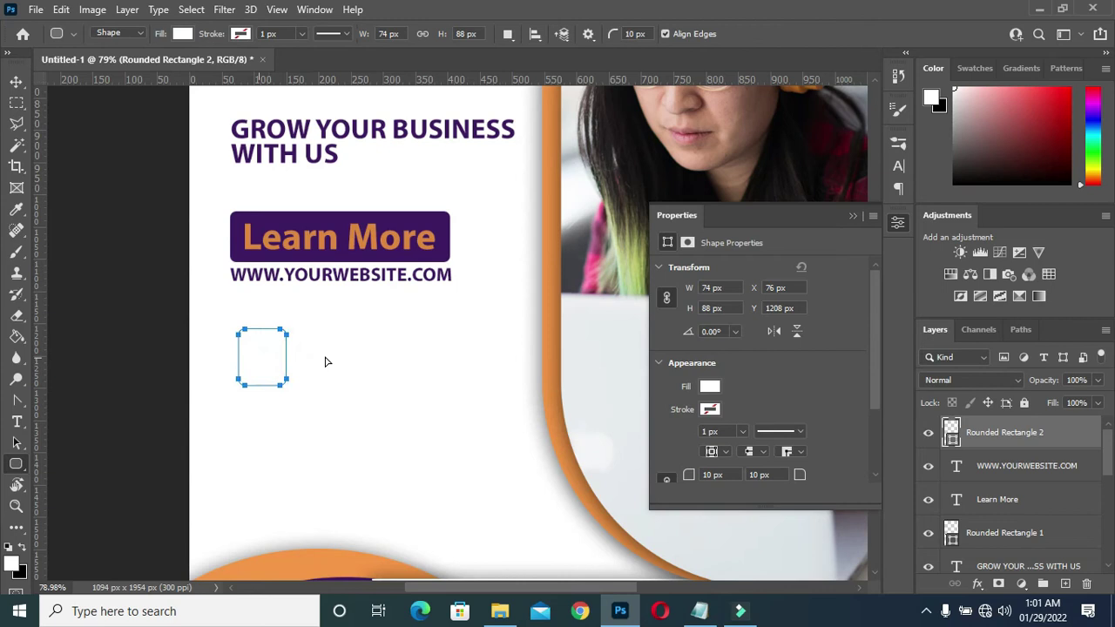
# Step: Fill the small rounded rectangle below the website text with the recently used dark purple
pyautogui.click(711, 388)
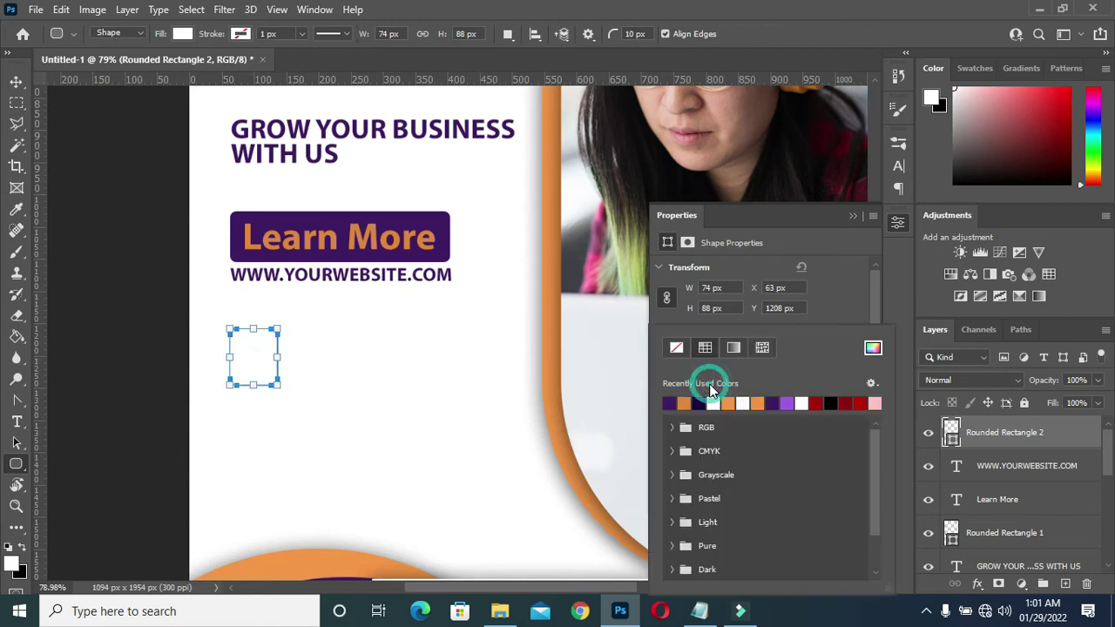
pyautogui.click(671, 403)
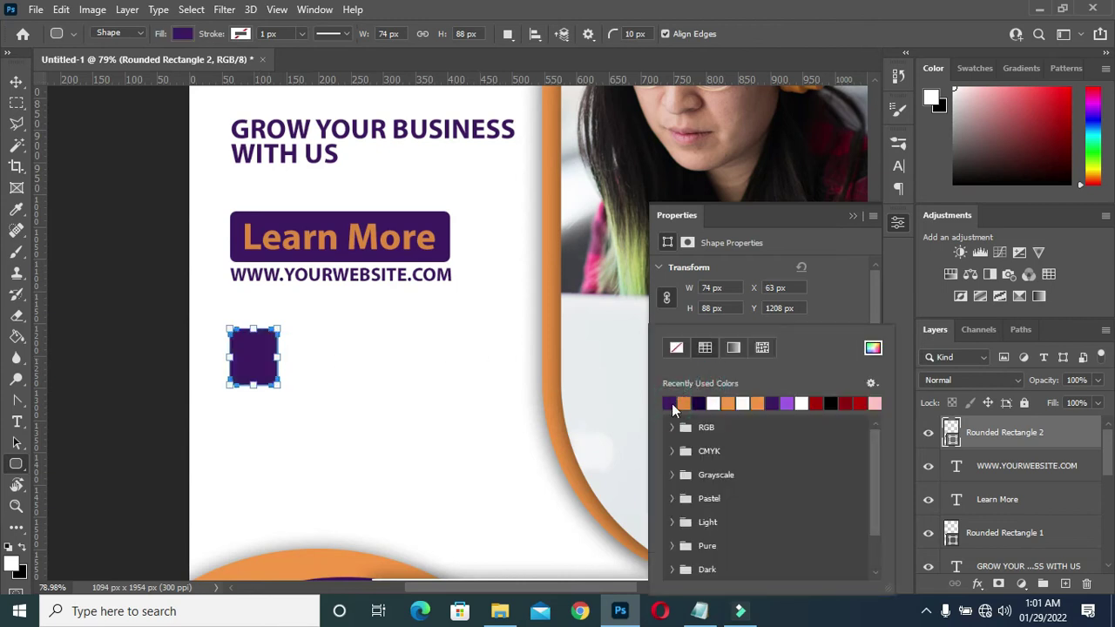
pyautogui.click(853, 216)
pyautogui.click(853, 215)
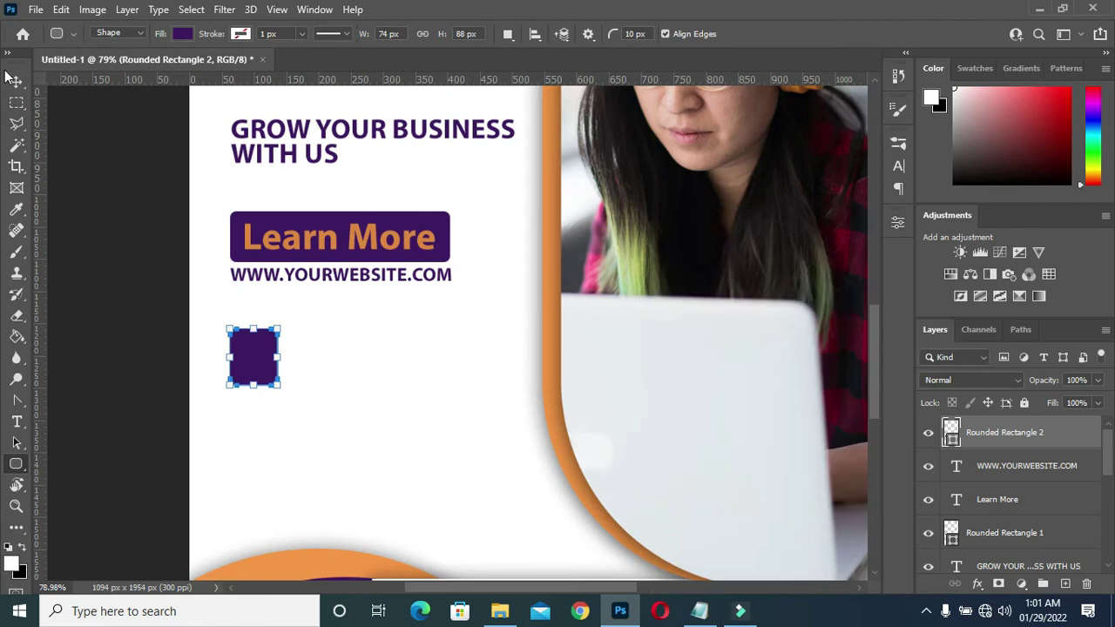
pyautogui.click(16, 81)
pyautogui.moveTo(264, 361); pyautogui.dragTo(263, 348)
pyautogui.scroll(-1, 323, 351)
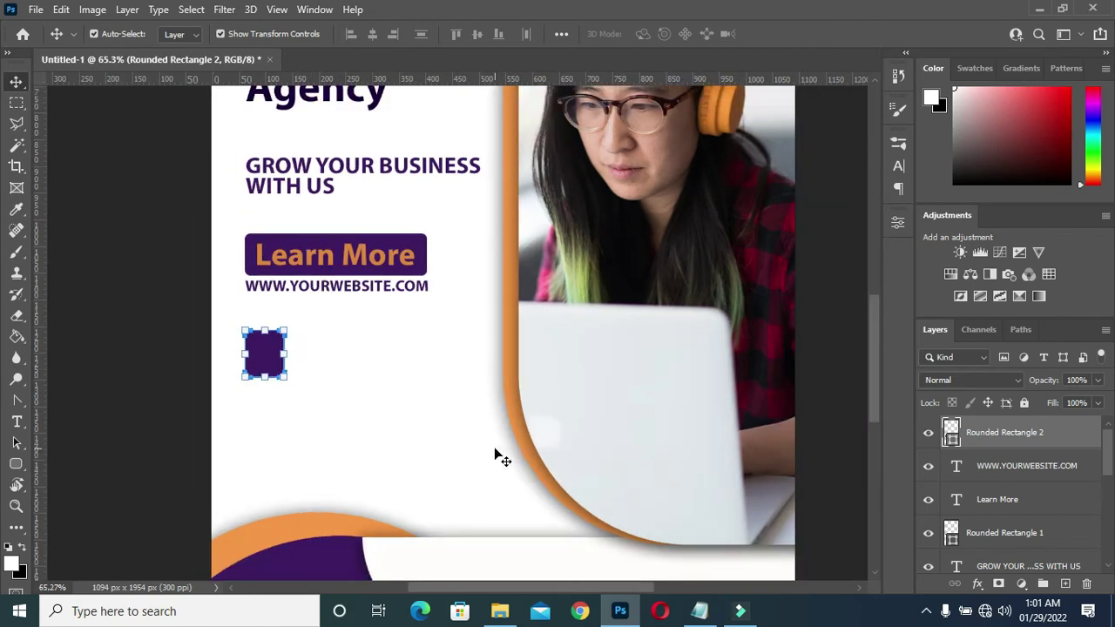
# Step: Place the phone-call image from the Space Tech folder into the flyer, shrink it and position it over the small purple rectangle
pyautogui.scroll(-1, 528, 428)
pyautogui.click(499, 610)
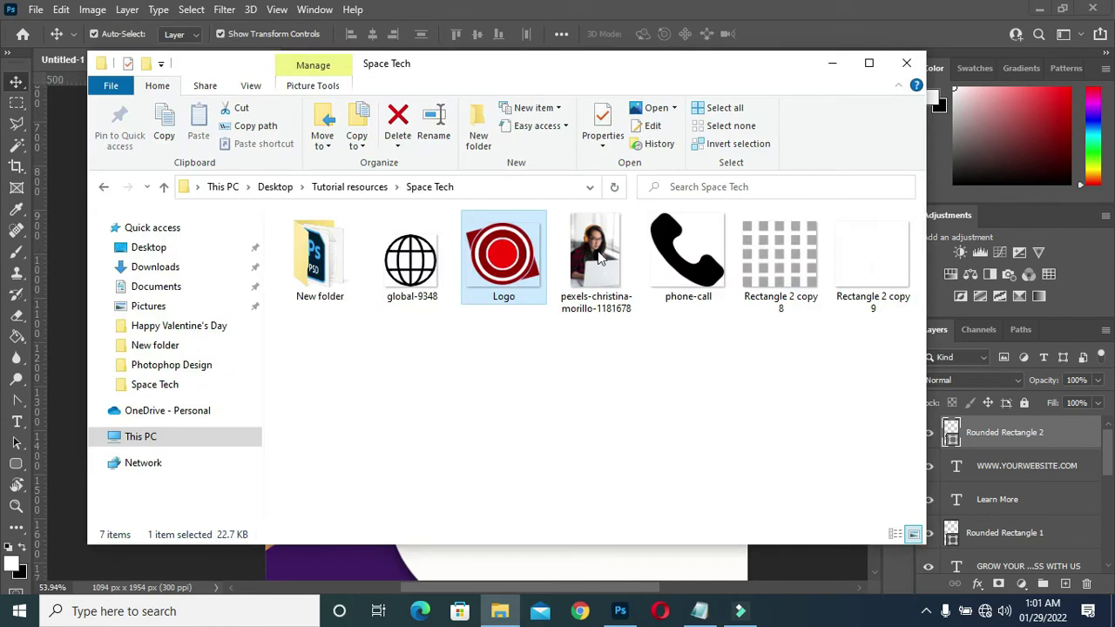
pyautogui.click(694, 261)
pyautogui.moveTo(697, 279); pyautogui.dragTo(650, 549)
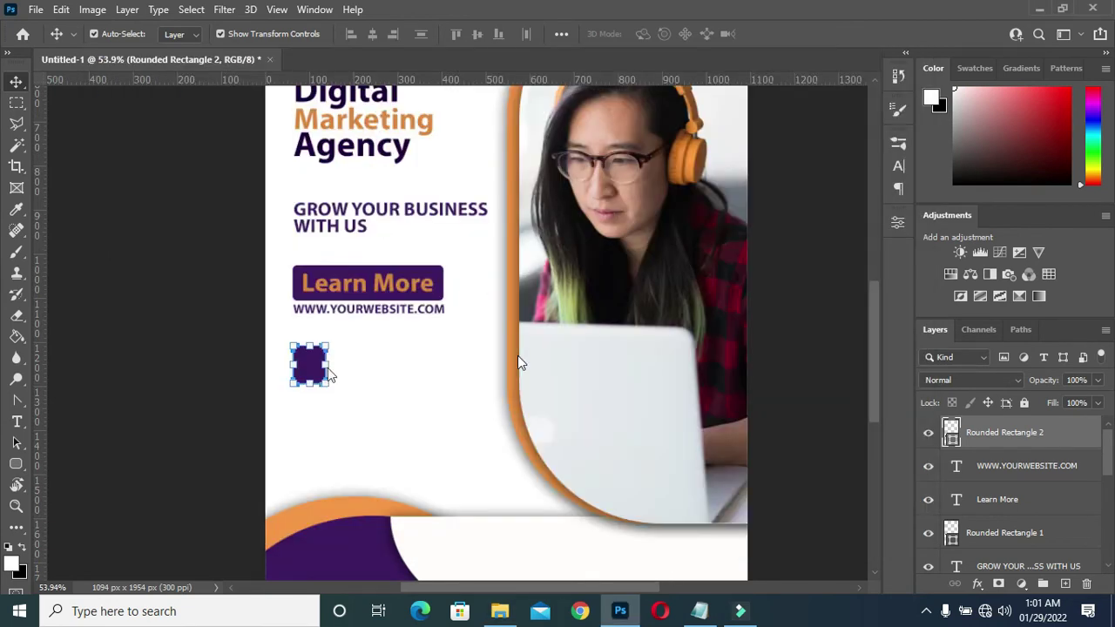
pyautogui.moveTo(792, 329); pyautogui.dragTo(273, 328)
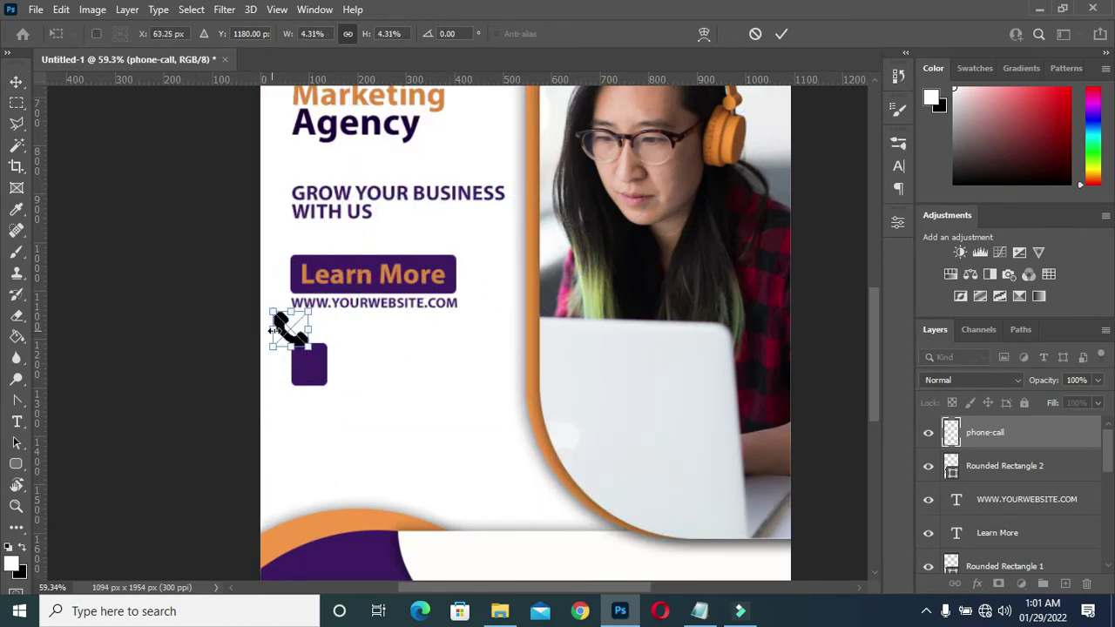
pyautogui.scroll(3, 275, 357)
pyautogui.moveTo(269, 274); pyautogui.dragTo(334, 370)
pyautogui.click(782, 33)
# Step: Scale the phone icon to 3.38% around its center so it fills more of the small purple rectangle
pyautogui.scroll(2, 361, 370)
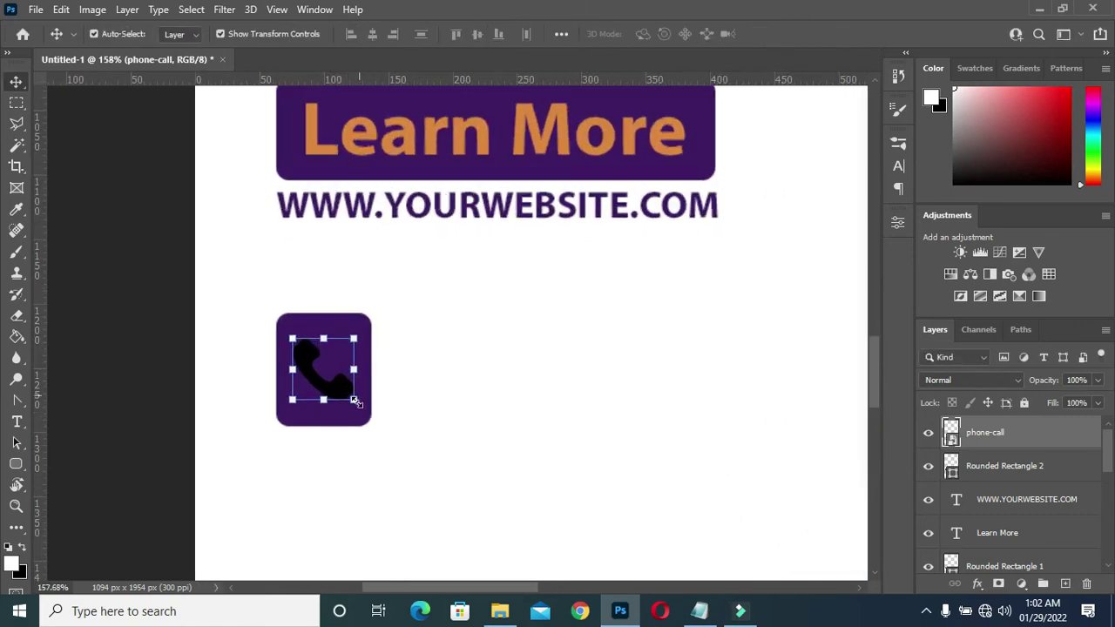
pyautogui.moveTo(355, 400)
pyautogui.mouseDown()
pyautogui.moveTo(367, 416)
pyautogui.moveTo(361, 406)
pyautogui.mouseUp()
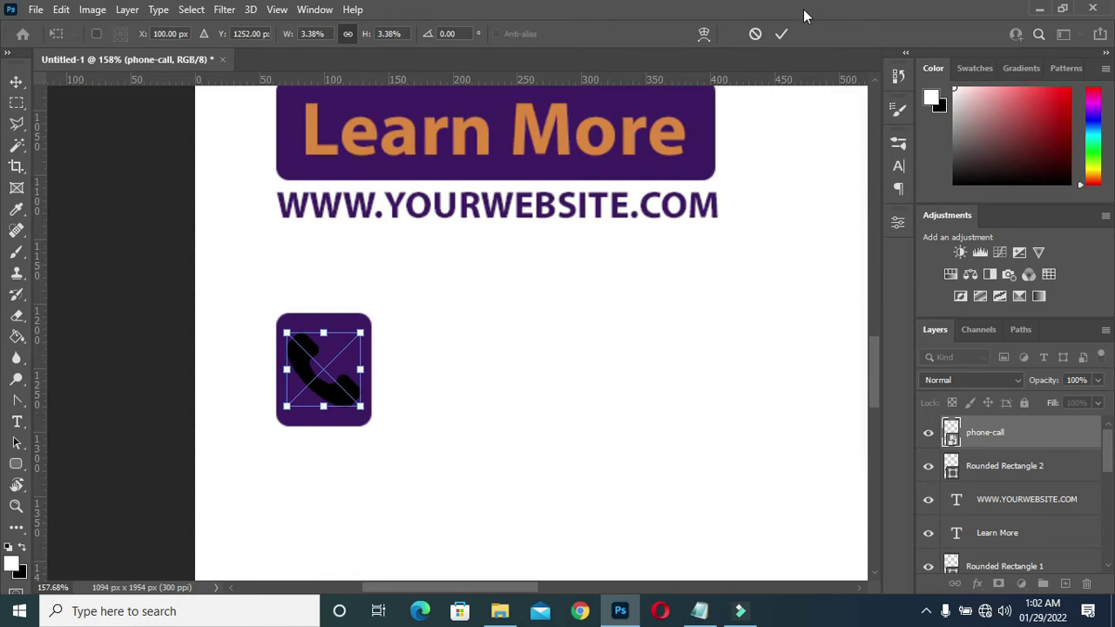
pyautogui.click(786, 33)
# Step: Turn the phone icon white by raising its Lightness to the maximum with a Hue/Saturation adjustment, and collapse its smart filter list
pyautogui.click(93, 9)
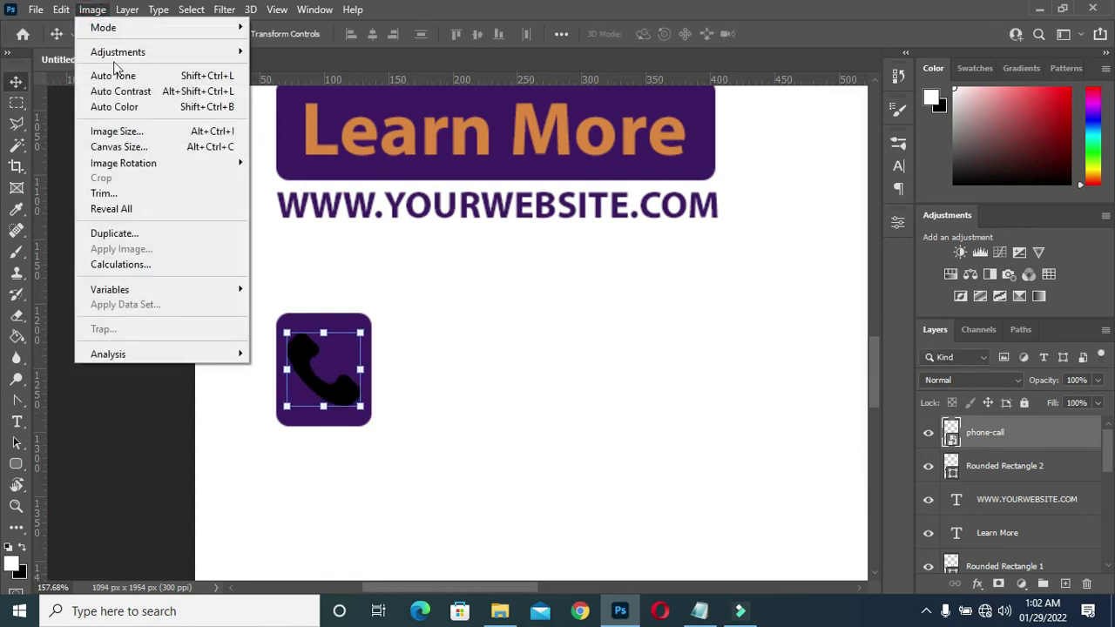
pyautogui.moveTo(122, 56)
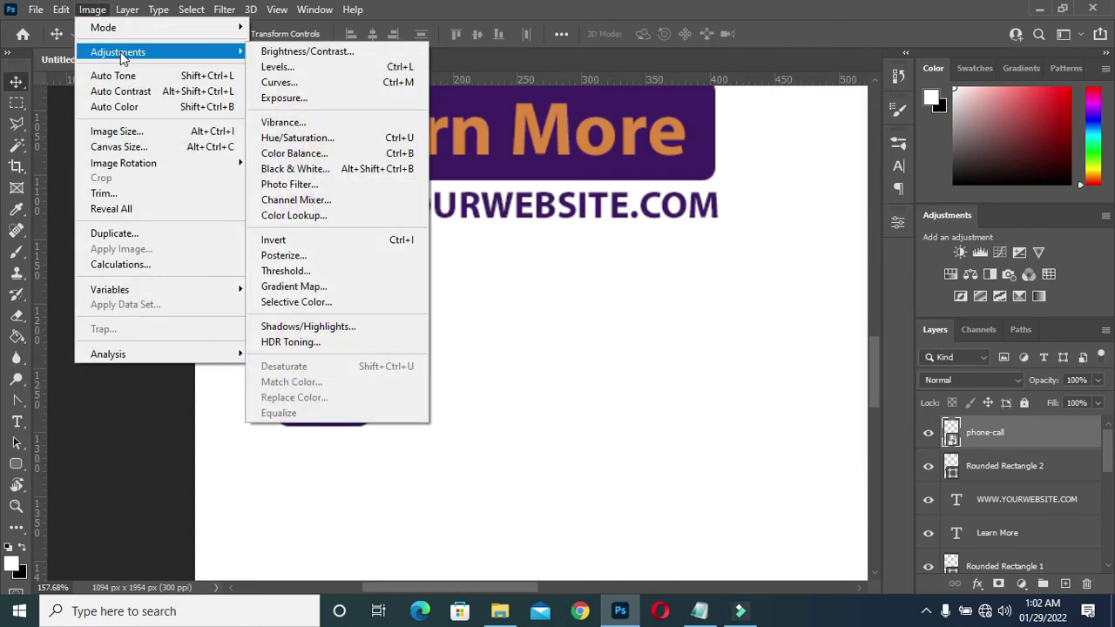
pyautogui.click(310, 141)
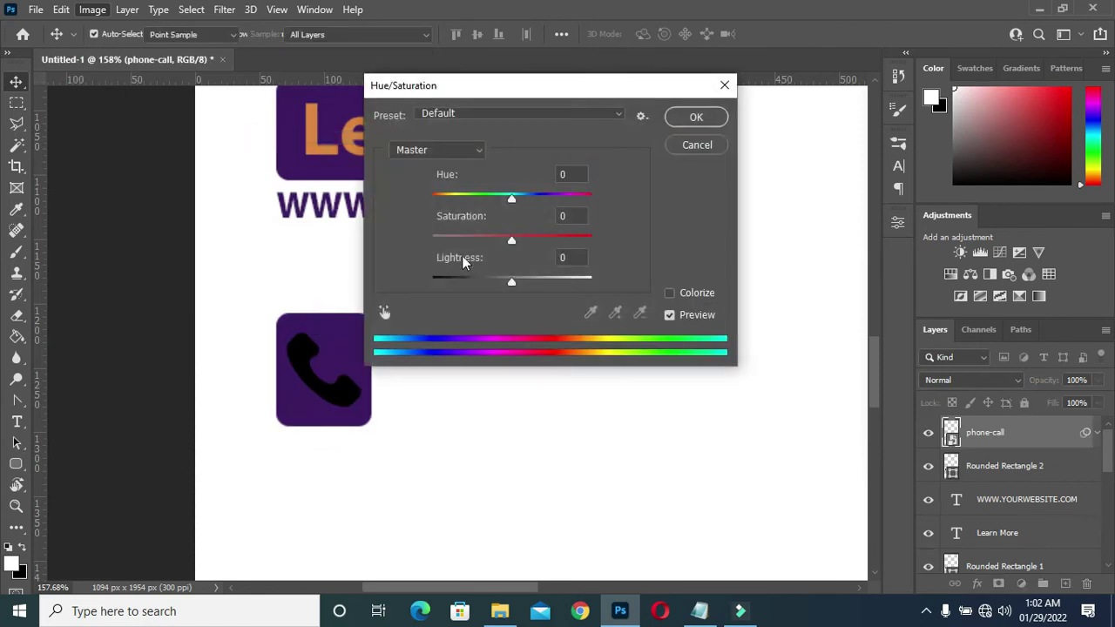
pyautogui.moveTo(509, 282); pyautogui.dragTo(625, 286)
pyautogui.click(702, 117)
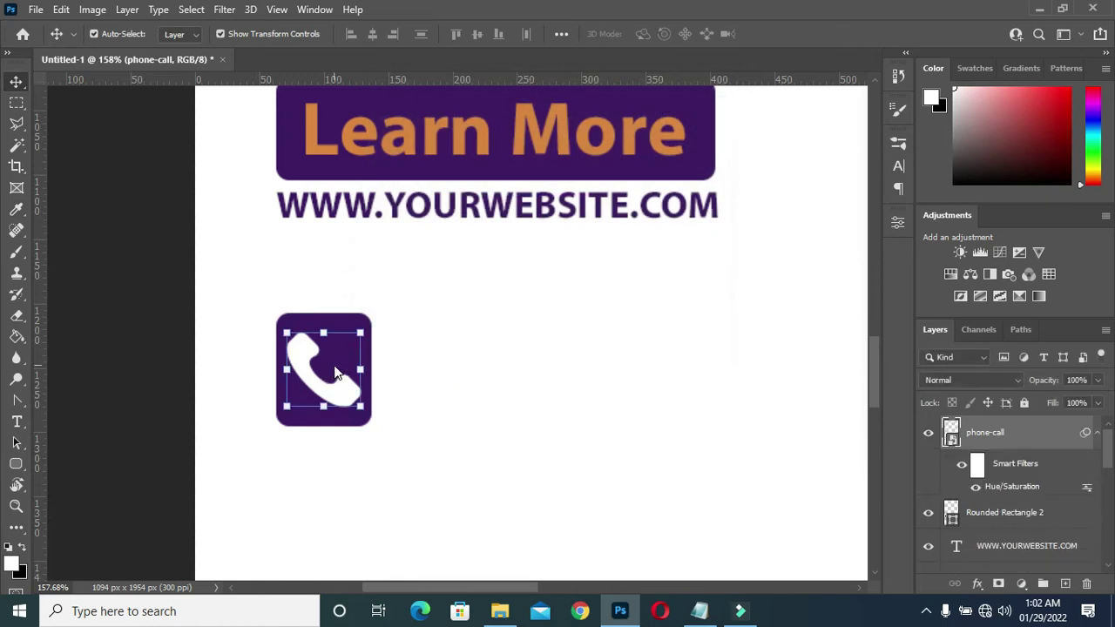
pyautogui.scroll(-2, 338, 373)
pyautogui.click(1097, 432)
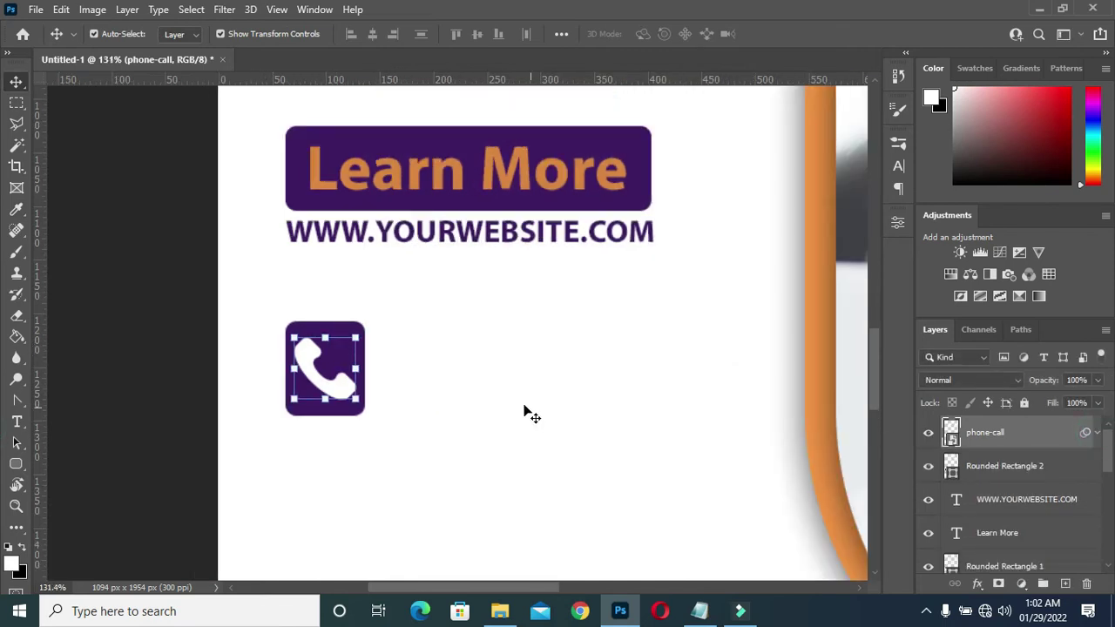
# Step: Duplicate the website text, bring the copy to the front of the layer stack and place it beside the phone icon
pyautogui.scroll(-2, 394, 370)
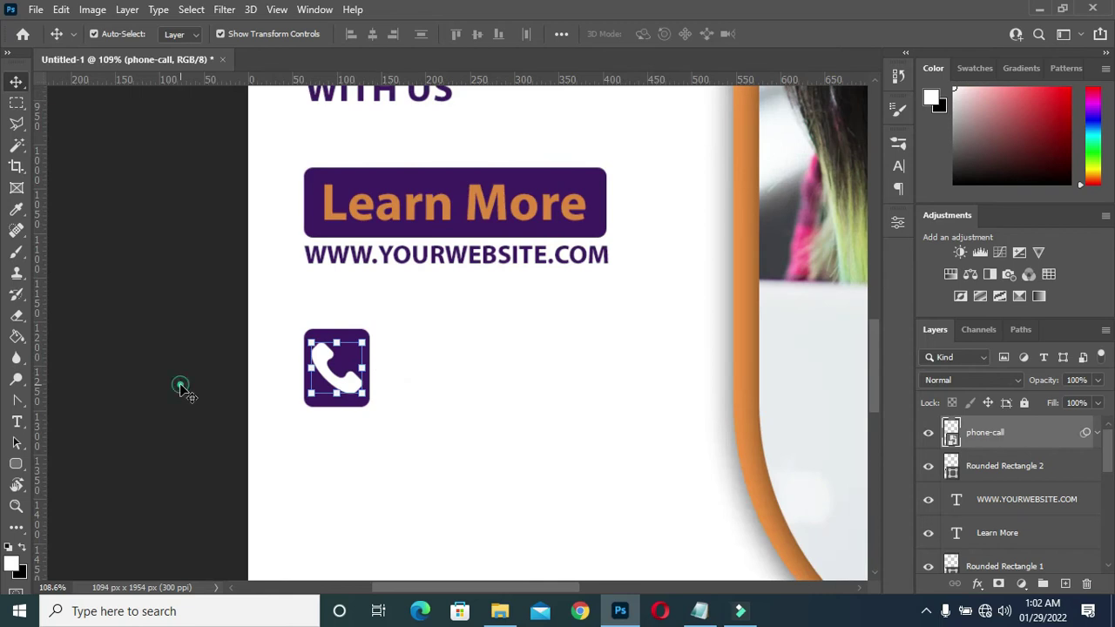
pyautogui.click(181, 389)
pyautogui.click(459, 265)
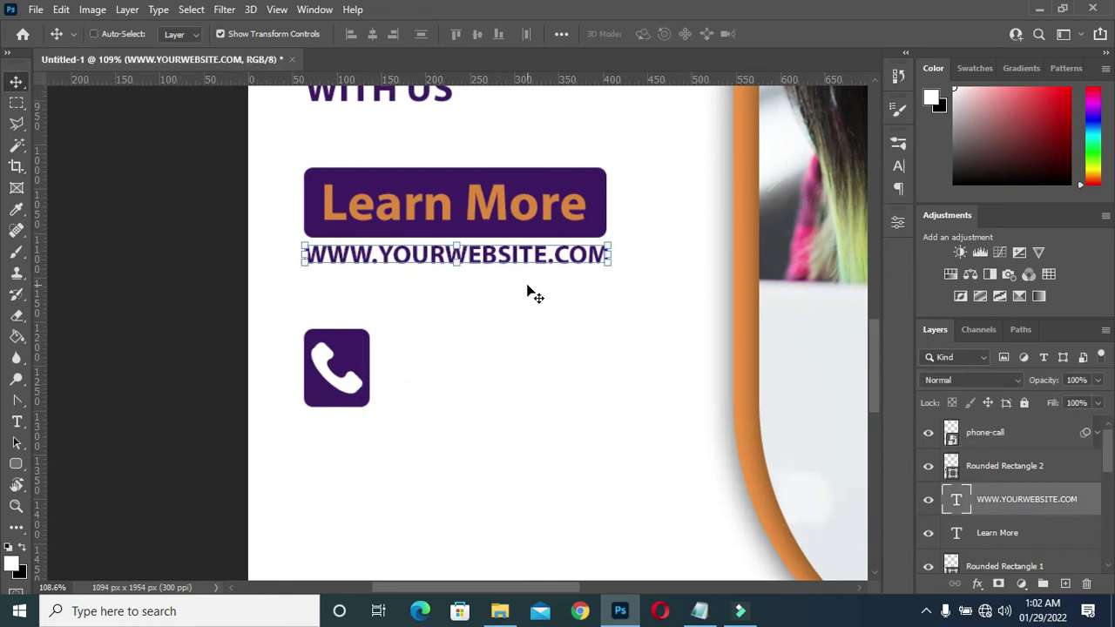
pyautogui.hotkey('ctrl', 'j')
pyautogui.moveTo(1006, 501); pyautogui.dragTo(984, 433)
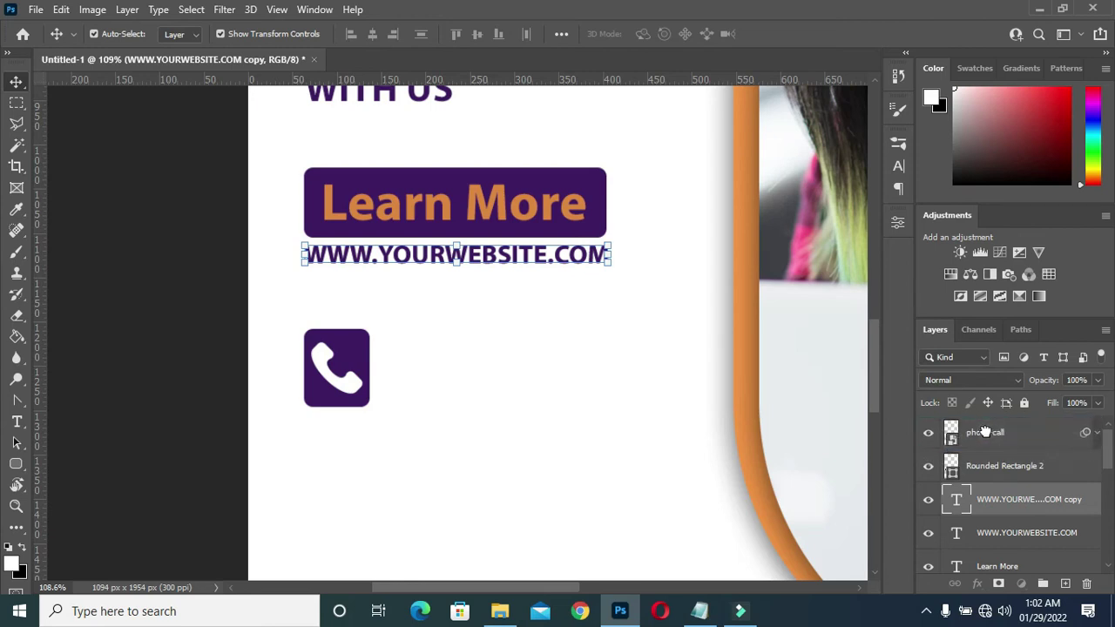
pyautogui.hotkey('ctrl', 'shift', ']')
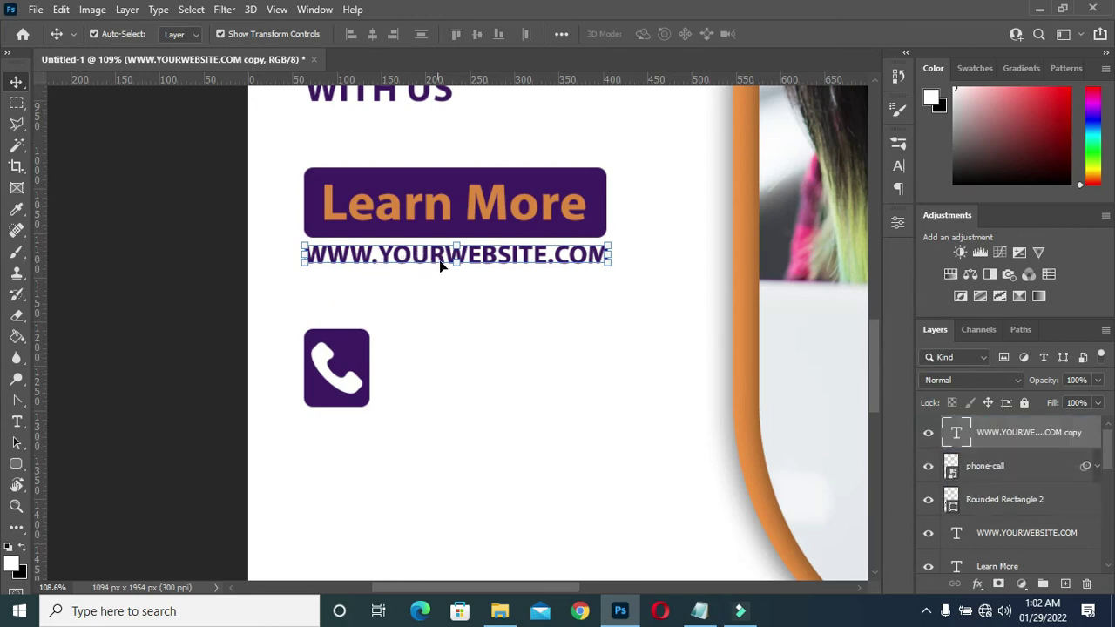
pyautogui.moveTo(442, 261); pyautogui.dragTo(512, 350)
# Step: Replace the text of the website copy beside the phone icon with "Contact Us Here"
pyautogui.doubleClick(515, 327)
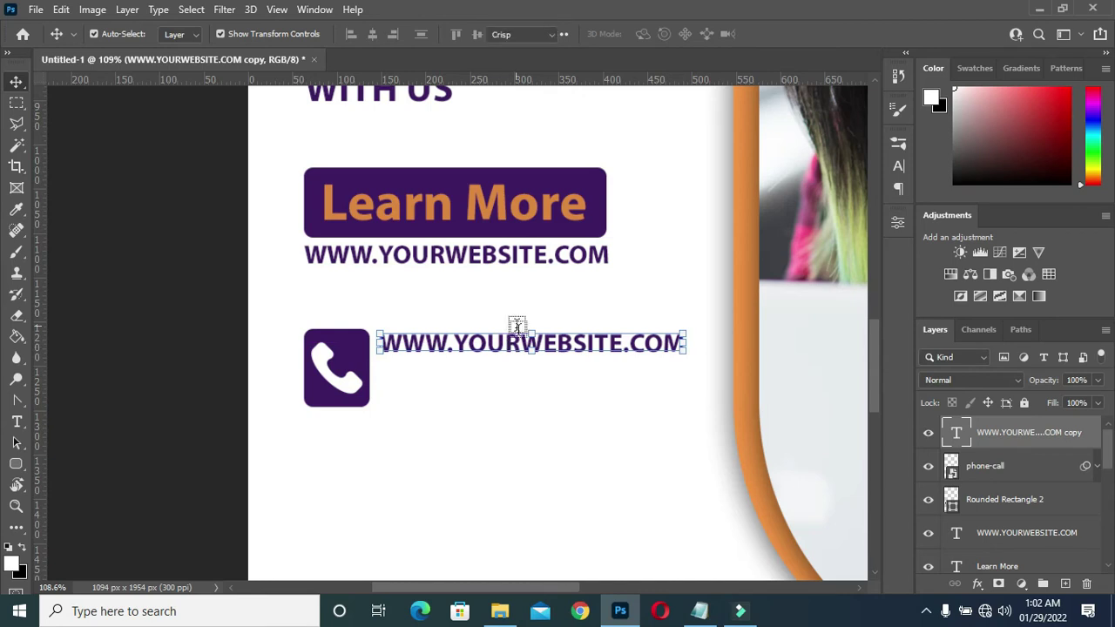
pyautogui.hotkey('ctrl', 'a')
pyautogui.click(566, 345)
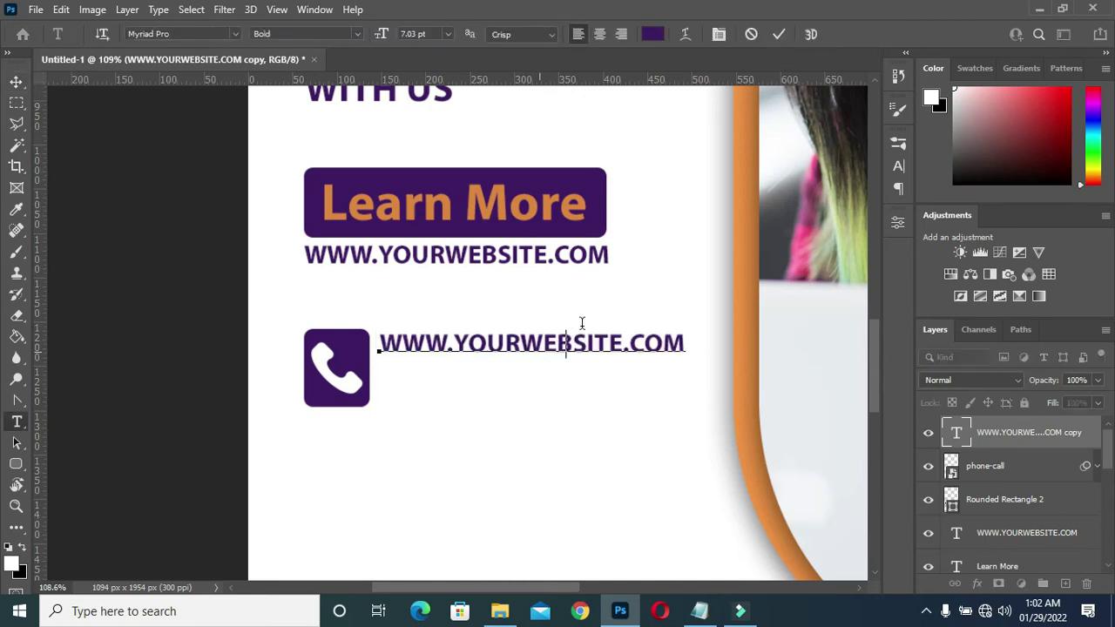
pyautogui.hotkey('ctrl', 'a')
pyautogui.write('Contact Us Here')
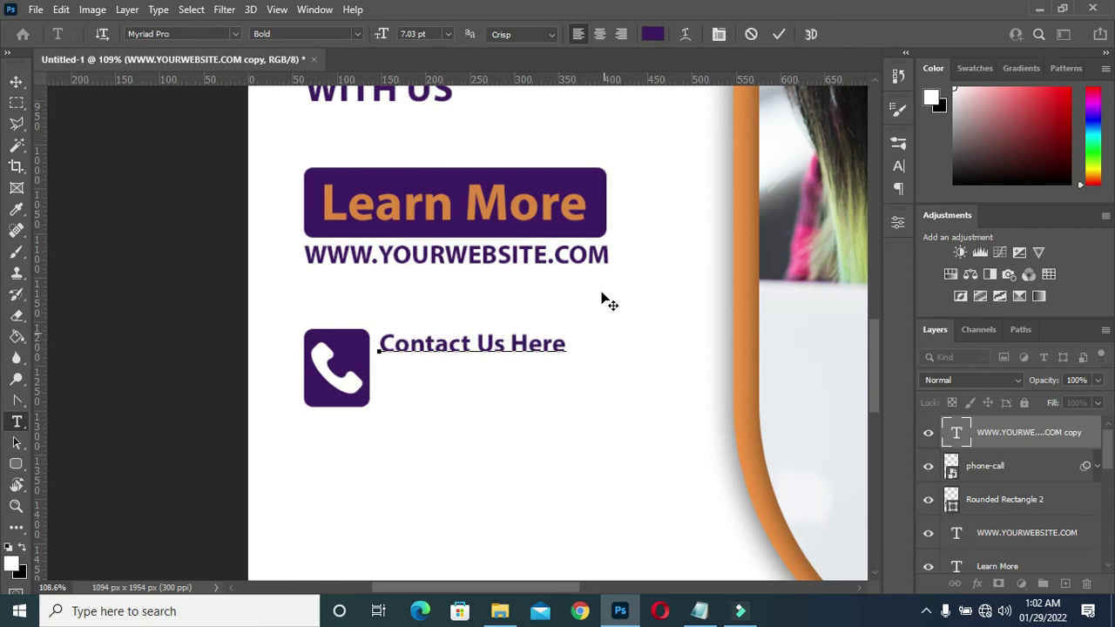
pyautogui.click(777, 34)
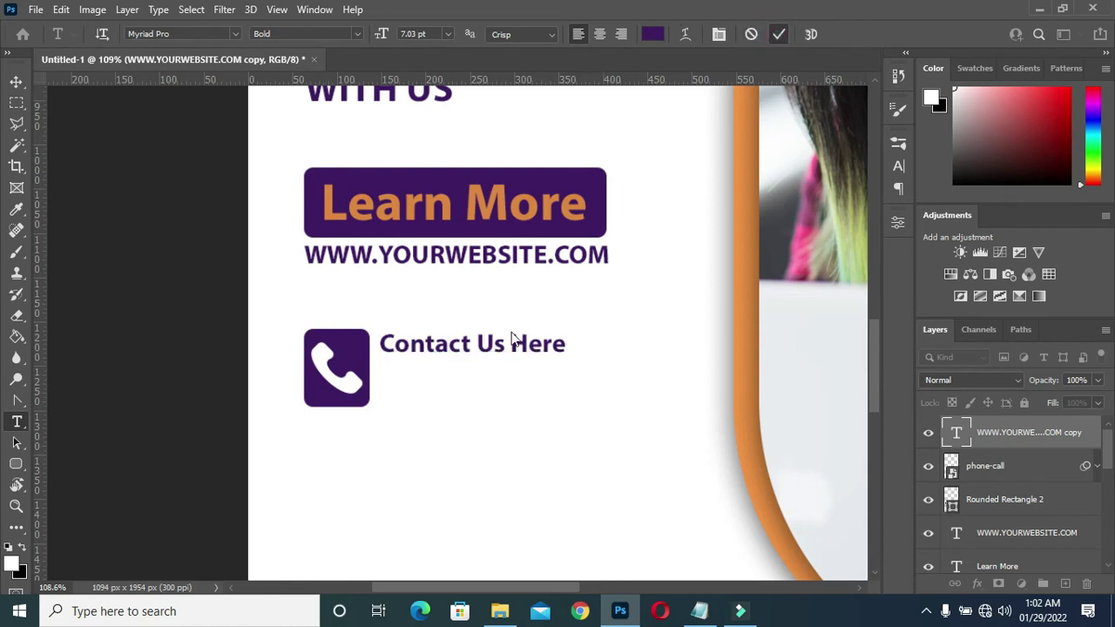
pyautogui.hotkey('ctrl', 'Return')
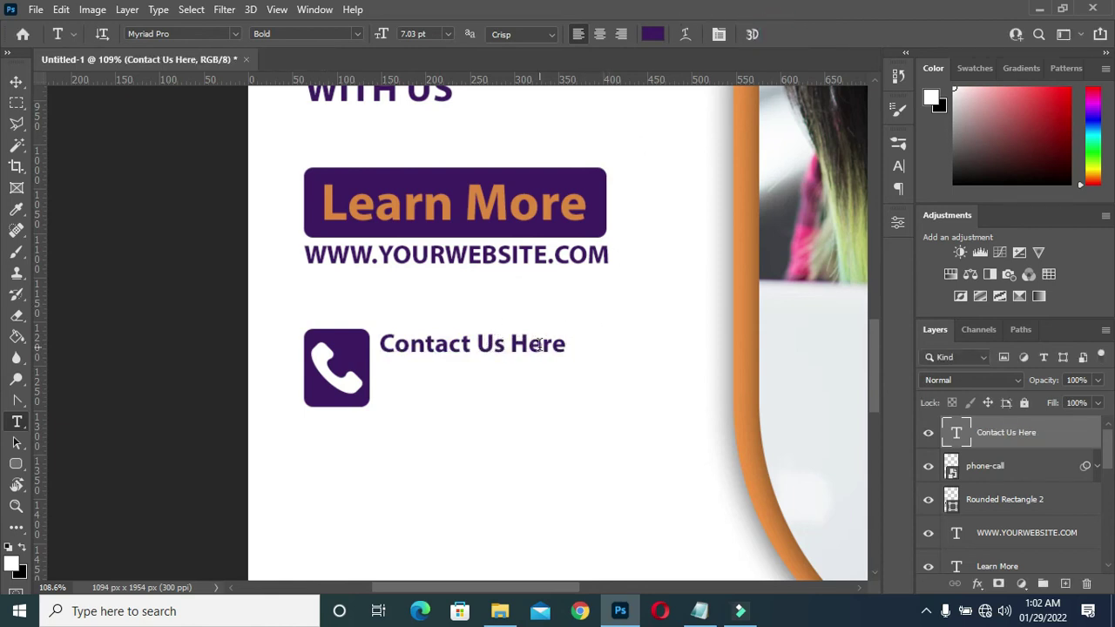
# Step: Duplicate the "Contact Us Here" line directly beneath it and replace the copy's text with the phone number from the Notepad file
pyautogui.hotkey('ctrl', 'j')
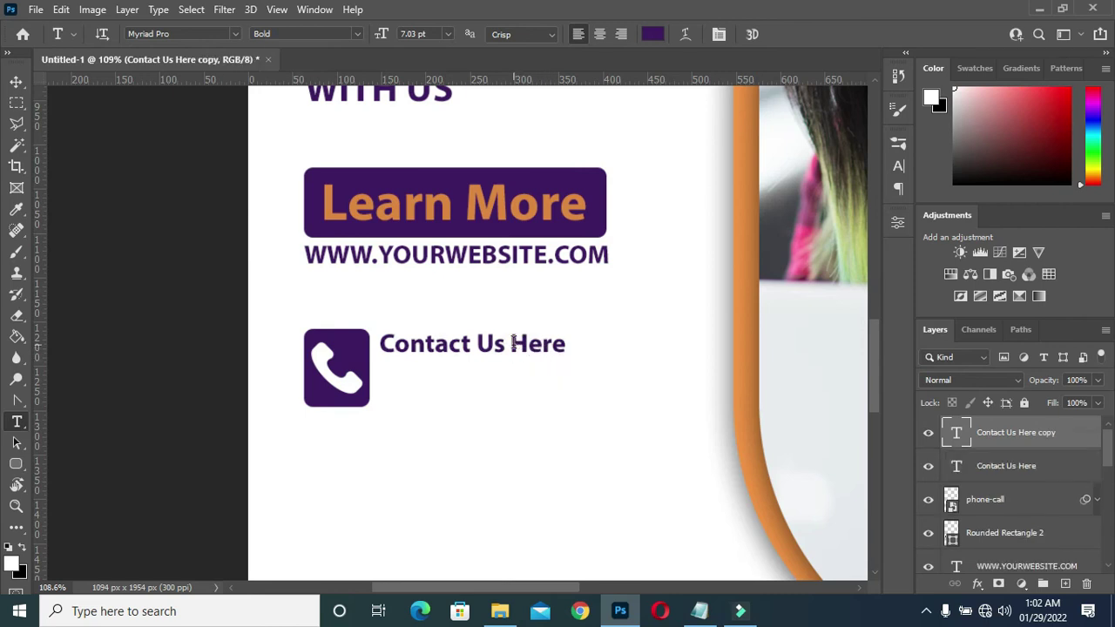
pyautogui.moveTo(514, 346); pyautogui.dragTo(517, 368)
pyautogui.click(511, 369)
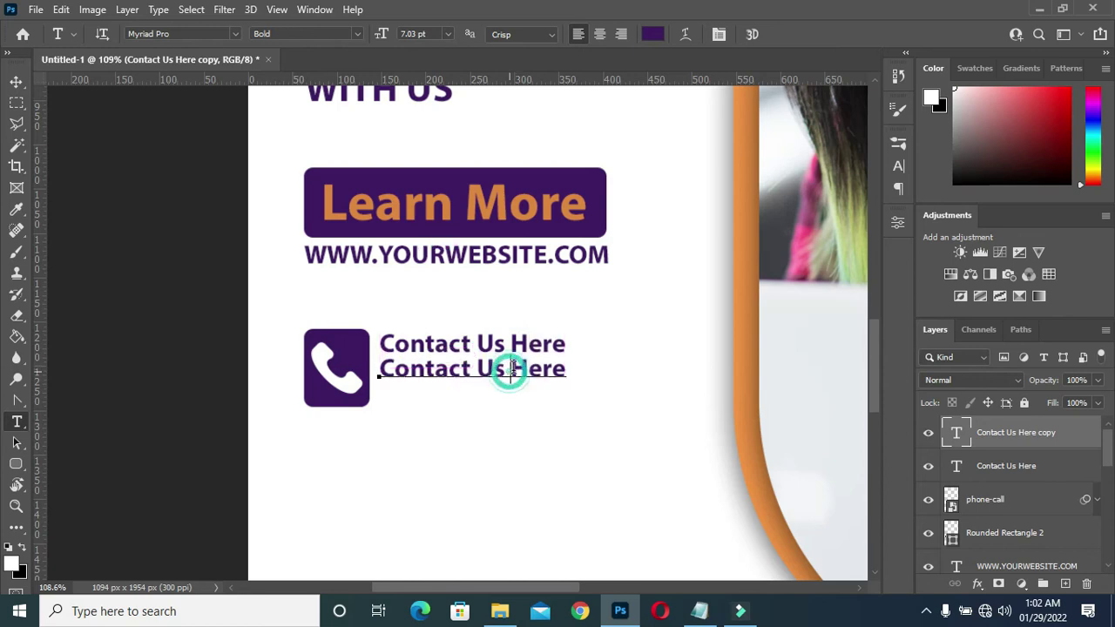
pyautogui.hotkey('ctrl', 'a')
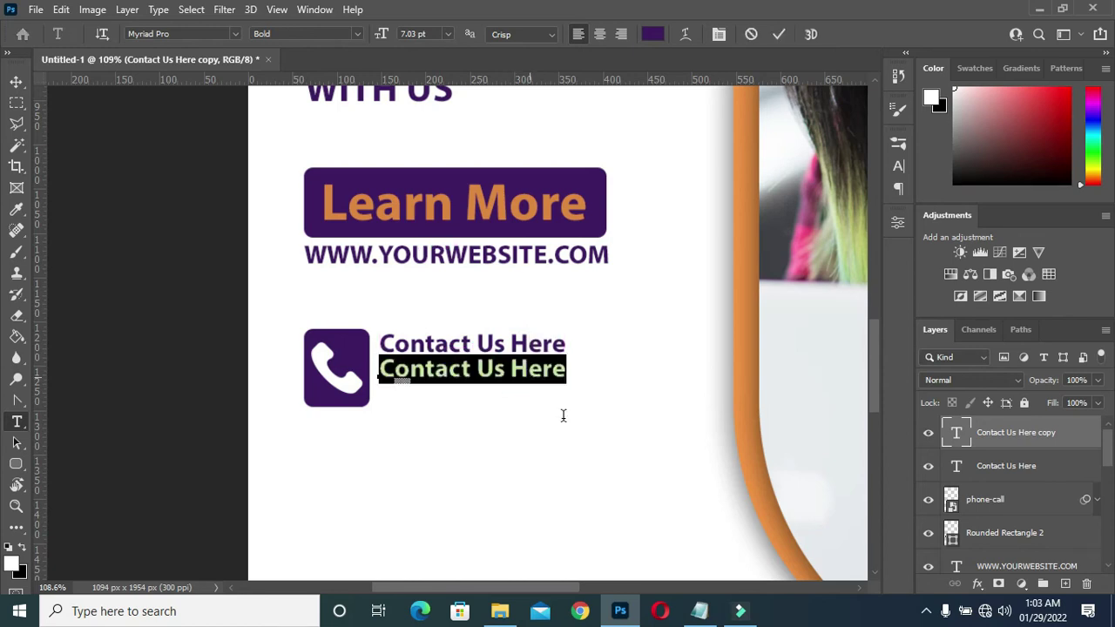
pyautogui.click(697, 616)
pyautogui.moveTo(351, 408); pyautogui.dragTo(240, 406)
pyautogui.hotkey('ctrl', 'c')
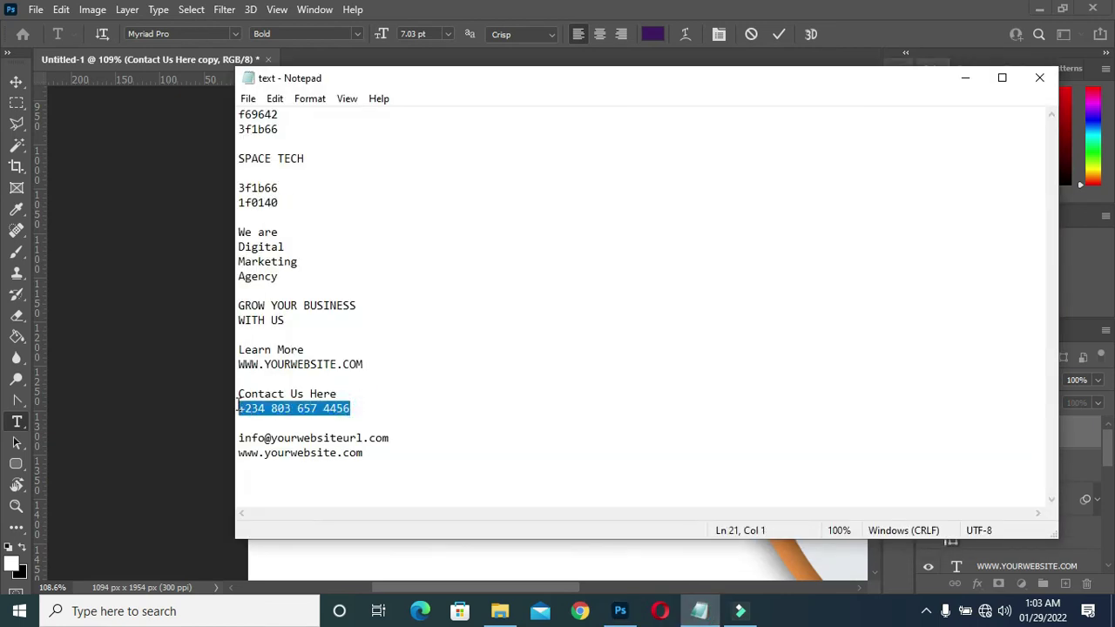
pyautogui.click(964, 78)
pyautogui.hotkey('ctrl', 'v')
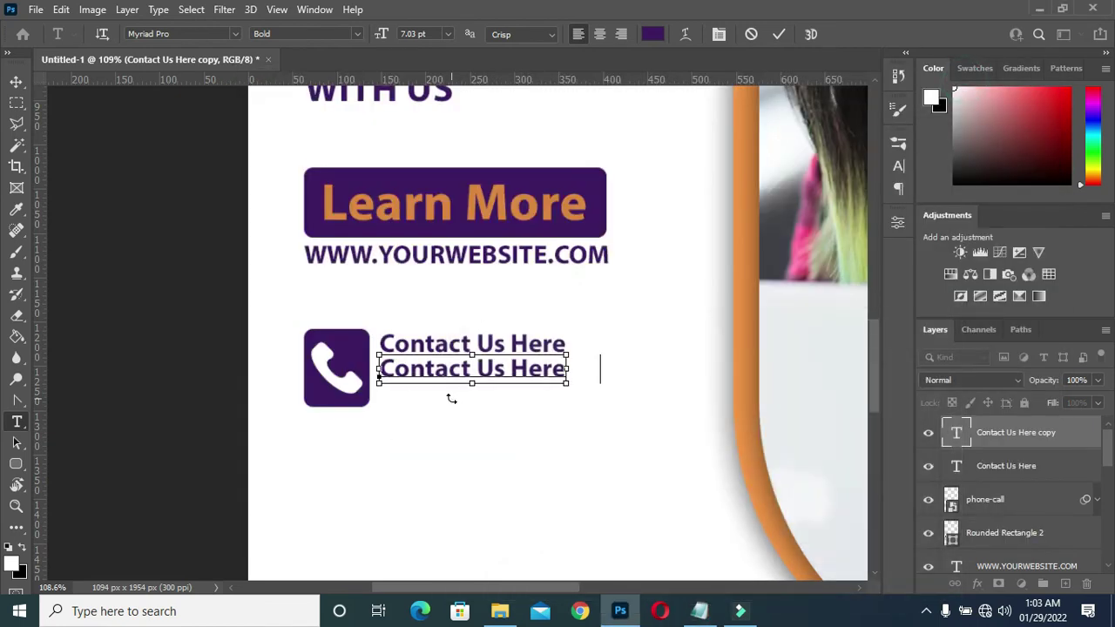
pyautogui.click(779, 34)
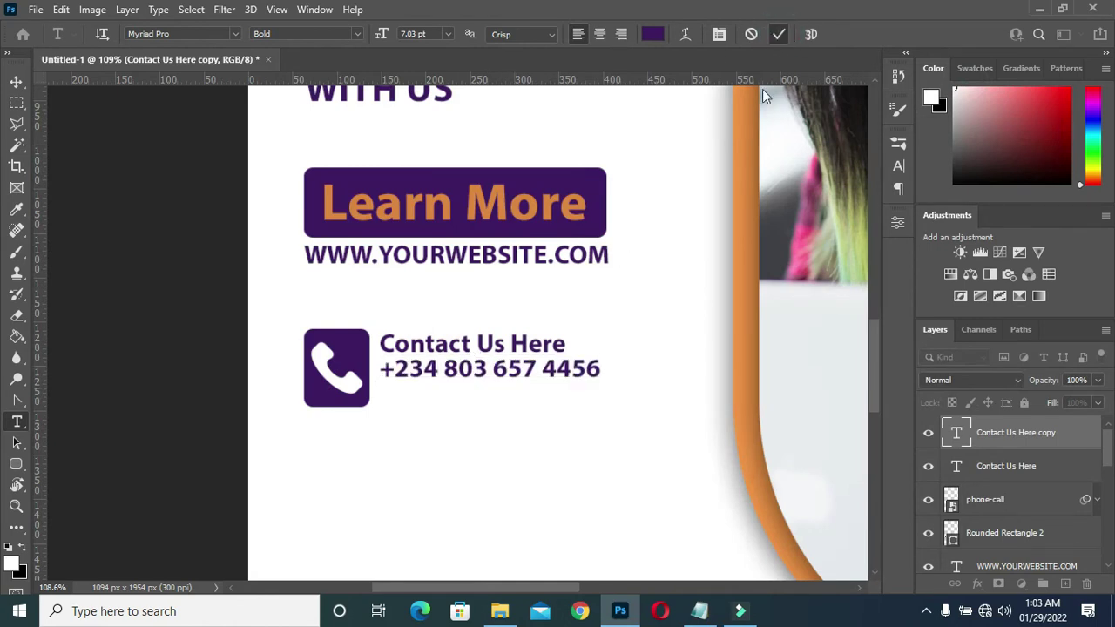
pyautogui.click(17, 82)
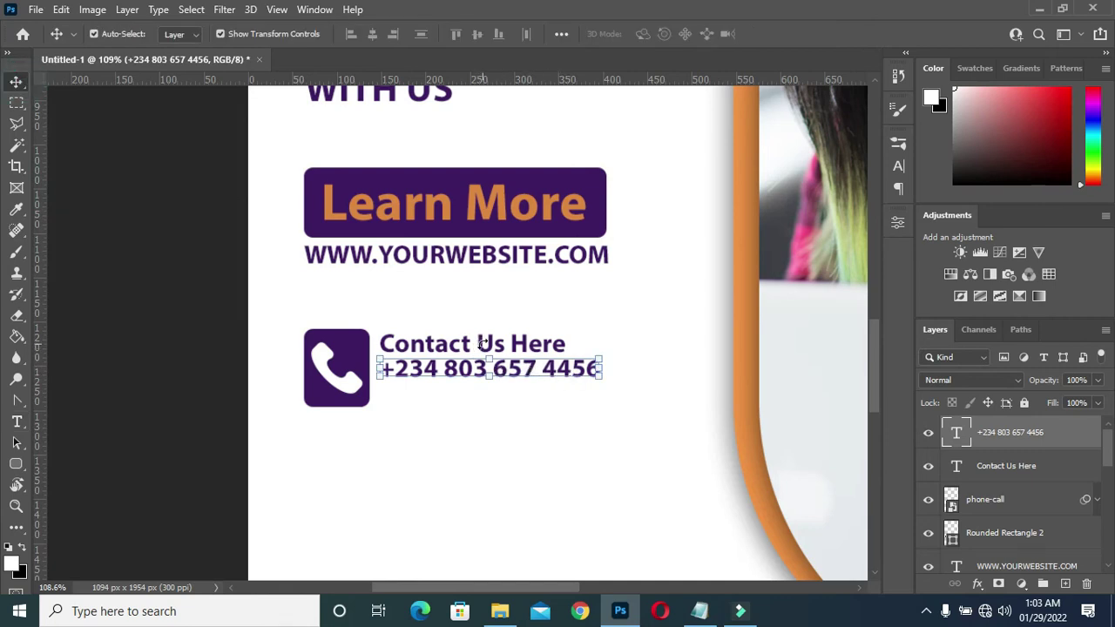
pyautogui.click(201, 314)
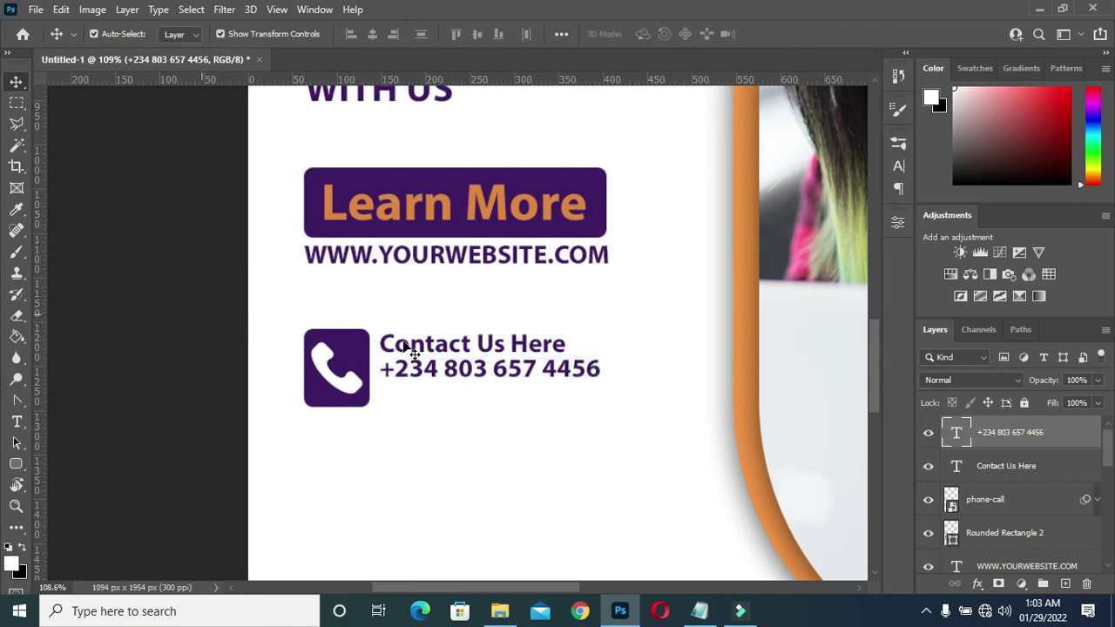
# Step: Nudge the "Contact Us Here" and phone number lines down together until they are vertically centered beside the phone icon, and deselect them
pyautogui.click(1028, 466)
pyautogui.keyDown('ctrl'); pyautogui.click(1019, 433); pyautogui.keyUp('ctrl')
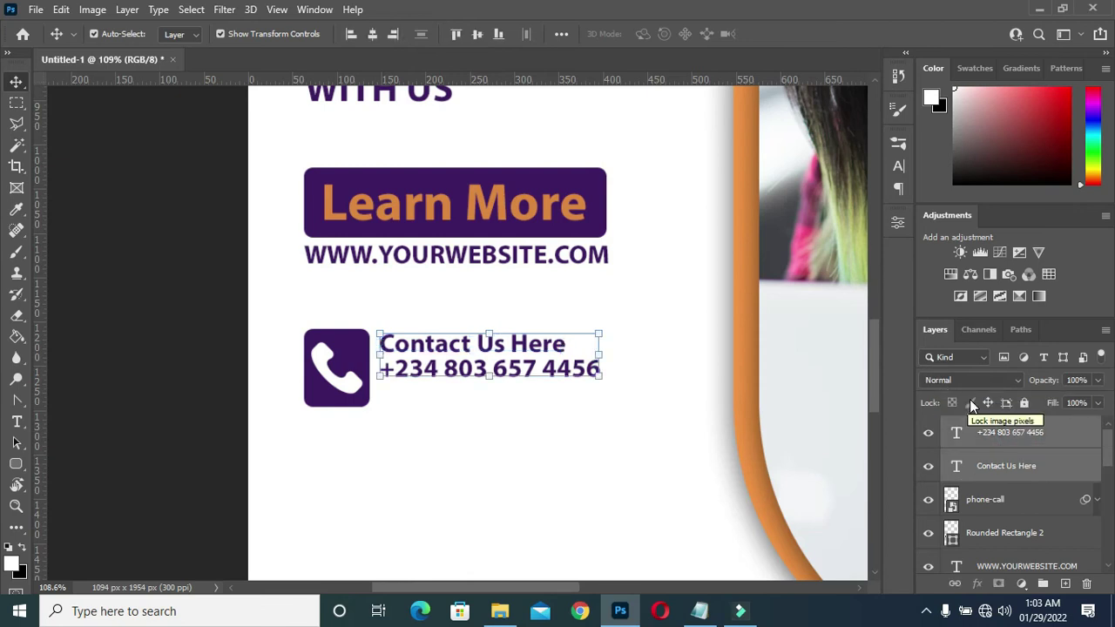
pyautogui.press('Down')
pyautogui.press('Down')
pyautogui.press('Down')
pyautogui.press('Down')
pyautogui.press('Down')
pyautogui.press('Down')
pyautogui.press('Down')
pyautogui.press('Down')
pyautogui.press('Down')
pyautogui.press('Down')
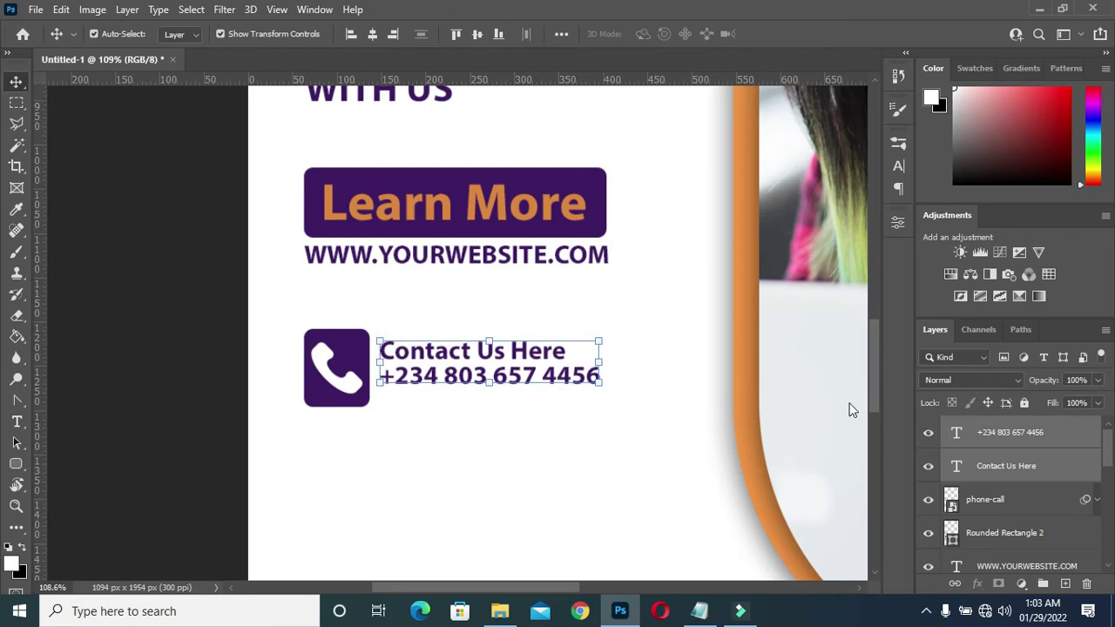
pyautogui.press('Down')
pyautogui.press('Down')
pyautogui.press('Down')
pyautogui.press('Down')
pyautogui.press('Down')
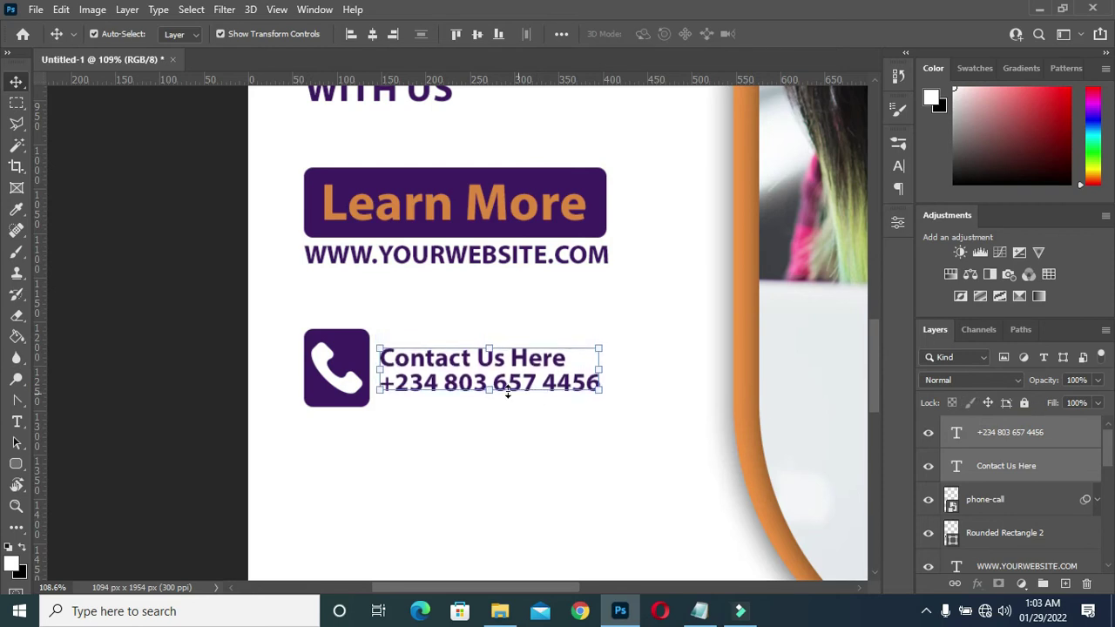
pyautogui.click(218, 335)
# Step: Scale the phone number line to about 102.68% so its right end nearly reaches the edge of the "Learn More" button
pyautogui.scroll(-4, 376, 350)
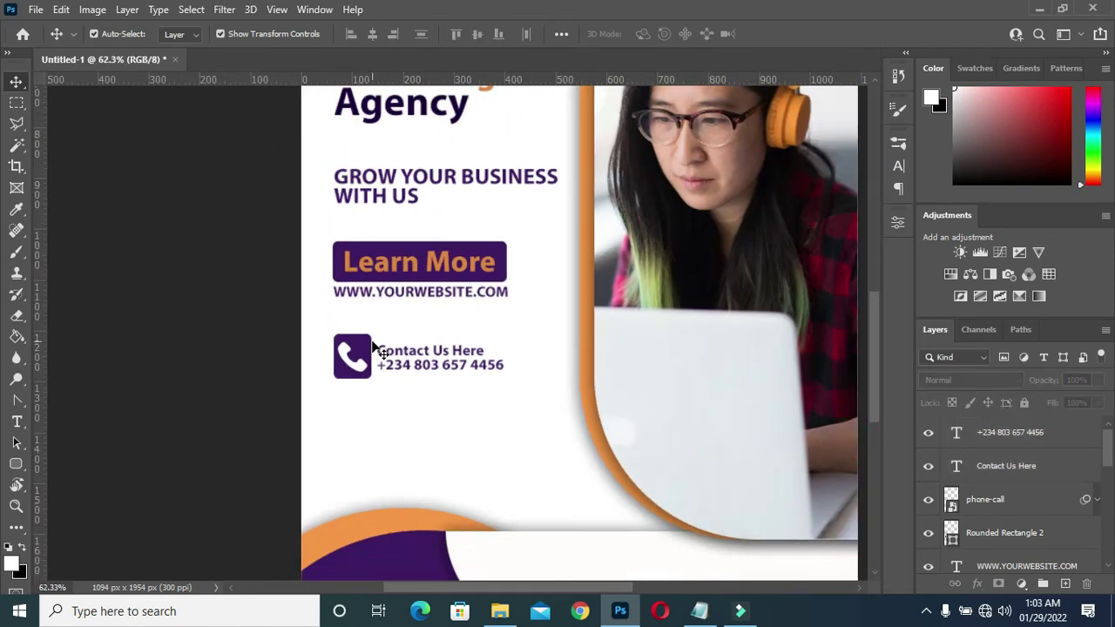
pyautogui.scroll(3, 418, 388)
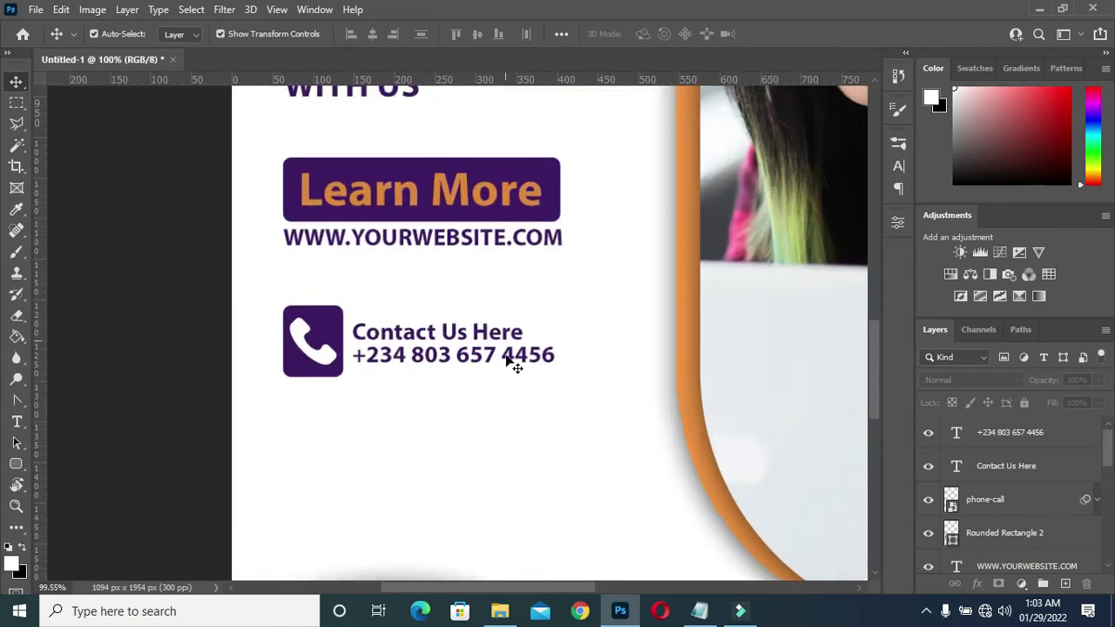
pyautogui.click(512, 364)
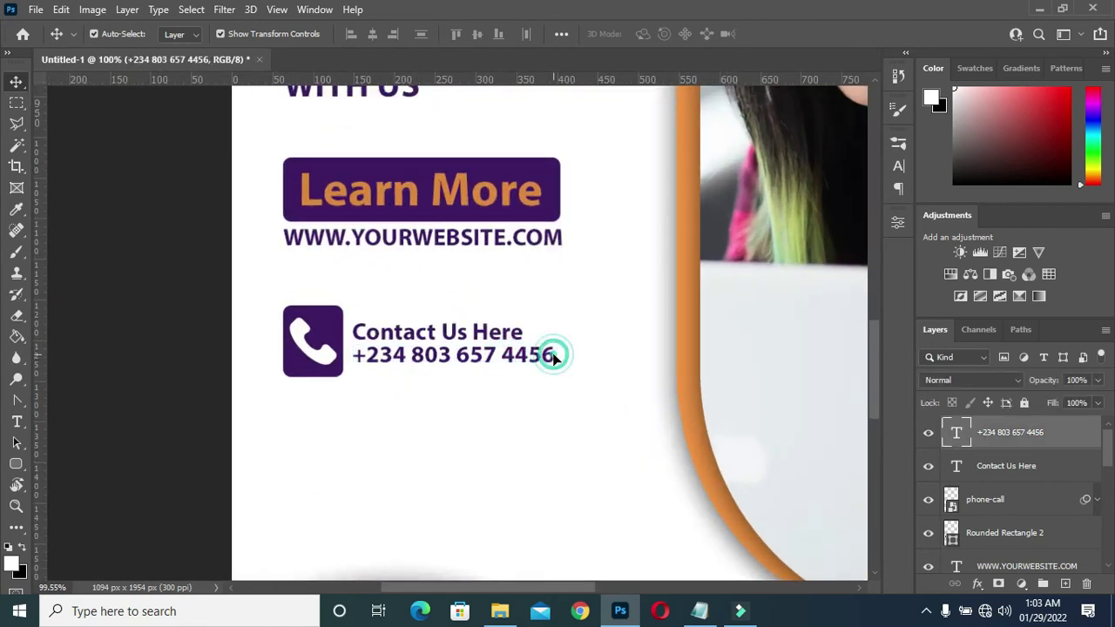
pyautogui.scroll(3, 556, 357)
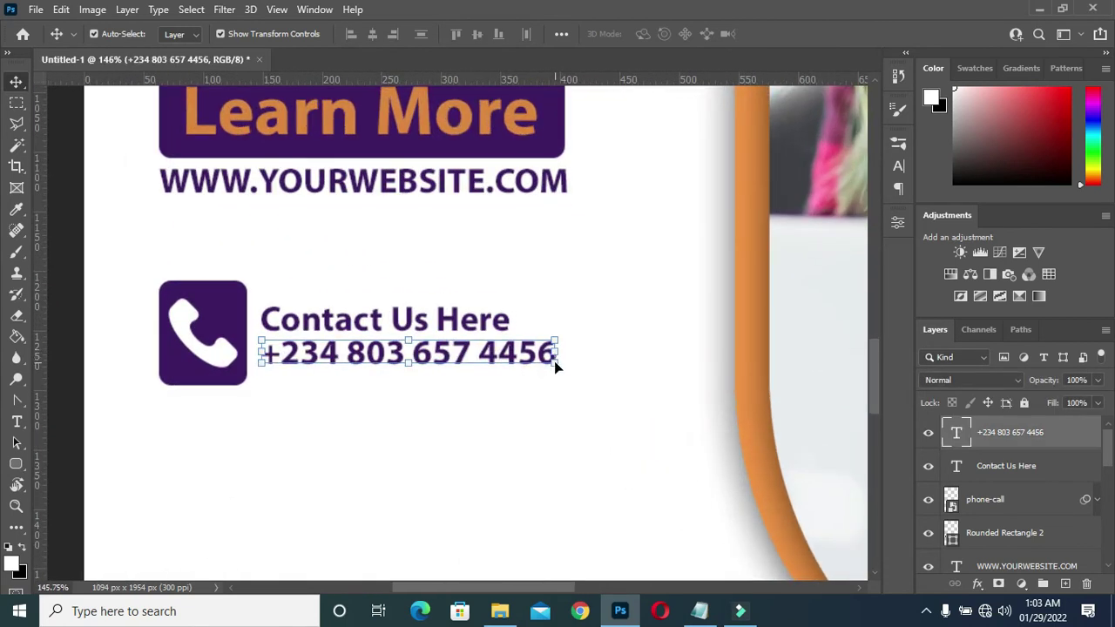
pyautogui.click(555, 364)
pyautogui.moveTo(555, 355); pyautogui.dragTo(562, 355)
pyautogui.click(808, 33)
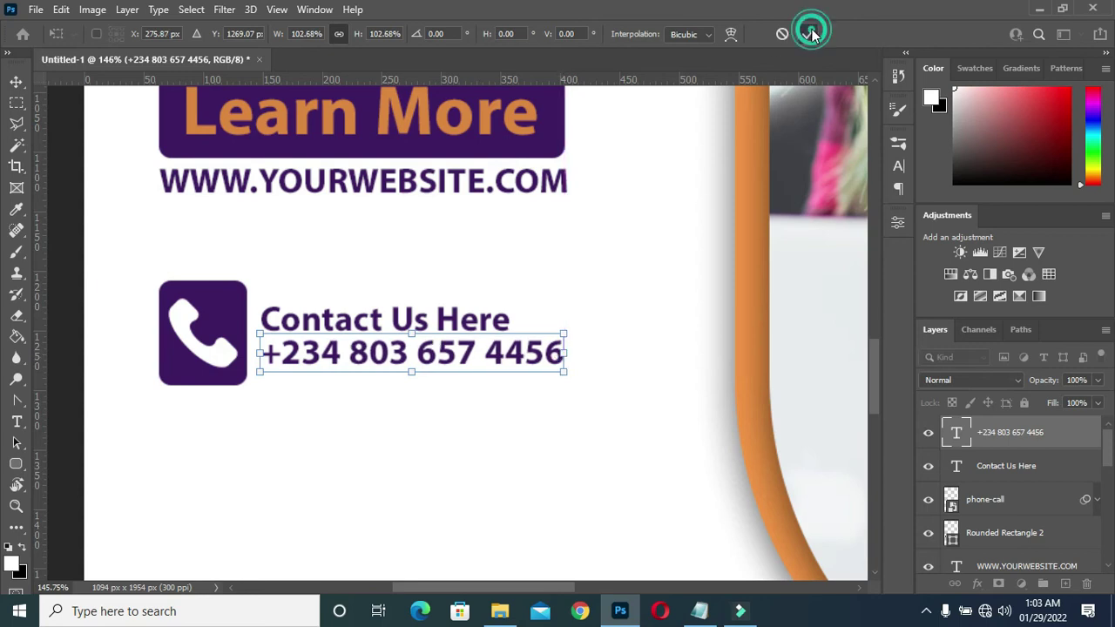
# Step: Duplicate the rounded rectangle behind the phone icon, bring the copy to the top of the layer stack and place it directly below the original
pyautogui.scroll(-2, 531, 221)
pyautogui.scroll(-2, 548, 168)
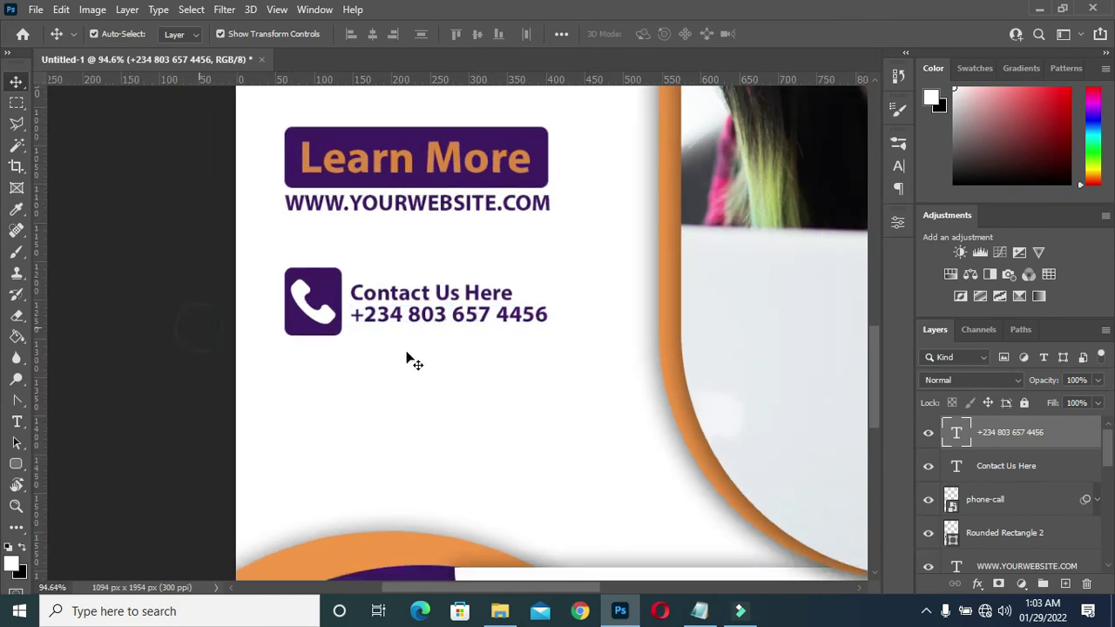
pyautogui.scroll(-2, 396, 348)
pyautogui.scroll(-1, 343, 341)
pyautogui.scroll(1, 331, 344)
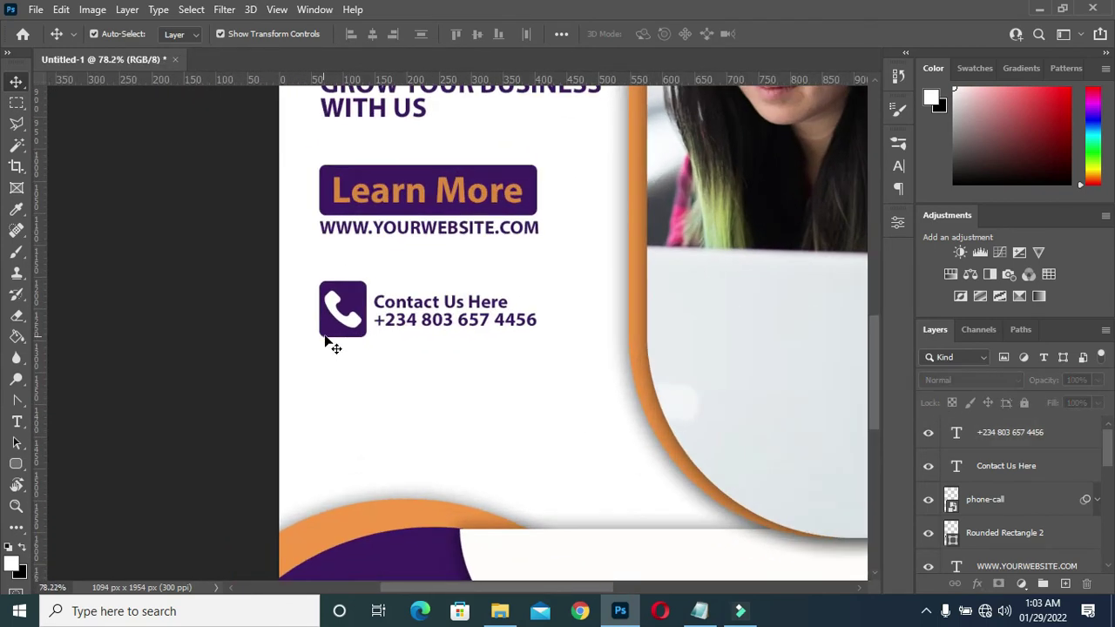
pyautogui.click(328, 339)
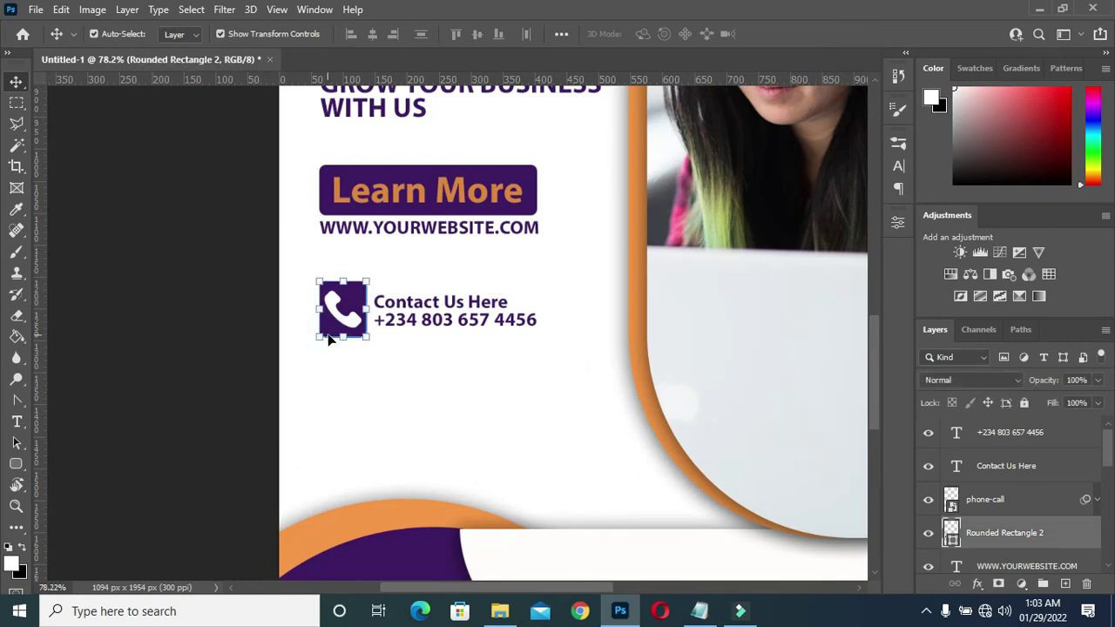
pyautogui.press('ctrl')
pyautogui.hotkey('ctrl', 'j')
pyautogui.moveTo(1024, 539); pyautogui.dragTo(993, 425)
pyautogui.moveTo(338, 322); pyautogui.dragTo(337, 409)
# Step: Place a top-layer duplicate of "Contact Us Here" beside the empty rounded rectangle, and copy the e-mail address from the Notepad file
pyautogui.scroll(-1, 424, 359)
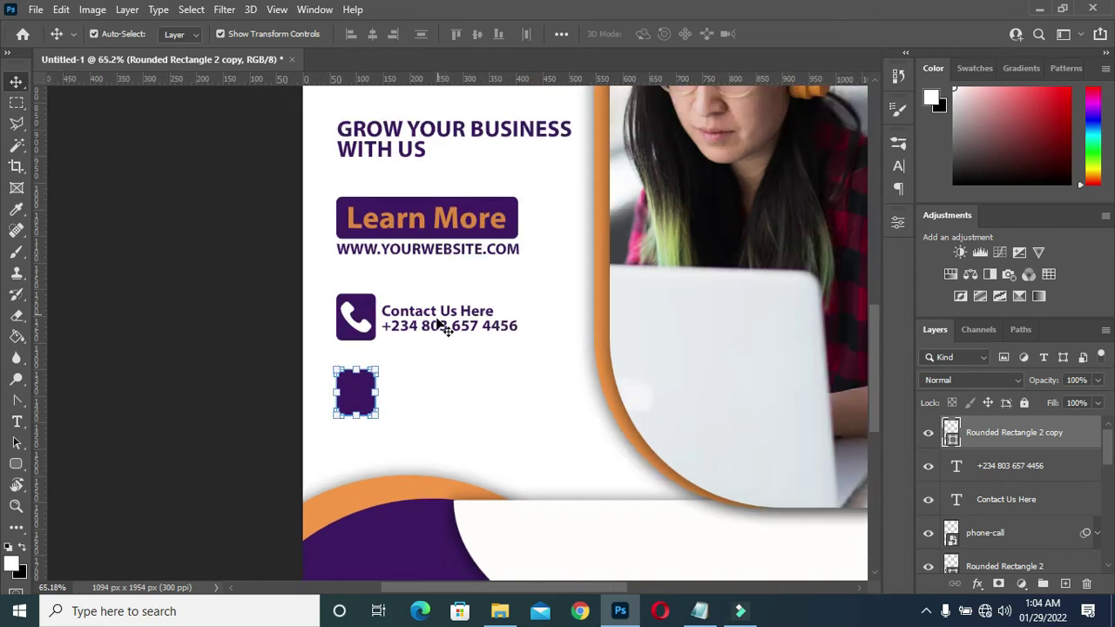
pyautogui.click(433, 318)
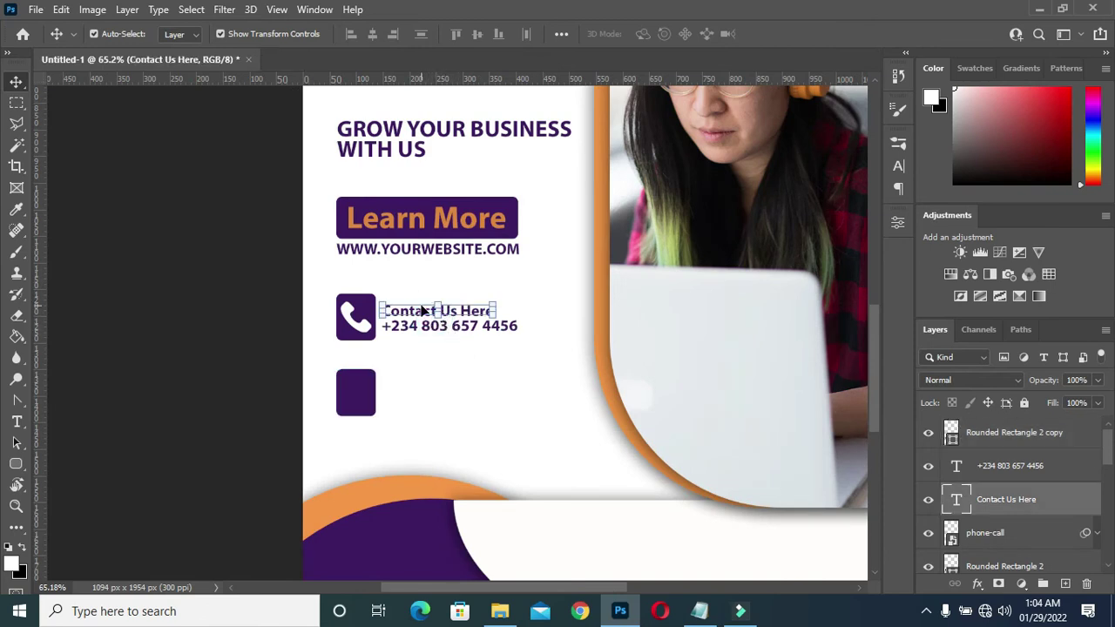
pyautogui.moveTo(427, 321); pyautogui.dragTo(463, 330)
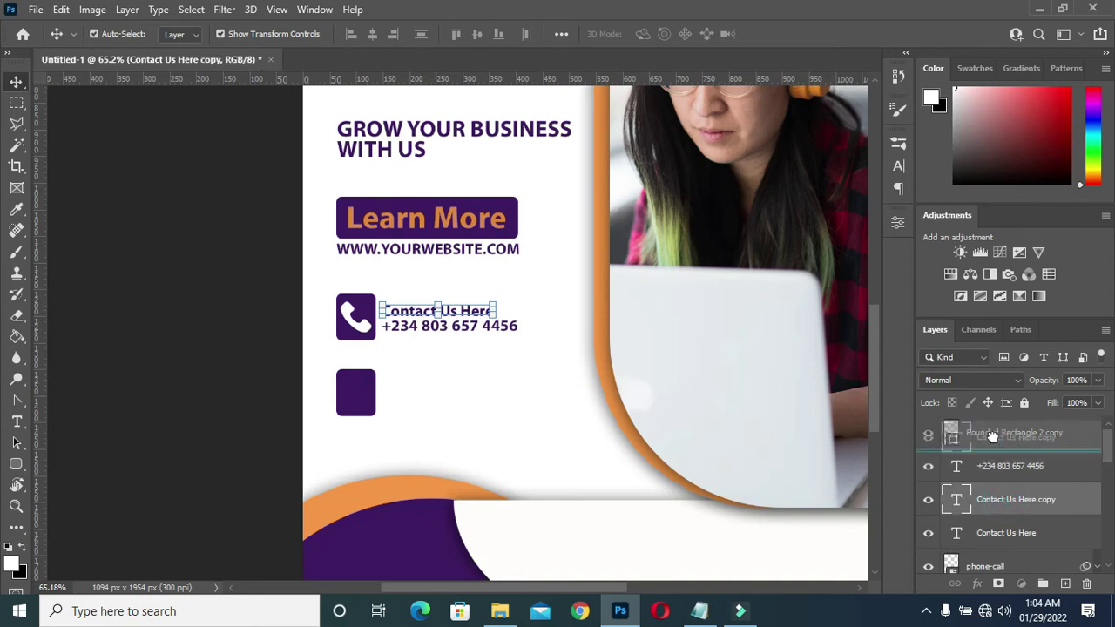
pyautogui.click(701, 609)
pyautogui.moveTo(393, 438); pyautogui.dragTo(239, 438)
pyautogui.click(463, 431)
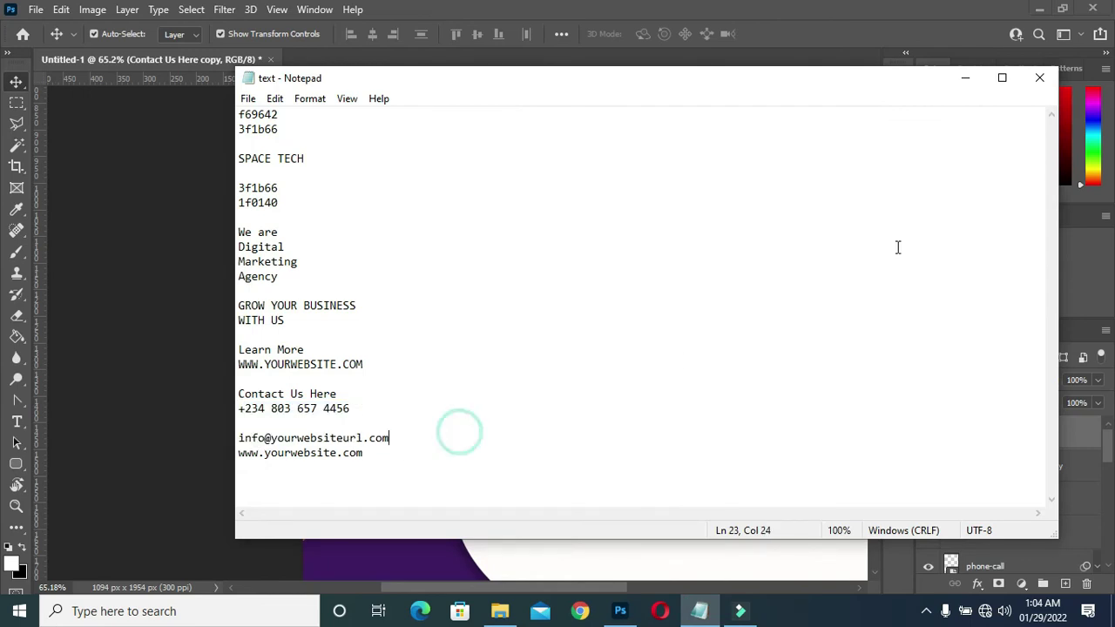
pyautogui.click(965, 77)
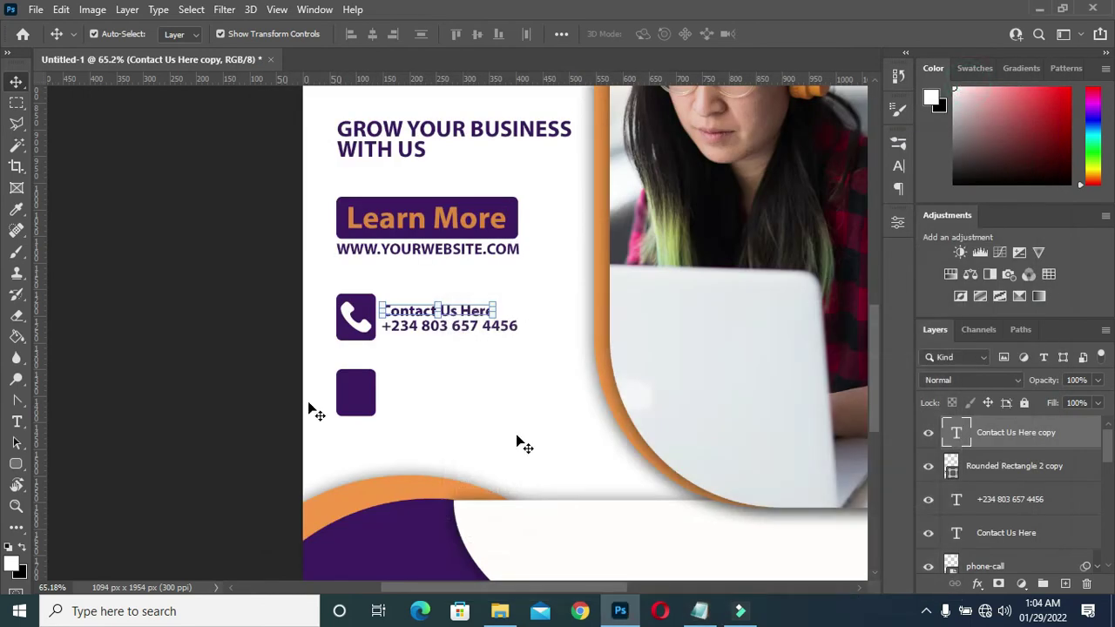
pyautogui.scroll(2, 328, 402)
pyautogui.moveTo(451, 288); pyautogui.dragTo(465, 390)
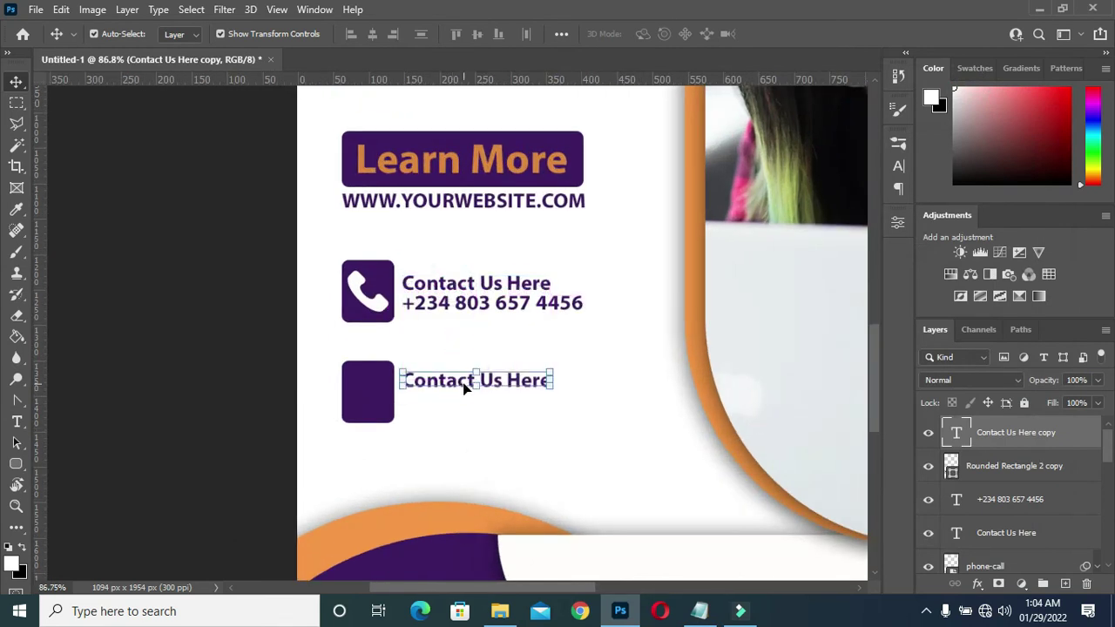
# Step: Try to replace the duplicated "Contact Us Here" text beside the empty rounded rectangle with the copied e-mail address
pyautogui.doubleClick(464, 386)
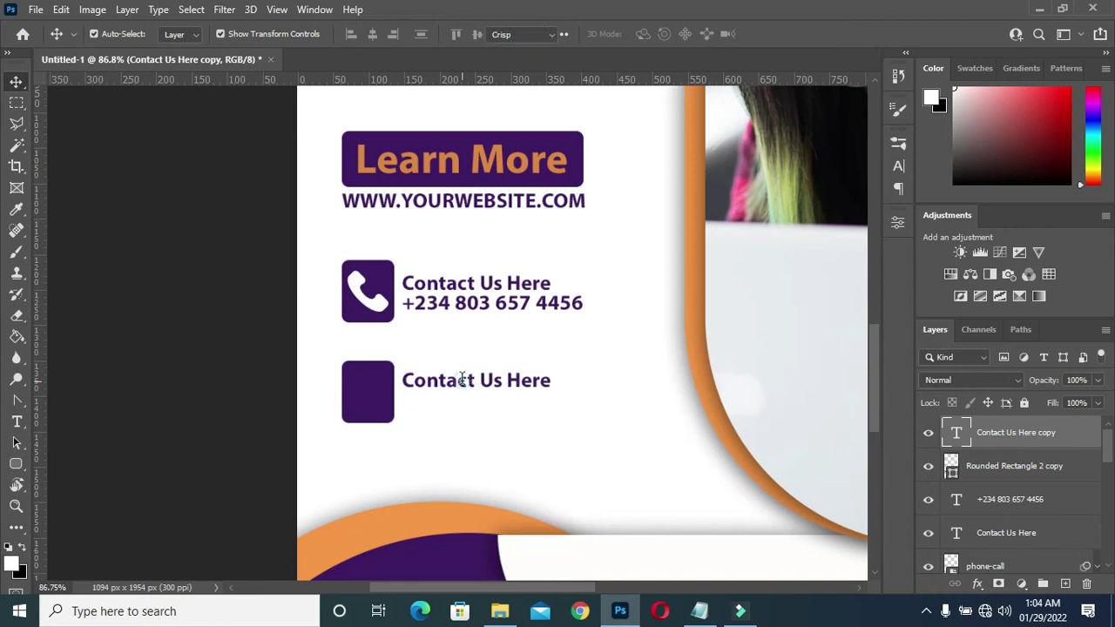
pyautogui.moveTo(456, 381); pyautogui.dragTo(483, 384)
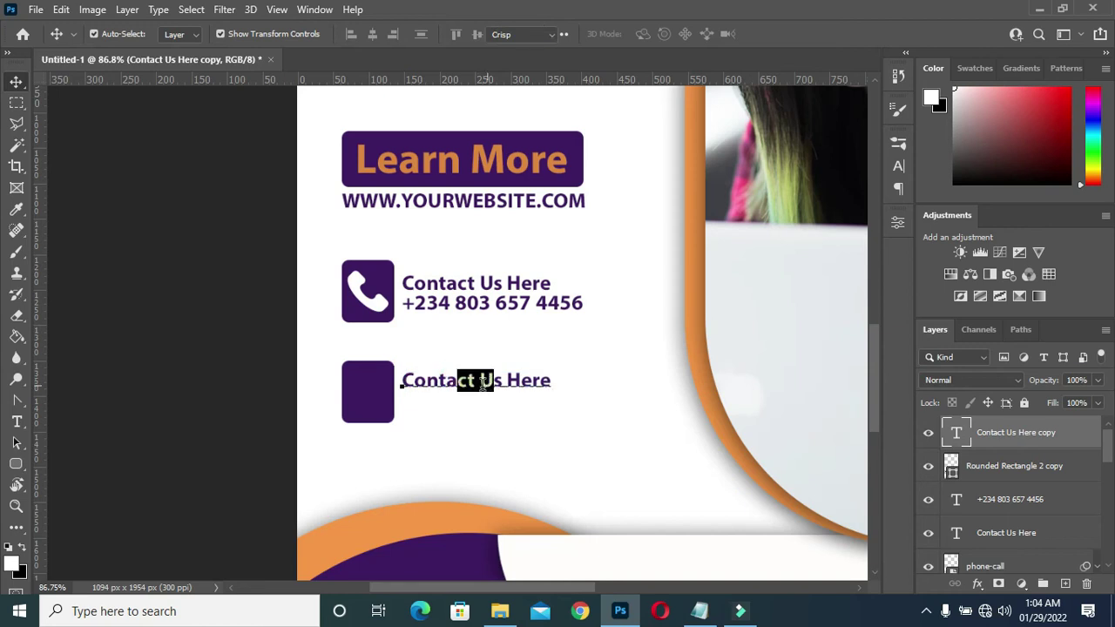
pyautogui.hotkey('ctrl', 'a')
pyautogui.click(552, 387)
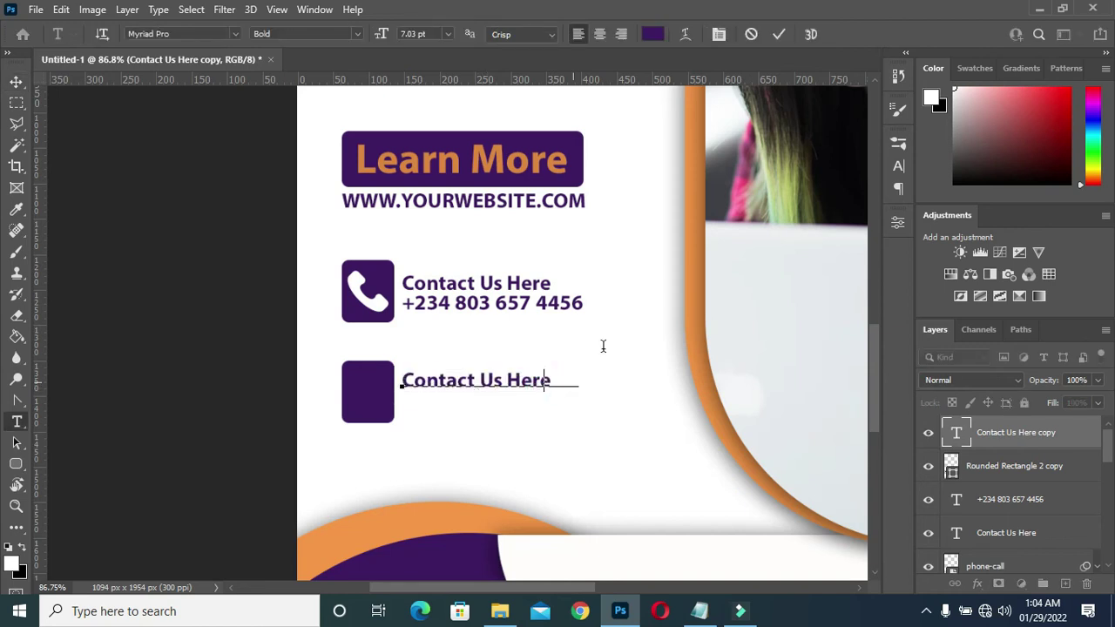
pyautogui.hotkey('ctrl', 'a')
pyautogui.hotkey('ctrl', 'v')
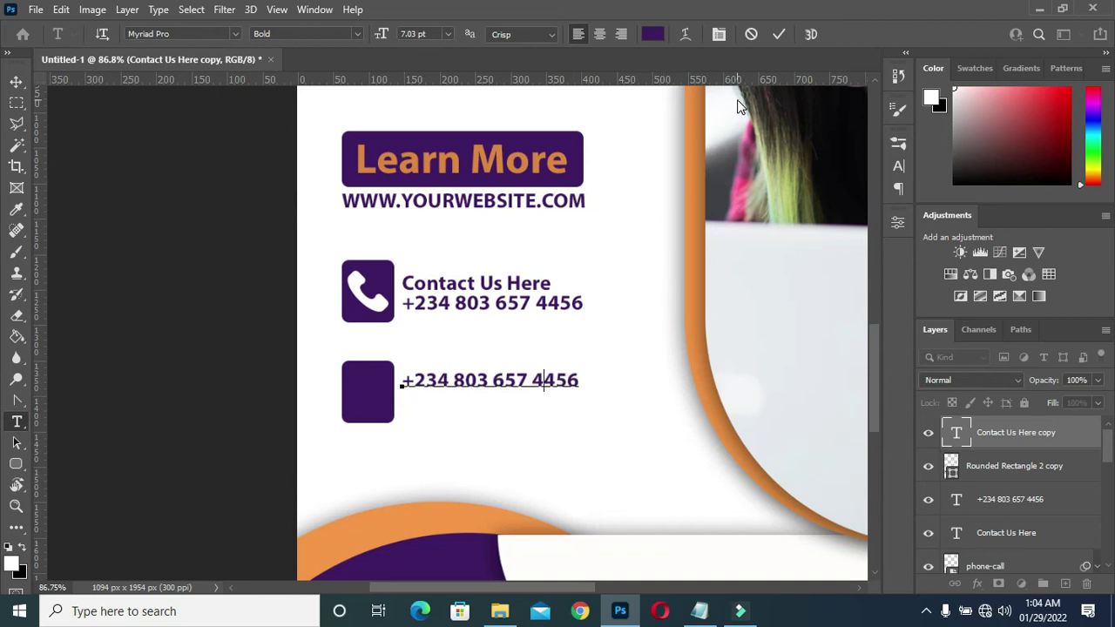
# Step: Replace the text beside the empty rounded rectangle with the e-mail address from the Notepad file
pyautogui.hotkey('ctrl', 'a')
pyautogui.click(698, 613)
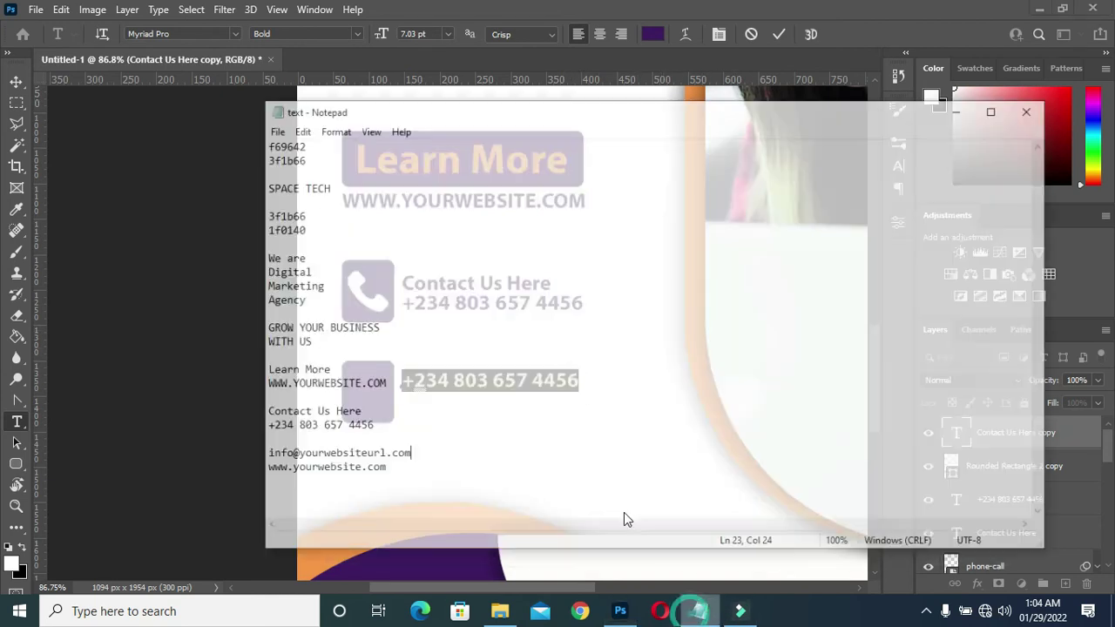
pyautogui.moveTo(398, 439); pyautogui.dragTo(239, 438)
pyautogui.hotkey('ctrl', 'c')
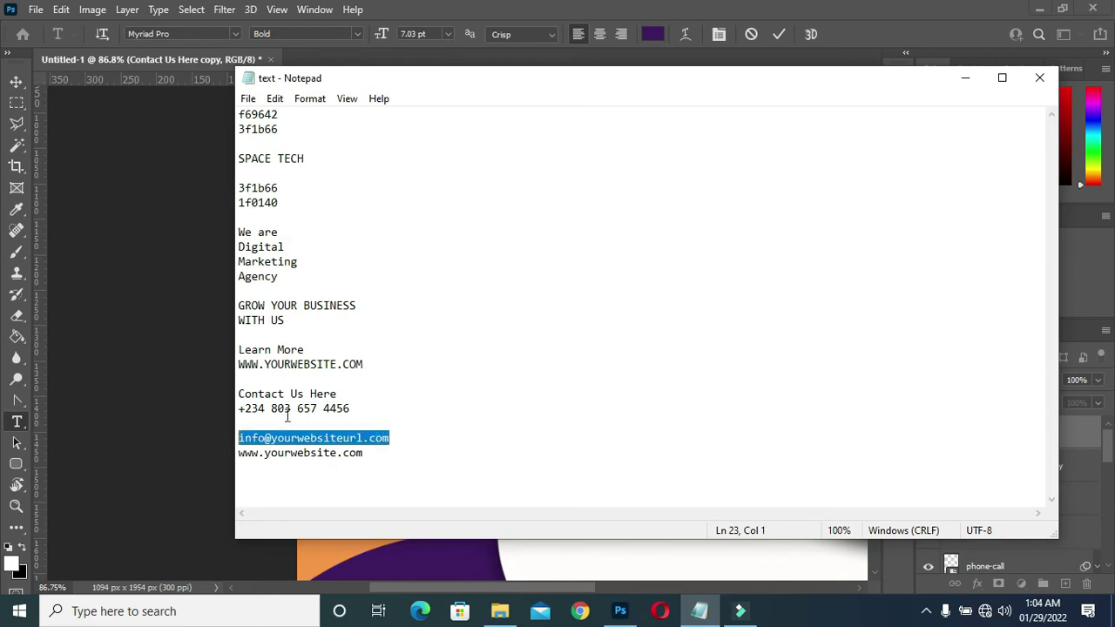
pyautogui.click(964, 80)
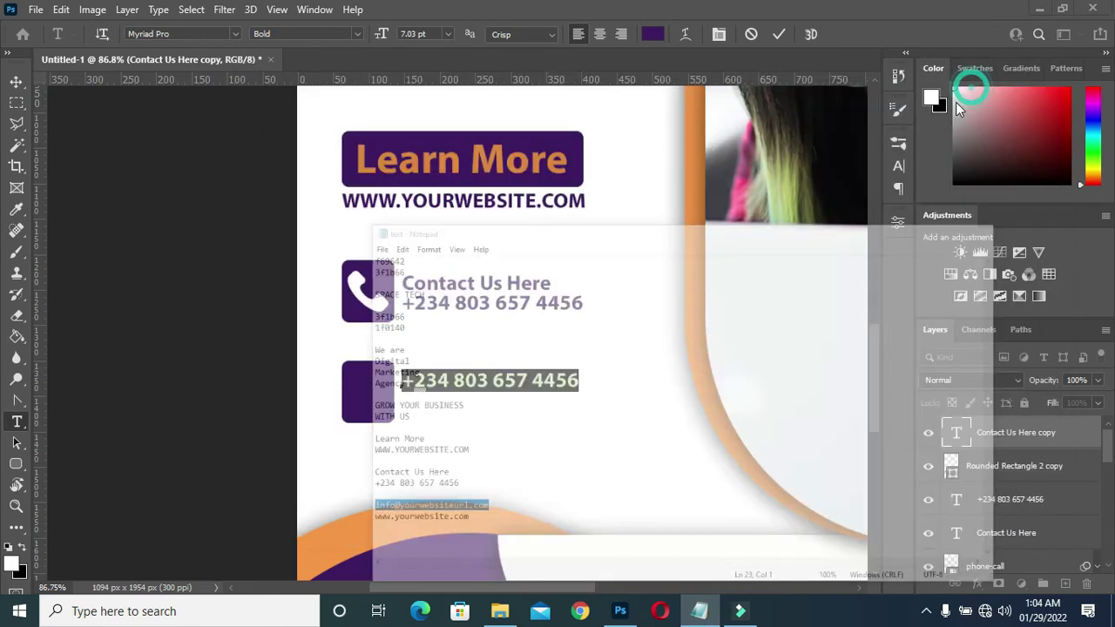
pyautogui.hotkey('ctrl', 'v')
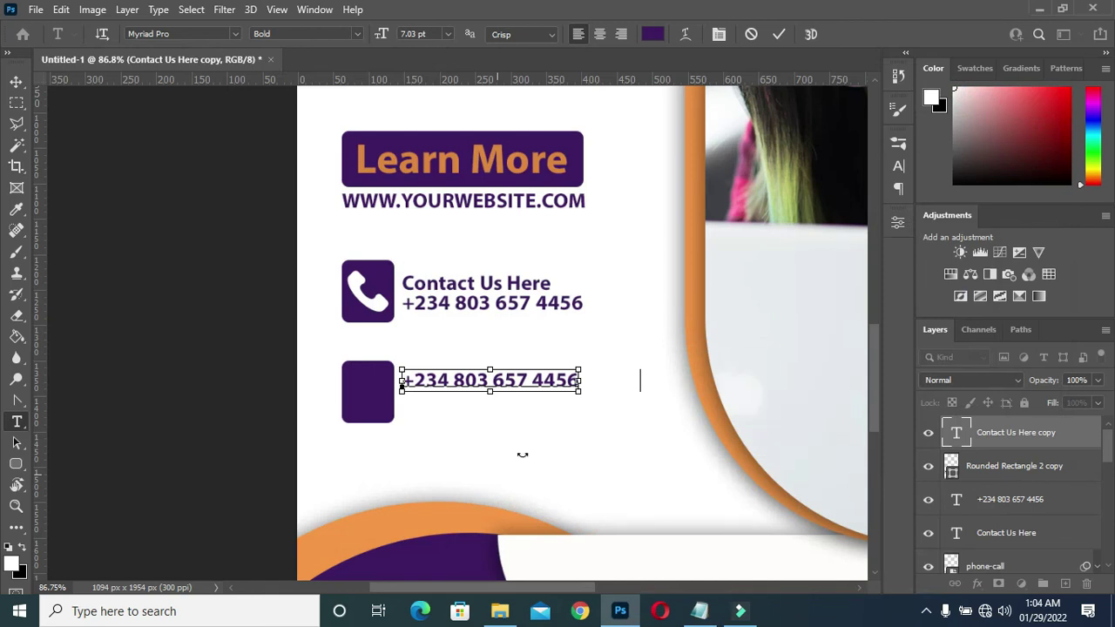
pyautogui.click(778, 34)
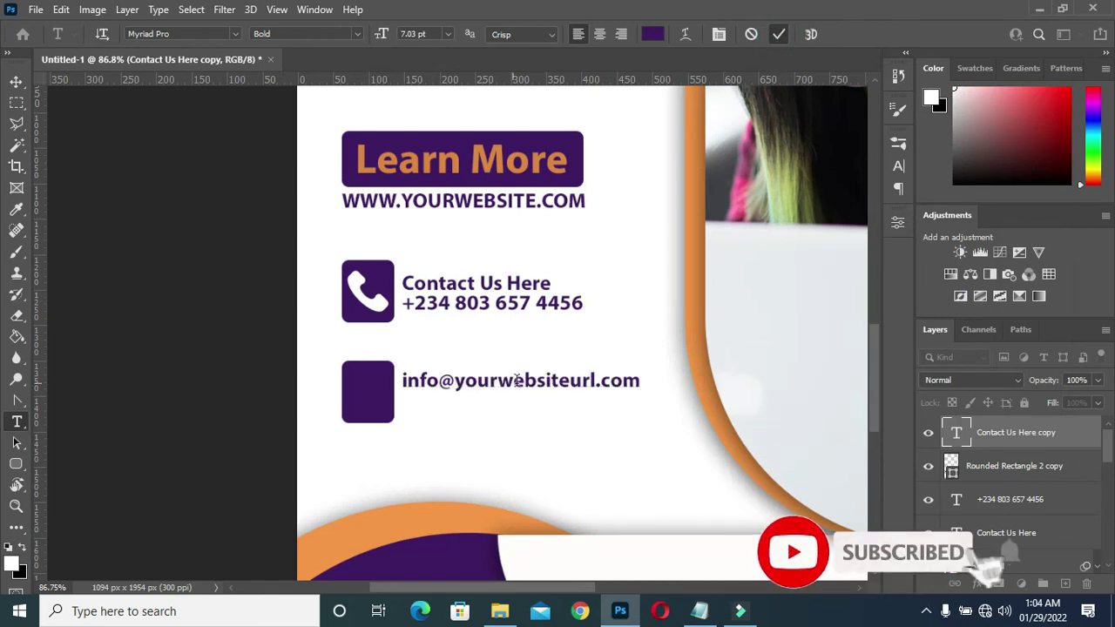
pyautogui.hotkey('ctrl', 'j')
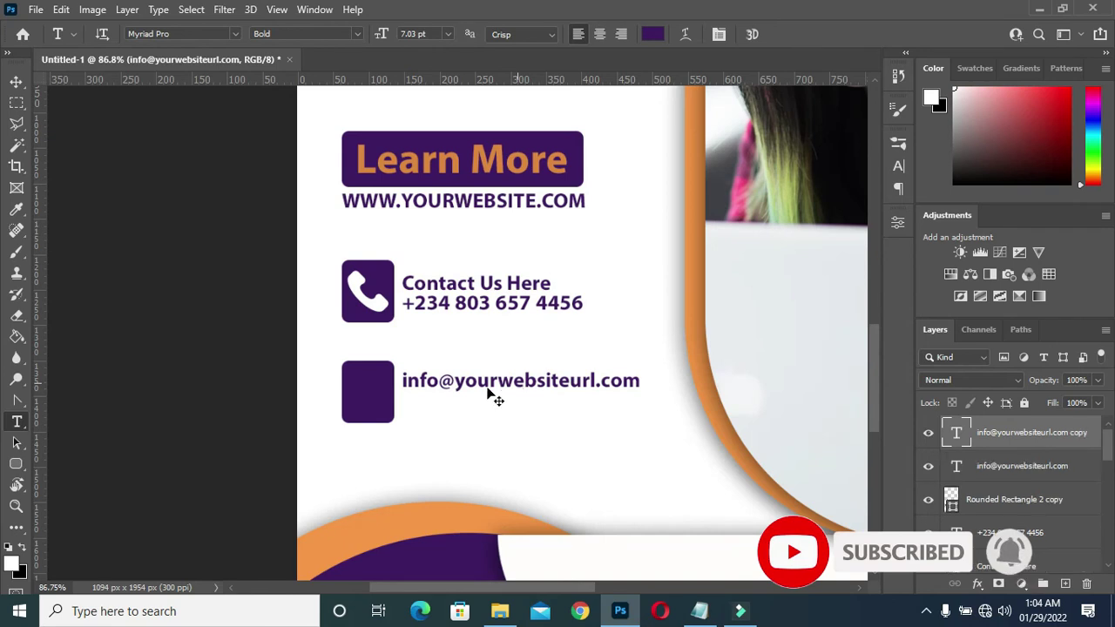
pyautogui.moveTo(490, 388)
pyautogui.mouseDown()
pyautogui.moveTo(490, 413)
pyautogui.moveTo(488, 402)
pyautogui.mouseUp()
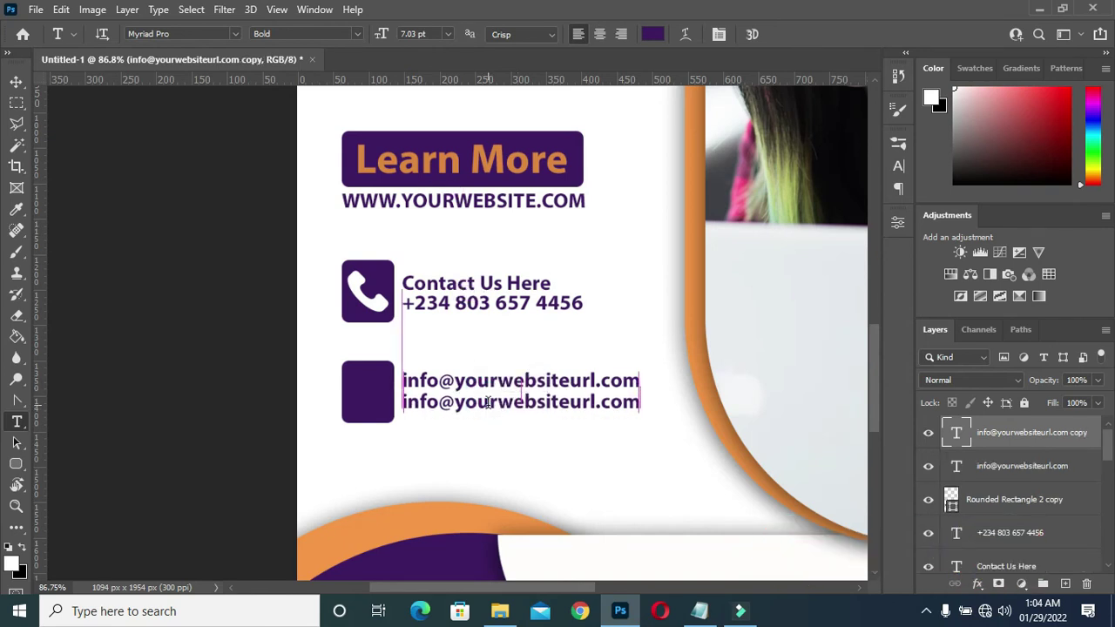
pyautogui.click(489, 402)
pyautogui.hotkey('ctrl', 'a')
pyautogui.hotkey('ctrl', 'c')
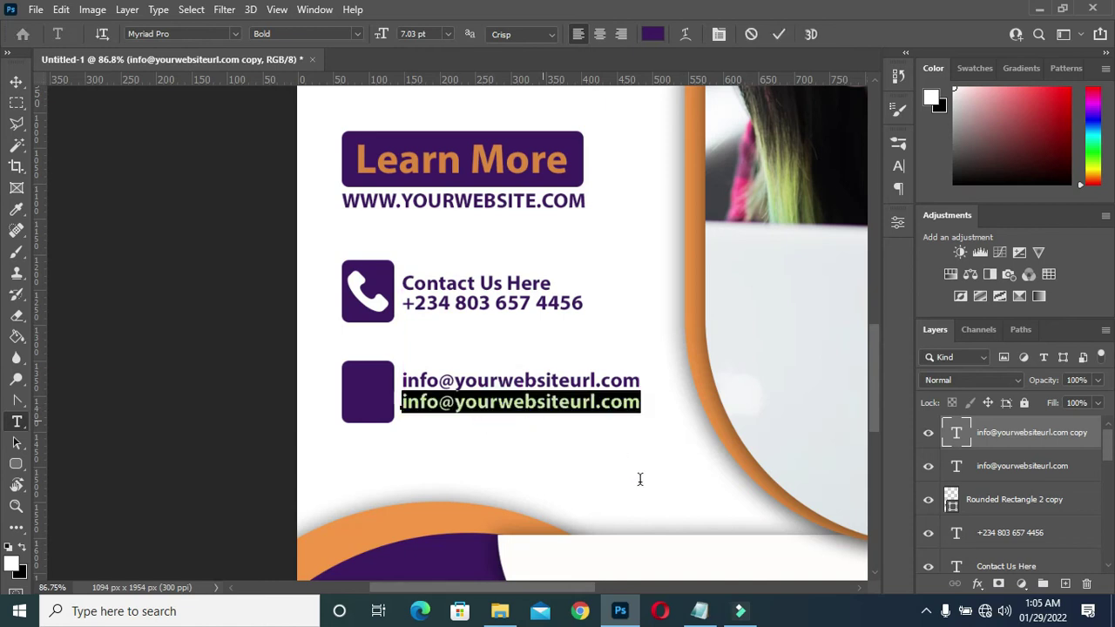
pyautogui.click(699, 610)
pyautogui.moveTo(383, 451); pyautogui.dragTo(237, 457)
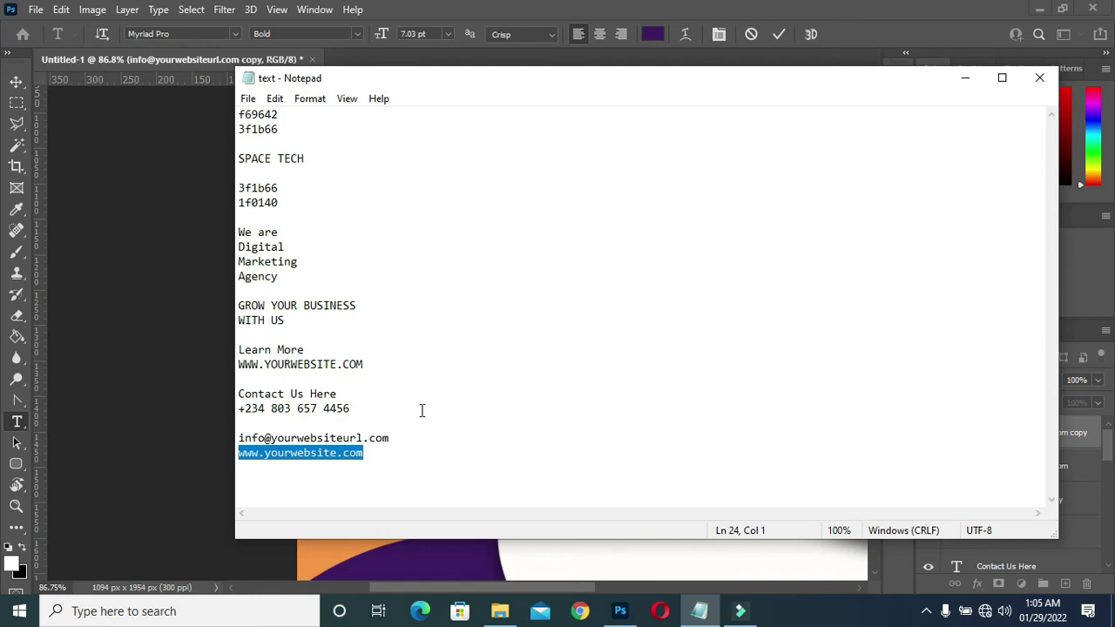
pyautogui.click(965, 78)
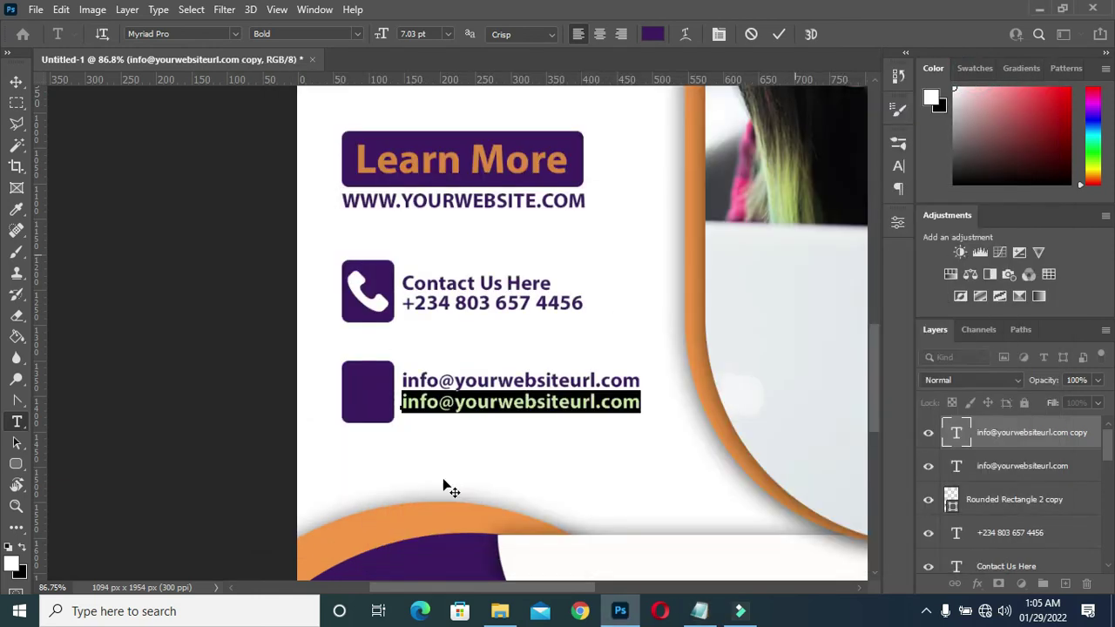
pyautogui.hotkey('ctrl', 'v')
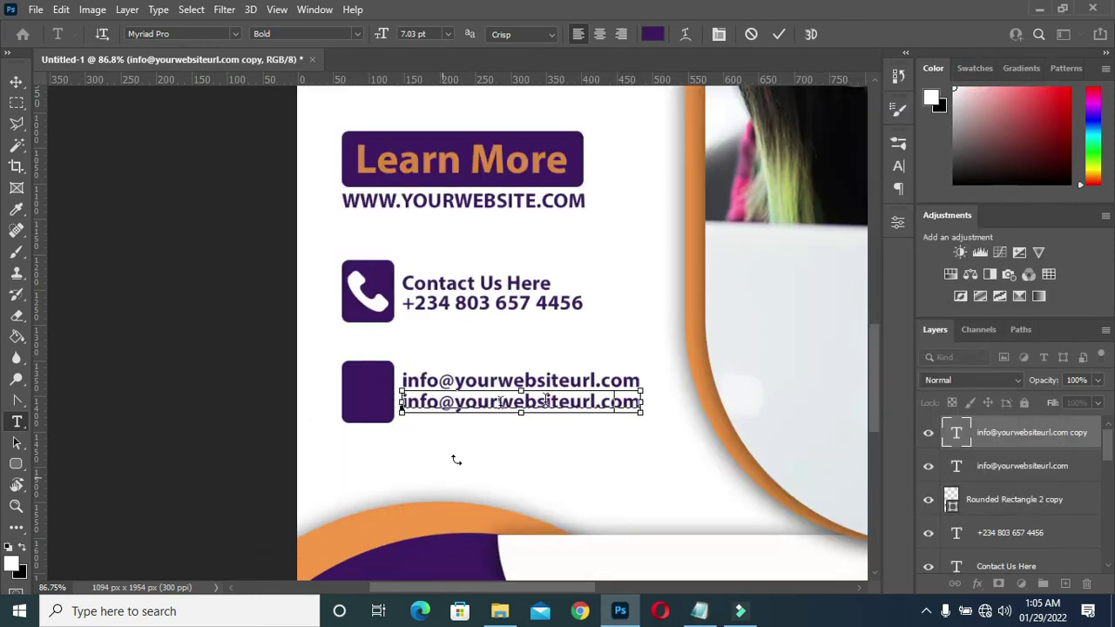
pyautogui.click(778, 35)
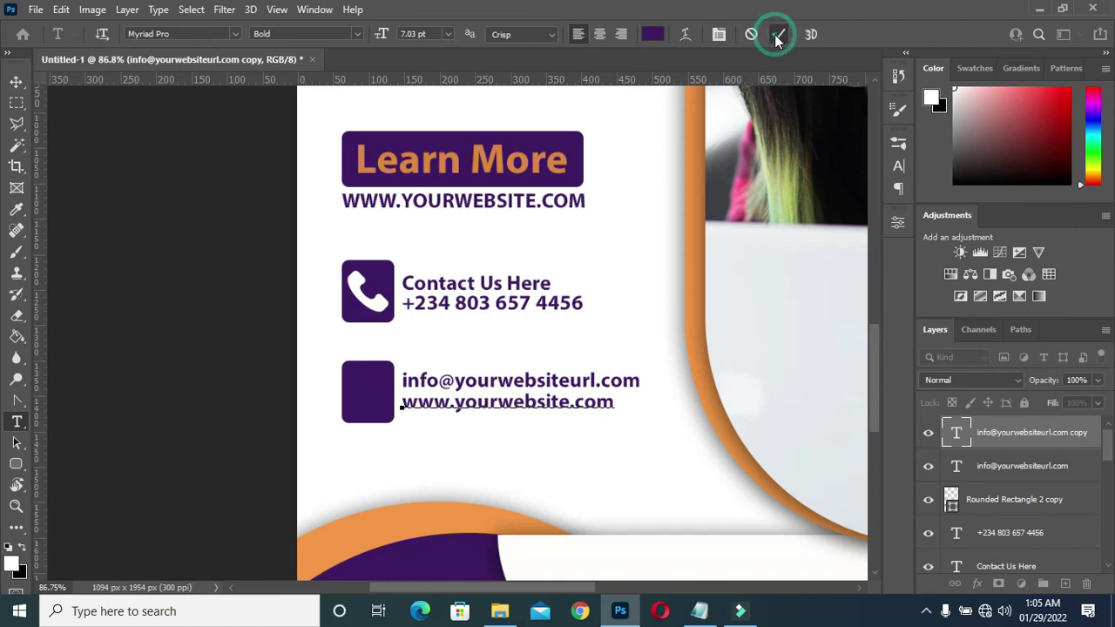
pyautogui.click(15, 80)
pyautogui.scroll(1, 622, 383)
pyautogui.scroll(2, 623, 383)
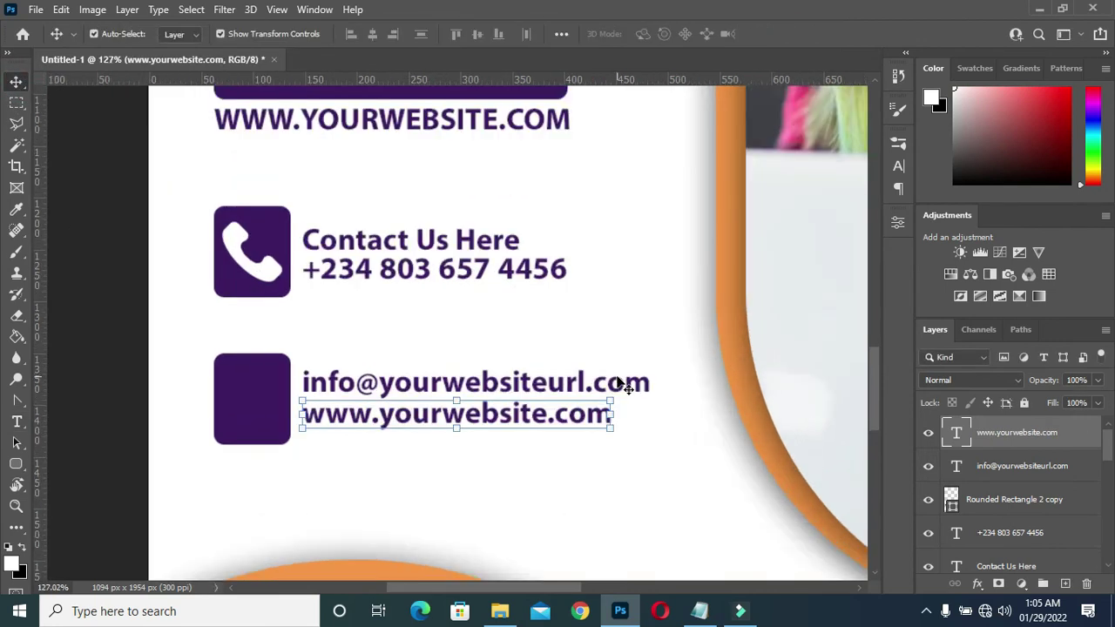
pyautogui.scroll(-2, 614, 407)
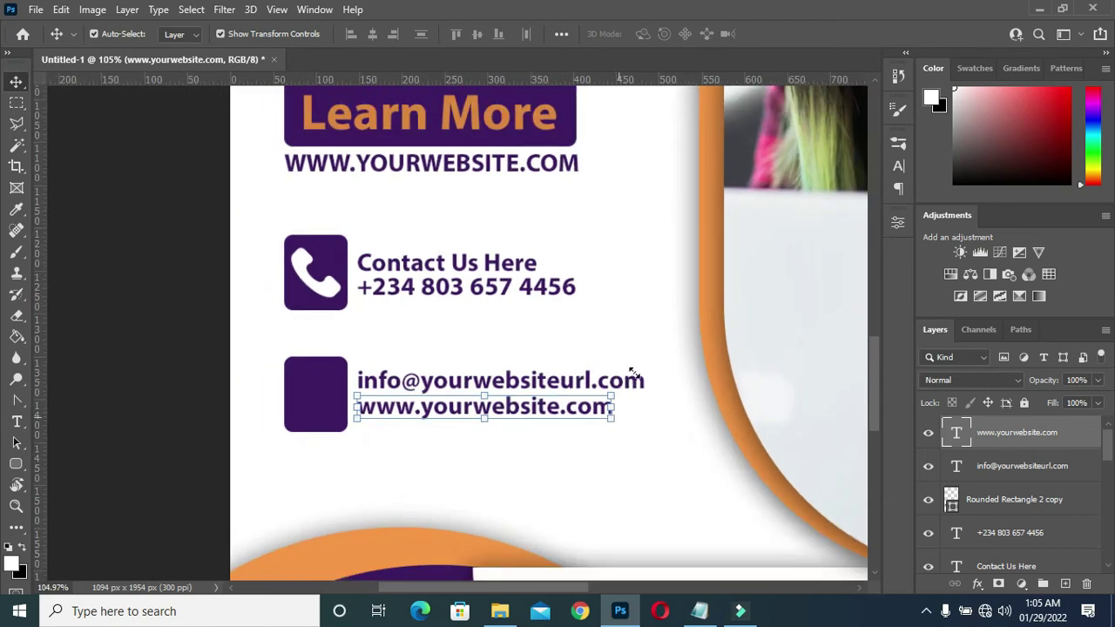
pyautogui.scroll(1, 633, 389)
pyautogui.click(642, 381)
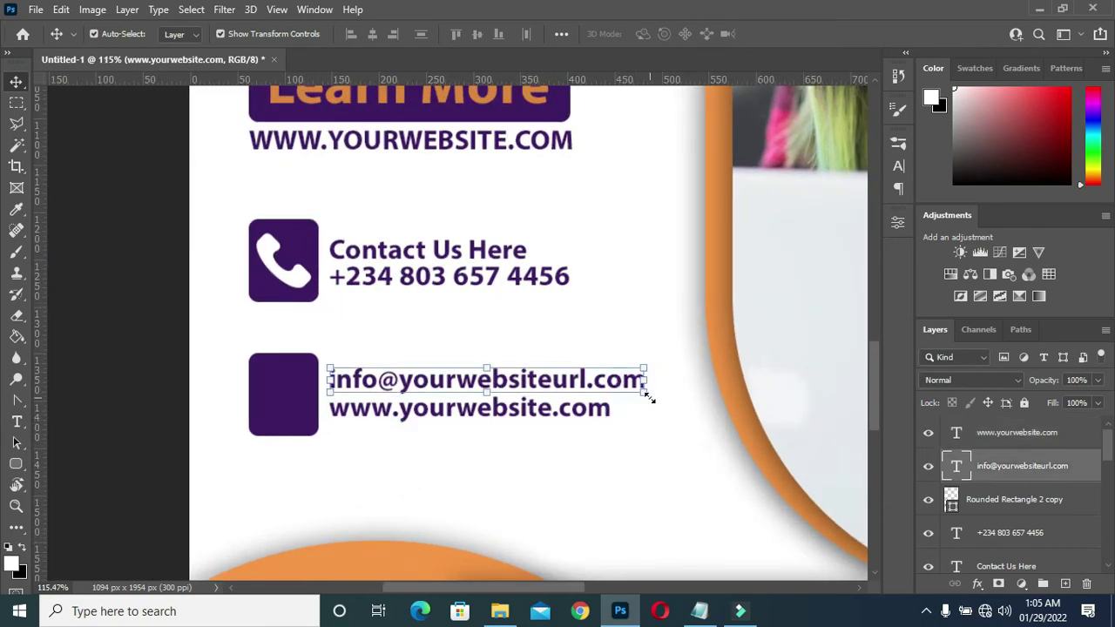
pyautogui.scroll(3, 647, 396)
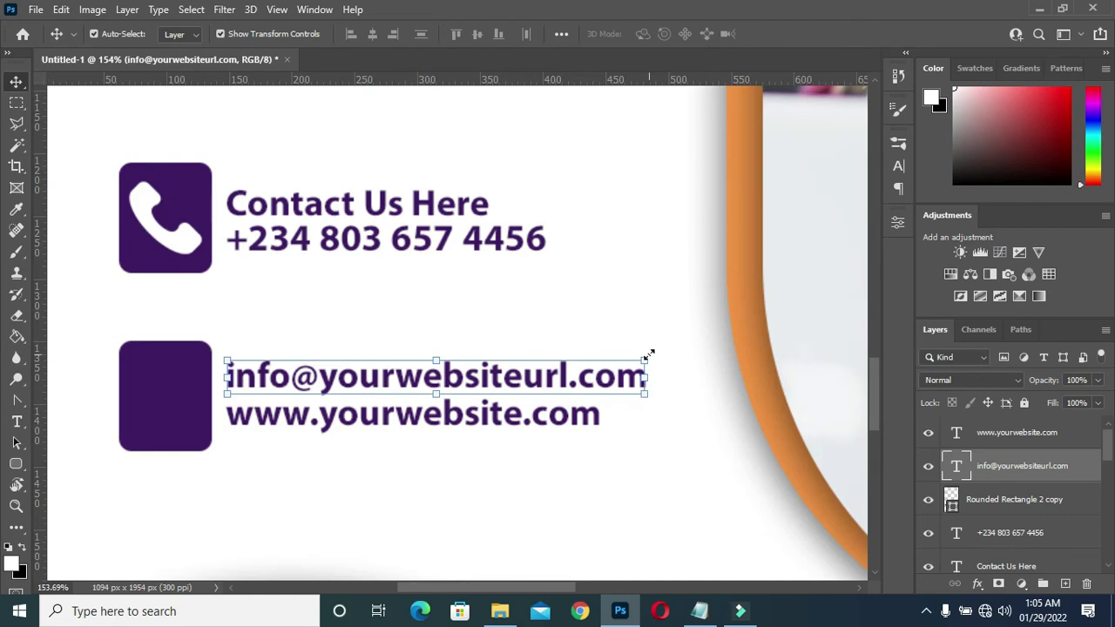
pyautogui.moveTo(644, 358); pyautogui.dragTo(600, 374)
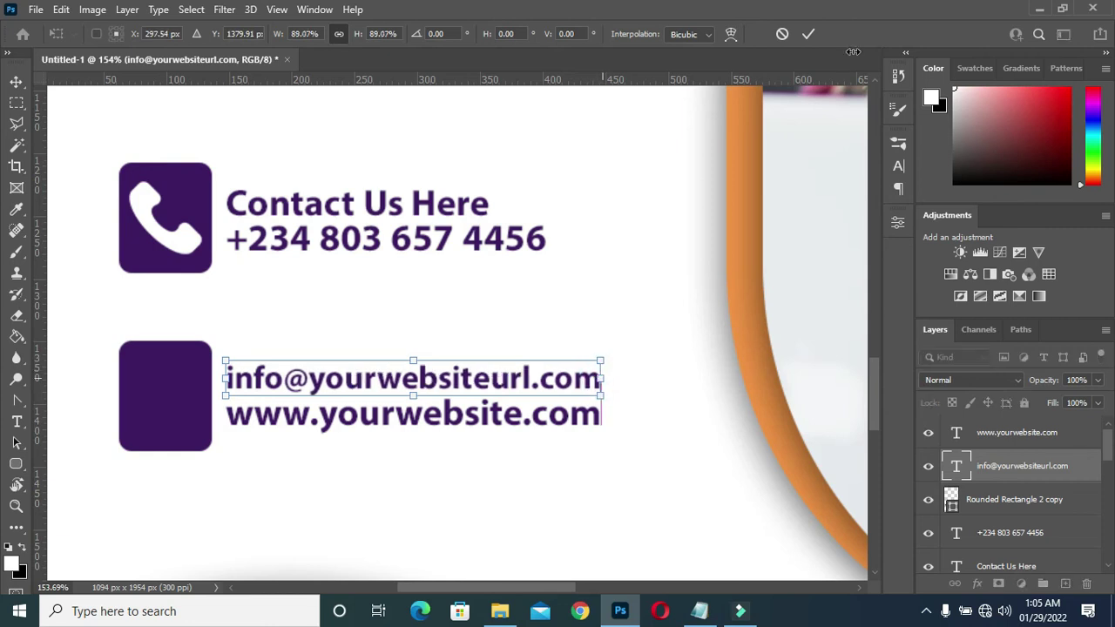
pyautogui.click(806, 35)
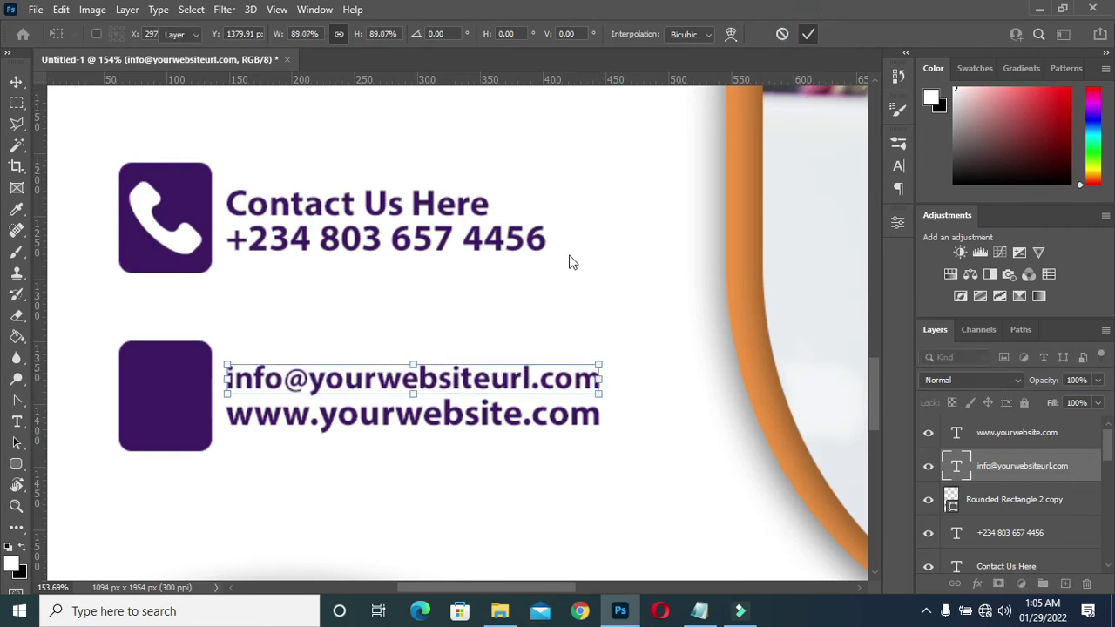
pyautogui.scroll(-3, 570, 262)
pyautogui.press('Return')
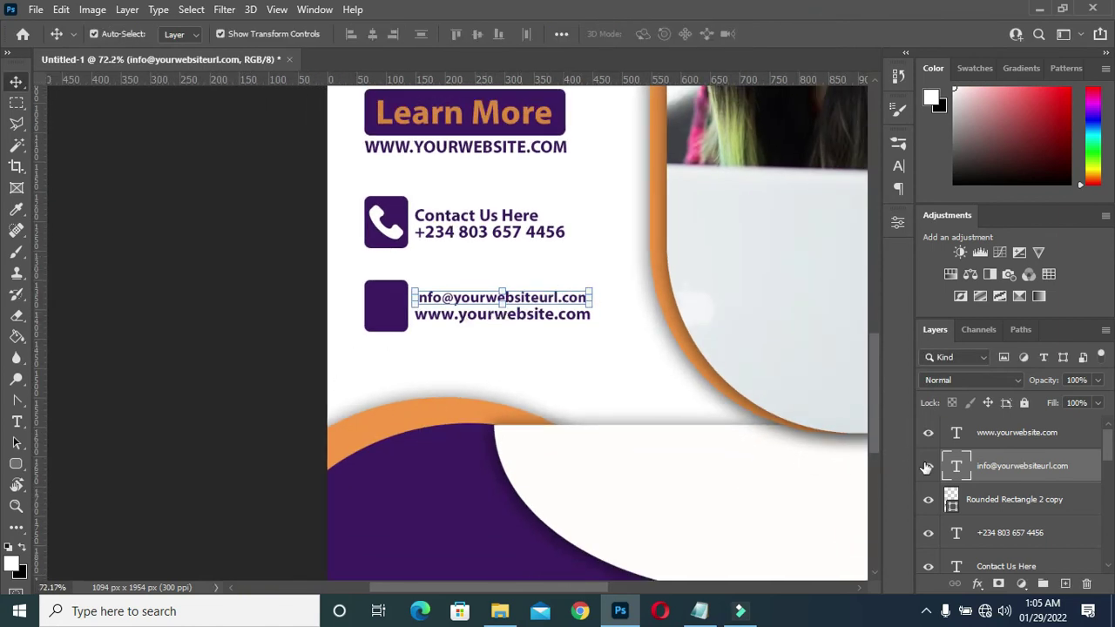
# Step: Place the global-9348 image above the Rounded Rectangle 2 copy layer, scaled to about 18.75% and centred on the empty rounded rectangle
pyautogui.click(988, 503)
pyautogui.click(499, 611)
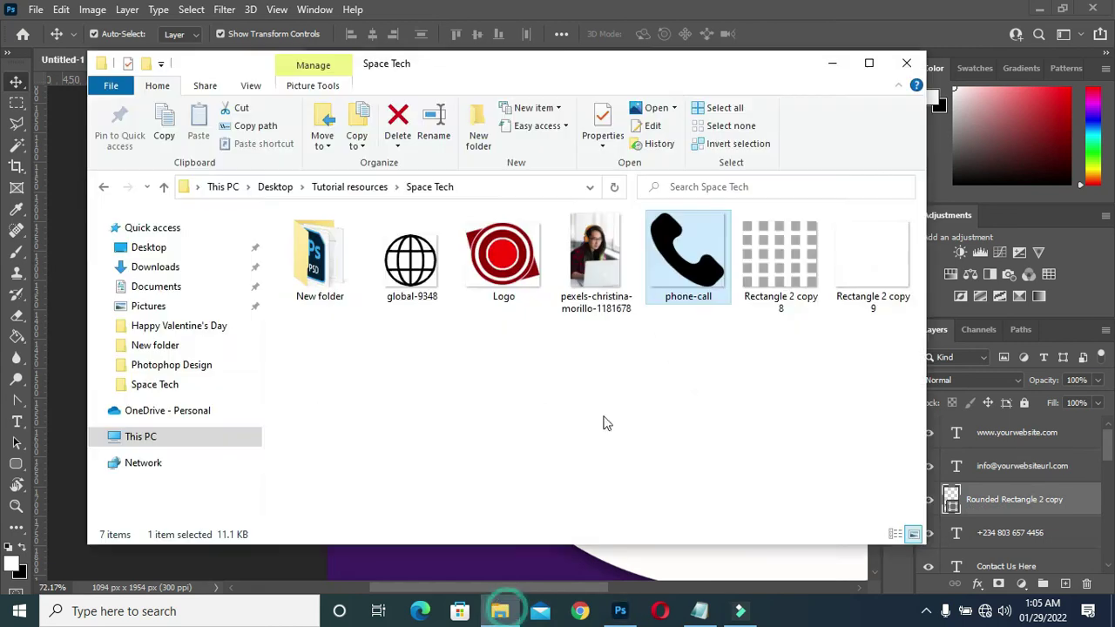
pyautogui.click(392, 265)
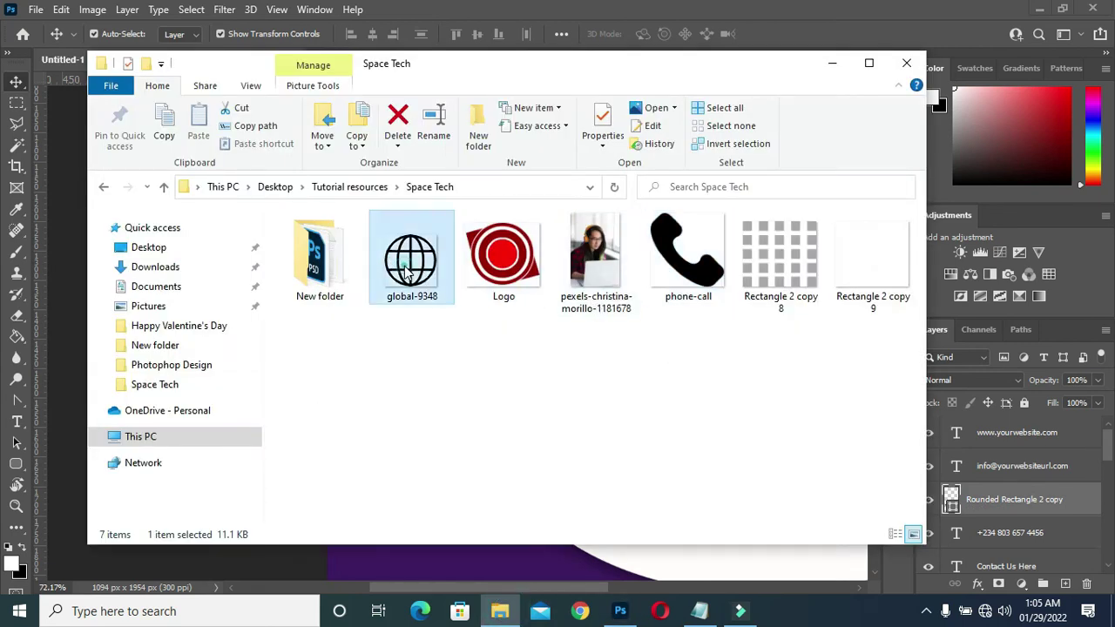
pyautogui.moveTo(419, 265); pyautogui.dragTo(631, 366)
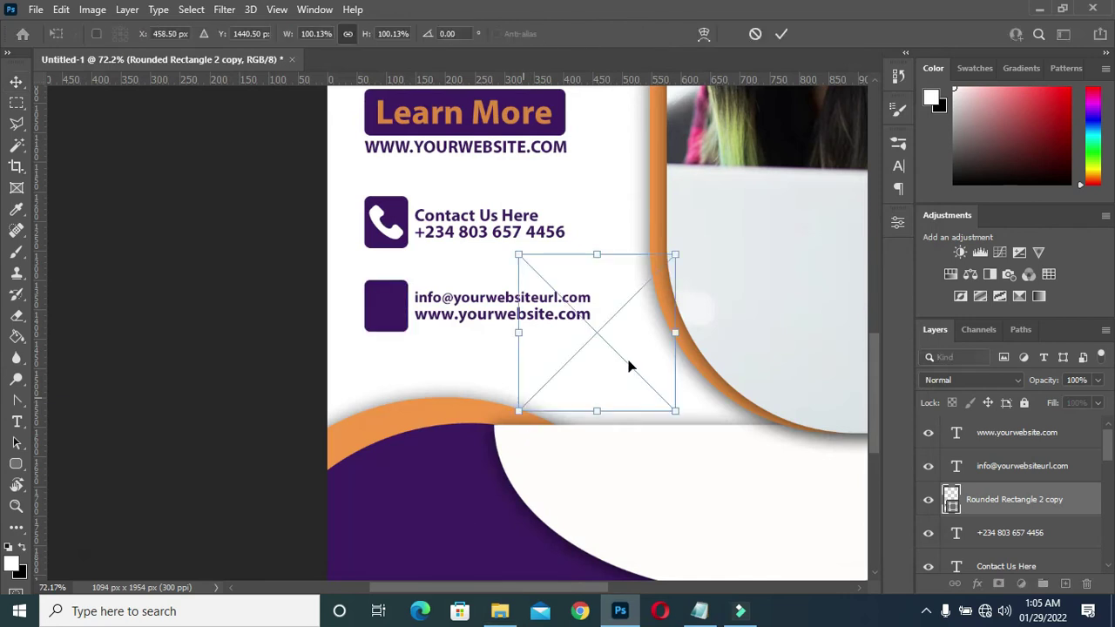
pyautogui.scroll(3, 518, 324)
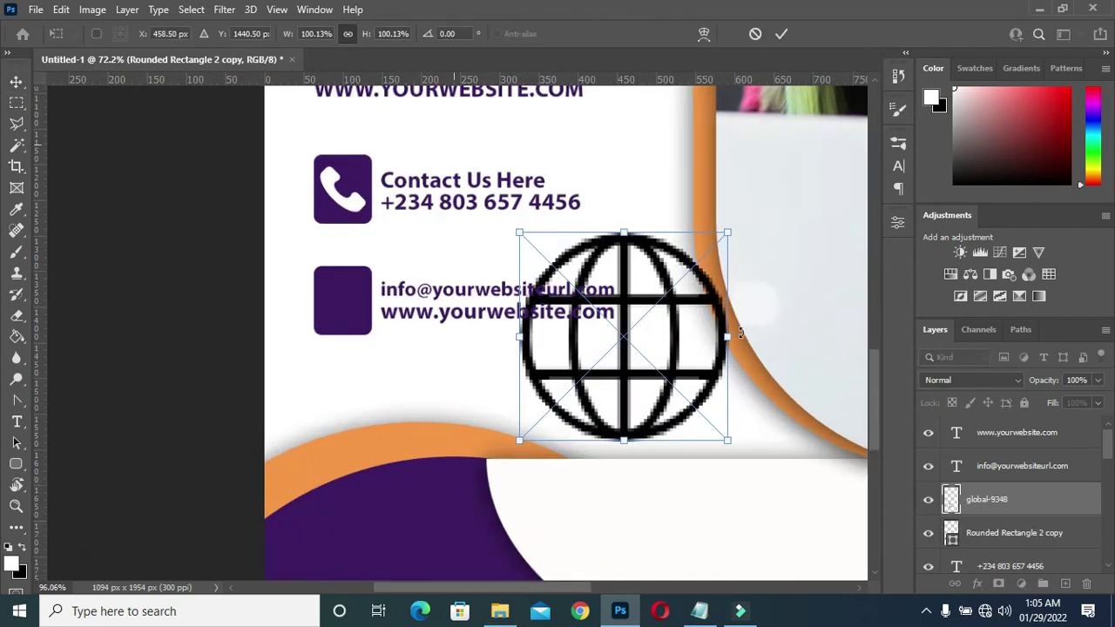
pyautogui.moveTo(729, 333); pyautogui.dragTo(349, 298)
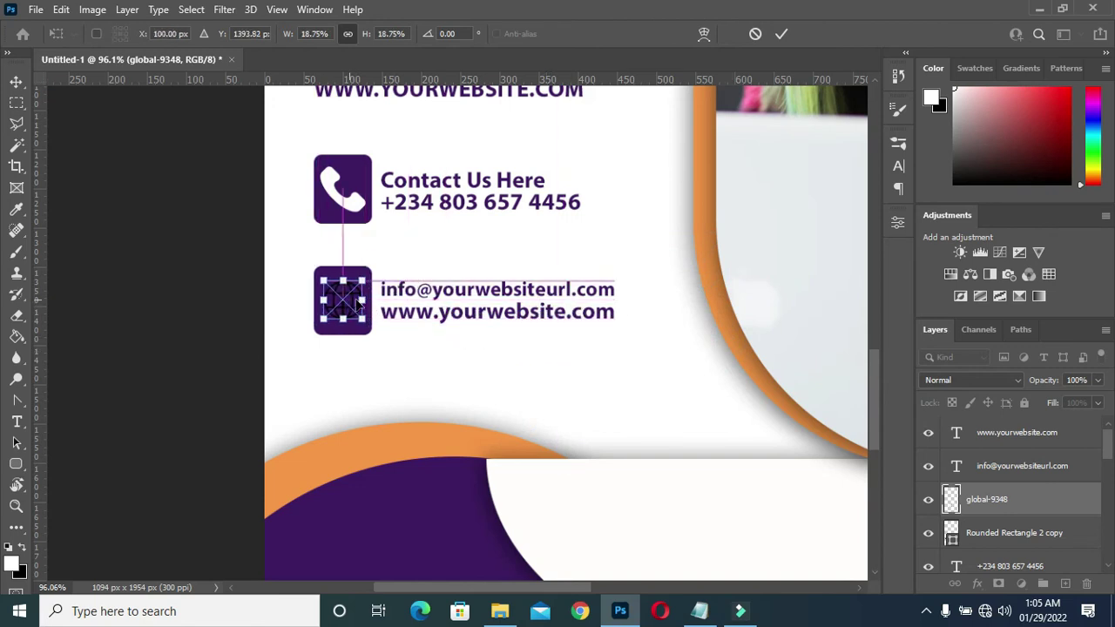
pyautogui.click(783, 34)
# Step: Turn the globe icon white with a Hue/Saturation adjustment, setting Lightness to +100
pyautogui.click(93, 10)
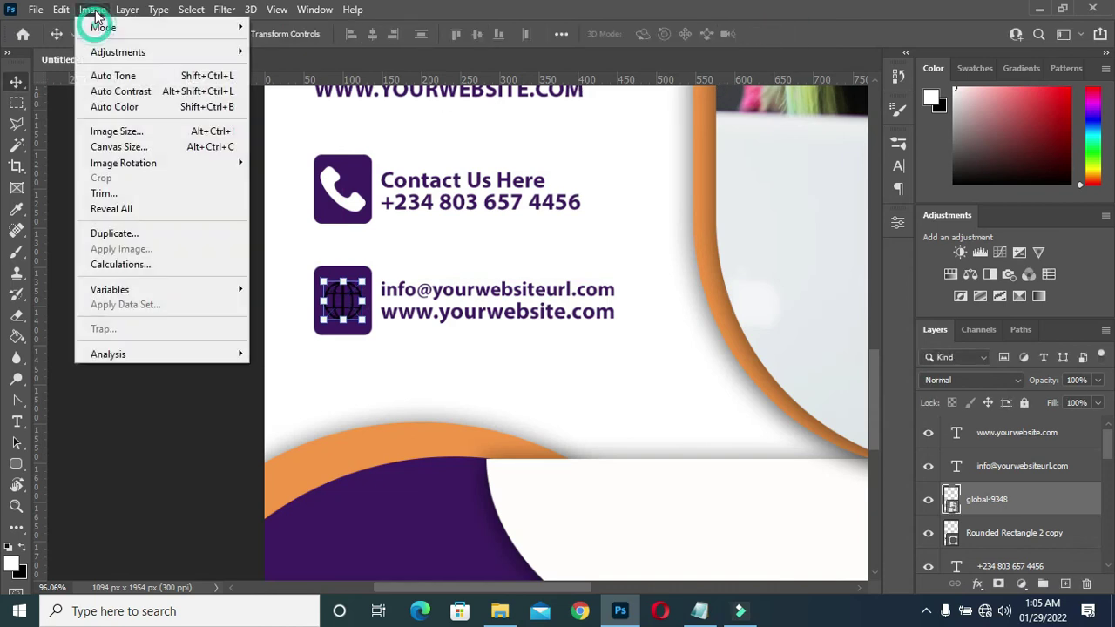
pyautogui.moveTo(150, 56)
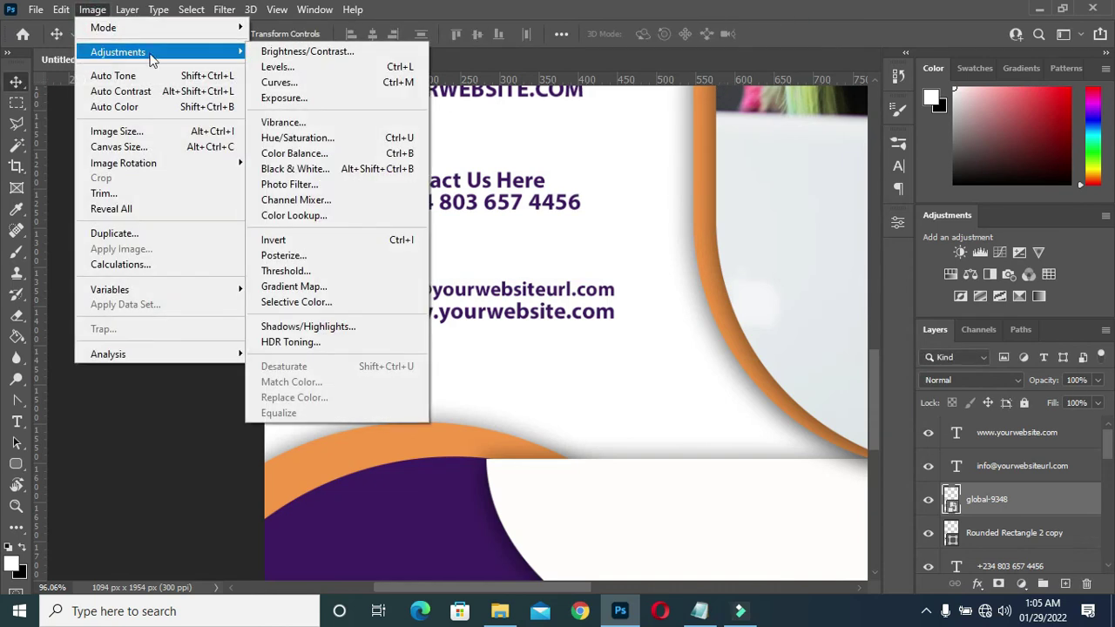
pyautogui.click(294, 140)
pyautogui.moveTo(511, 281); pyautogui.dragTo(630, 293)
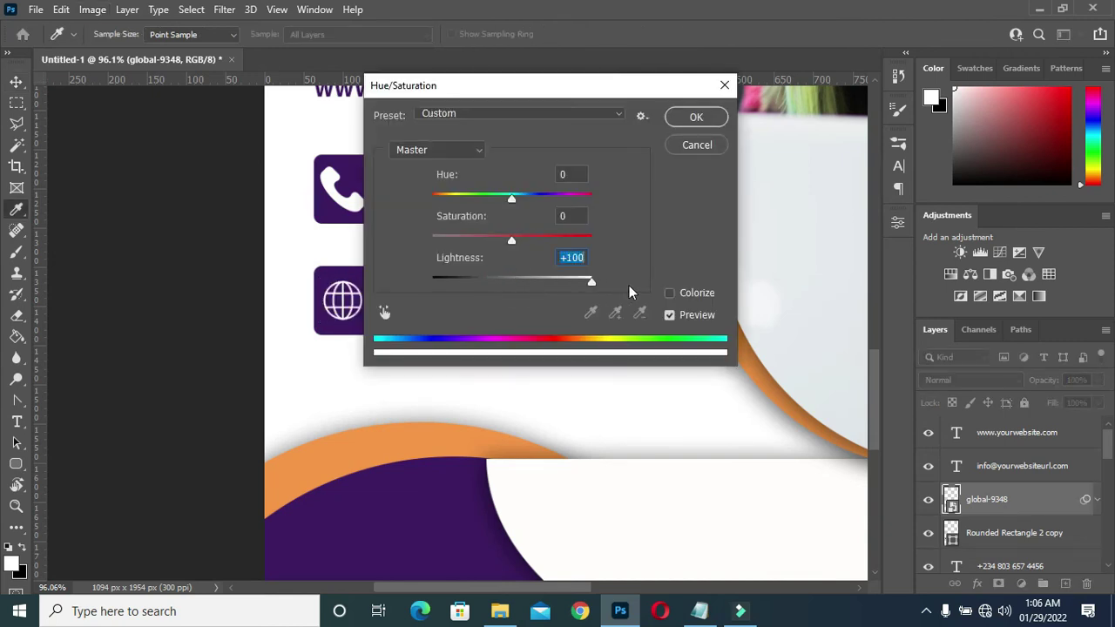
pyautogui.click(694, 119)
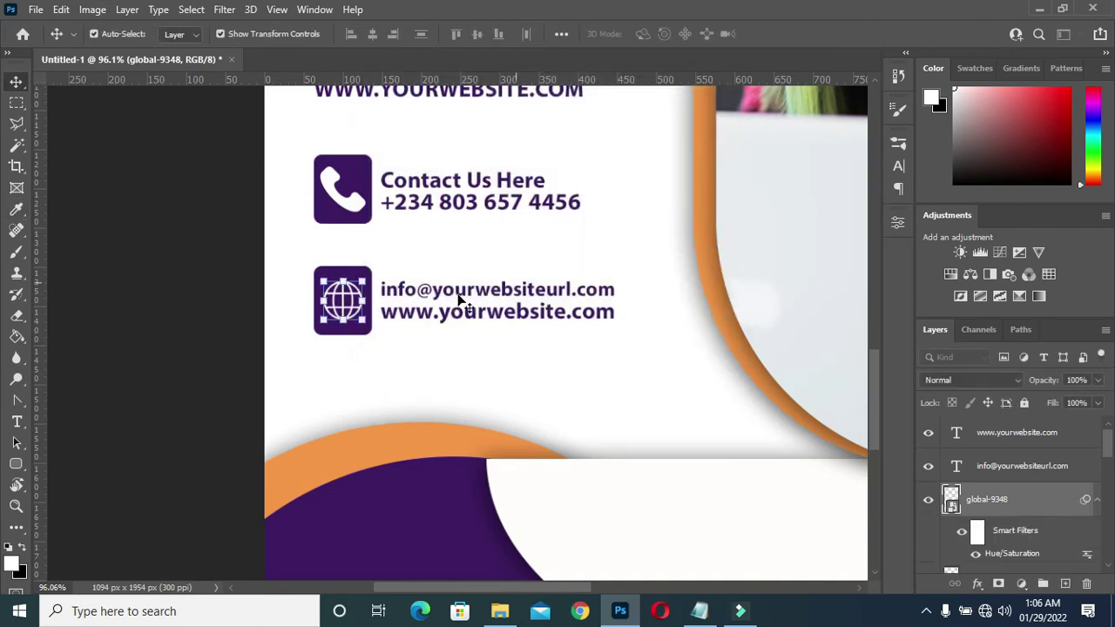
# Step: Enlarge the globe icon to about 21.41% inside its purple rounded rectangle
pyautogui.scroll(3, 353, 317)
pyautogui.click(371, 321)
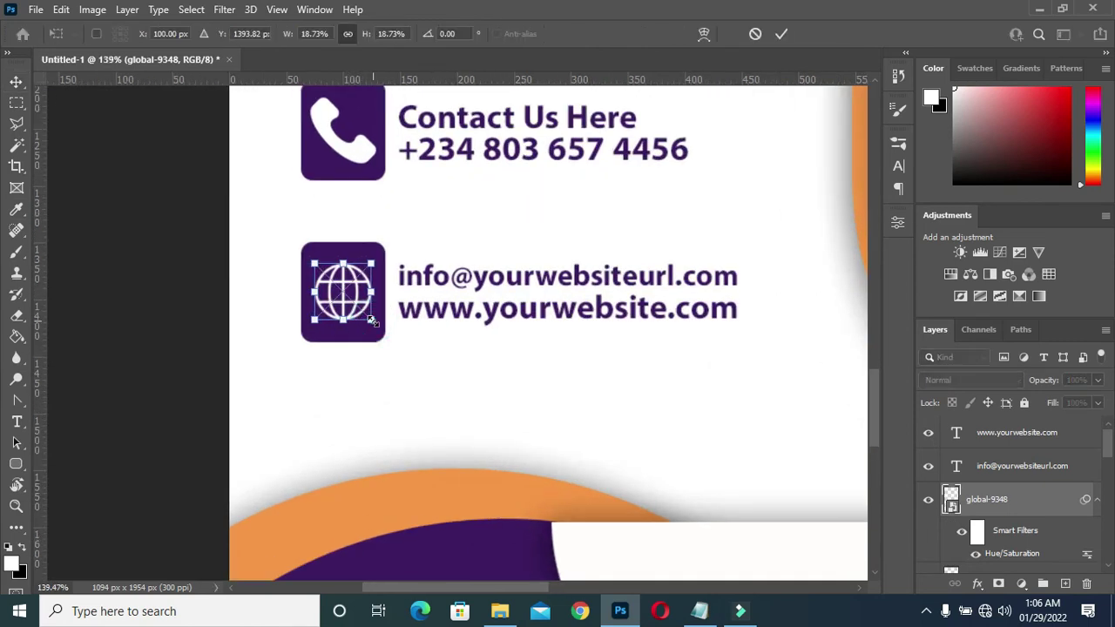
pyautogui.moveTo(371, 320); pyautogui.dragTo(374, 323)
pyautogui.click(772, 38)
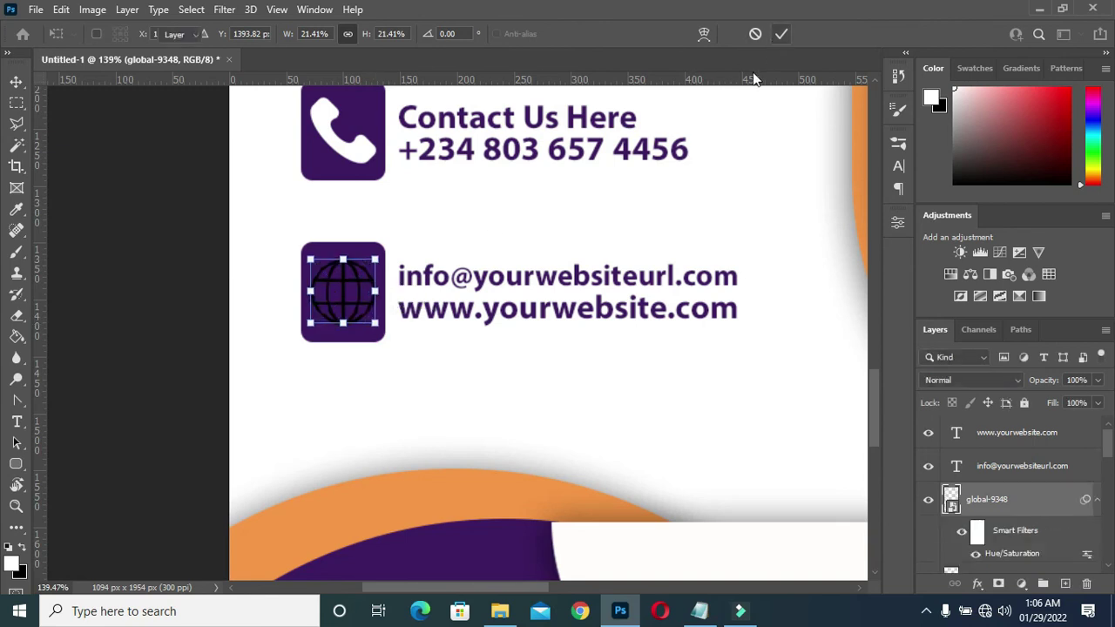
# Step: Place the Rectangle 2 copy 8 image, scale it to about 18.21% and move it into the white area below the SPACE TECH logo
pyautogui.scroll(-4, 261, 209)
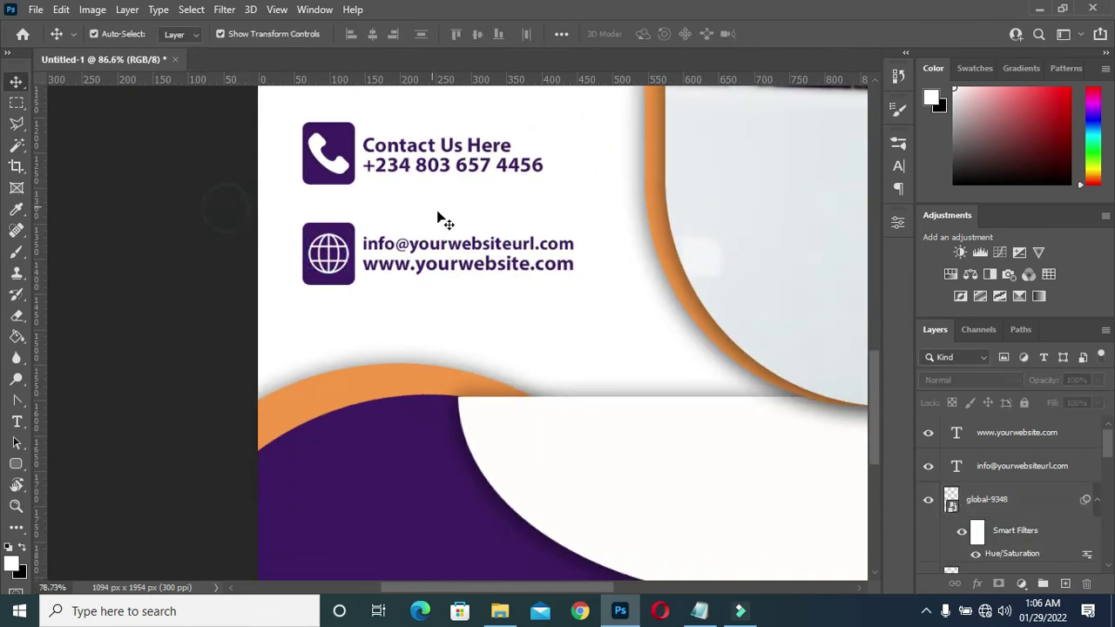
pyautogui.scroll(-6, 482, 230)
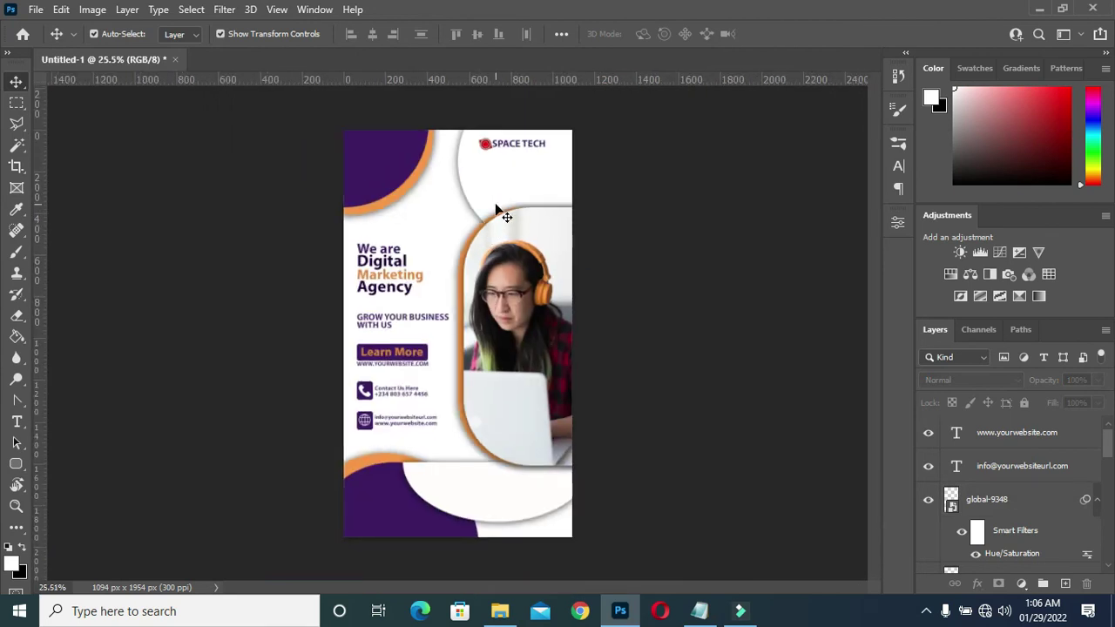
pyautogui.scroll(1, 501, 207)
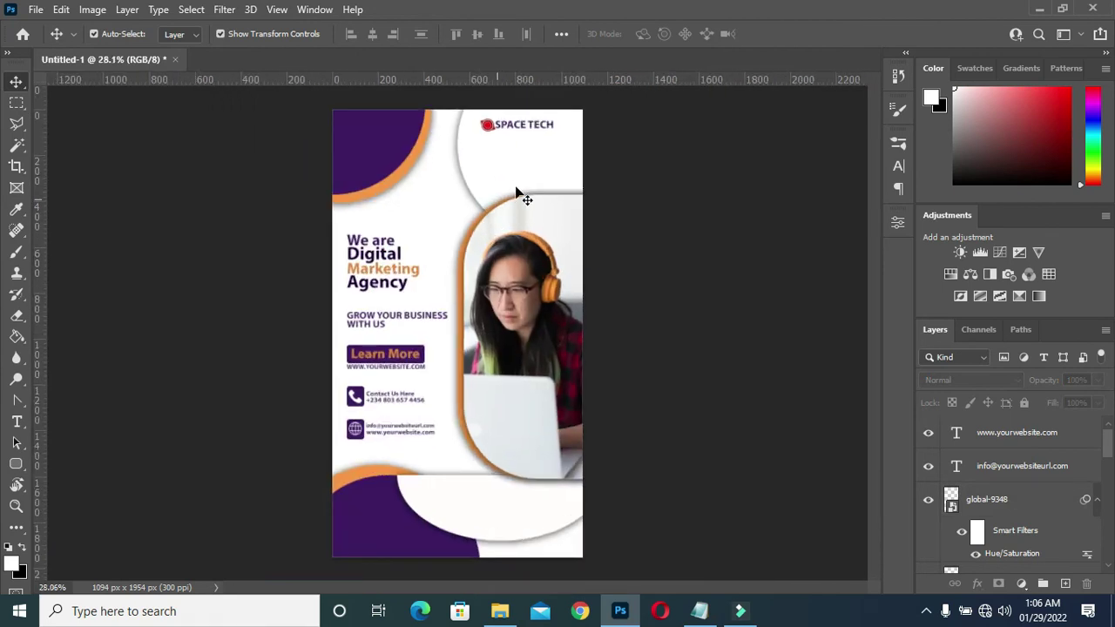
pyautogui.click(499, 610)
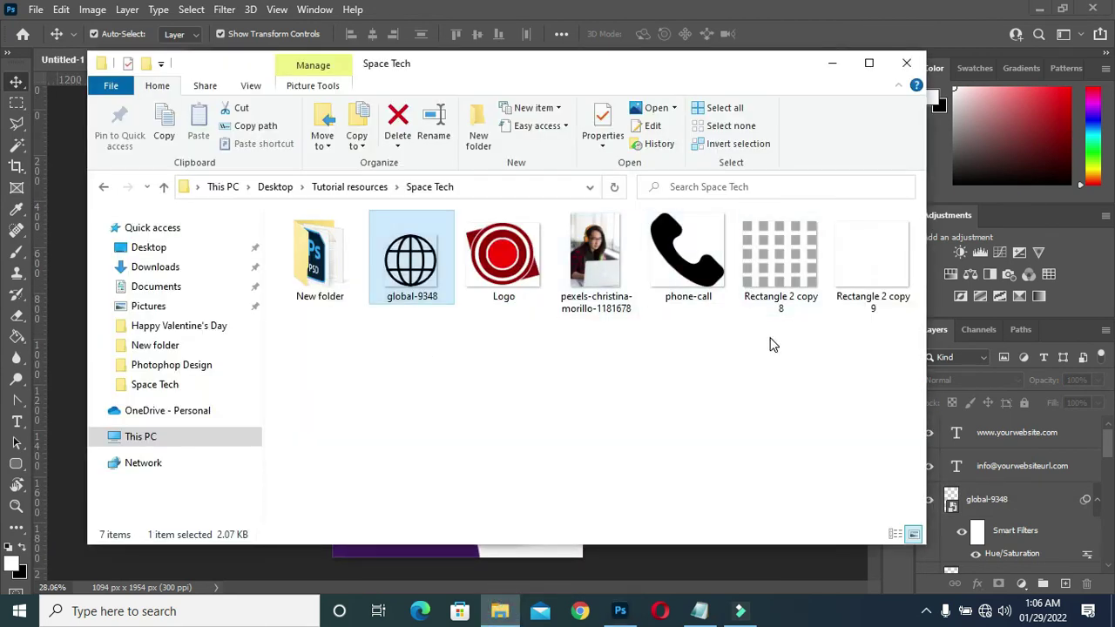
pyautogui.doubleClick(774, 254)
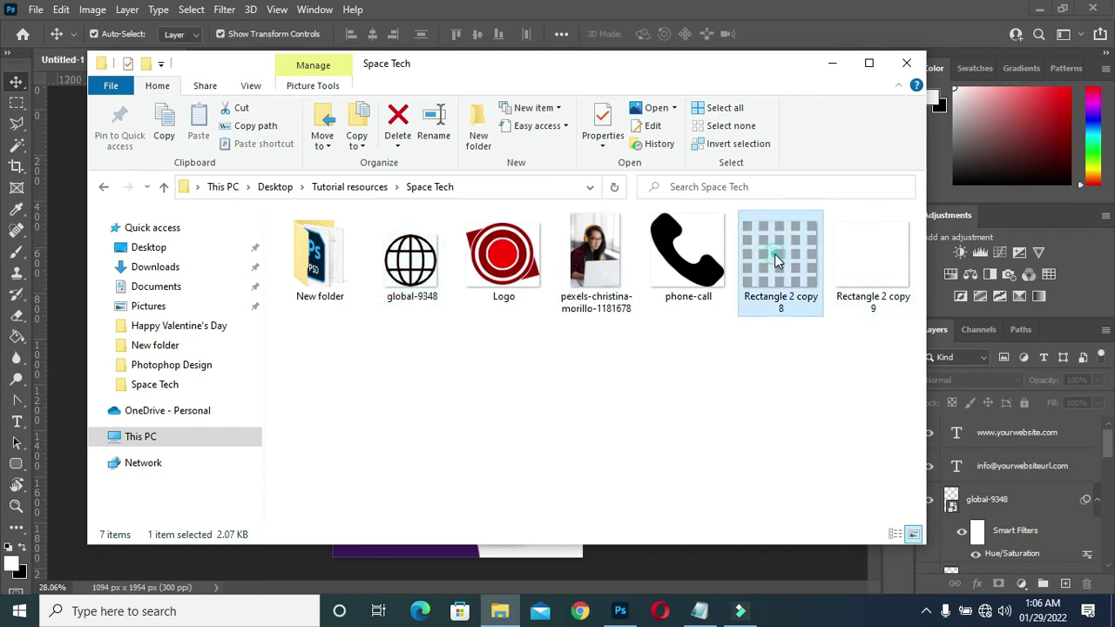
pyautogui.moveTo(780, 269); pyautogui.dragTo(679, 566)
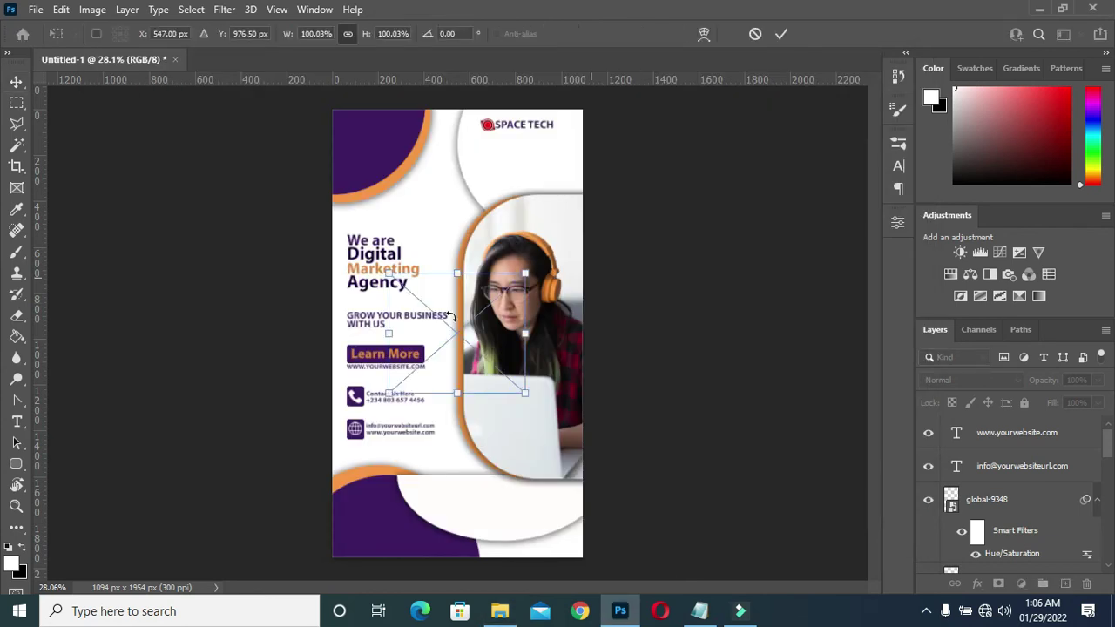
pyautogui.scroll(2, 451, 316)
pyautogui.moveTo(363, 342); pyautogui.dragTo(370, 341)
pyautogui.moveTo(441, 342); pyautogui.dragTo(584, 116)
# Step: Lower the grey square pattern to about Y 282.85 px, just above the photo frame, and deselect it
pyautogui.hotkey('ctrl', '0')
pyautogui.scroll(1, 541, 166)
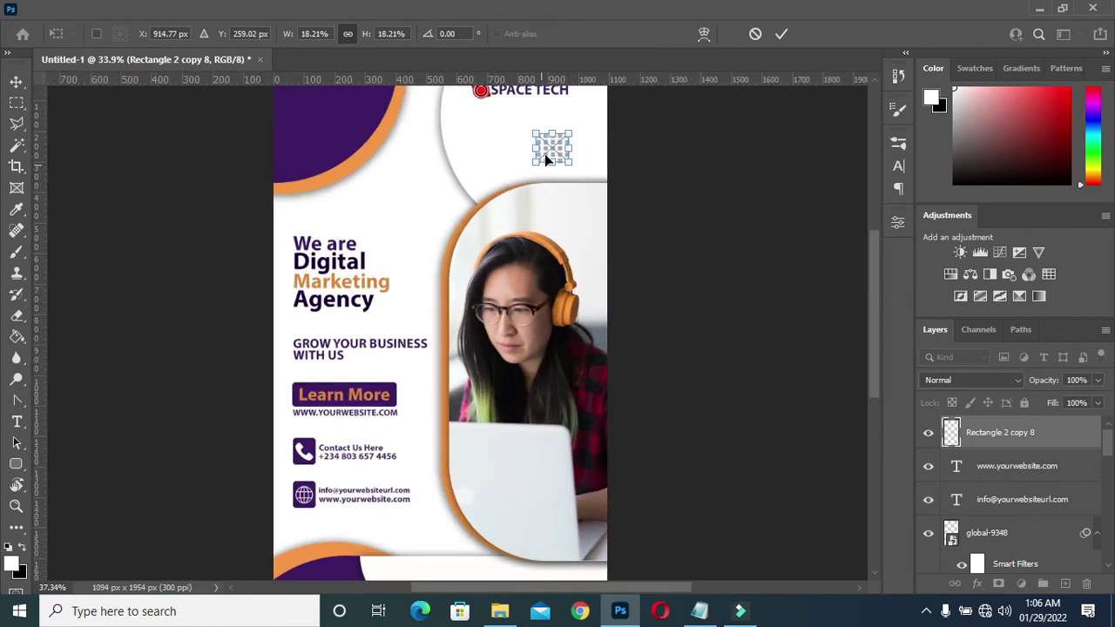
pyautogui.moveTo(547, 143); pyautogui.dragTo(547, 146)
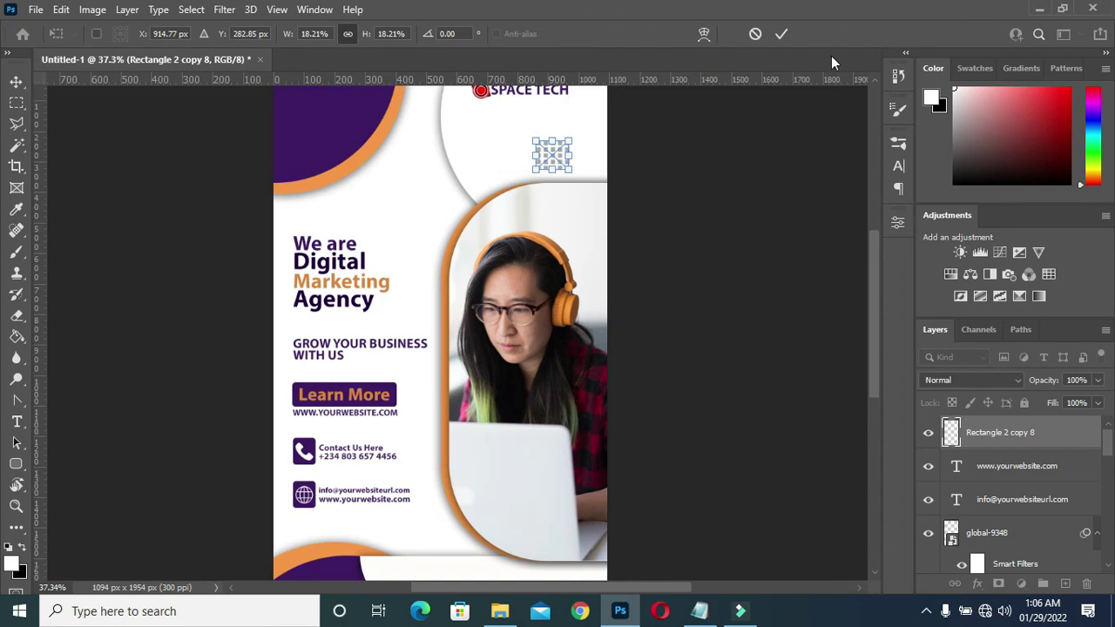
pyautogui.press('Return')
pyautogui.click(728, 197)
# Step: Place the Rectangle 2 copy 9 image, scaled to about 27.81%, on the purple shape in the flyer's lower-left corner
pyautogui.scroll(-2, 723, 195)
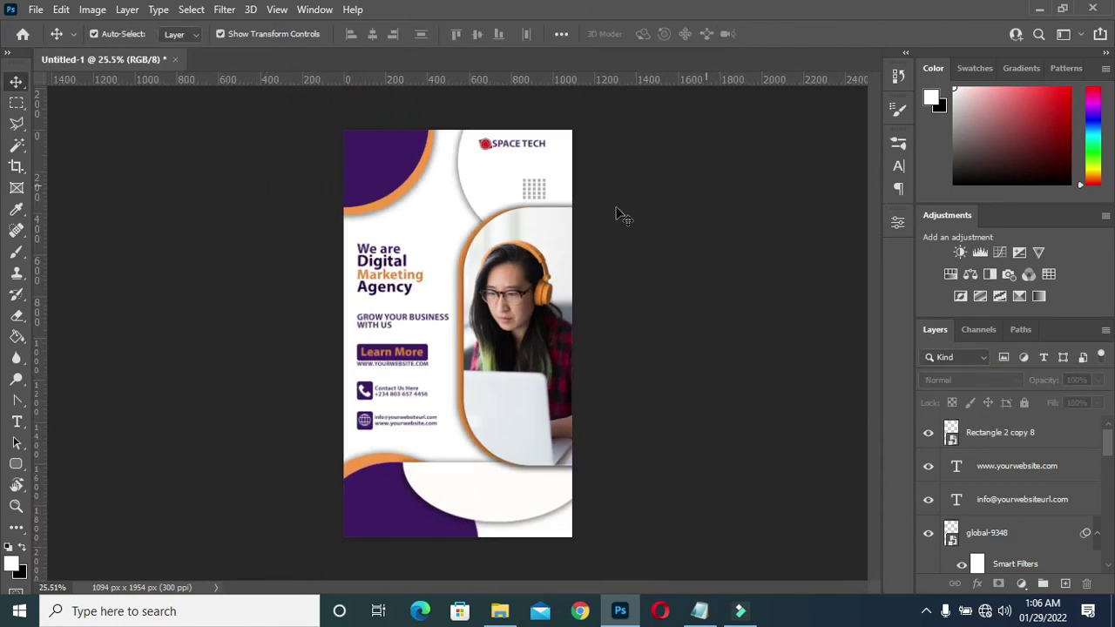
pyautogui.scroll(1, 518, 194)
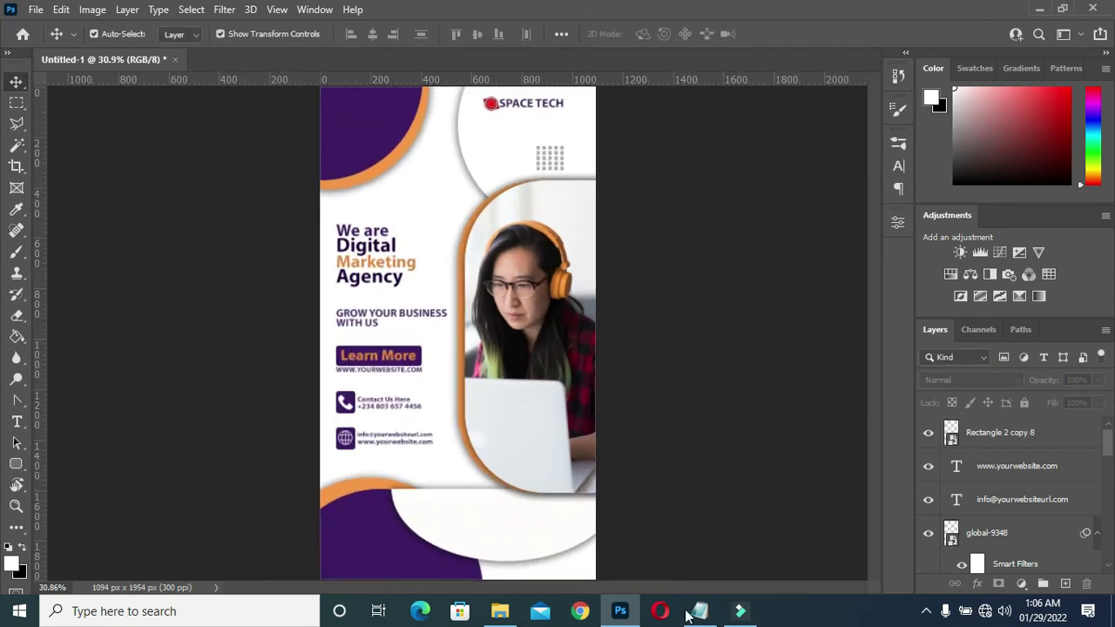
pyautogui.click(500, 611)
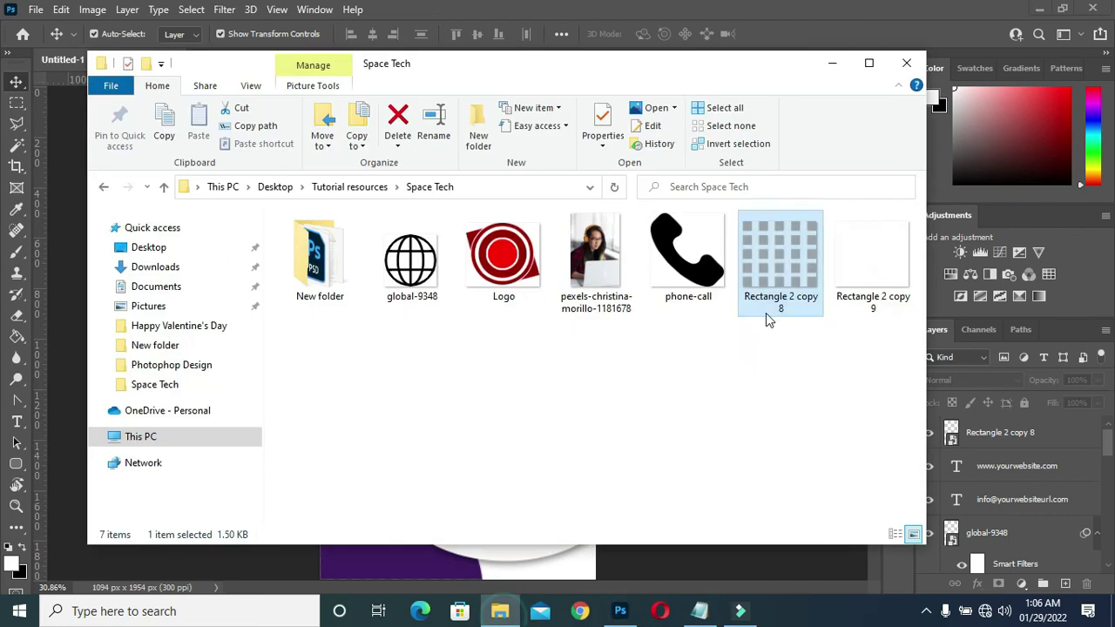
pyautogui.click(857, 241)
pyautogui.moveTo(868, 255); pyautogui.dragTo(611, 377)
pyautogui.moveTo(554, 313); pyautogui.dragTo(528, 391)
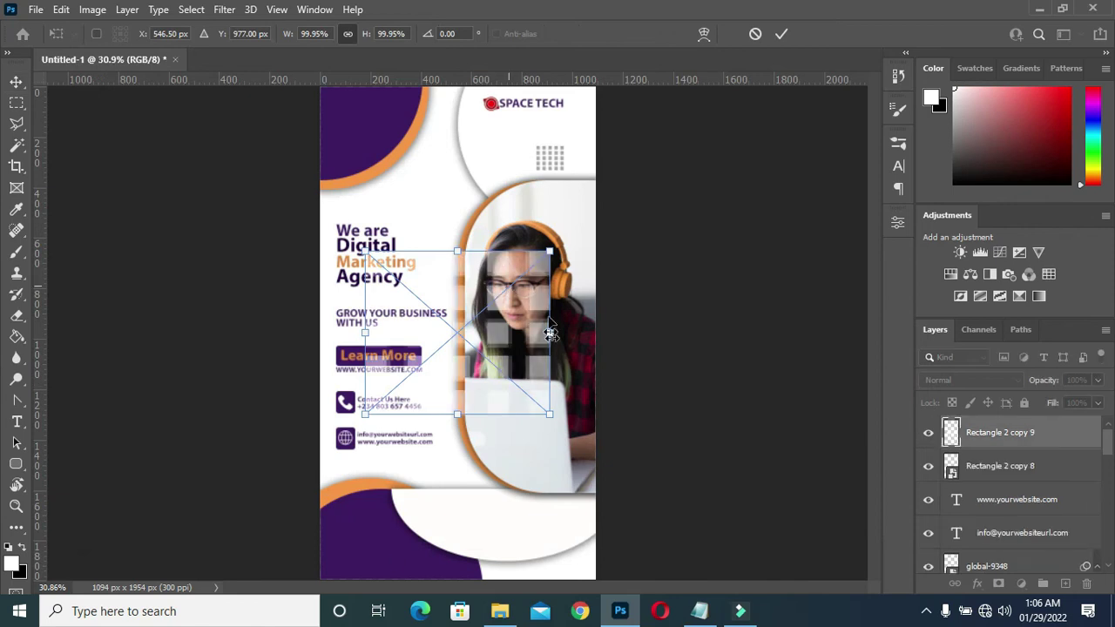
pyautogui.moveTo(442, 351); pyautogui.dragTo(380, 547)
pyautogui.click(778, 34)
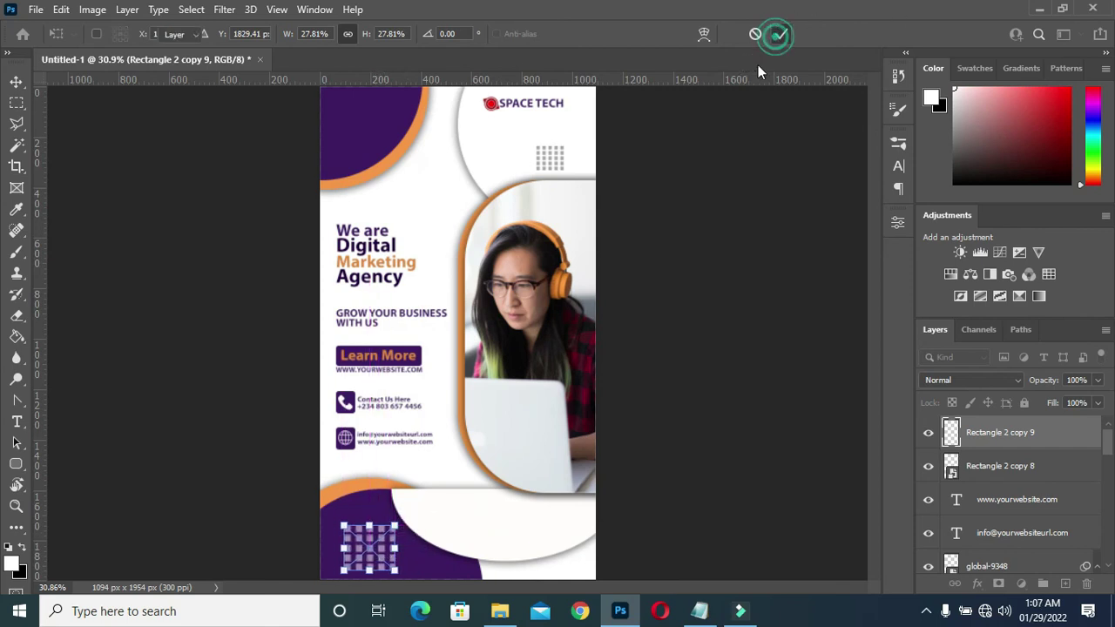
# Step: Shift the light square pattern on the purple shape slightly left and scale it down to about 20.86%
pyautogui.scroll(3, 409, 517)
pyautogui.scroll(2, 377, 517)
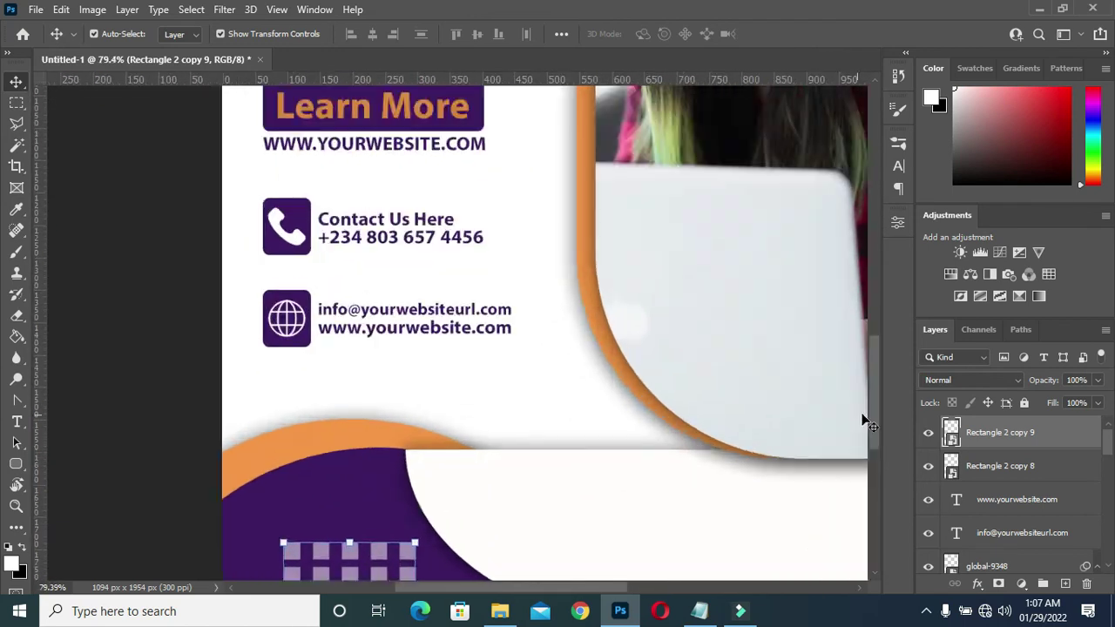
pyautogui.moveTo(877, 425); pyautogui.dragTo(874, 481)
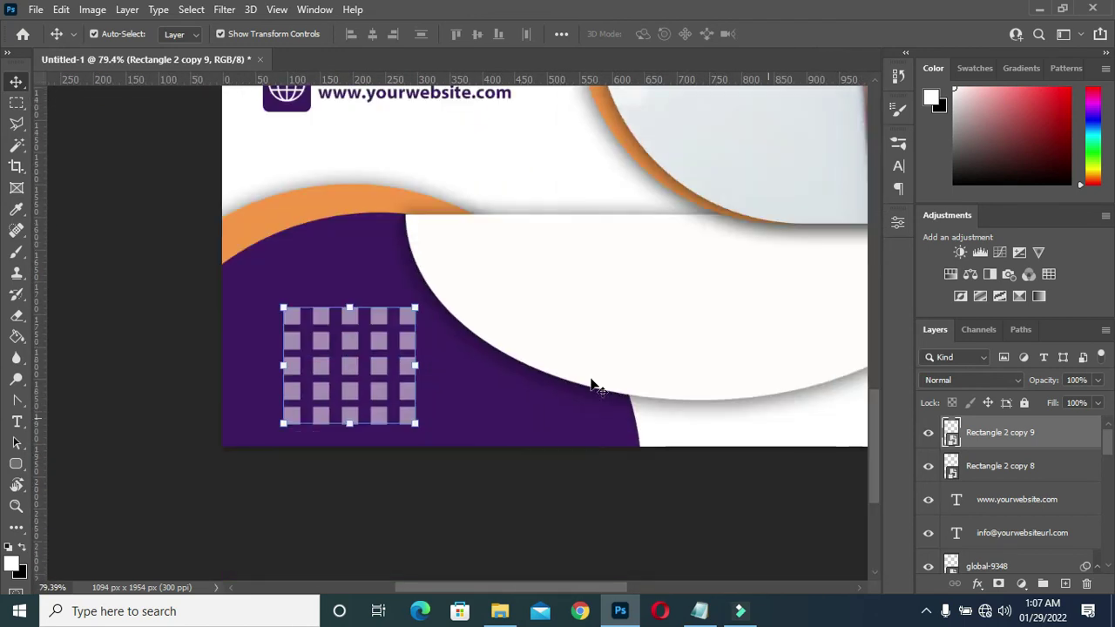
pyautogui.moveTo(346, 346); pyautogui.dragTo(331, 338)
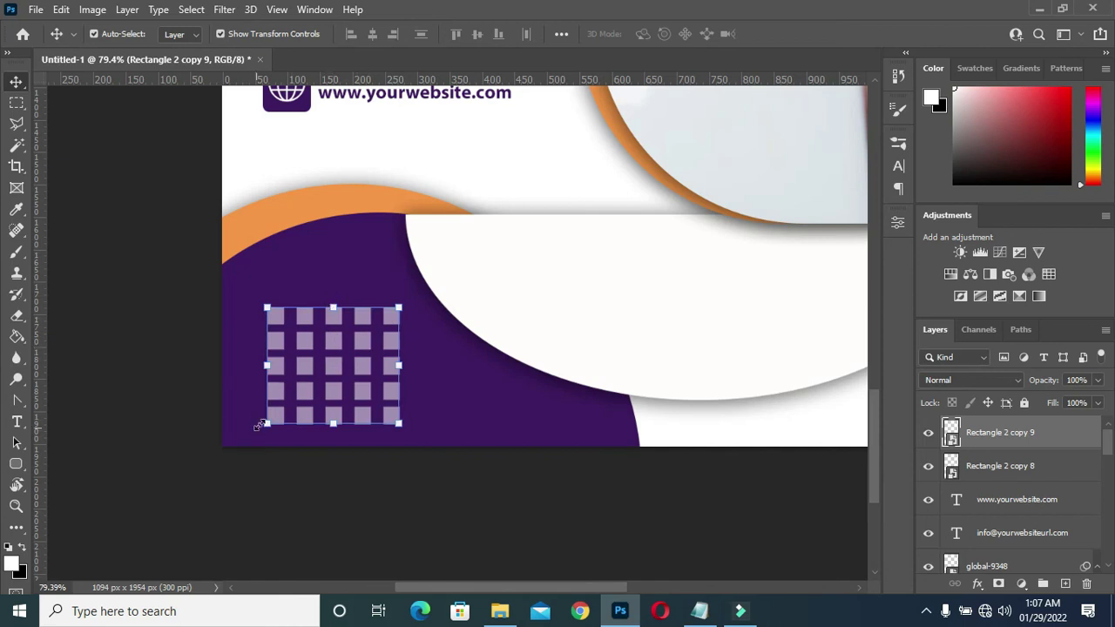
pyautogui.moveTo(398, 424); pyautogui.dragTo(366, 393)
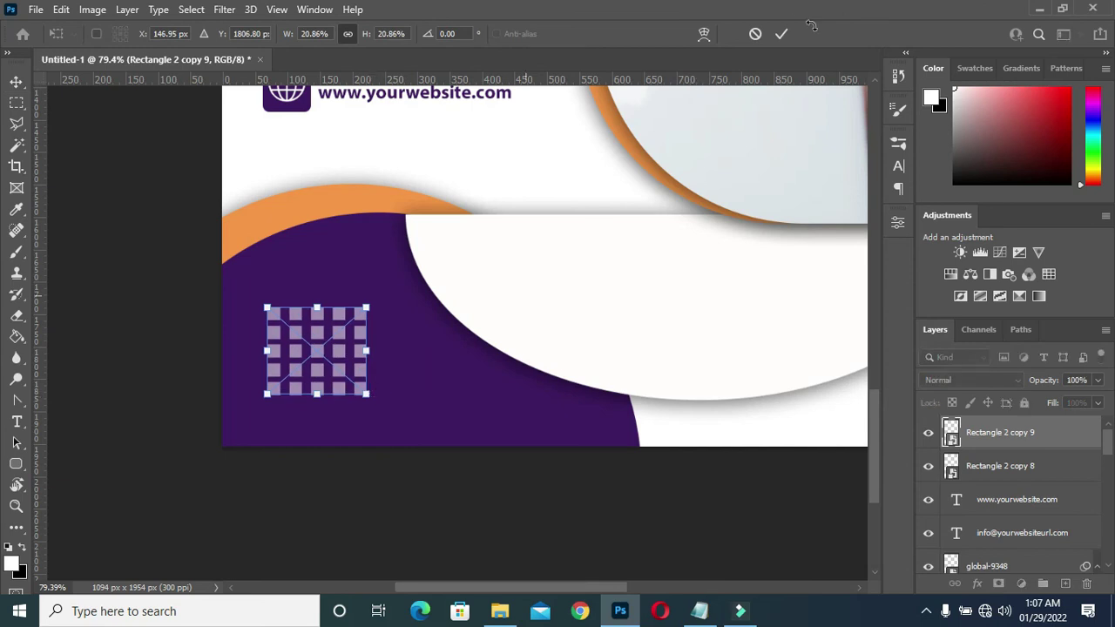
pyautogui.click(777, 35)
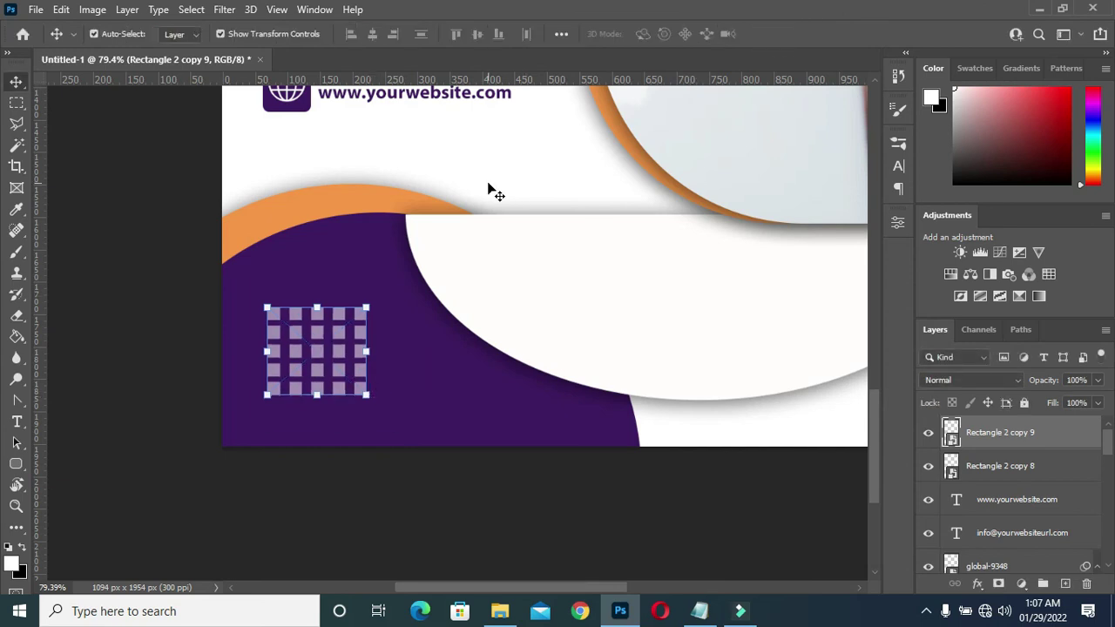
# Step: Group all layers from Rectangle 2 copy 9 down to Rounded Rectangle 2 into one layer group
pyautogui.hotkey('ctrl', '0')
pyautogui.click(694, 246)
pyautogui.scroll(-1, 528, 290)
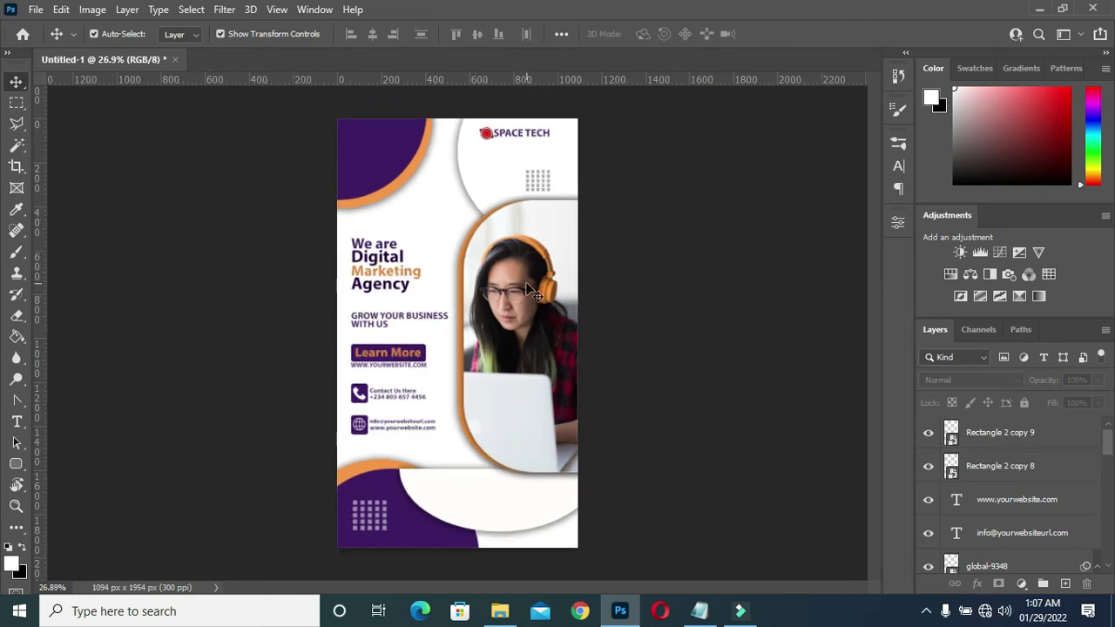
pyautogui.scroll(2, 435, 323)
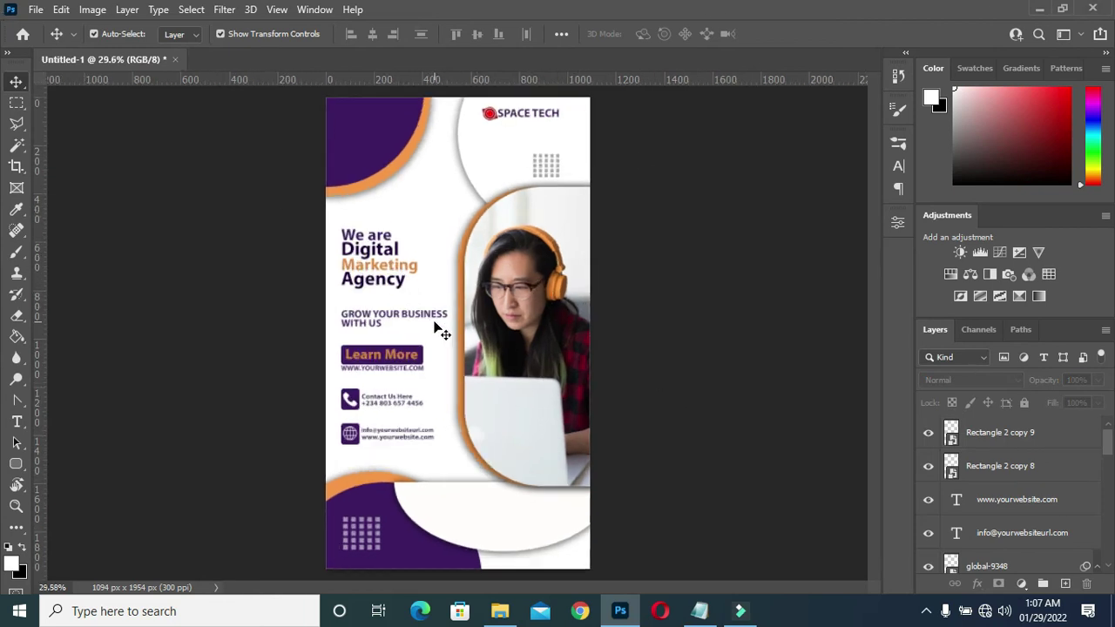
pyautogui.scroll(-1, 436, 366)
pyautogui.click(983, 442)
pyautogui.scroll(-1, 1023, 518)
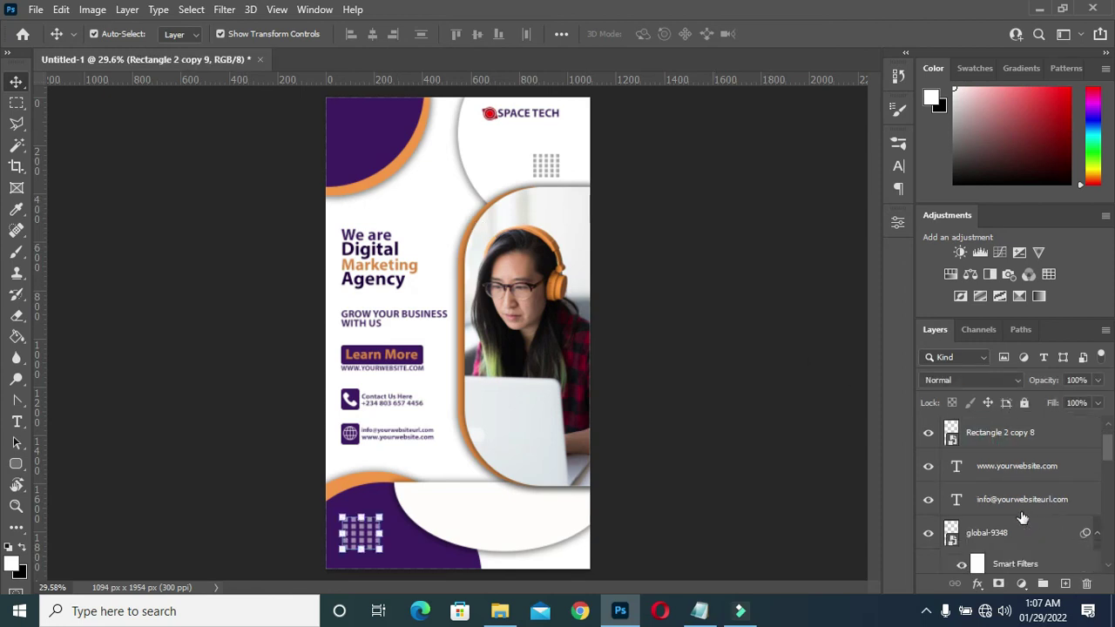
pyautogui.scroll(-4, 1010, 507)
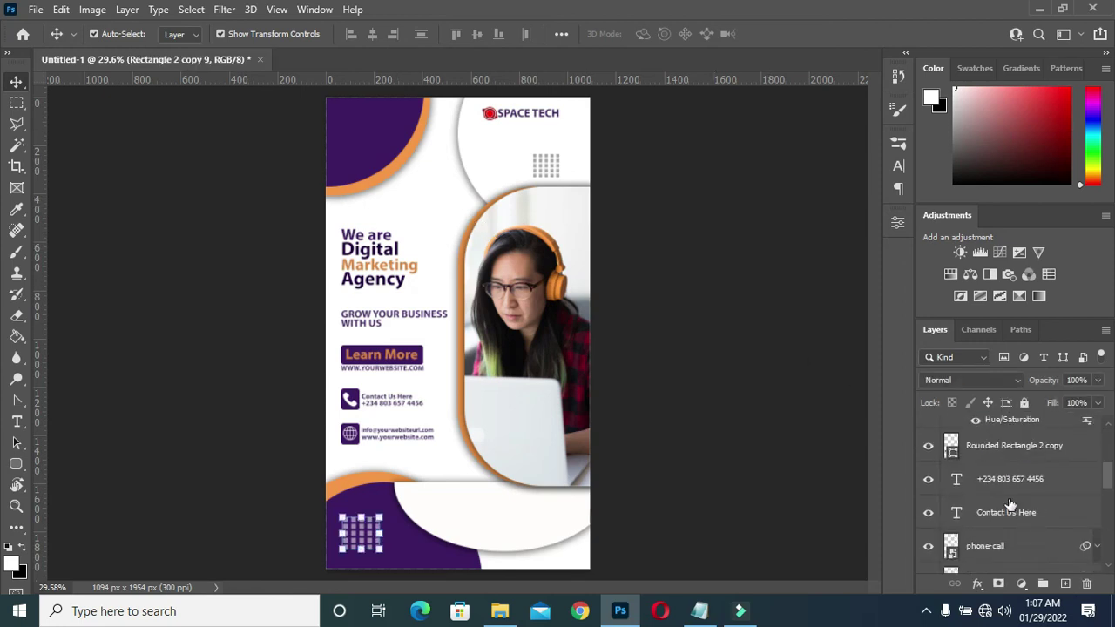
pyautogui.scroll(-1, 1006, 514)
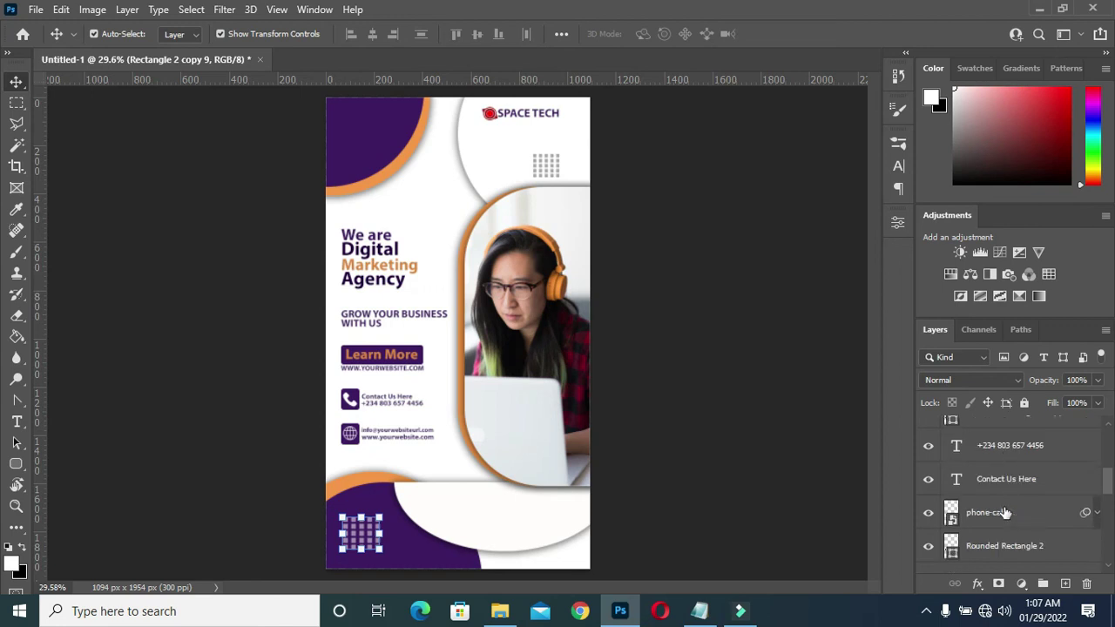
pyautogui.scroll(-1, 1005, 512)
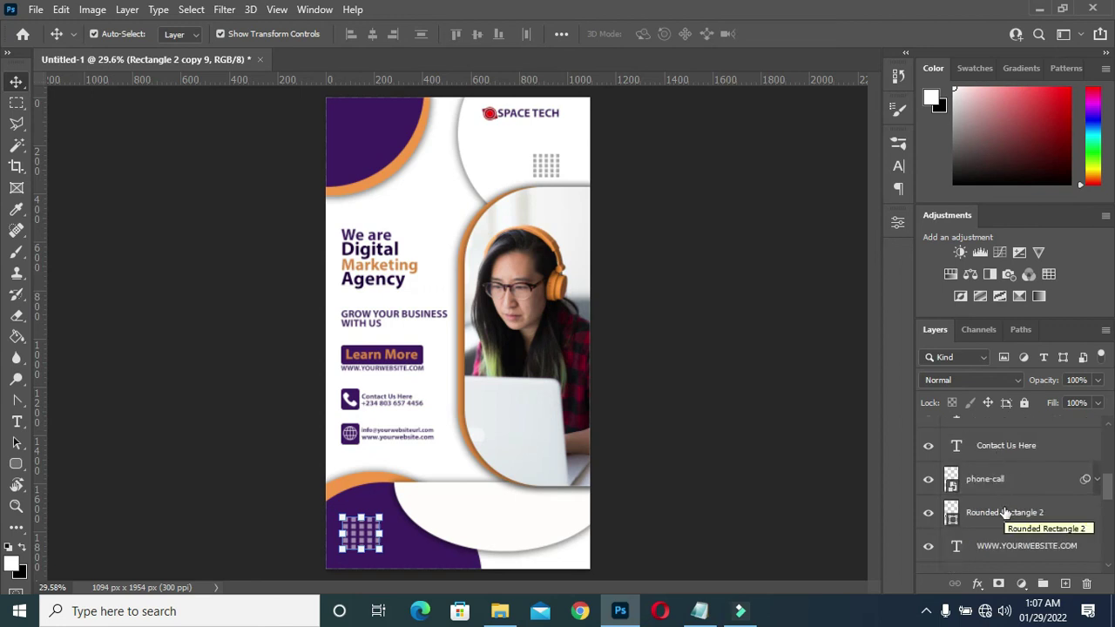
pyautogui.keyDown('shift'); pyautogui.click(1005, 512); pyautogui.keyUp('shift')
pyautogui.hotkey('ctrl', 'g')
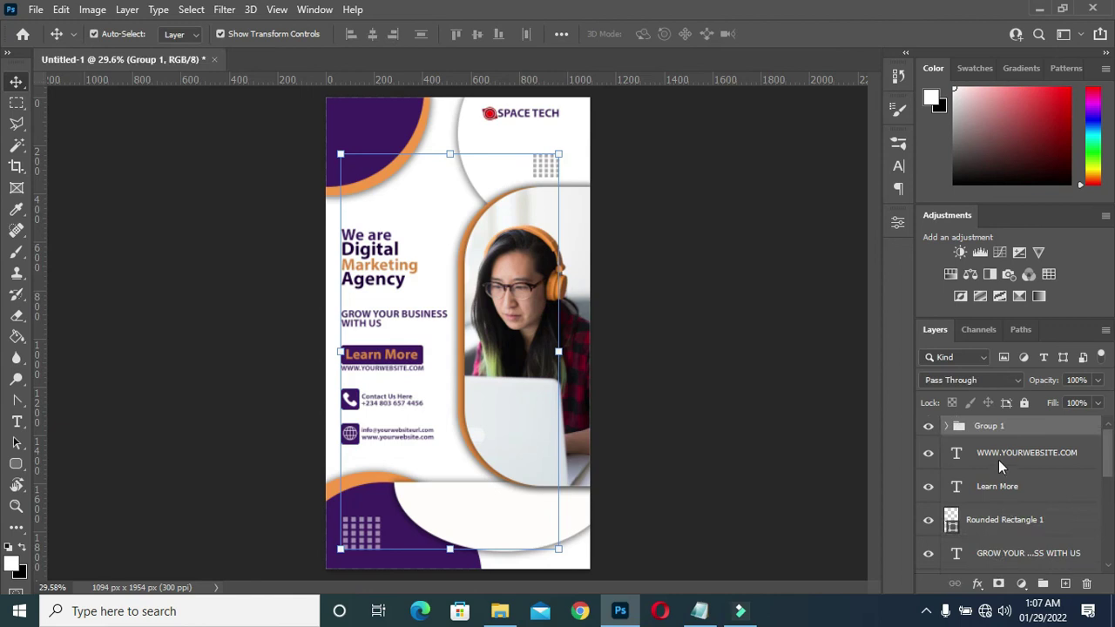
# Step: Move the Rectangle 2 copy 9 and Rectangle 2 copy 8 layers out of Group 1, placing them above it
pyautogui.click(946, 426)
pyautogui.click(1008, 460)
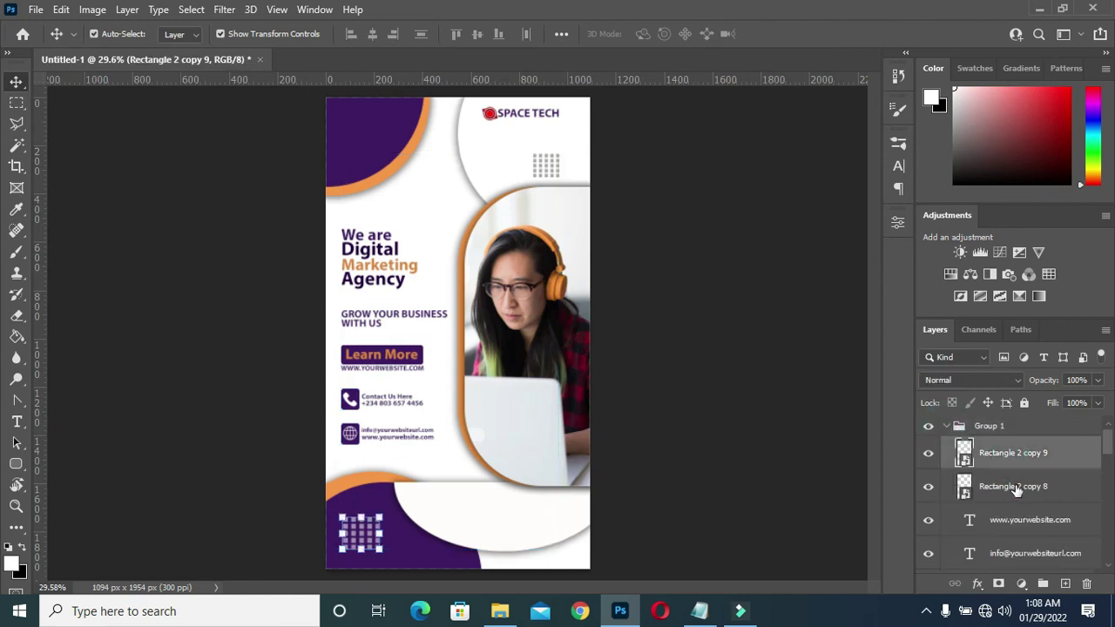
pyautogui.click(1016, 490)
pyautogui.keyDown('shift'); pyautogui.click(1016, 457); pyautogui.keyUp('shift')
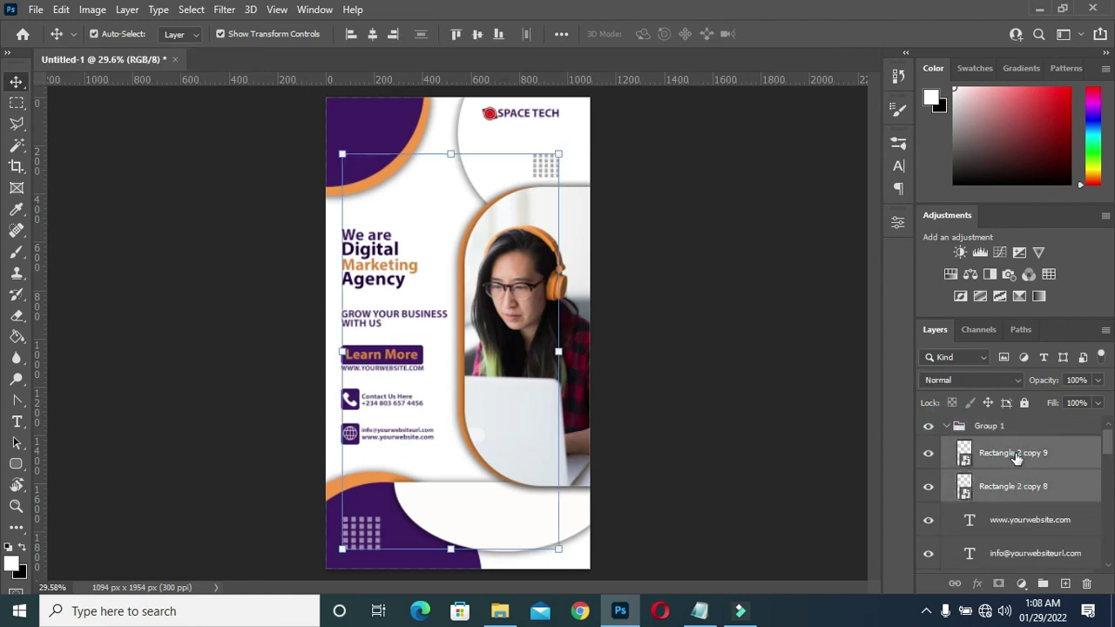
pyautogui.moveTo(1016, 457); pyautogui.dragTo(1000, 421)
pyautogui.click(949, 494)
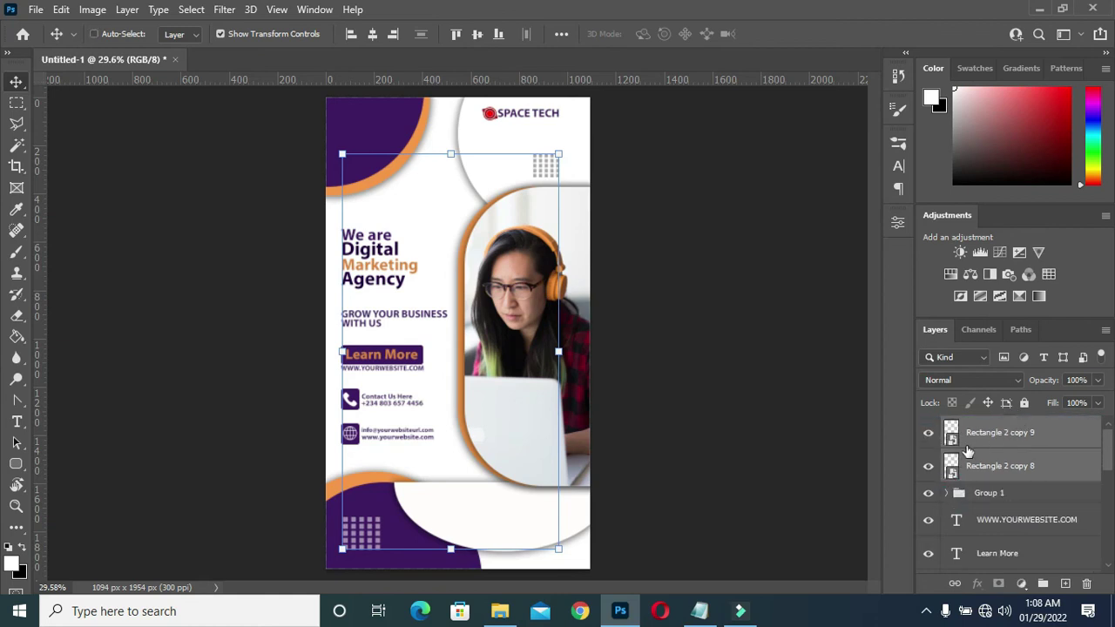
# Step: Group the two square pattern layers and name the group DEsign
pyautogui.hotkey('ctrl', 'g')
pyautogui.doubleClick(993, 424)
pyautogui.write('DEsign')
# Step: Rename Group 1, which holds the phone and website blocks, as Contact
pyautogui.click(993, 447)
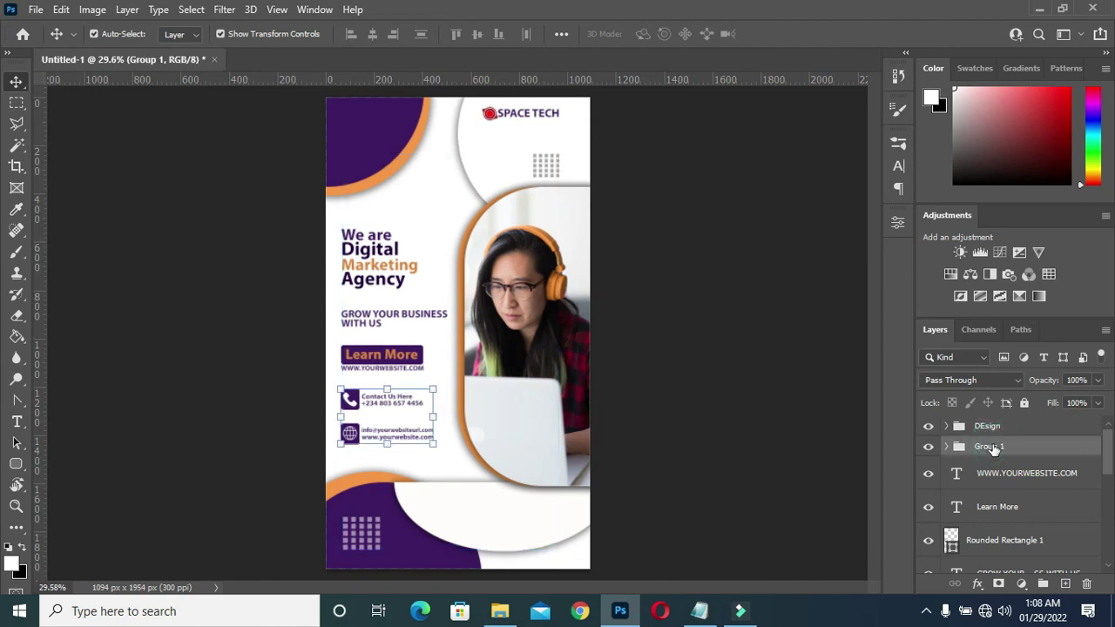
pyautogui.doubleClick(993, 447)
pyautogui.write('Con')
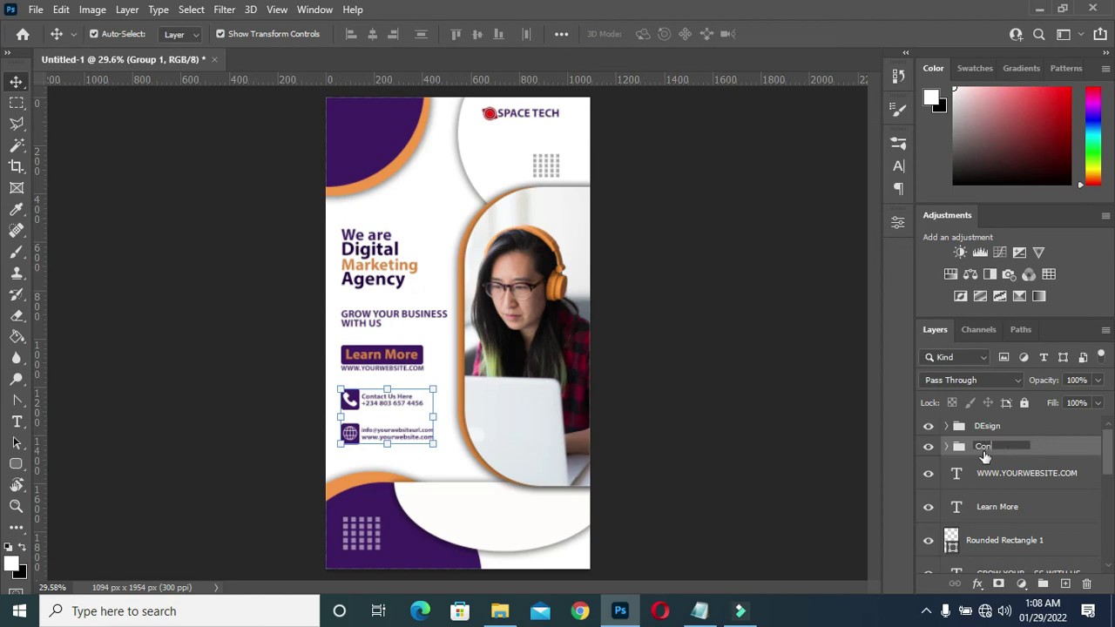
pyautogui.write('tact')
pyautogui.press('Return')
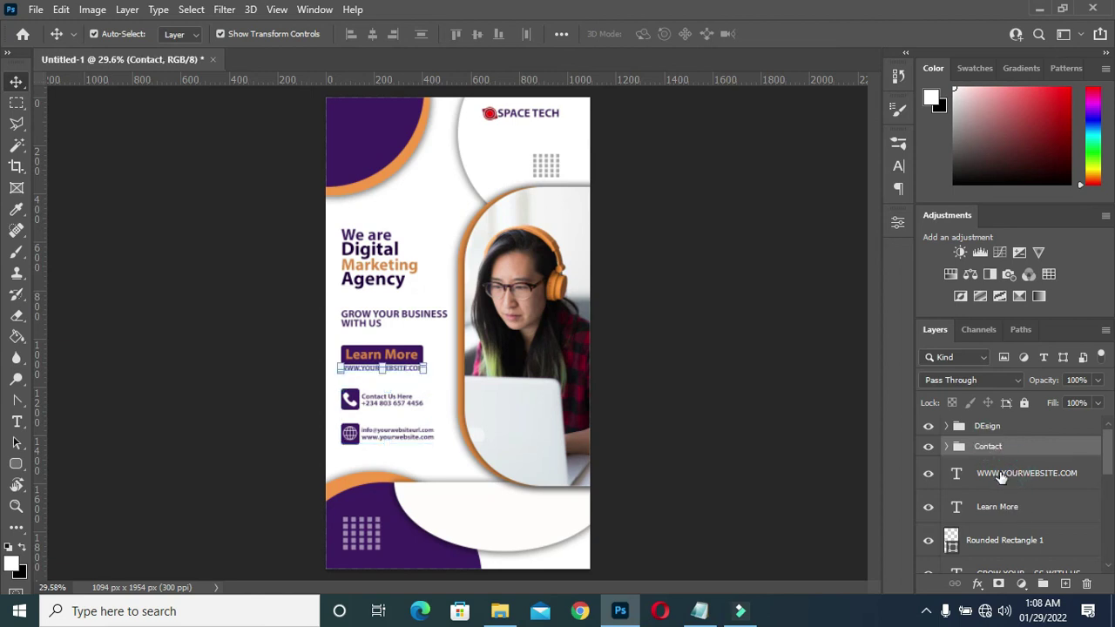
pyautogui.click(1014, 473)
pyautogui.scroll(-5, 1001, 505)
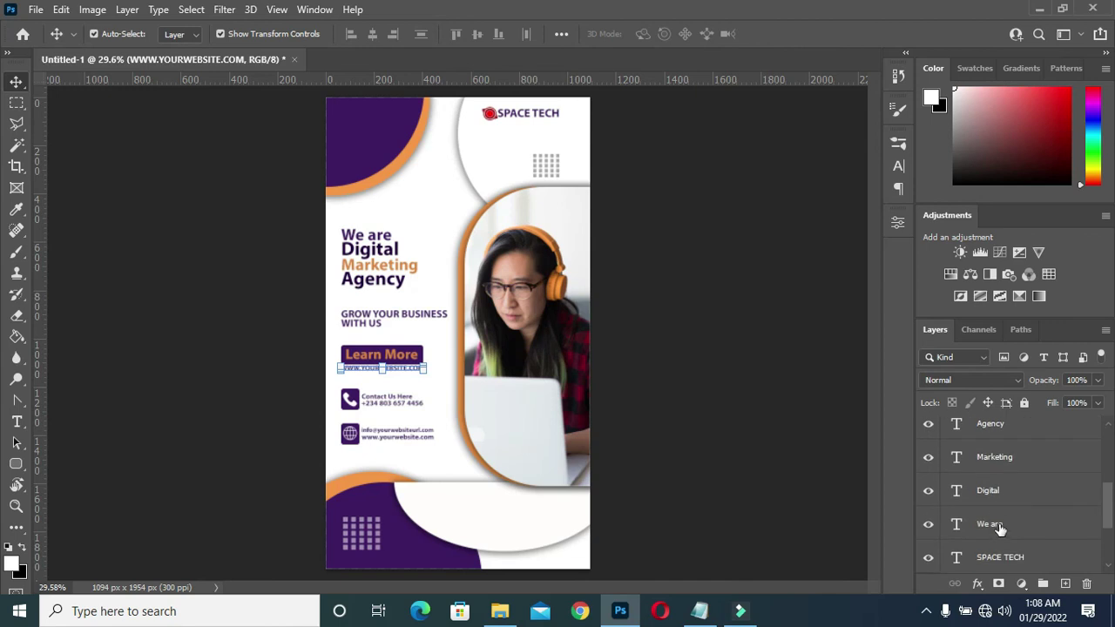
pyautogui.keyDown('shift'); pyautogui.click(992, 525); pyautogui.keyUp('shift')
pyautogui.hotkey('ctrl', 'g')
pyautogui.press('ctrl')
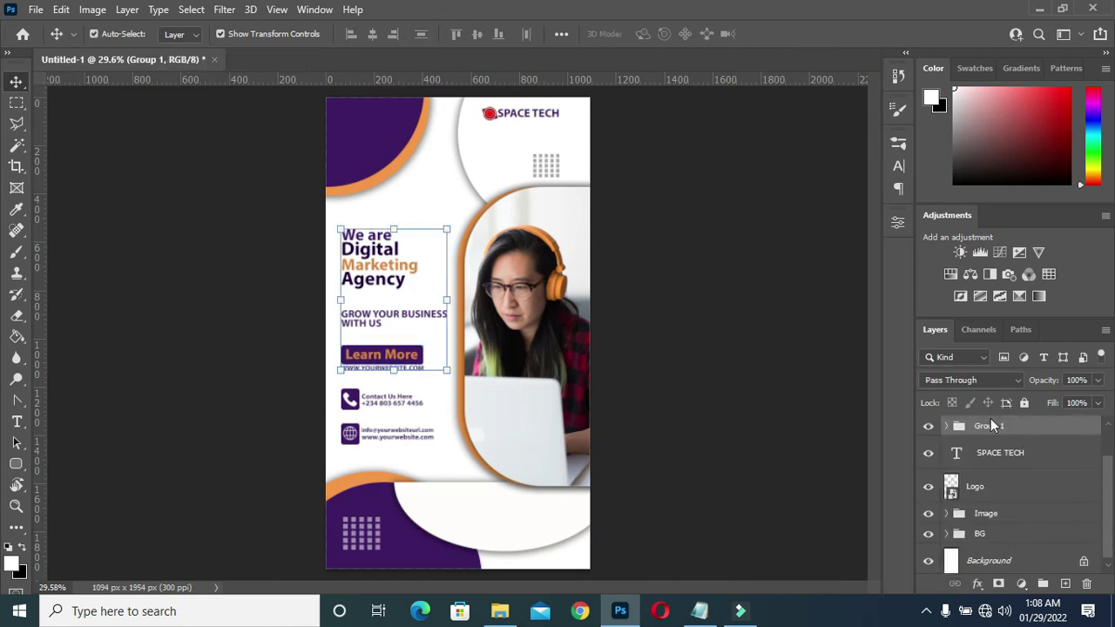
pyautogui.doubleClick(989, 427)
pyautogui.write('Text')
pyautogui.press('Return')
# Step: Group the SPACE TECH text layer with the Logo layer and name the group Logo
pyautogui.click(989, 454)
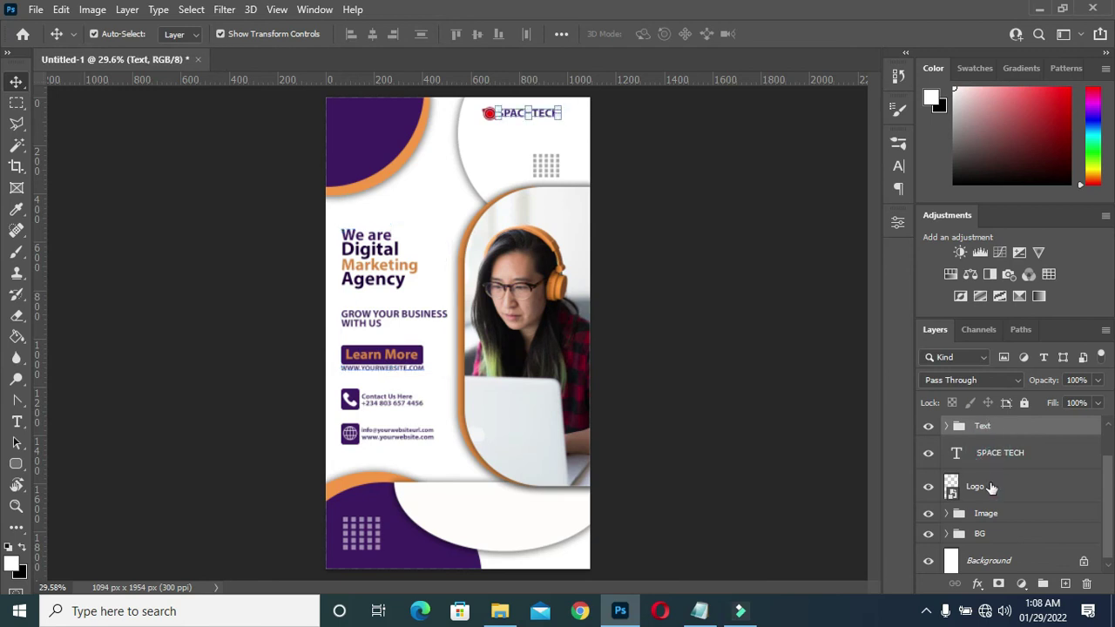
pyautogui.keyDown('shift'); pyautogui.click(989, 488); pyautogui.keyUp('shift')
pyautogui.hotkey('ctrl', 'g')
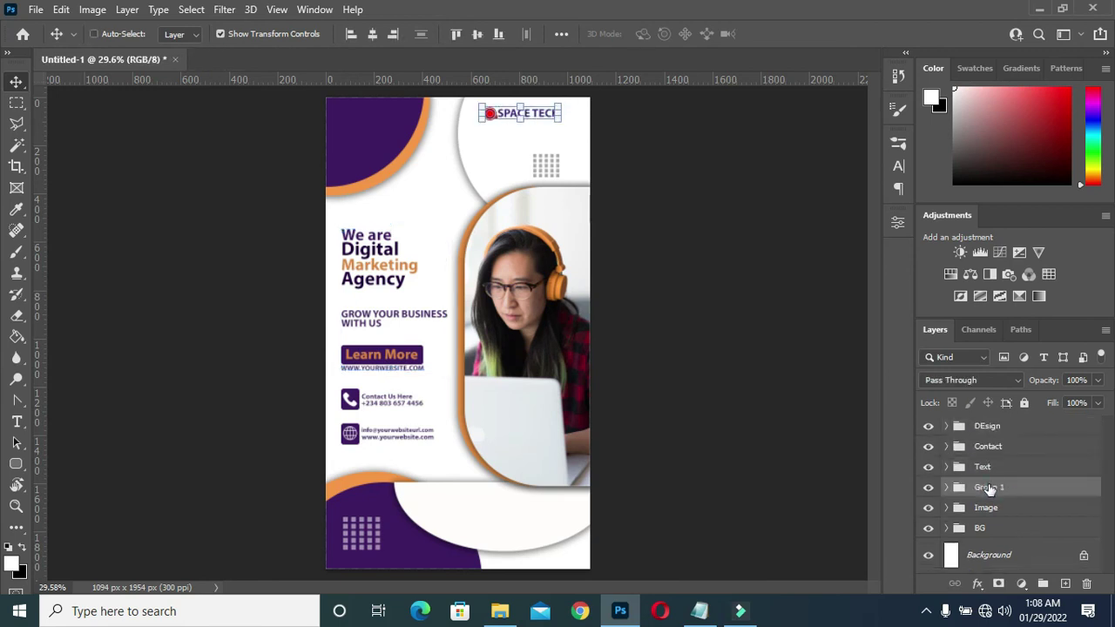
pyautogui.click(989, 488)
pyautogui.doubleClick(989, 487)
pyautogui.write('Logo')
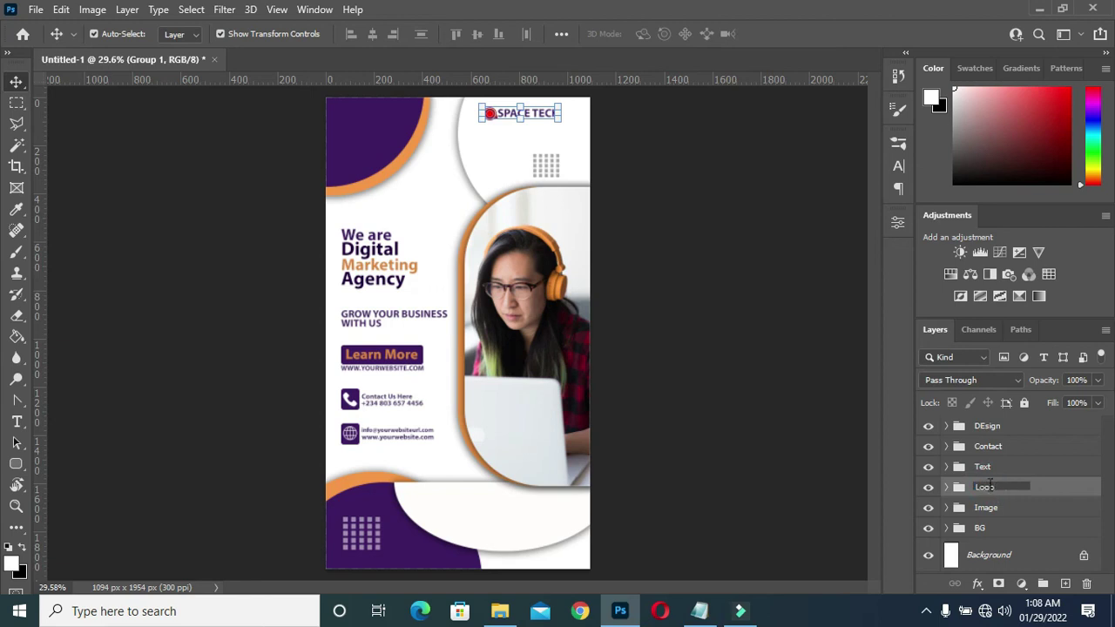
pyautogui.press('Return')
# Step: Deselect all layers and stamp all visible artwork into a new merged layer above the groups
pyautogui.click(694, 166)
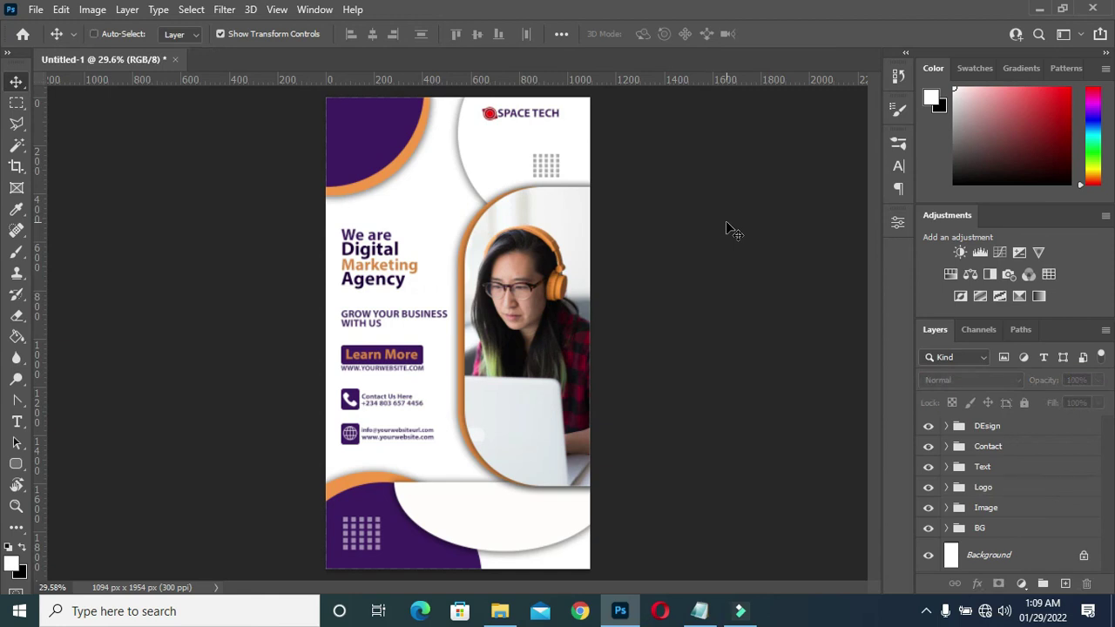
pyautogui.hotkey('ctrl', 'shift', 'alt', 'e')
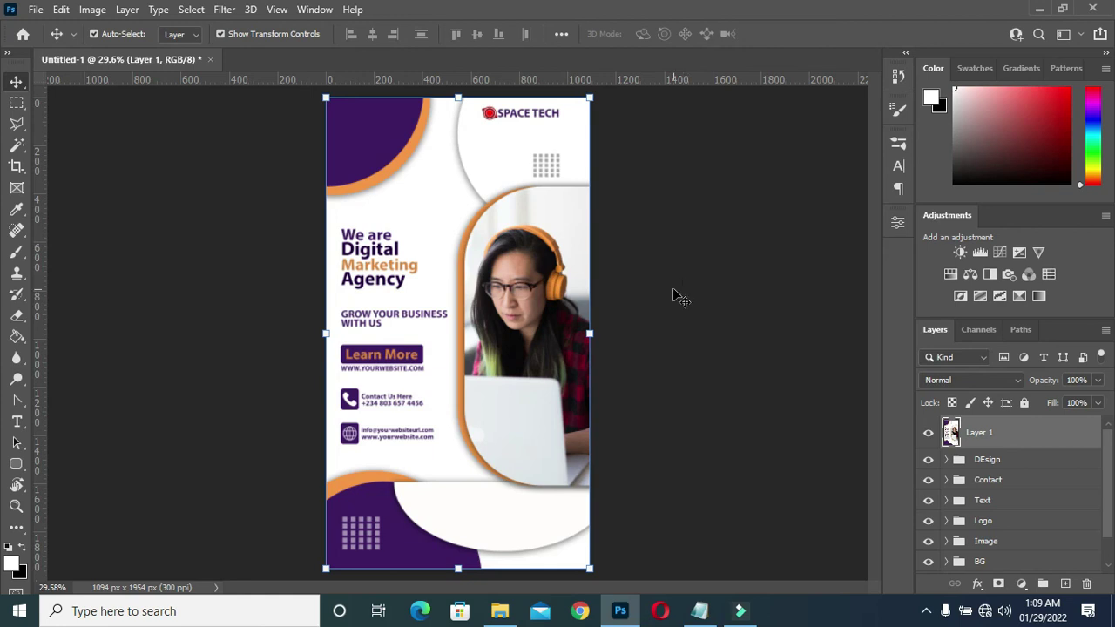
# Step: Open the Roll_up.psd mockup from the Space Tech resources' New folder as a separate document
pyautogui.click(499, 610)
pyautogui.doubleClick(316, 244)
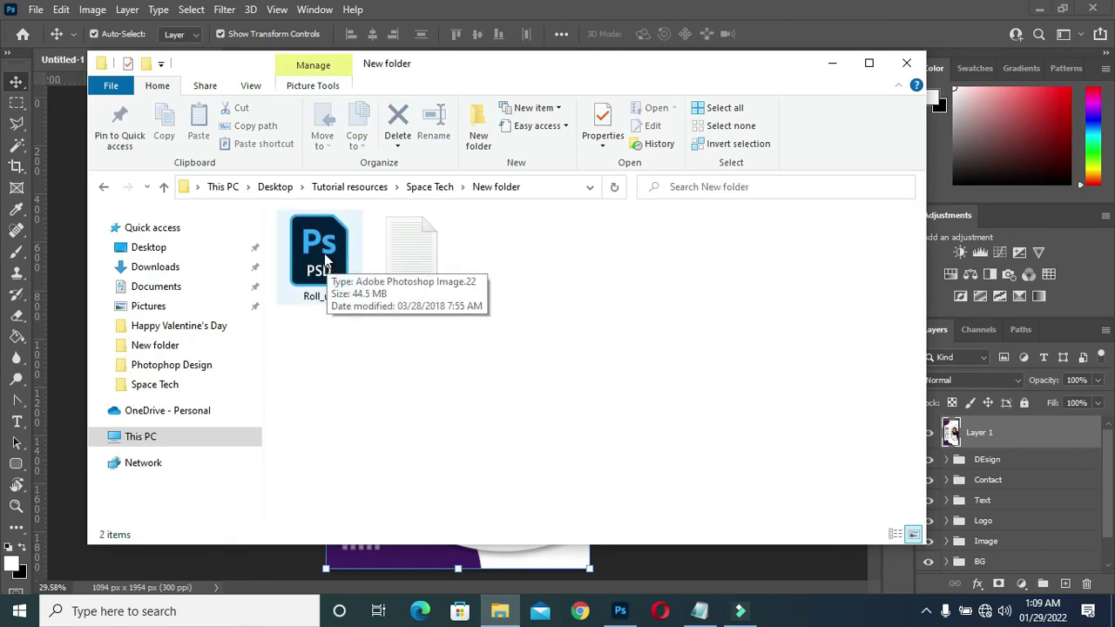
pyautogui.click(326, 261)
pyautogui.moveTo(331, 266); pyautogui.dragTo(261, 66)
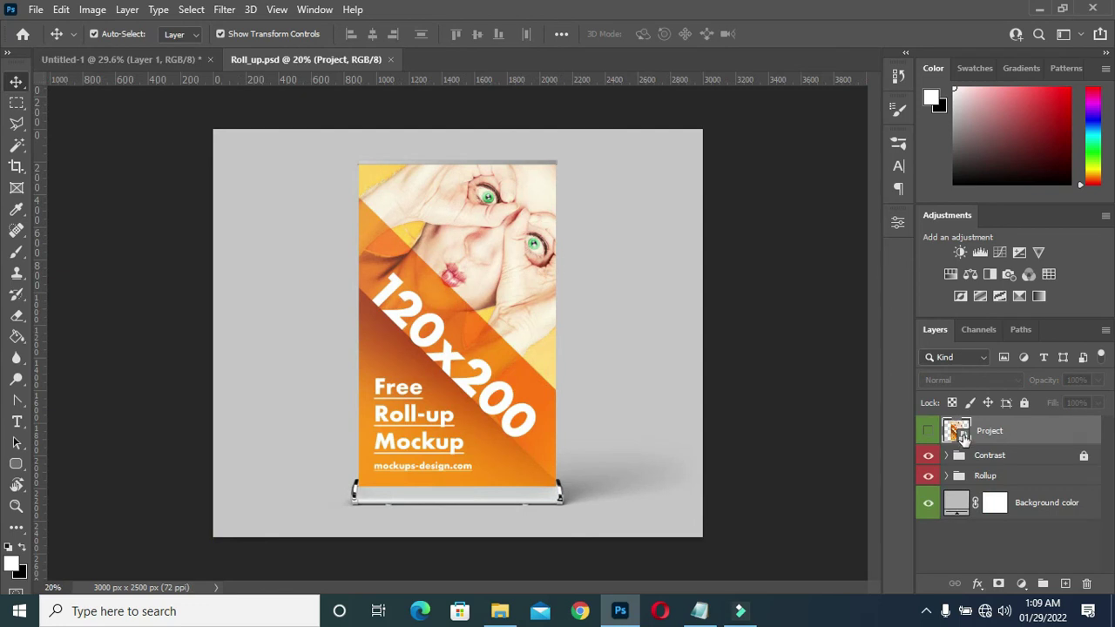
# Step: Open the contents of the mockup's Project smart object and copy the flyer's merged Layer 1 into it
pyautogui.doubleClick(956, 430)
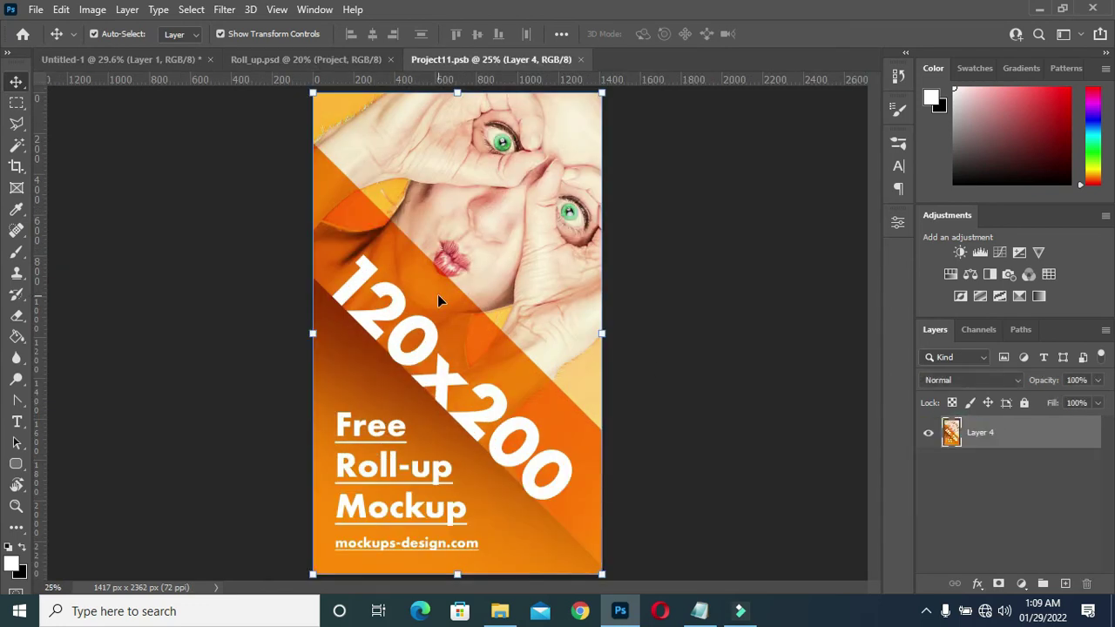
pyautogui.click(113, 59)
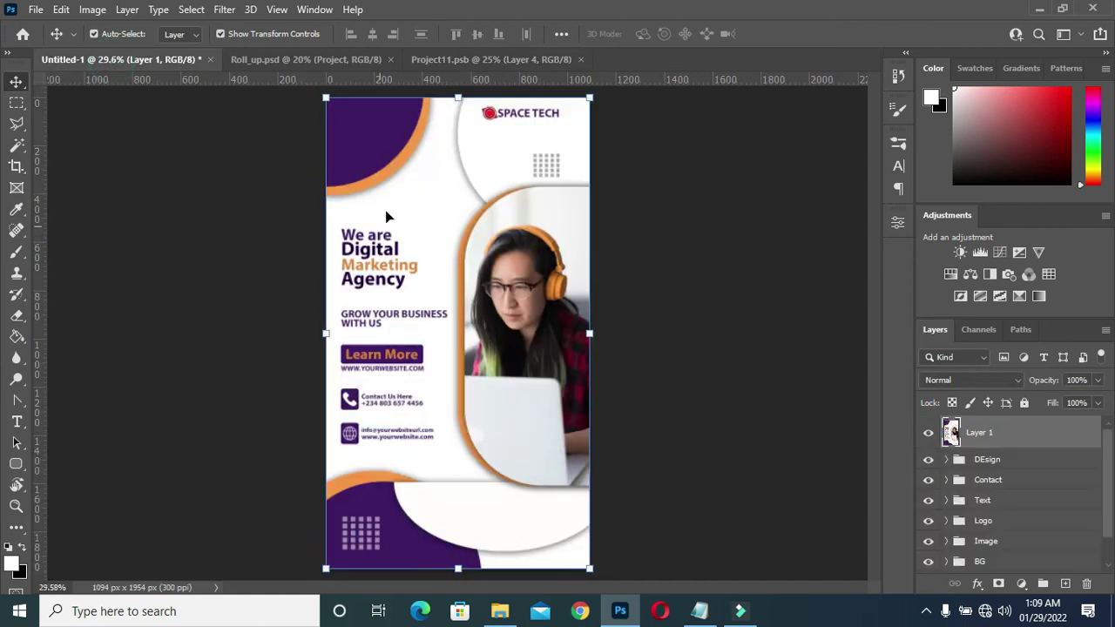
pyautogui.moveTo(414, 198); pyautogui.dragTo(458, 325)
# Step: Scale the flyer layer to the full height of the Project11.psb canvas, stretch its width to cover the old artwork, and apply the transform
pyautogui.moveTo(568, 319); pyautogui.dragTo(594, 327)
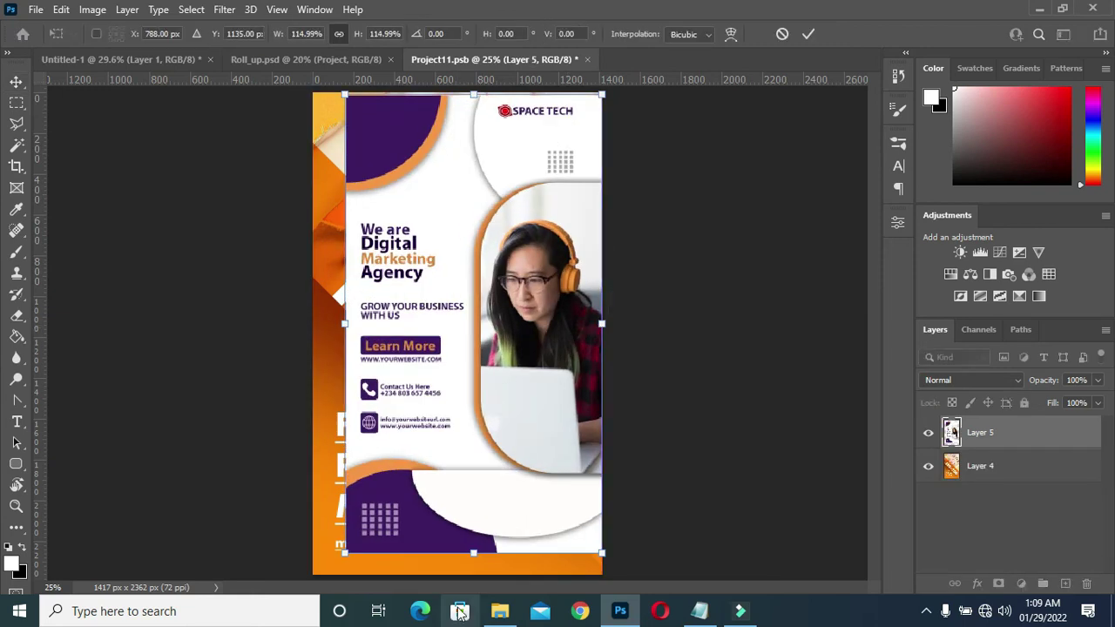
pyautogui.moveTo(473, 554); pyautogui.dragTo(474, 573)
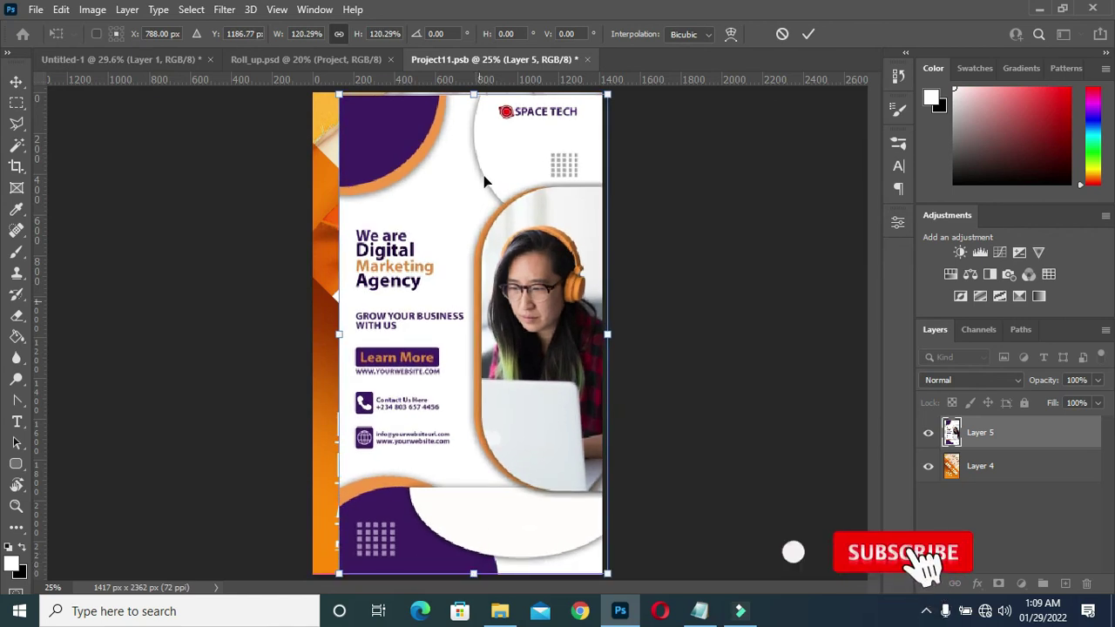
pyautogui.scroll(3, 344, 96)
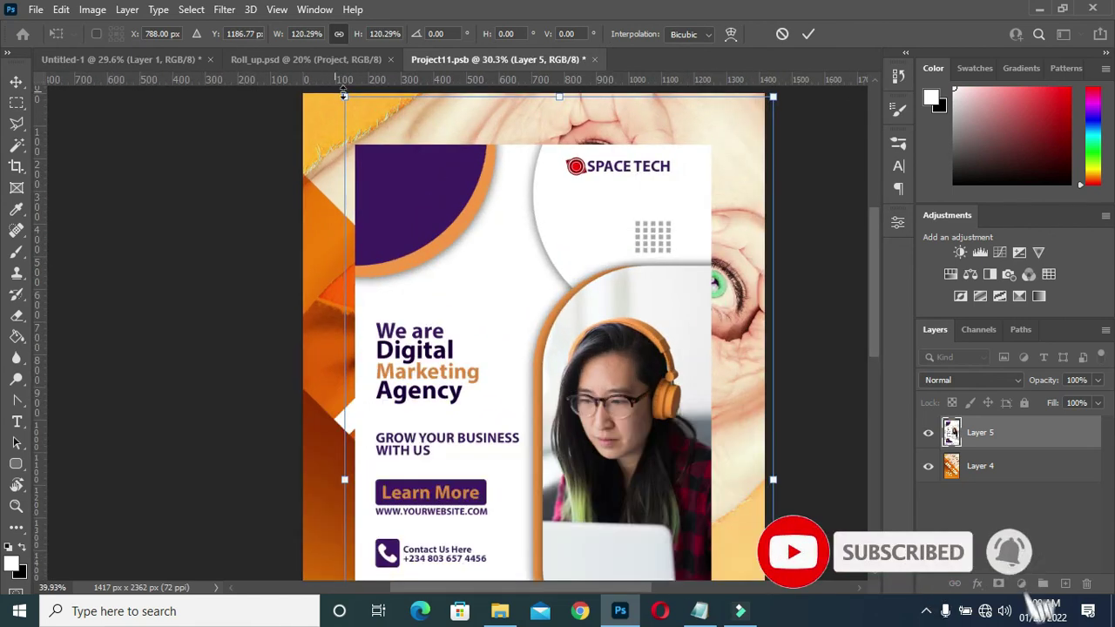
pyautogui.moveTo(340, 92); pyautogui.dragTo(336, 92)
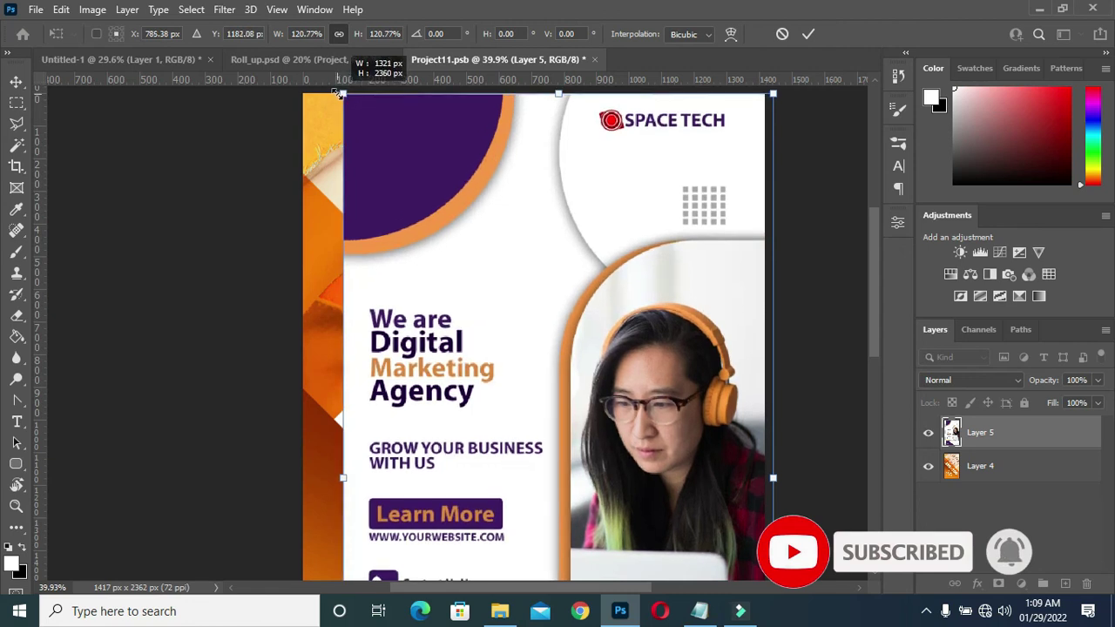
pyautogui.scroll(-2, 336, 92)
pyautogui.moveTo(368, 384); pyautogui.dragTo(341, 384)
pyautogui.click(808, 33)
pyautogui.scroll(-2, 709, 124)
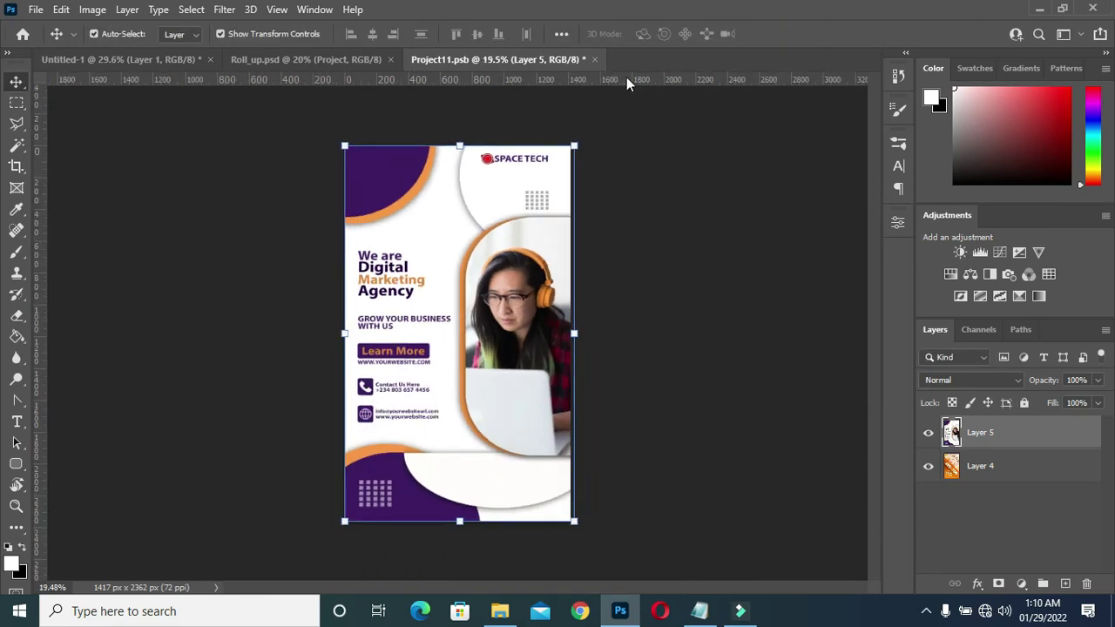
# Step: Close Project11.psb with its changes saved and return to the Roll_up.psd mockup
pyautogui.click(594, 60)
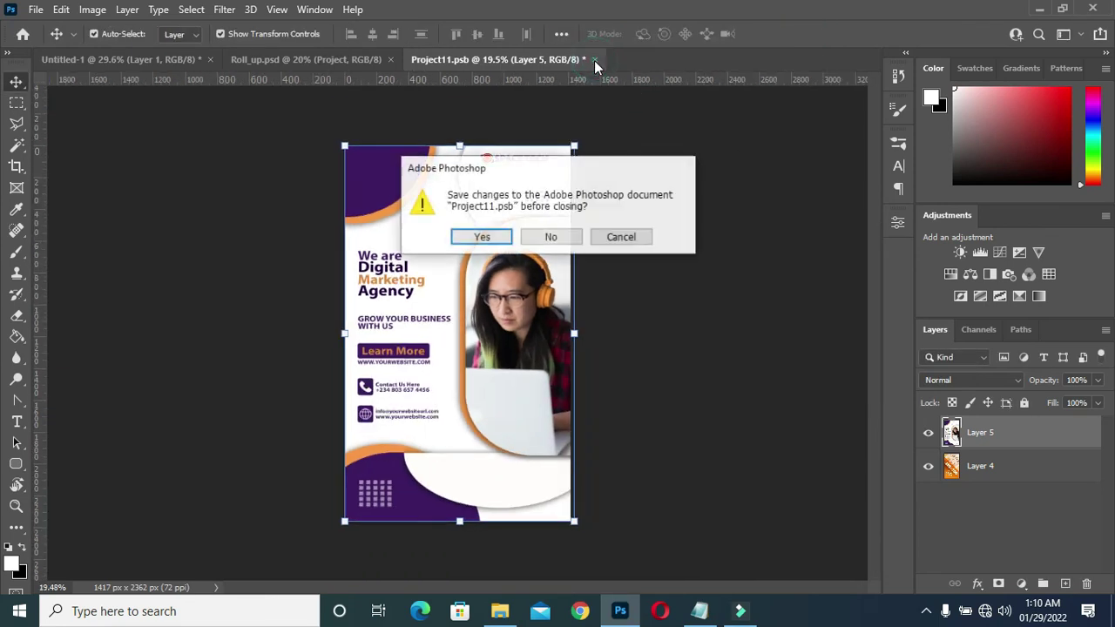
pyautogui.click(485, 236)
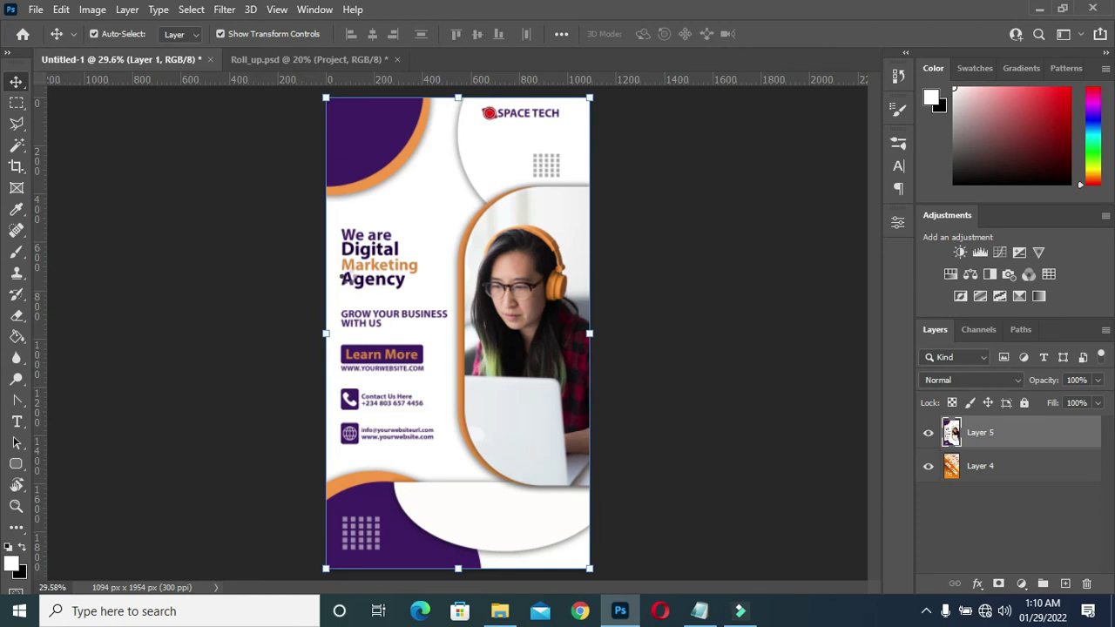
pyautogui.click(300, 59)
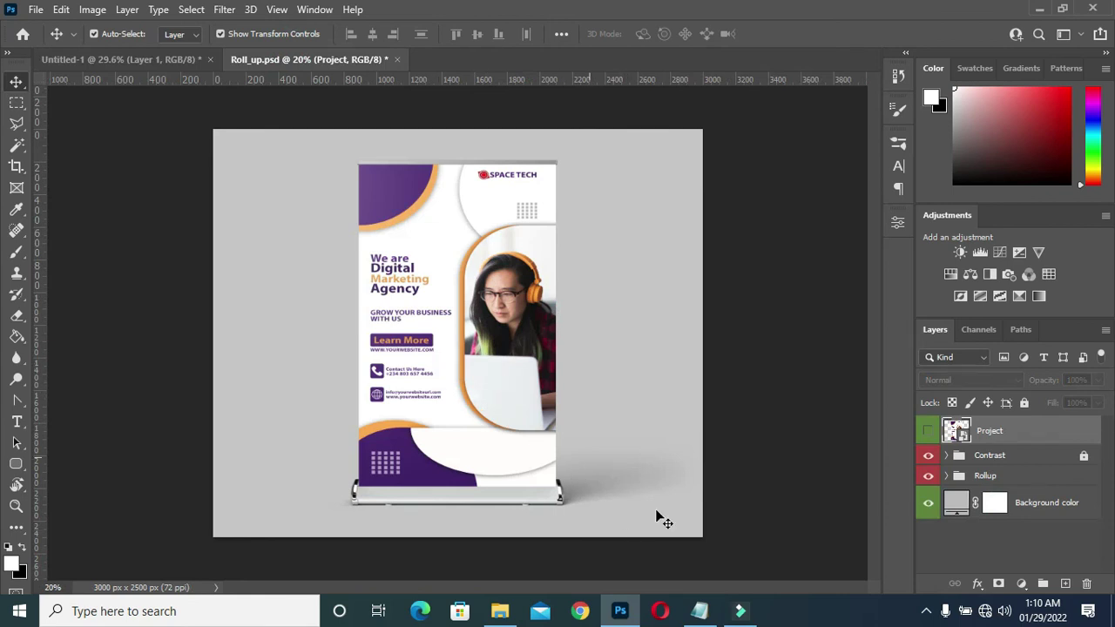
# Step: Switch to the Notepad text file and copy the colour code 3f1b66 from its second line
pyautogui.click(700, 611)
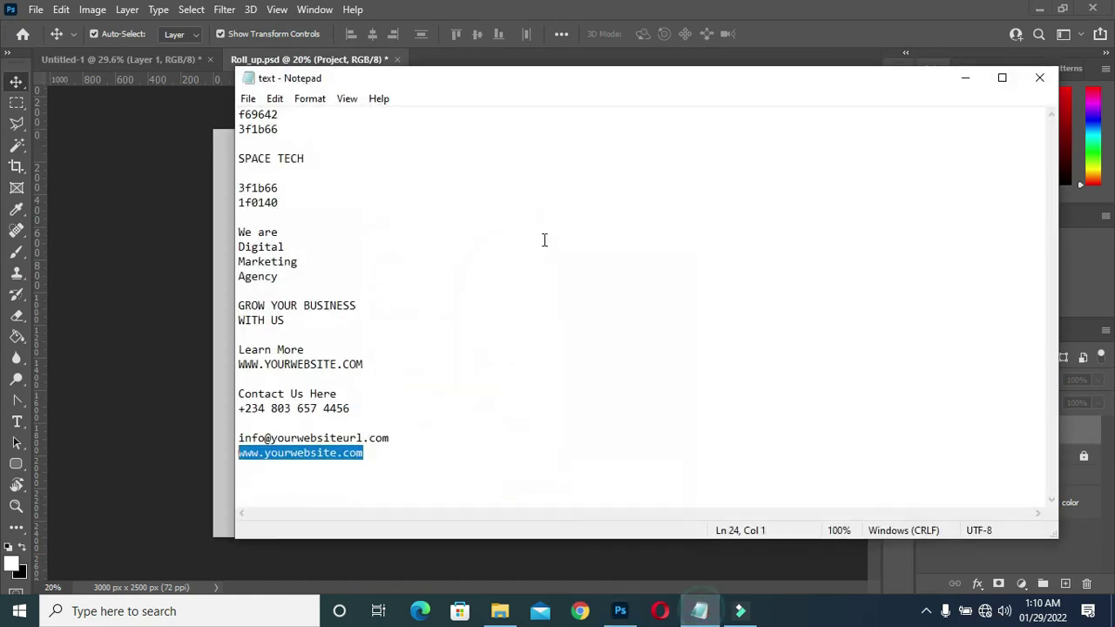
pyautogui.doubleClick(288, 198)
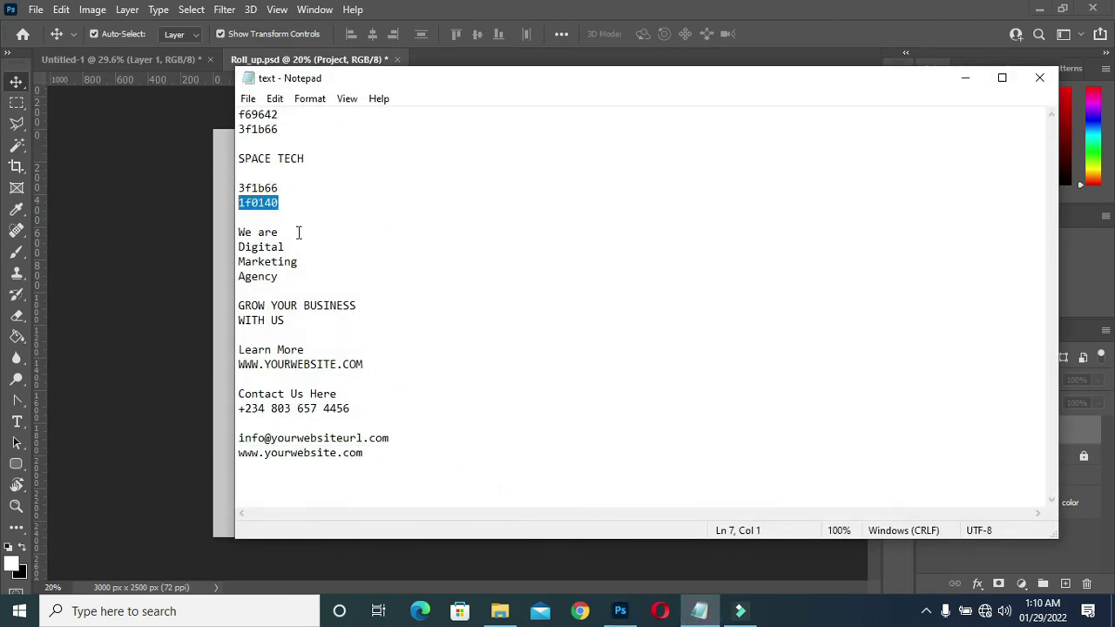
pyautogui.doubleClick(283, 128)
pyautogui.hotkey('ctrl', 'c')
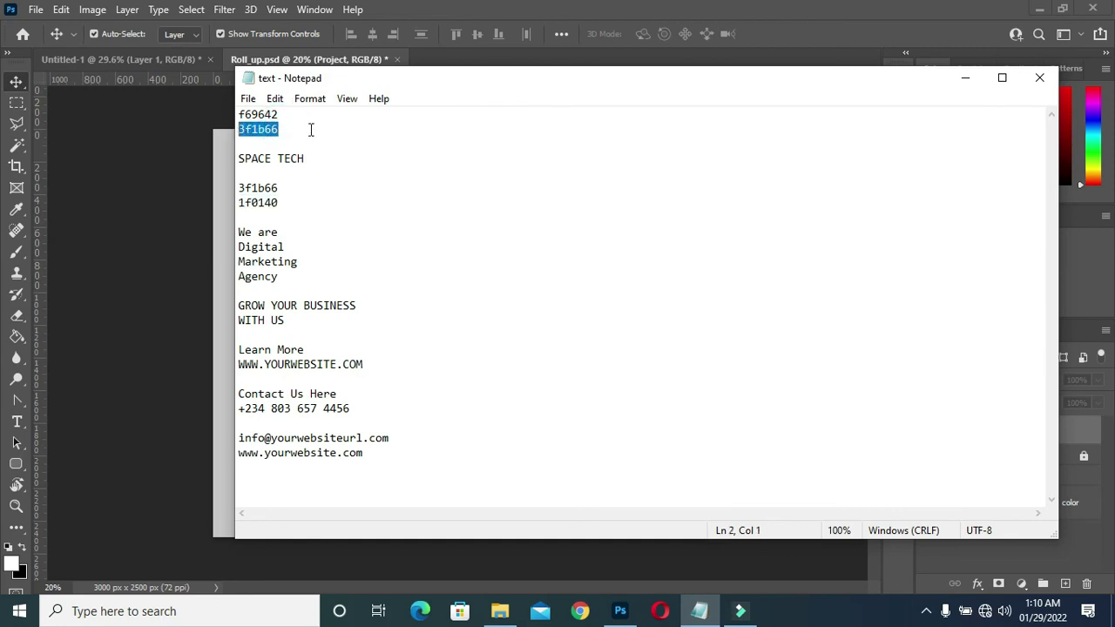
# Step: Return to the Roll_up.psd mockup and recolour its Background color fill layer with the copied 3f1b66, brightened to purple 9852e3
pyautogui.click(965, 78)
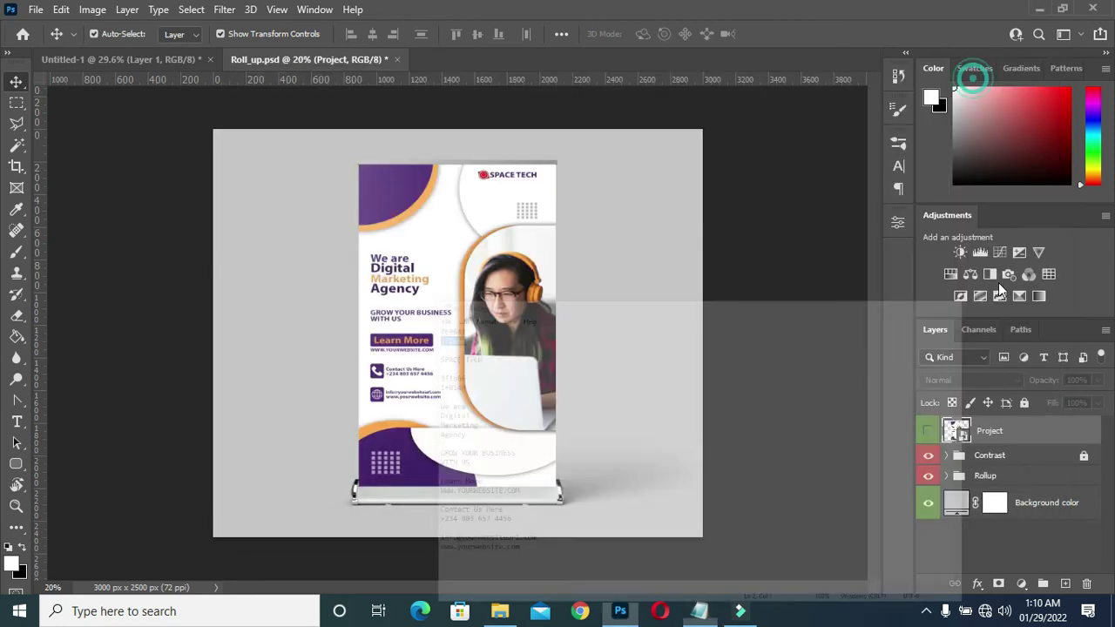
pyautogui.doubleClick(955, 505)
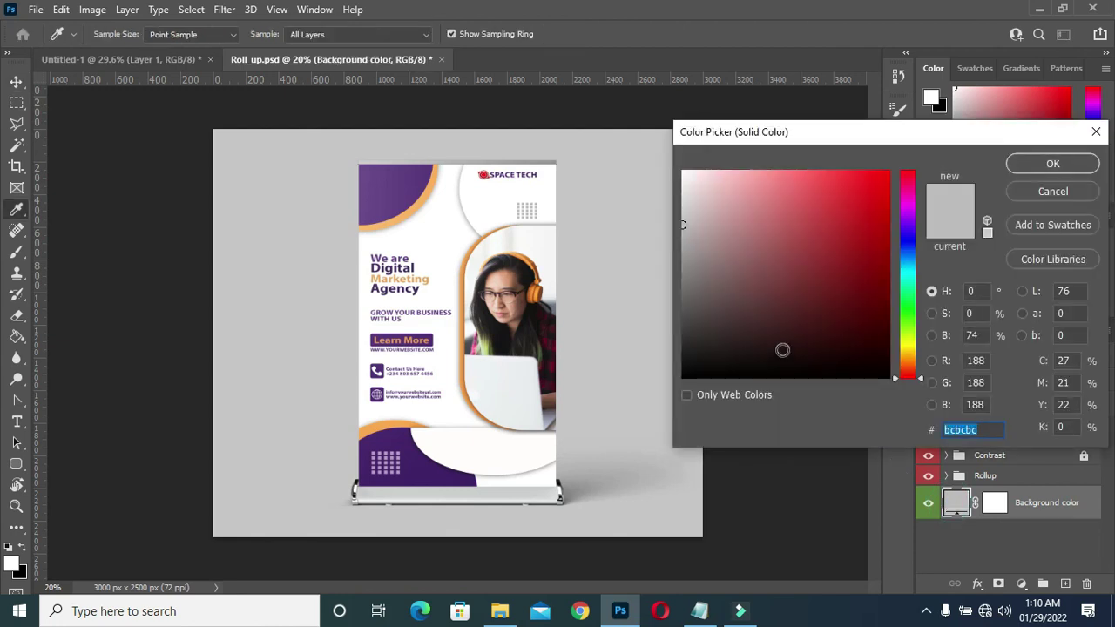
pyautogui.hotkey('ctrl', 'v')
pyautogui.moveTo(850, 297)
pyautogui.mouseDown()
pyautogui.moveTo(818, 269)
pyautogui.moveTo(814, 193)
pyautogui.mouseUp()
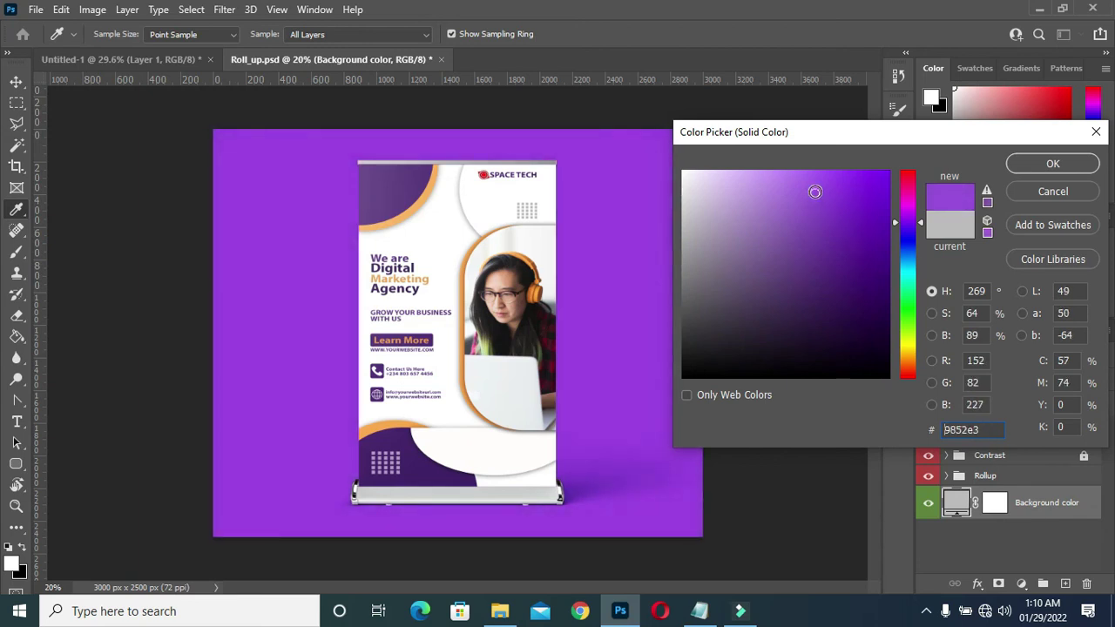
pyautogui.click(1067, 163)
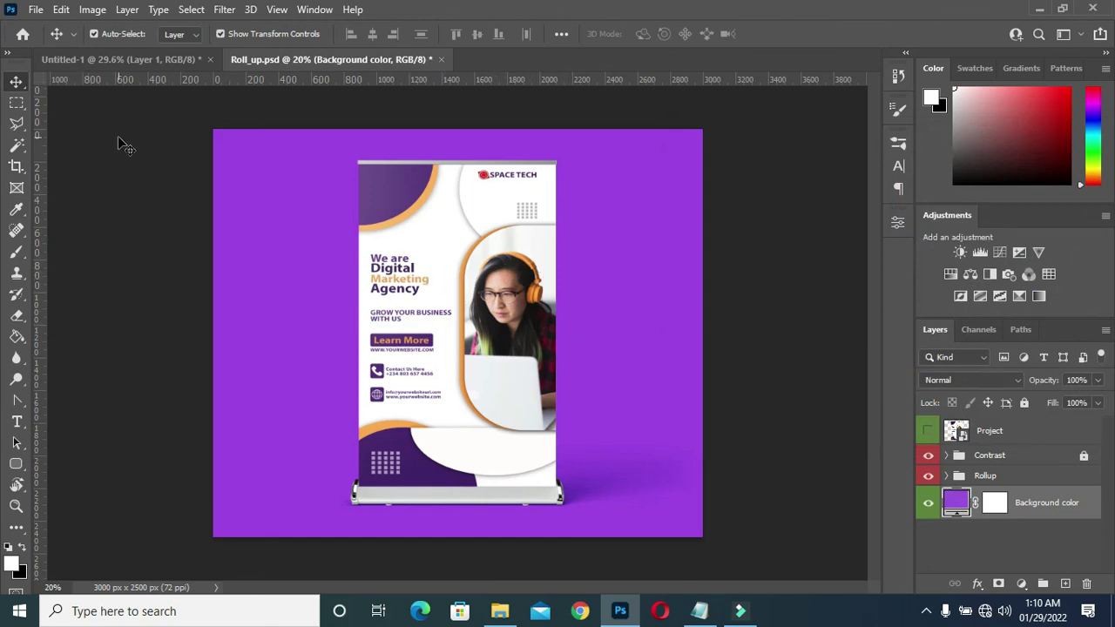
# Step: Set up an Export As of the roll-up mockup with JPG as the file format
pyautogui.click(36, 10)
pyautogui.moveTo(92, 250)
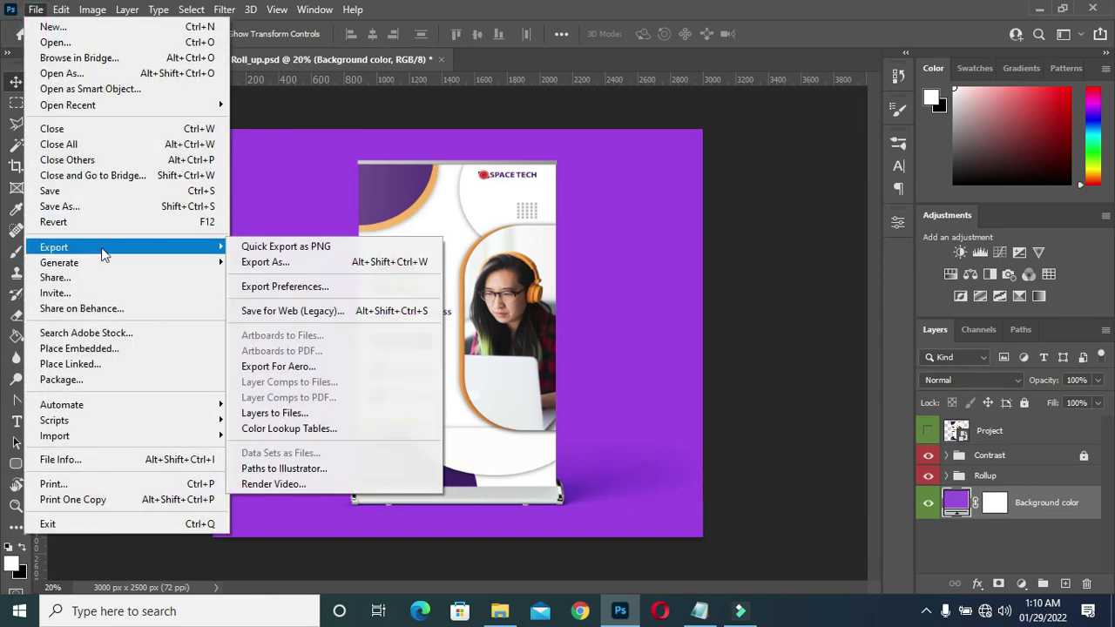
pyautogui.click(273, 263)
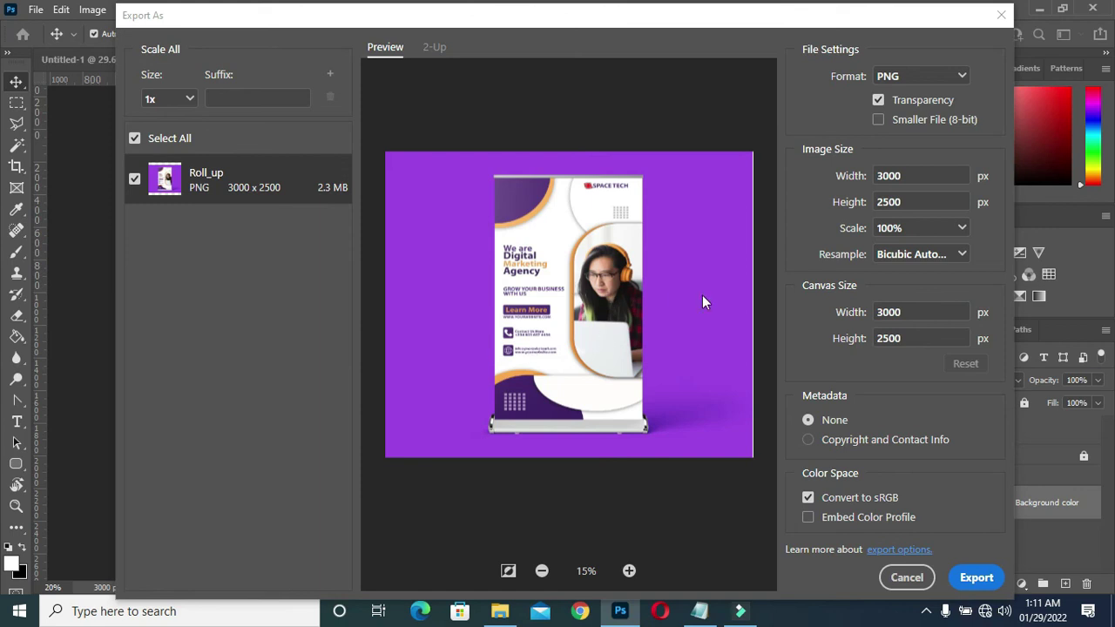
pyautogui.click(914, 79)
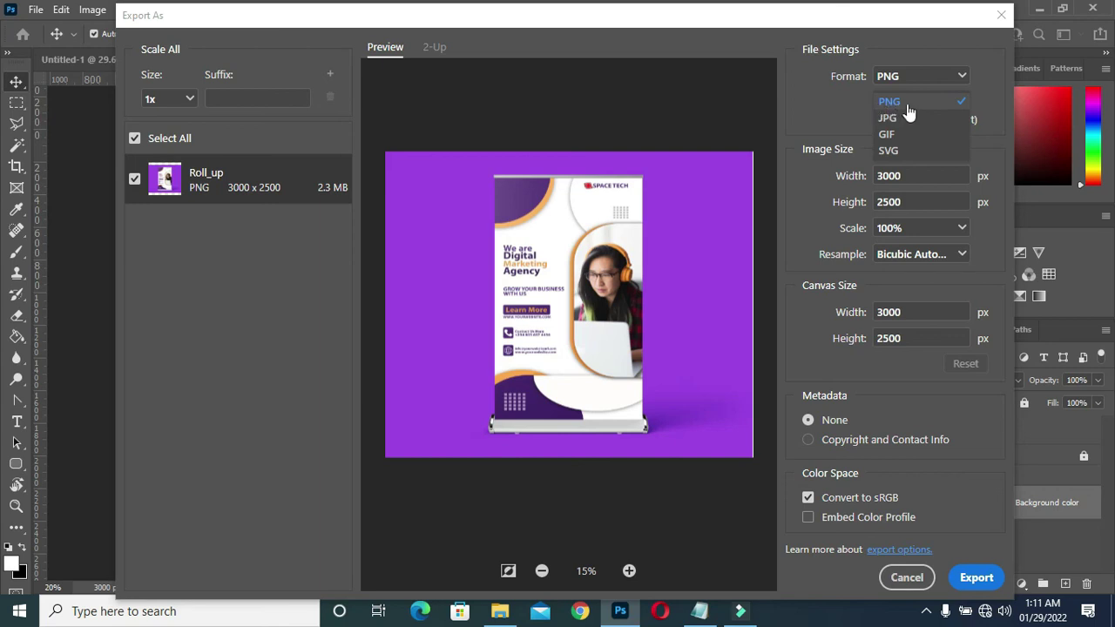
pyautogui.click(895, 120)
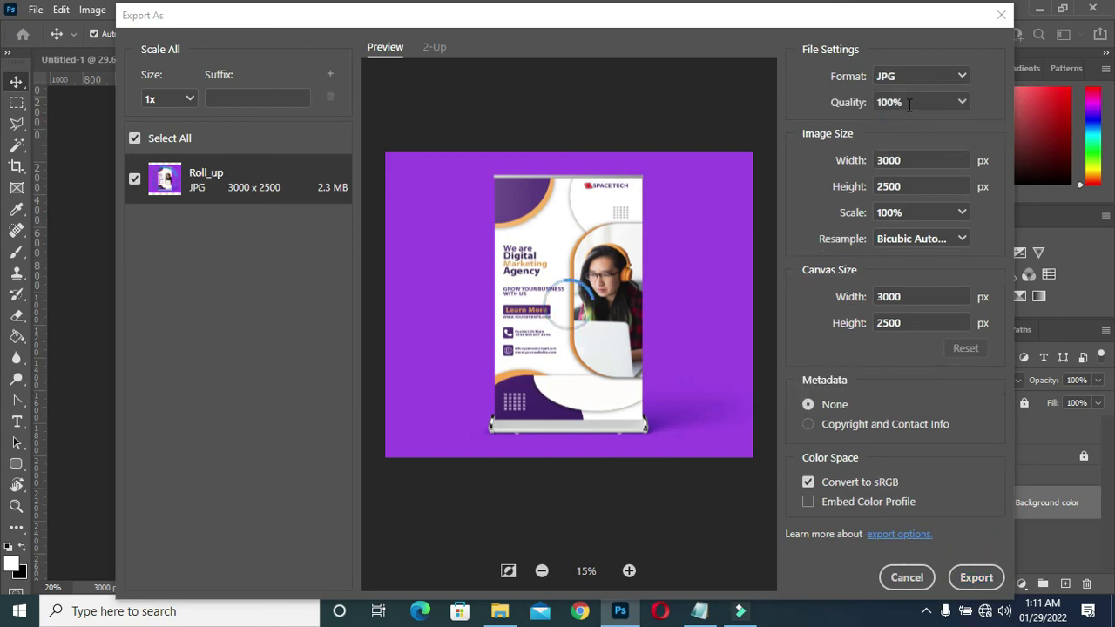